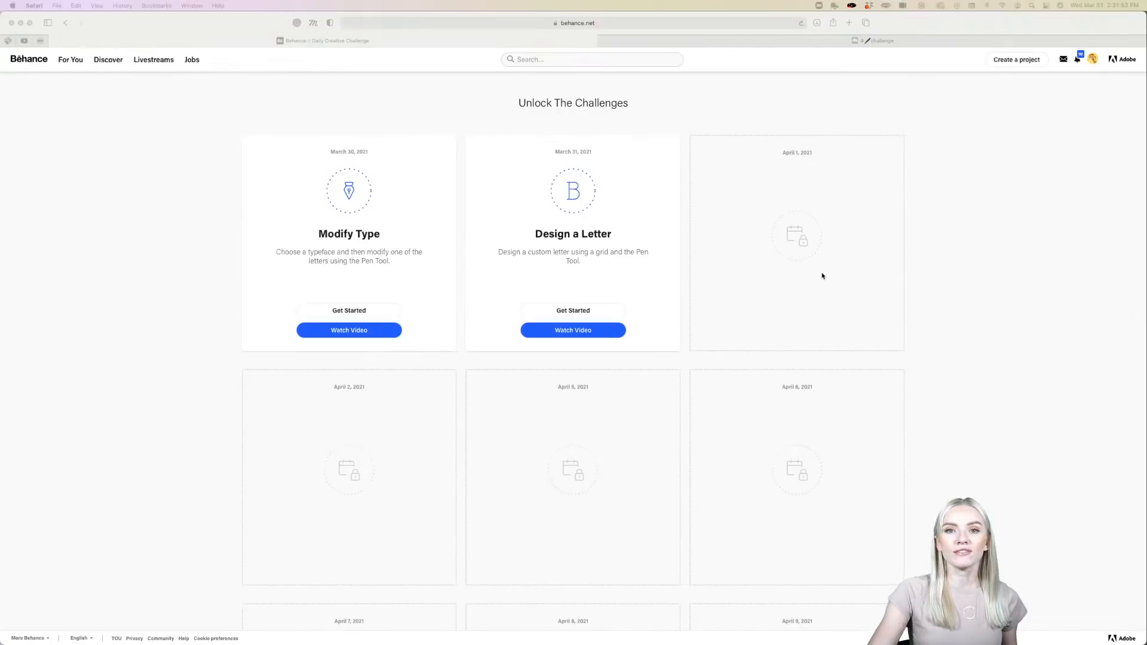
- Look through the Behance Creative Challenge page, including its instructions and the list of daily challenges
scroll(816, 344, "down", 5)
scroll(815, 344, "up", 6)
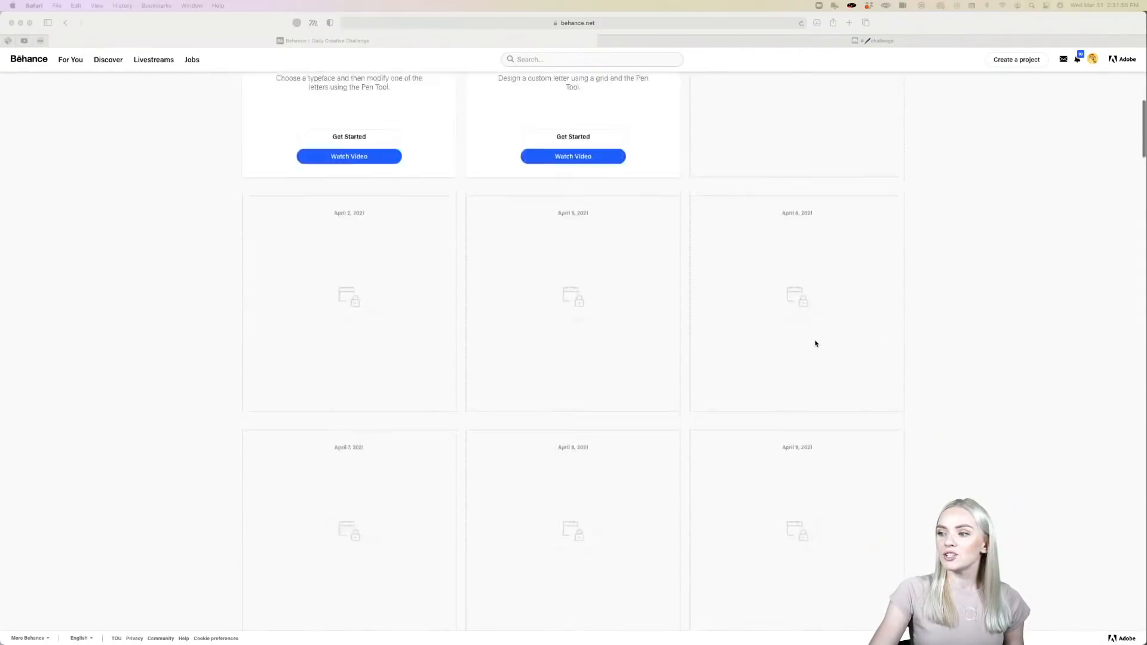
scroll(816, 343, "down", 1)
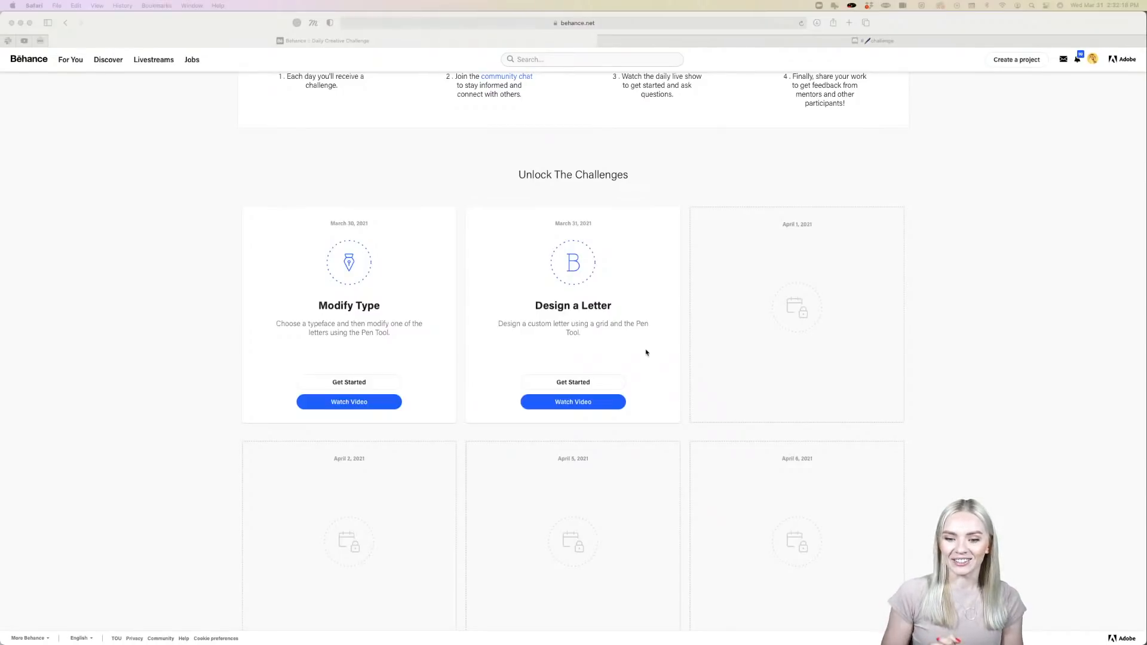
scroll(646, 352, "up", 5)
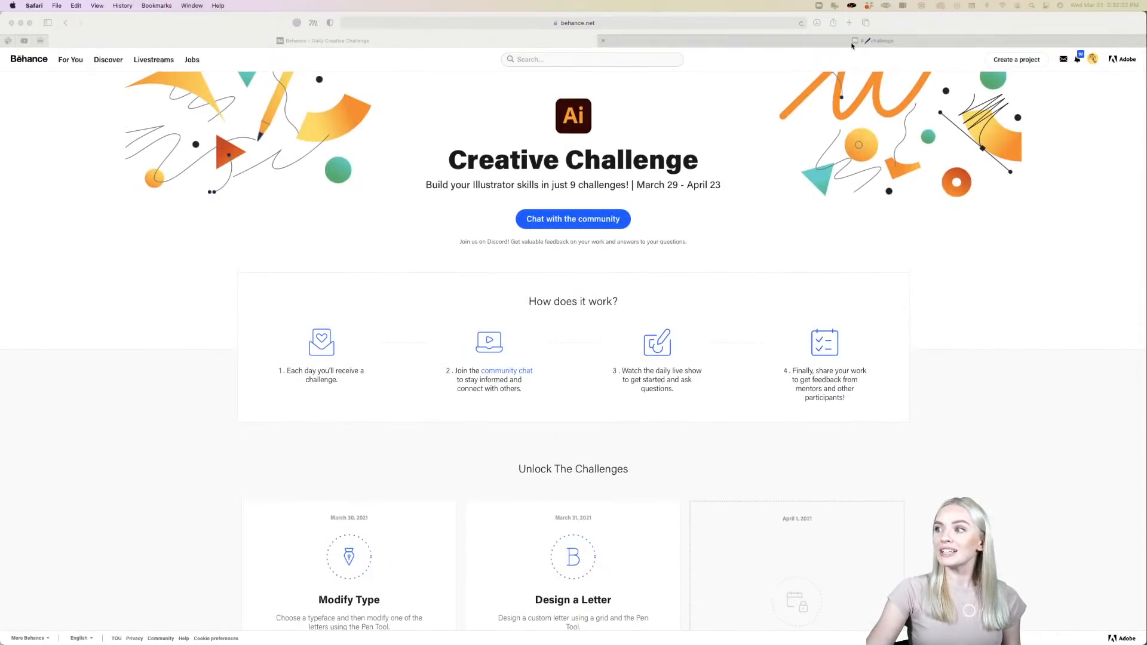
- Switch to the Discord challenge channel and enlarge the customized letter B submission
left_click(874, 41)
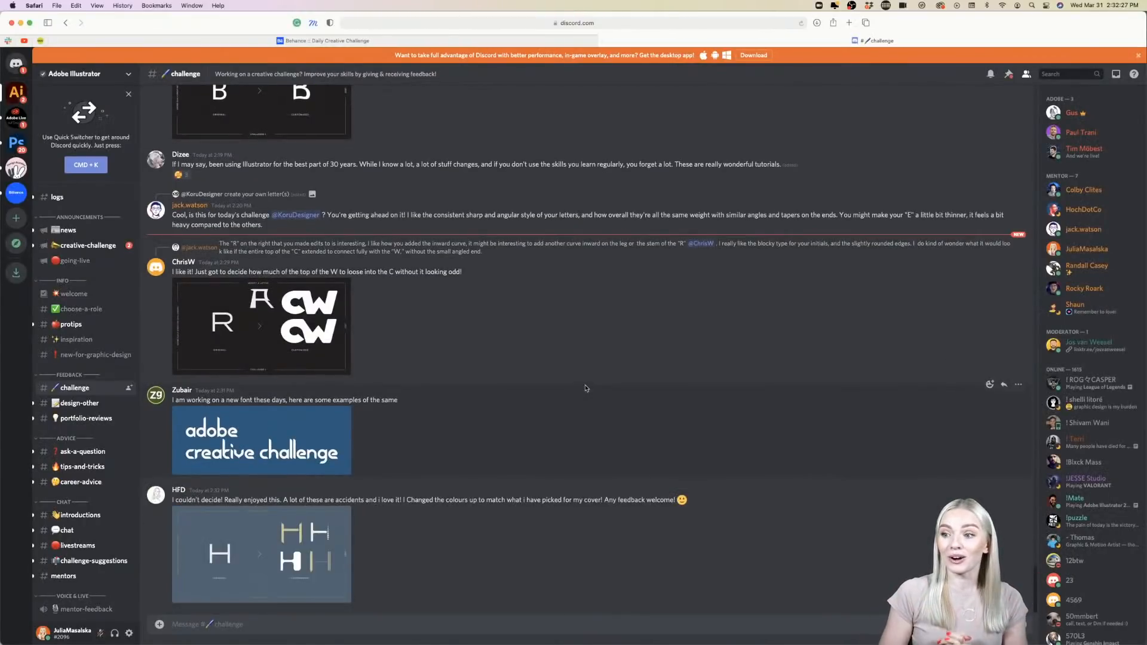
scroll(585, 388, "up", 5)
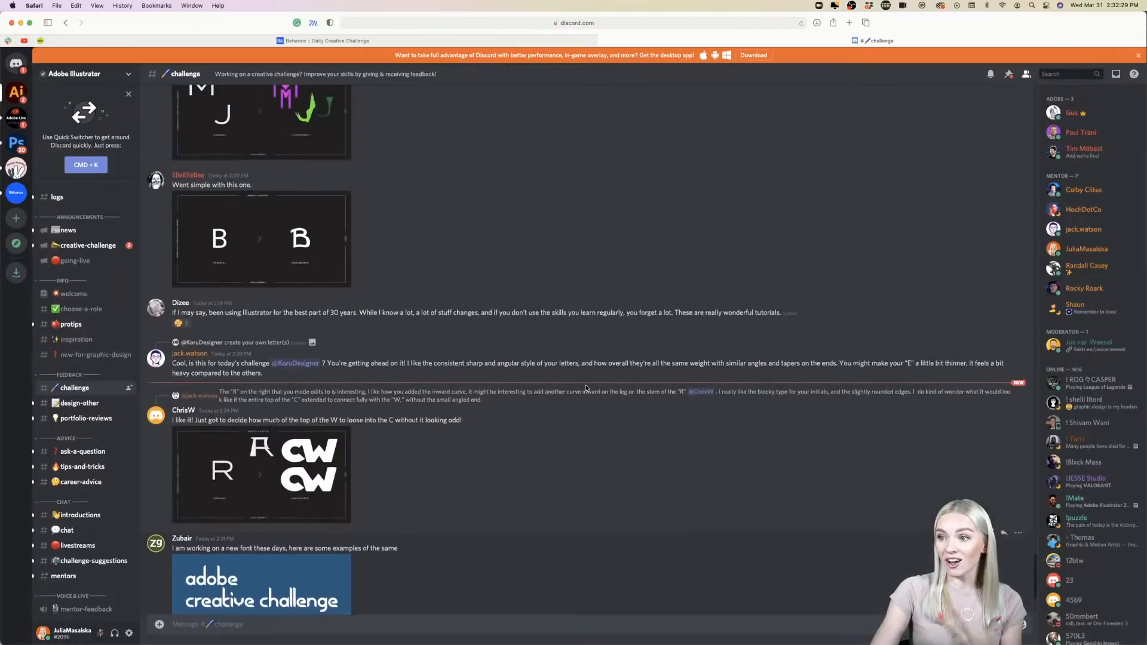
left_click(288, 376)
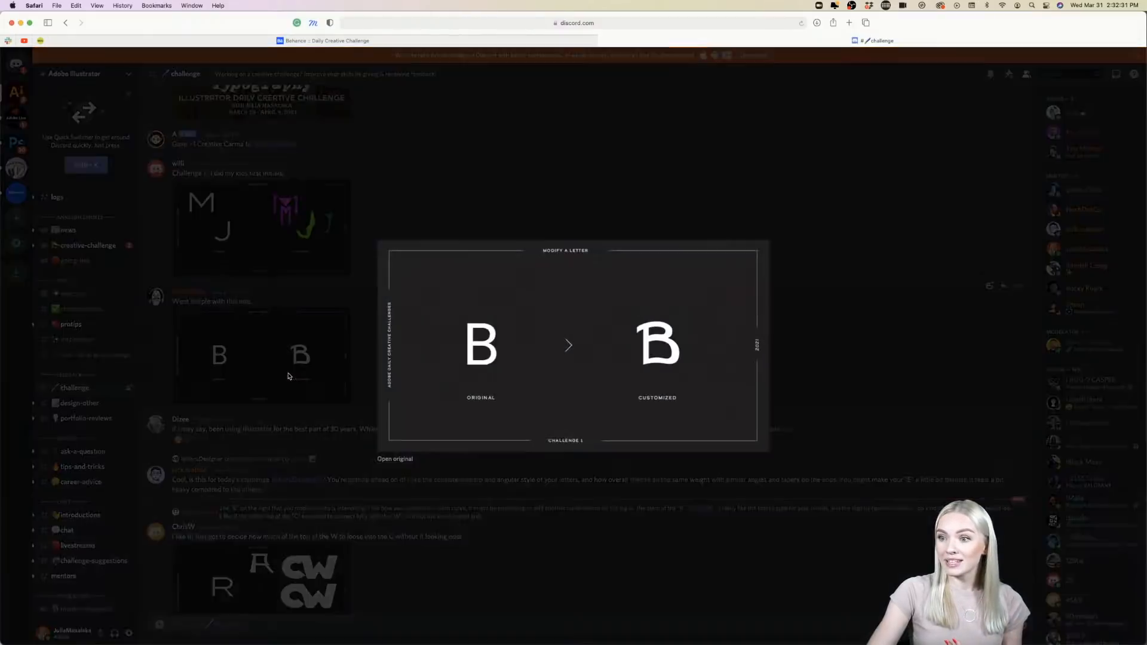
left_click(619, 479)
scroll(466, 399, "up", 8)
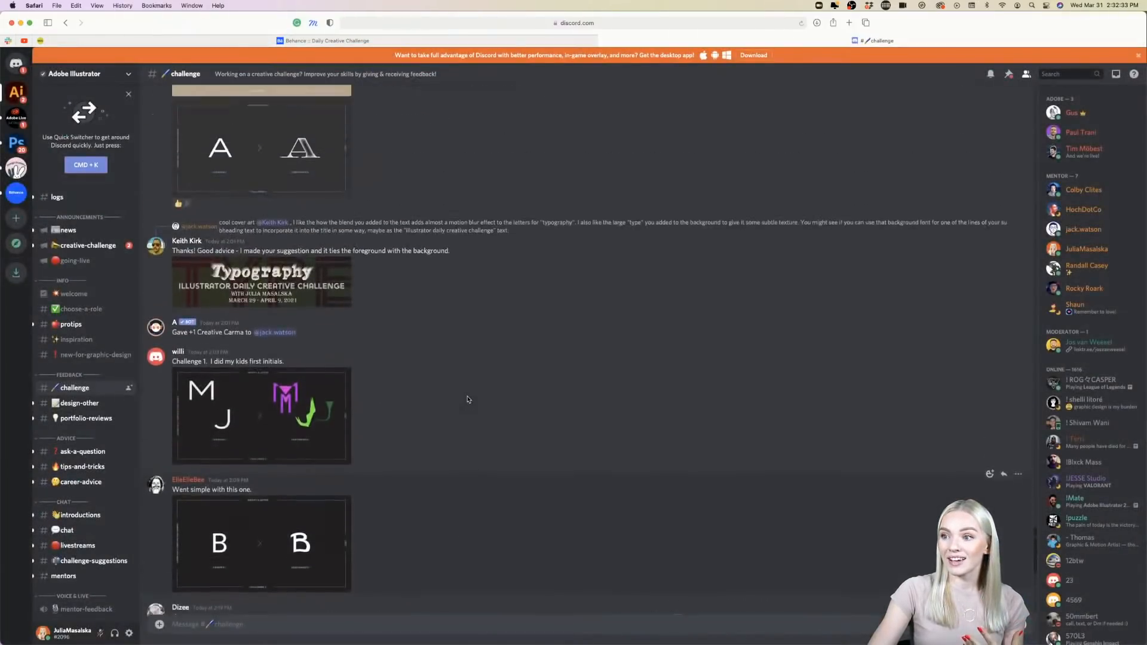
- View the dark and beige versions of the customized letter A submission at full size and browse the surrounding posts
left_click(308, 399)
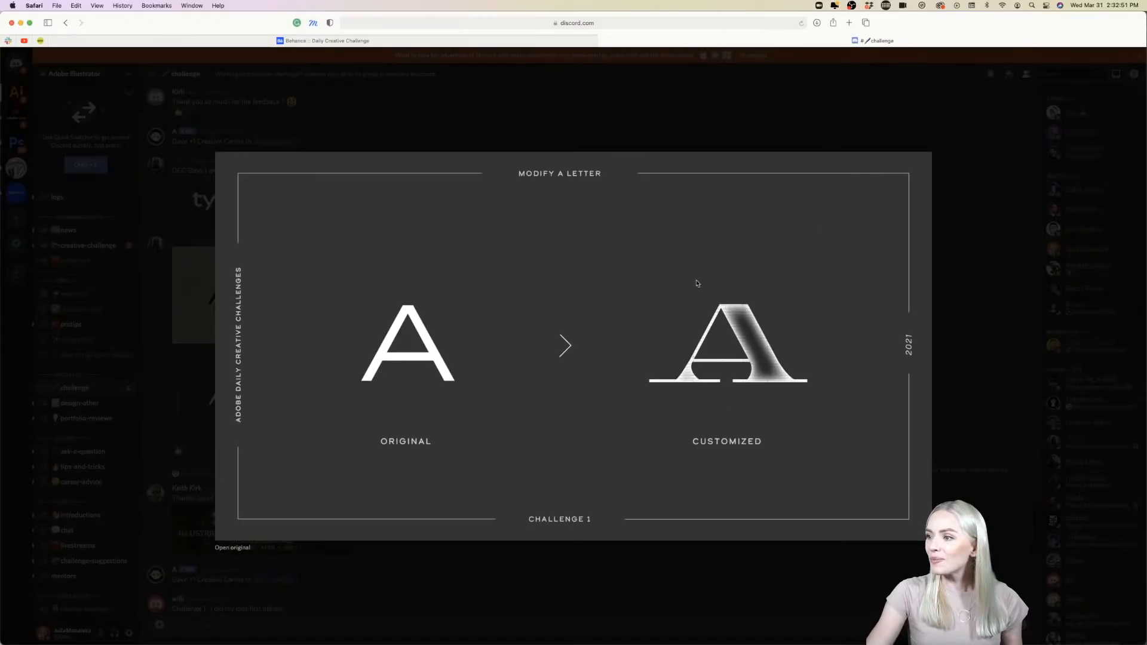
left_click(655, 115)
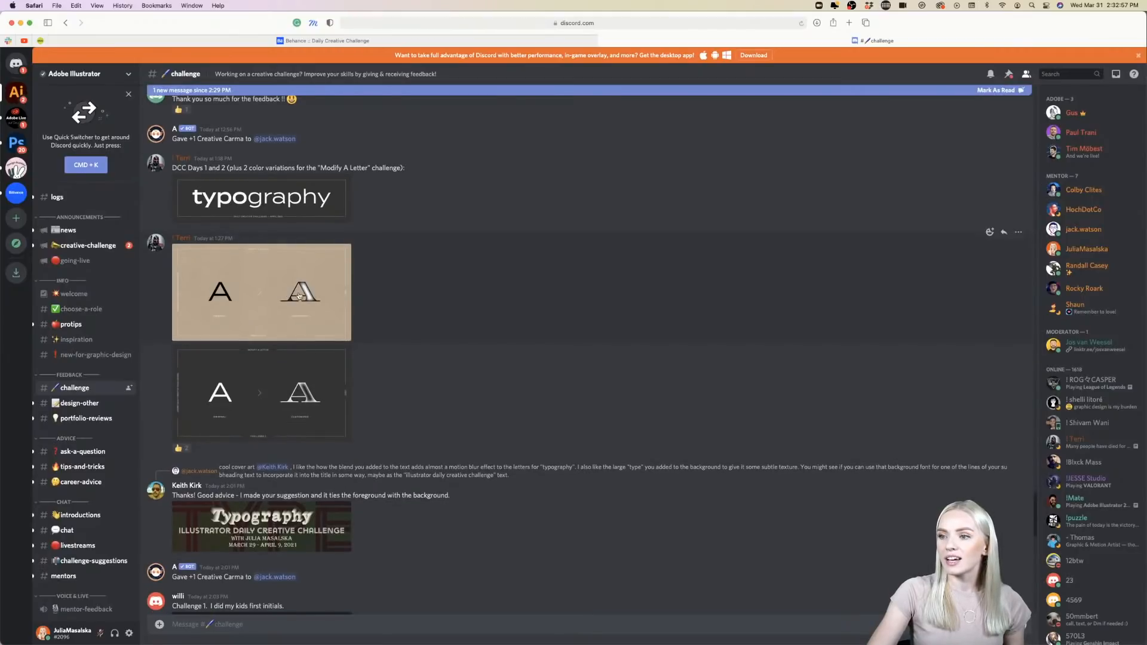
left_click(326, 307)
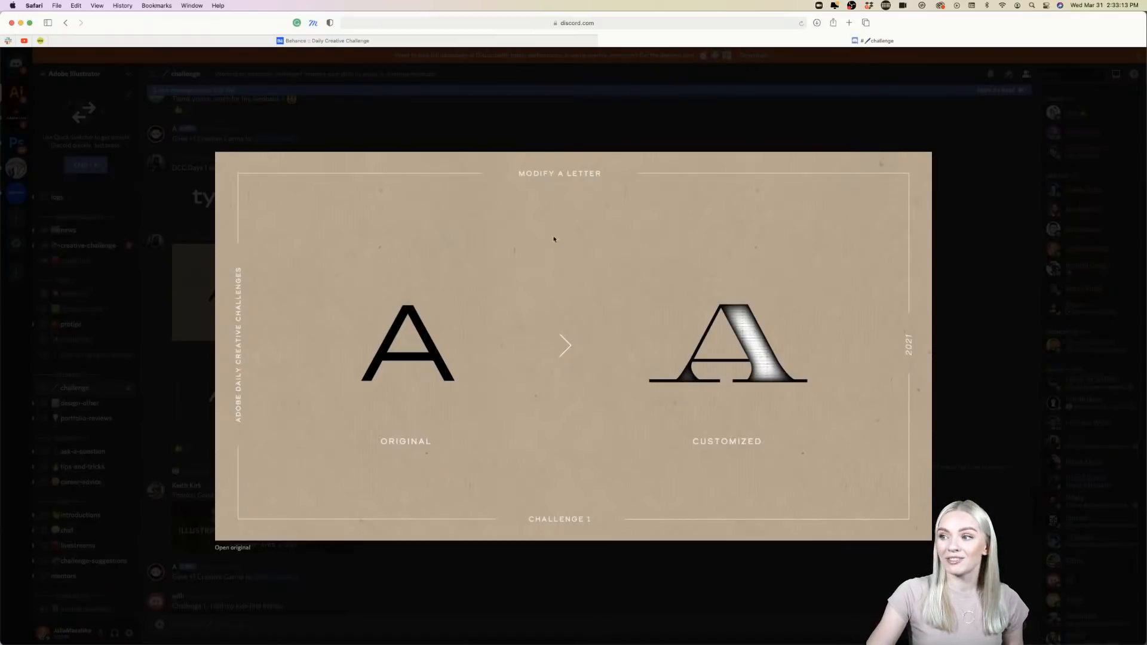
left_click(541, 122)
scroll(522, 302, "up", 3)
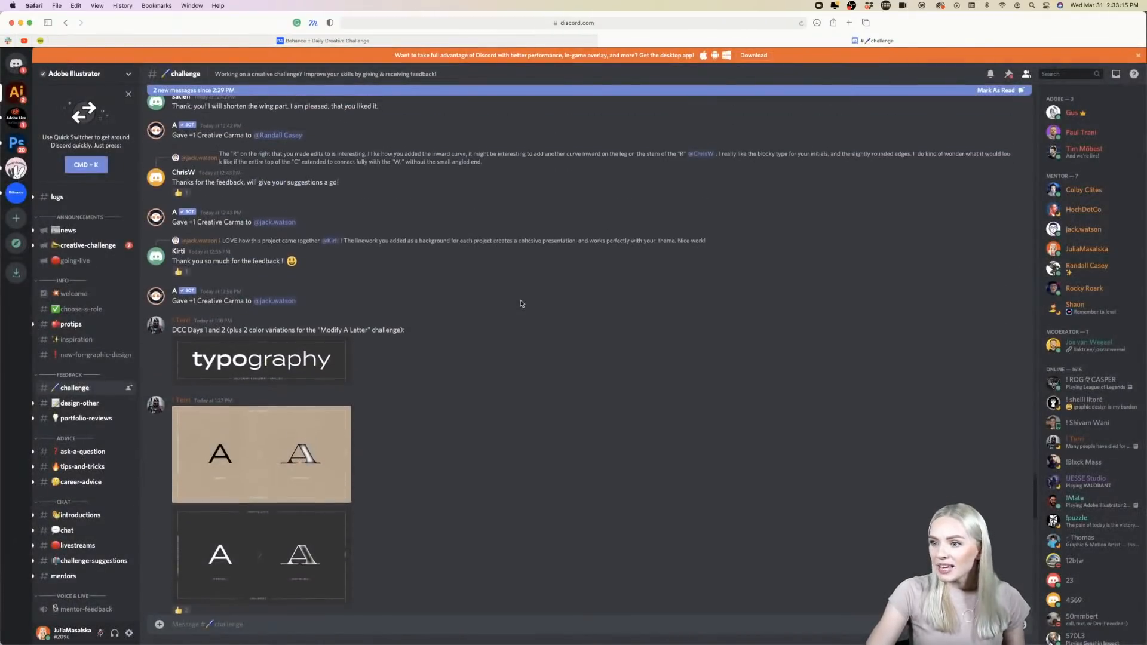
scroll(521, 303, "down", 10)
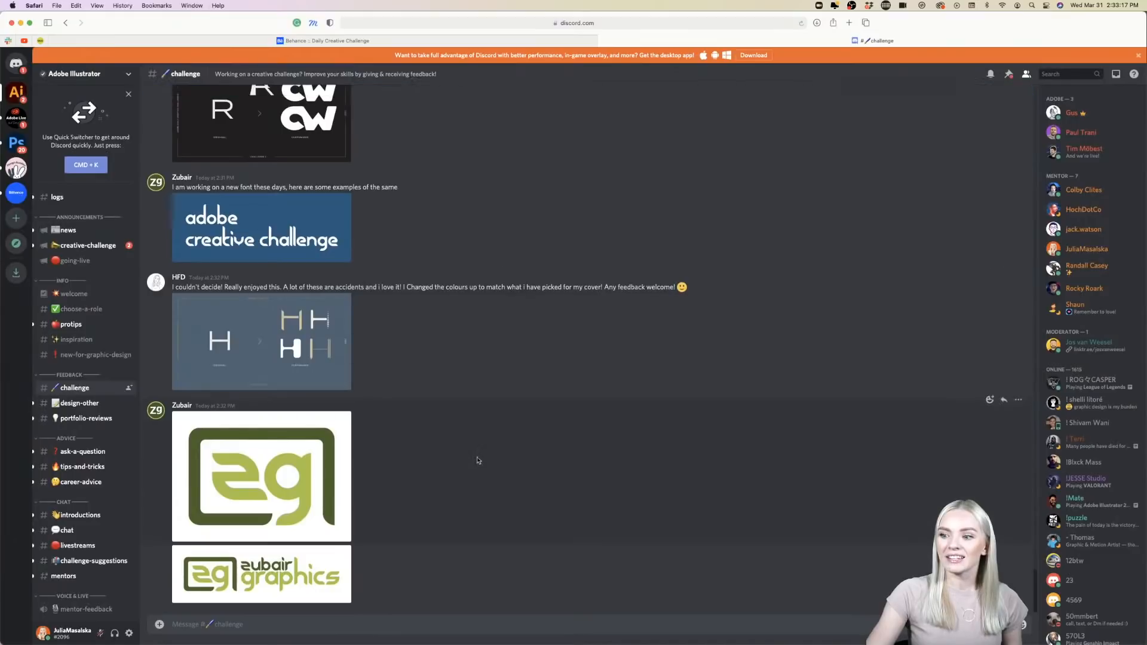
- Return to the Behance challenge page and switch to Illustrator to examine the Challenge #2 brief and the Create a Letter artboard
left_click(454, 41)
scroll(216, 385, "down", 5)
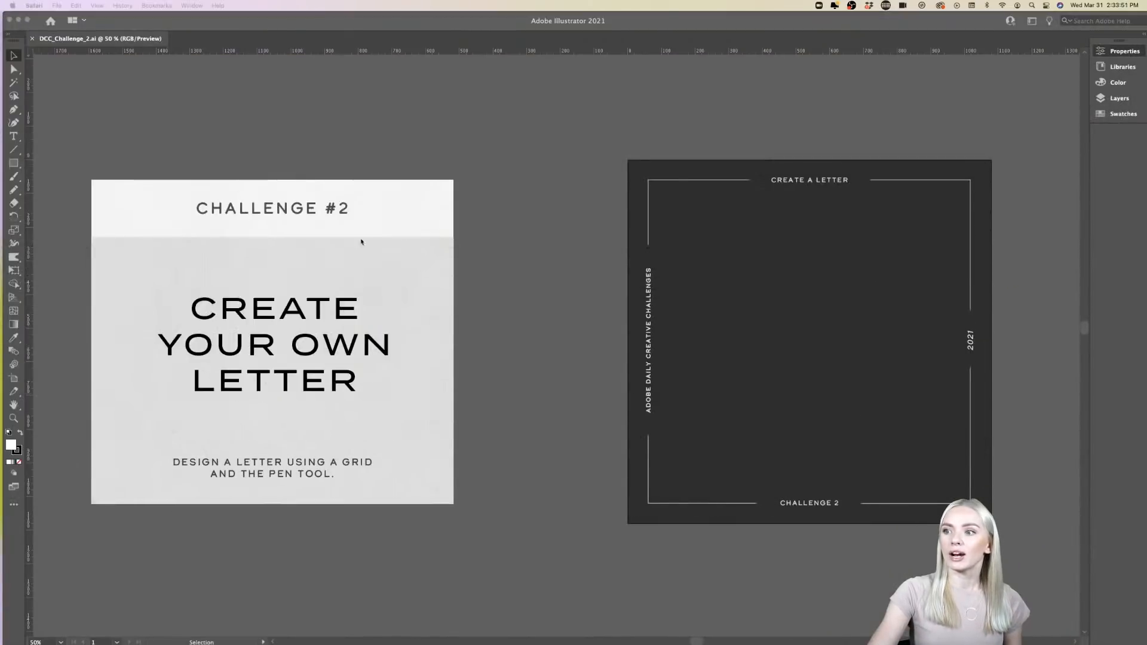
scroll(553, 335, "down", 1)
scroll(552, 335, "right", 1)
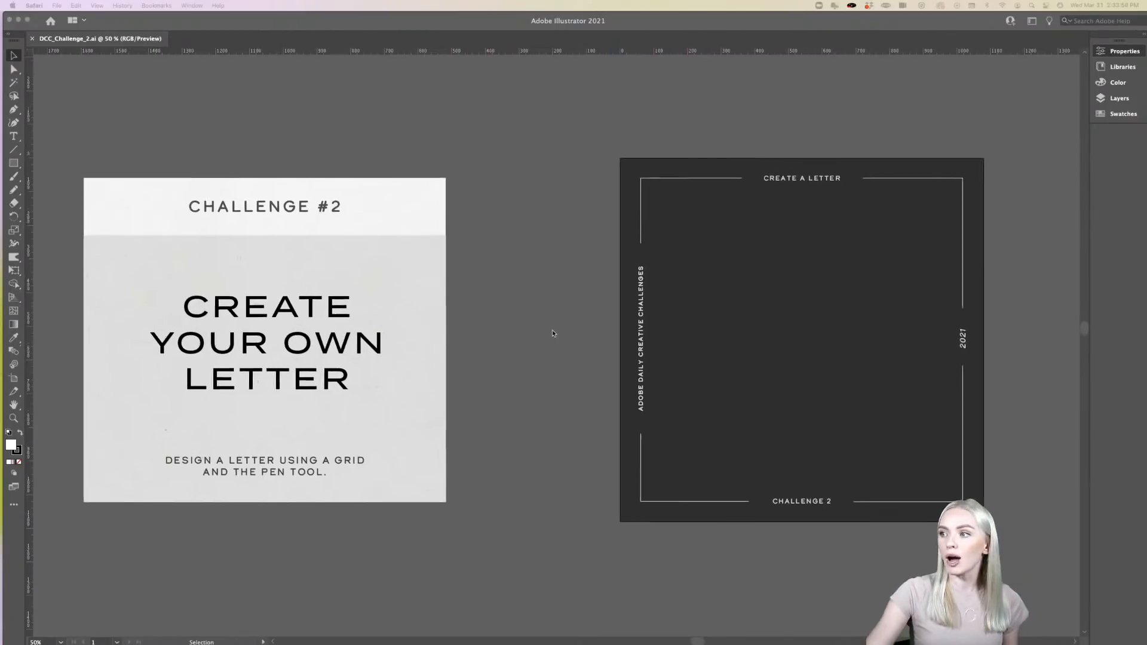
scroll(552, 333, "right", 10)
scroll(527, 319, "up", 1)
scroll(526, 319, "down", 2)
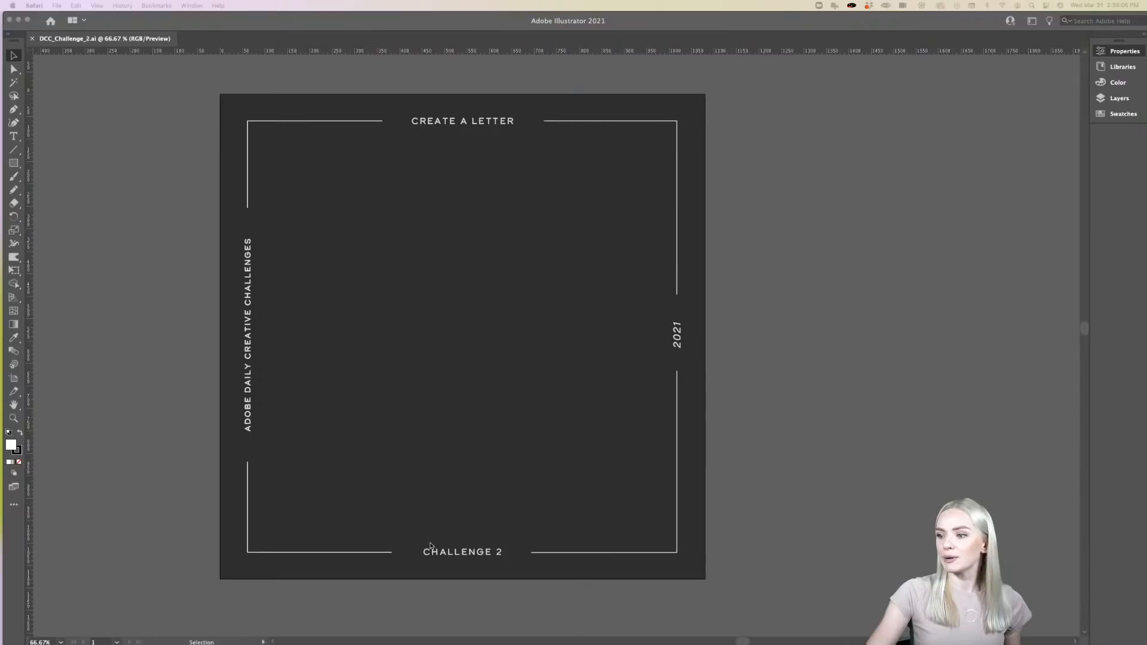
left_click(453, 555)
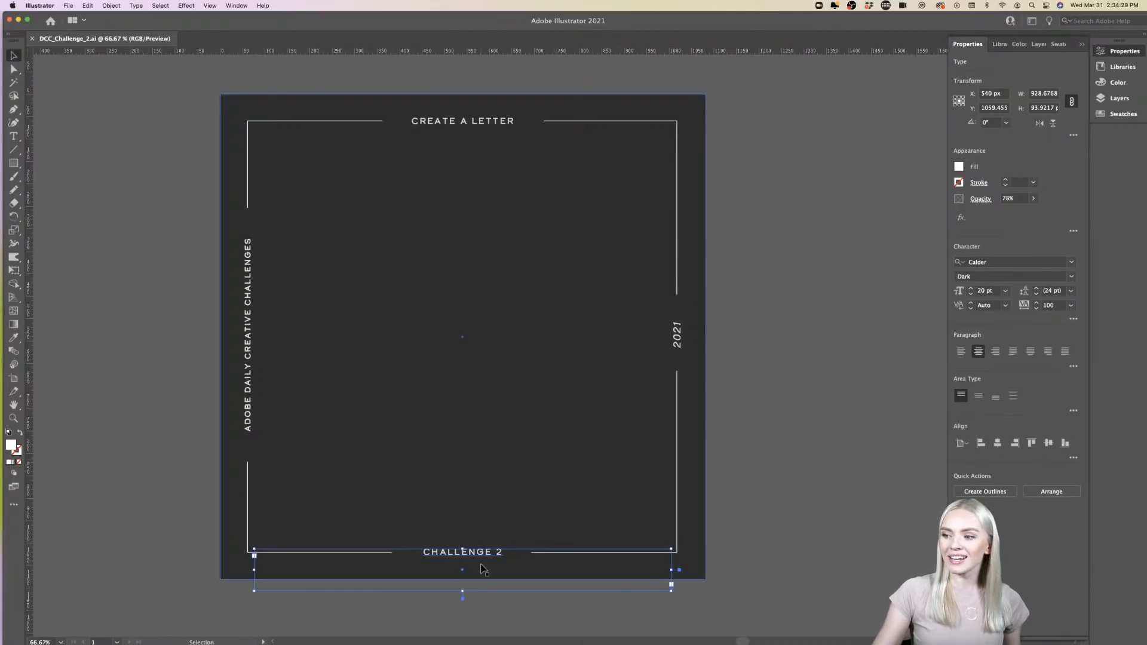
left_click(746, 440)
scroll(747, 440, "left", 1)
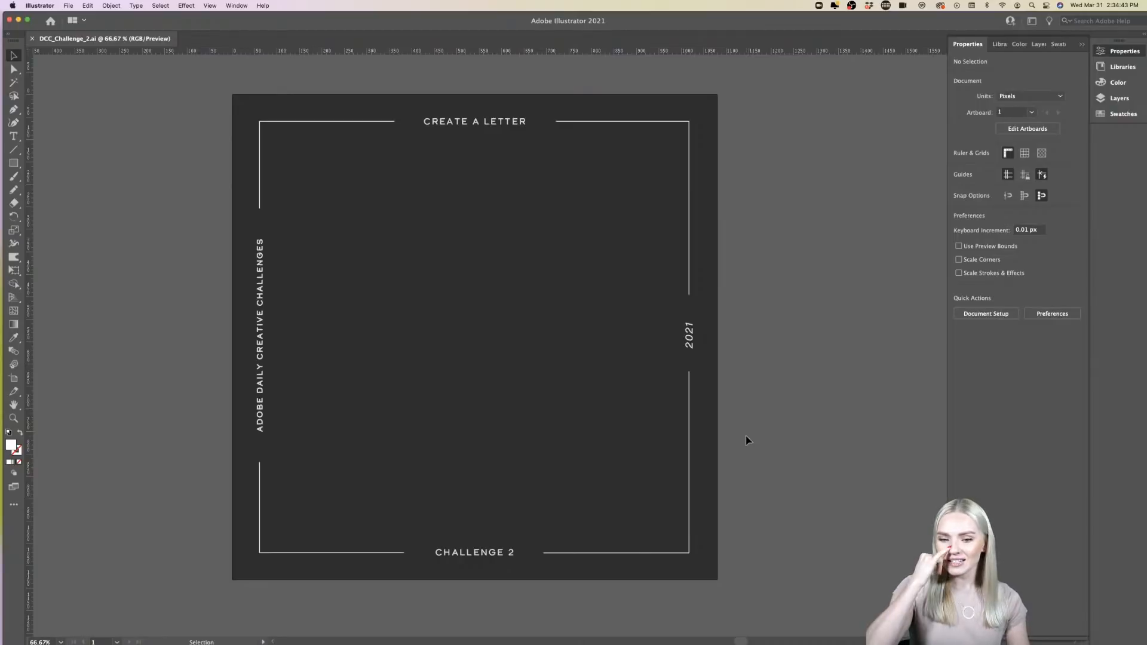
scroll(778, 410, "left", 1)
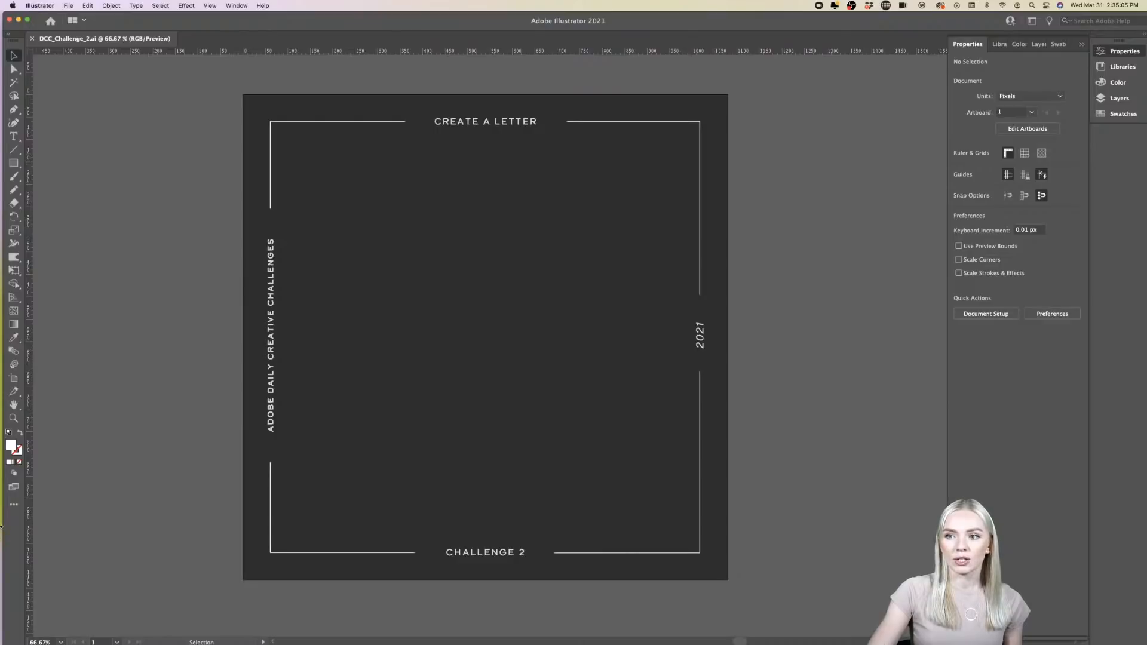
left_click_drag(2, 525, 0, 526)
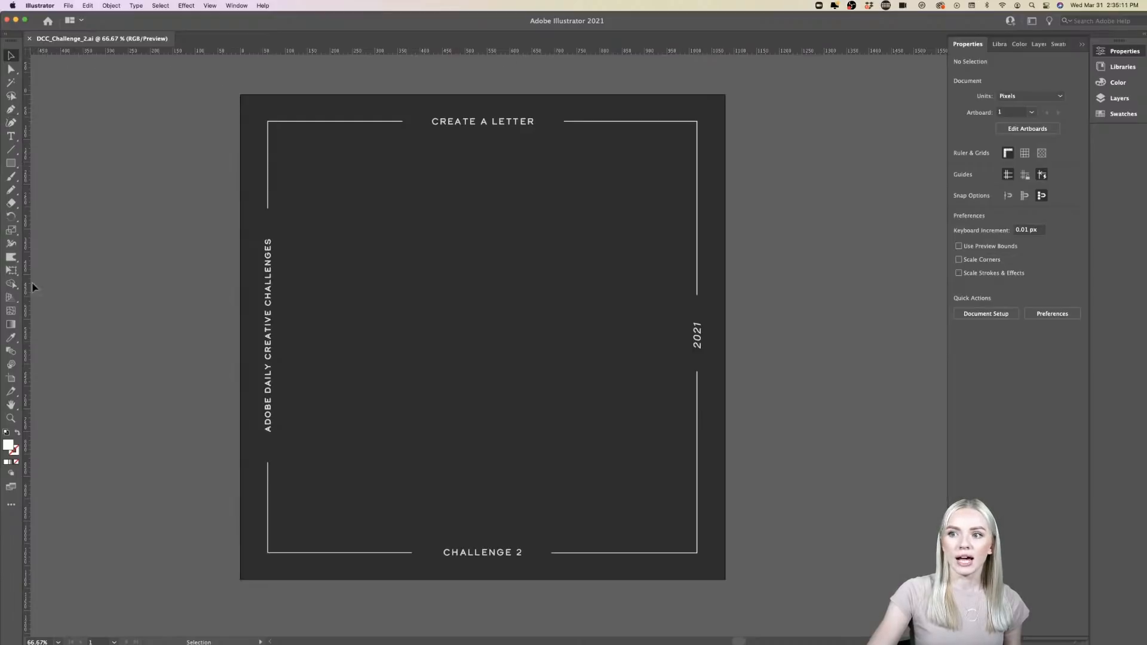
- Look up the command for showing or hiding the document rulers, leaving the Selection tool active
left_click(215, 7)
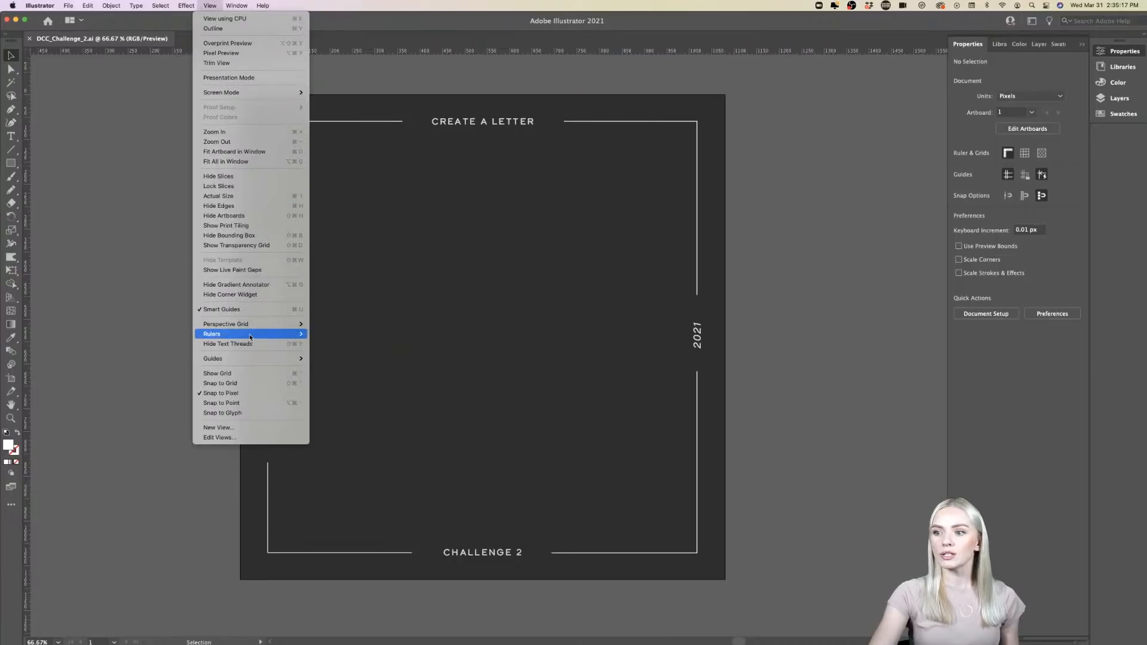
mouse_move(249, 335)
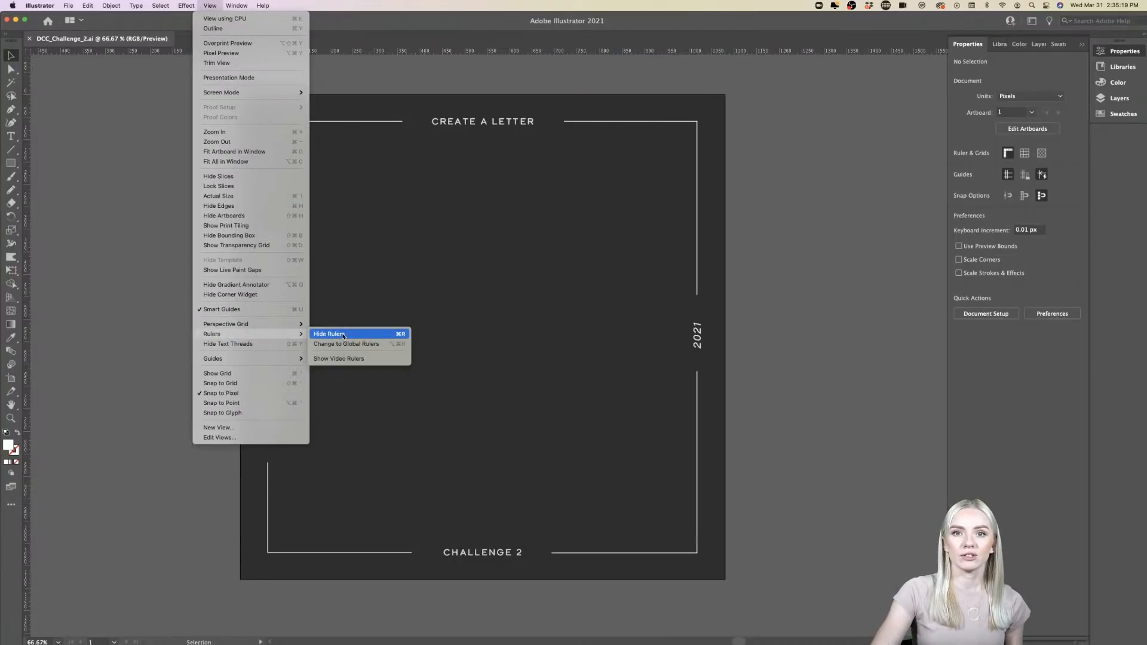
left_click(91, 348)
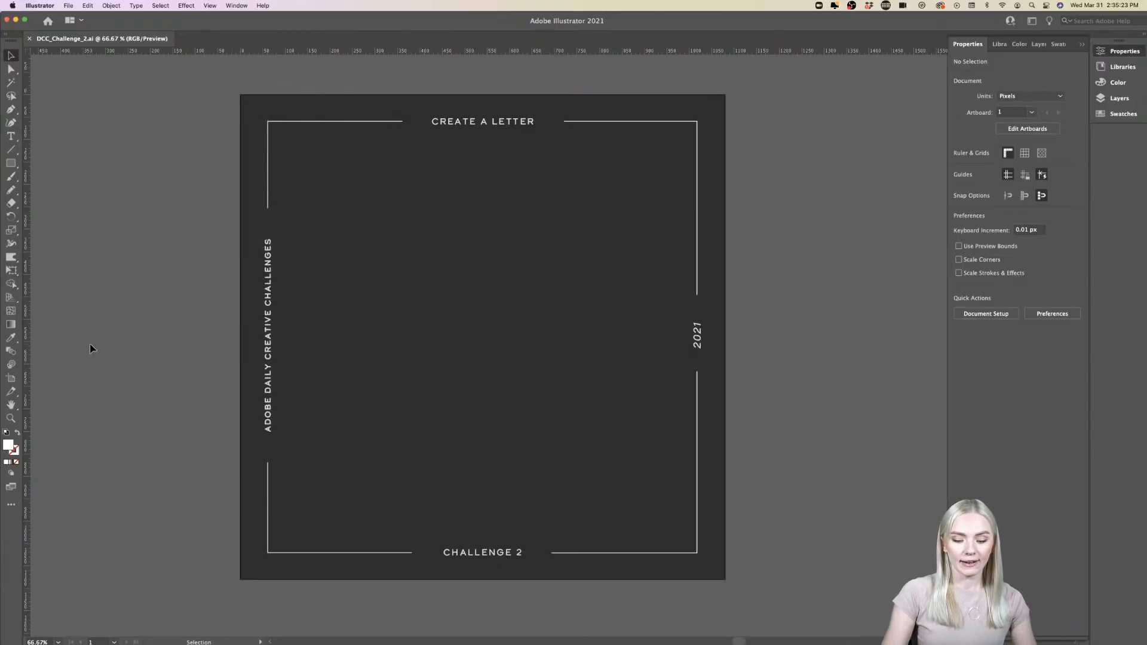
key("a")
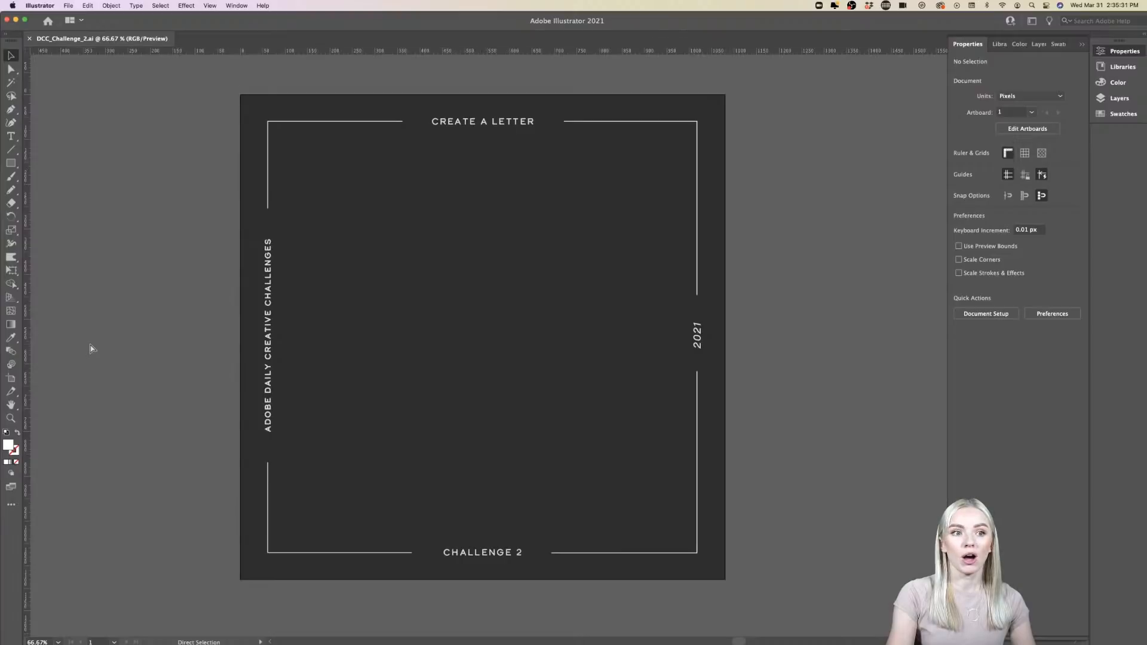
key("v")
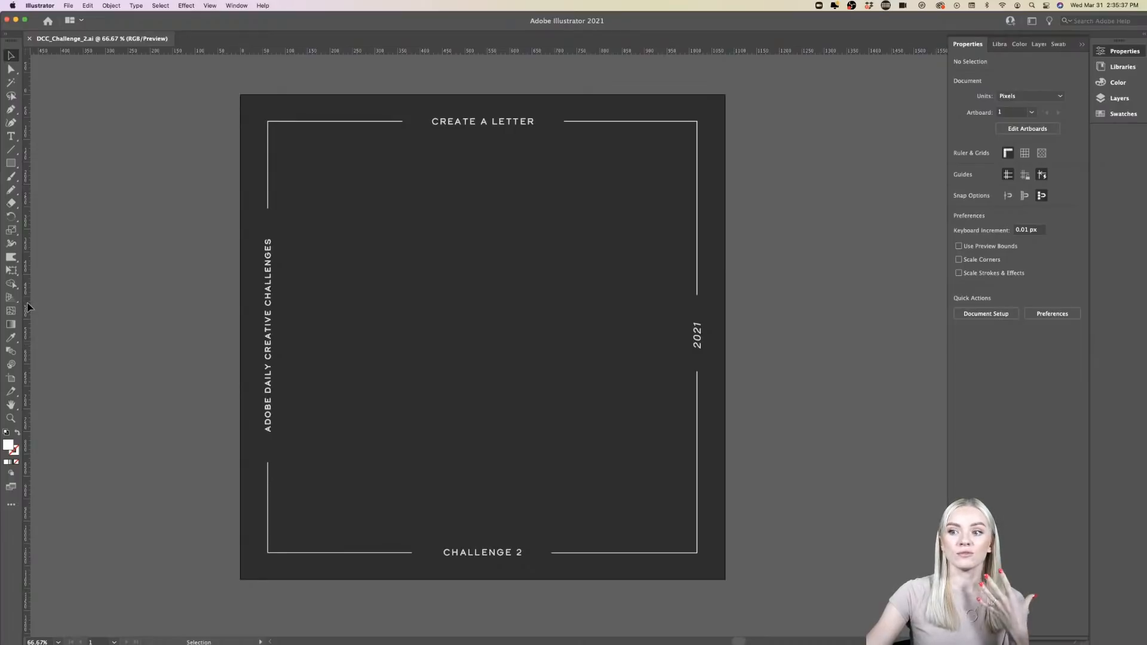
- Place two vertical and two horizontal guides on the Create a Letter artboard, framing a central area inside its border lines
left_click_drag(28, 307, 315, 310)
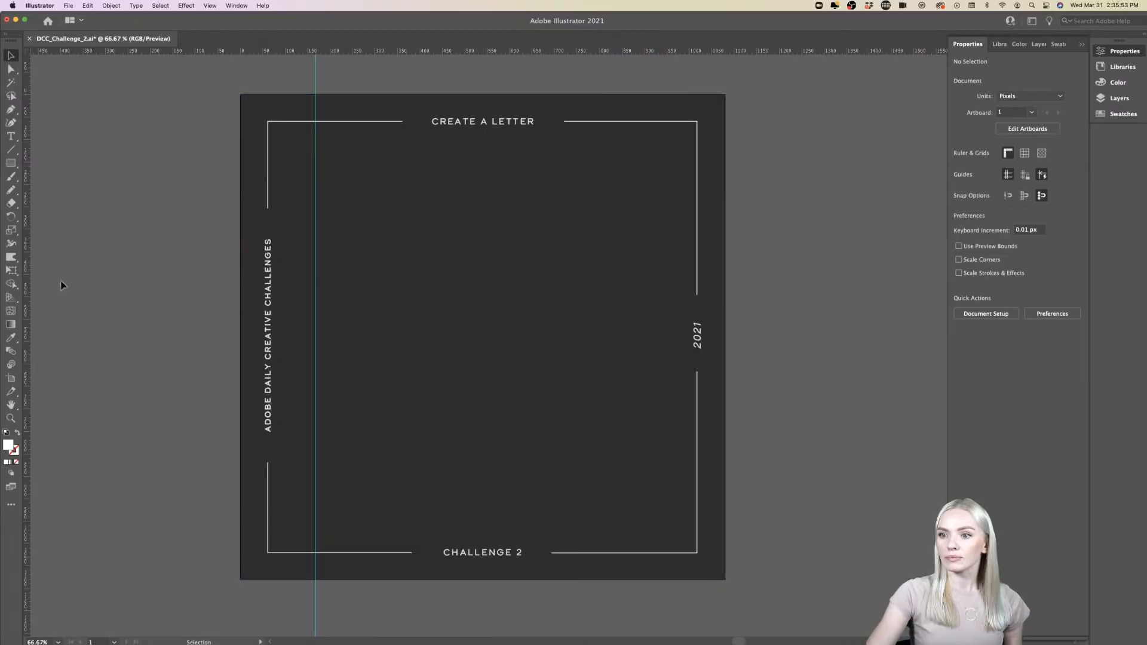
left_click_drag(26, 286, 631, 272)
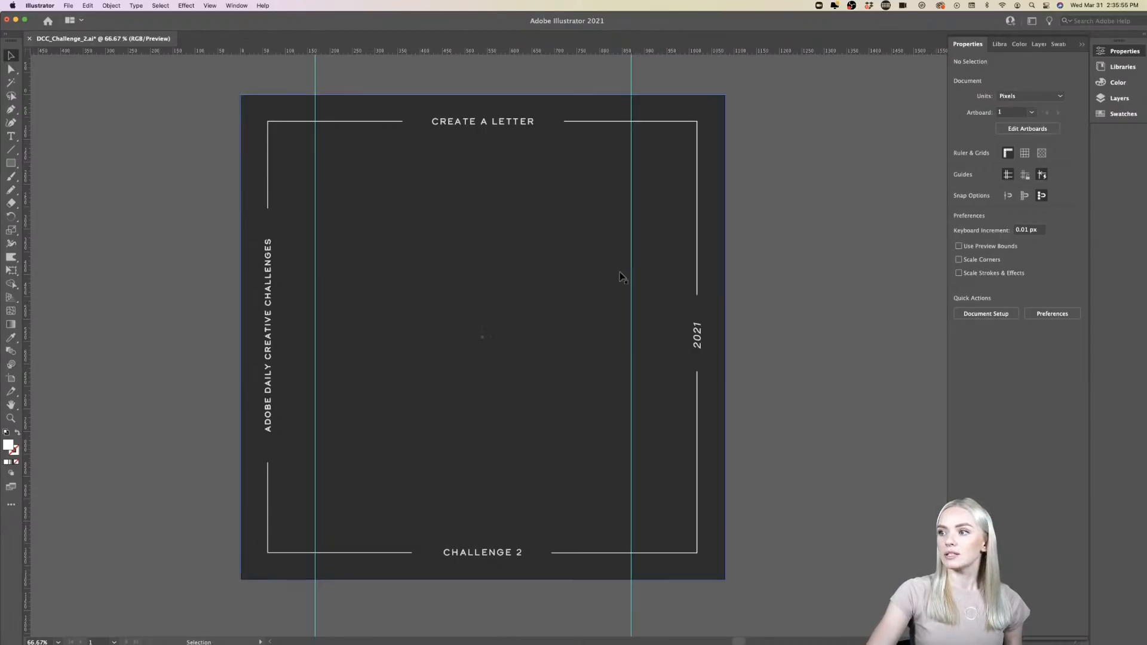
left_click_drag(425, 51, 488, 471)
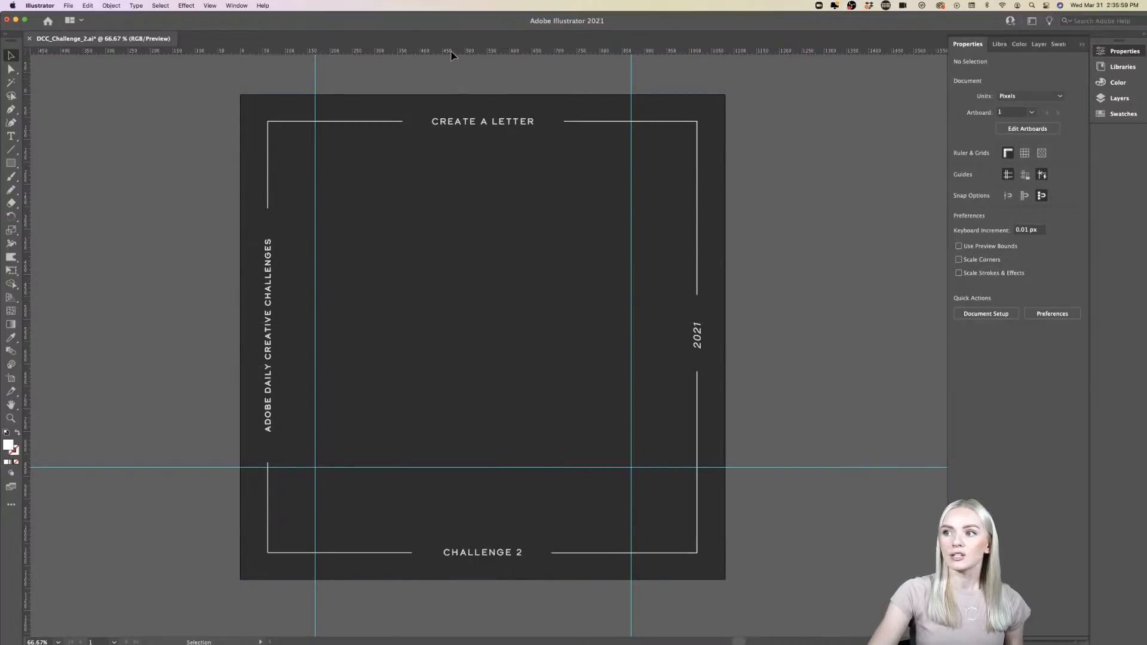
left_click_drag(453, 55, 468, 211)
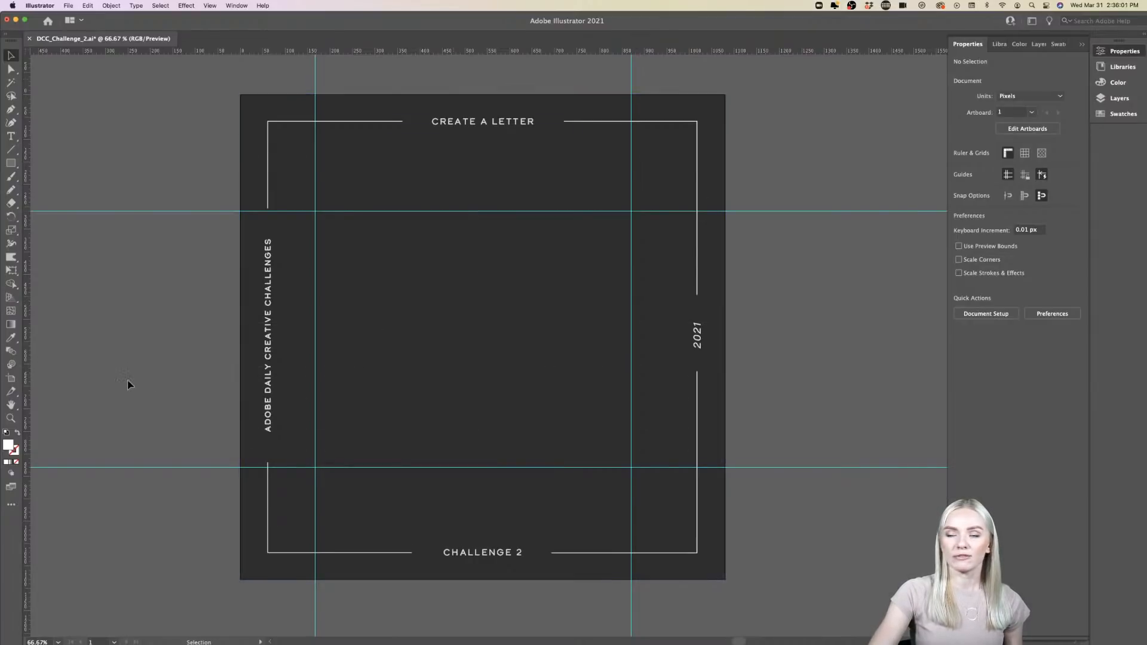
- Undo the placement of all four guides on the Create a Letter artboard
scroll(127, 384, "right", 2)
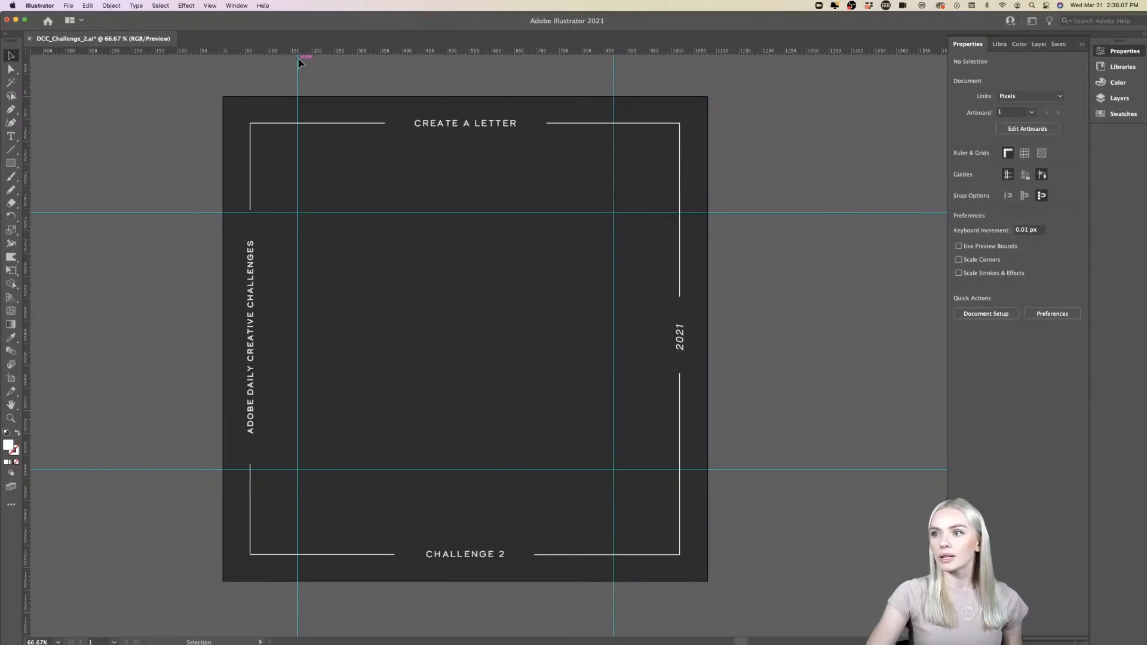
left_click(353, 210)
key("super+z")
key("super+z")
key("super+z")
key("super+z")
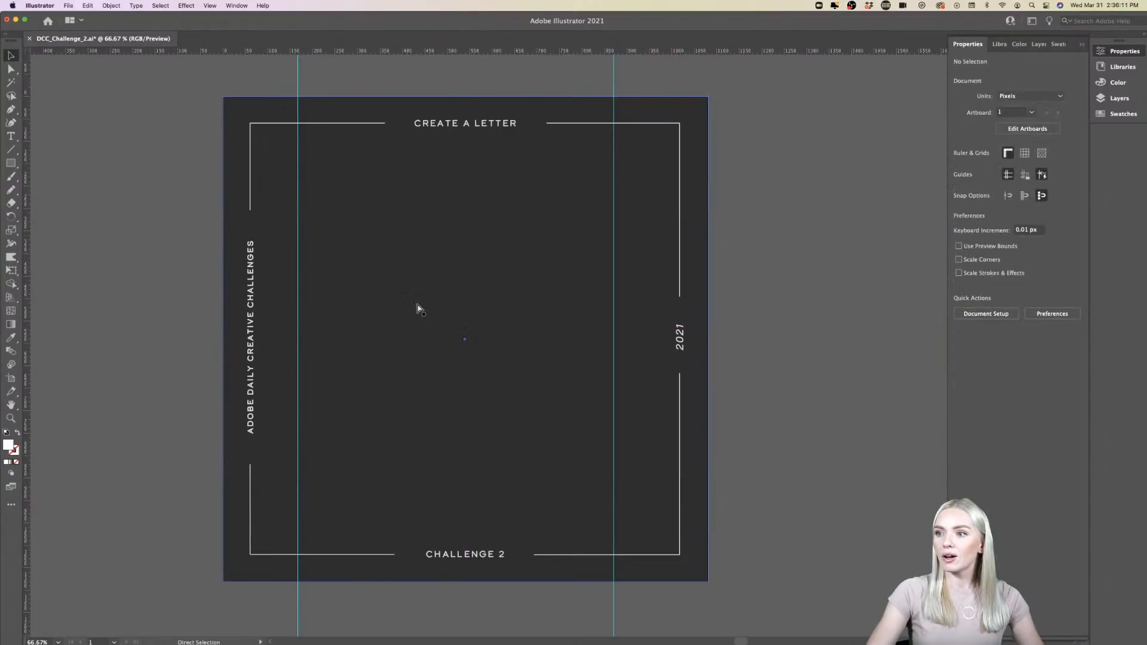
key("super+z")
key("super+z")
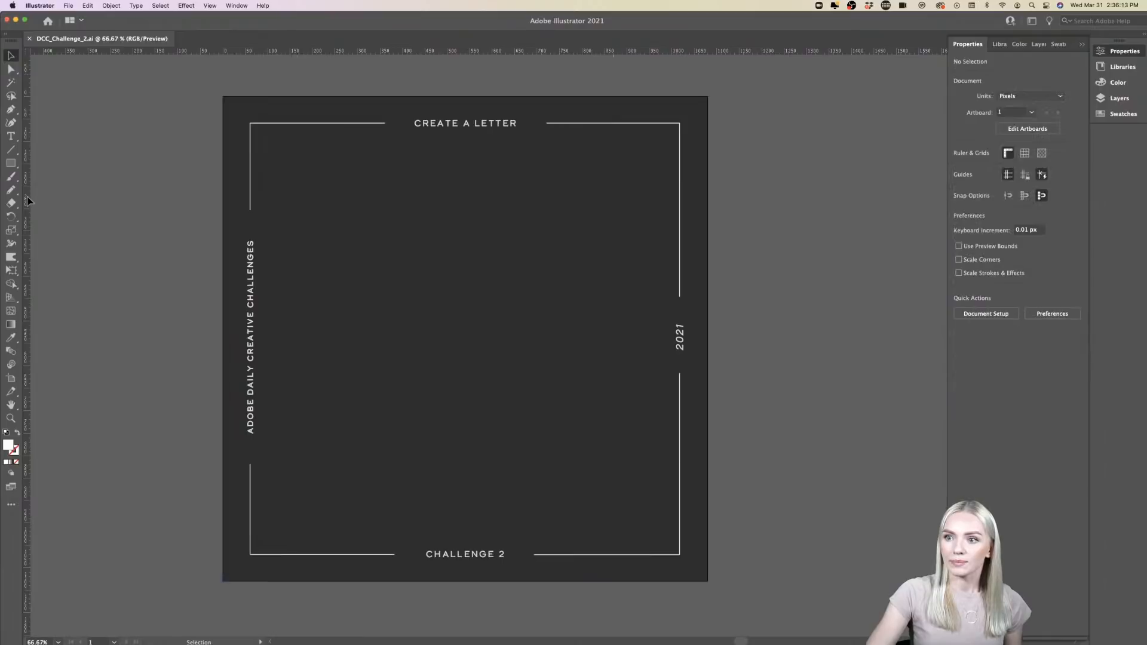
- Try a single vertical guide about a quarter of the way across the artboard, recheck the ruler options and undo the guide
left_click_drag(28, 201, 344, 180)
left_click(214, 5)
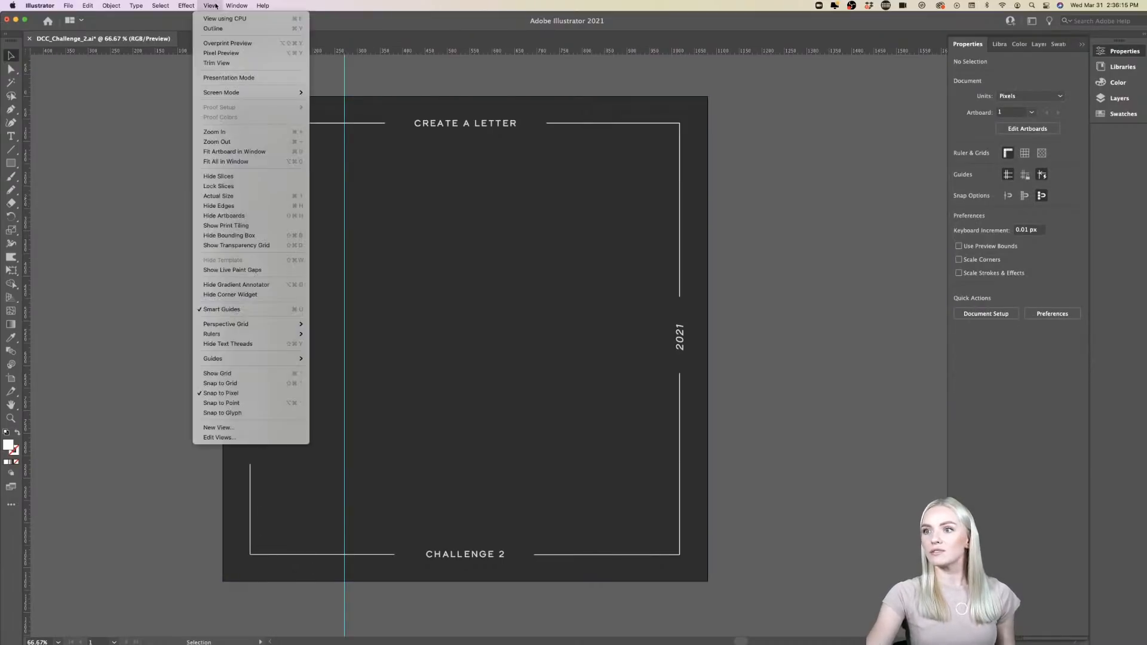
mouse_move(251, 334)
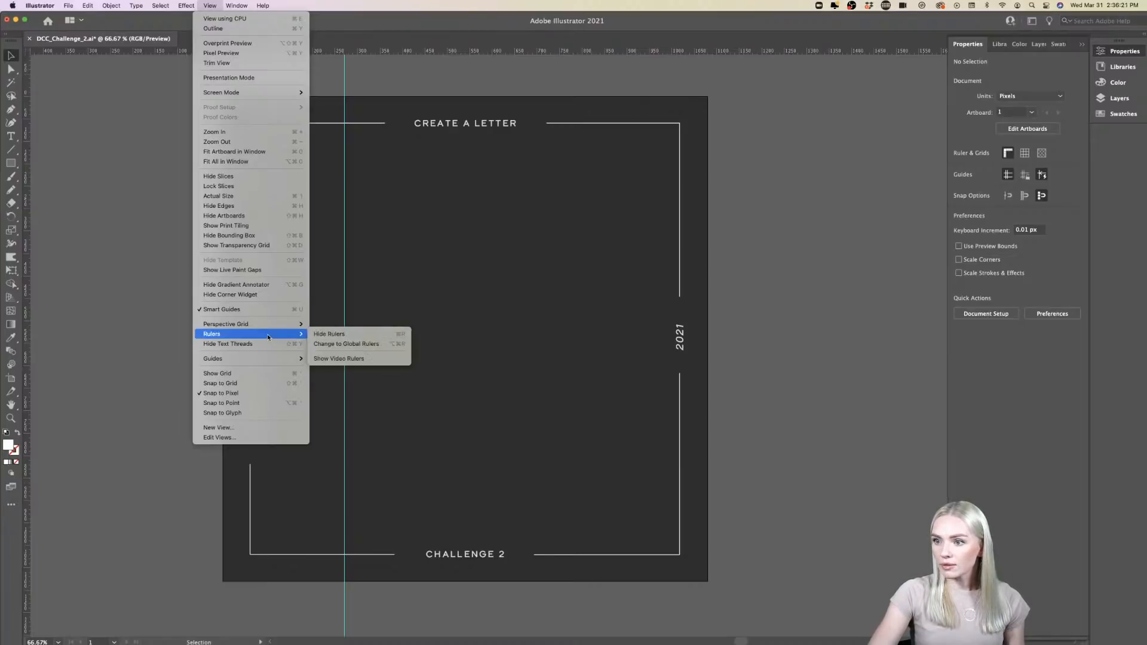
left_click(93, 343)
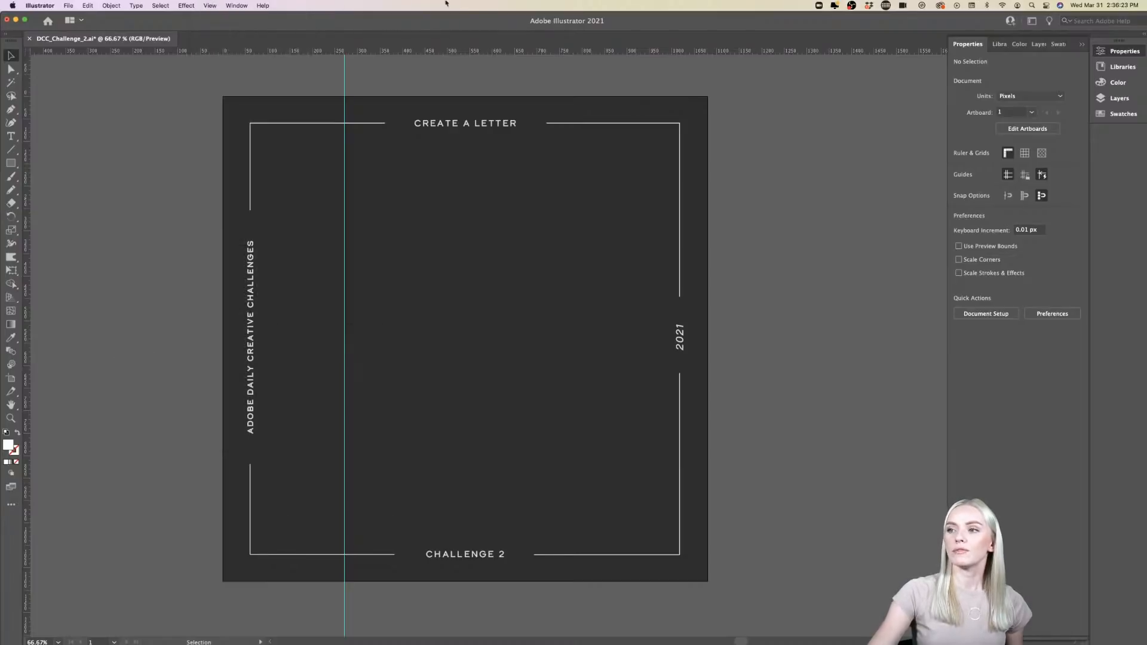
key("super+z")
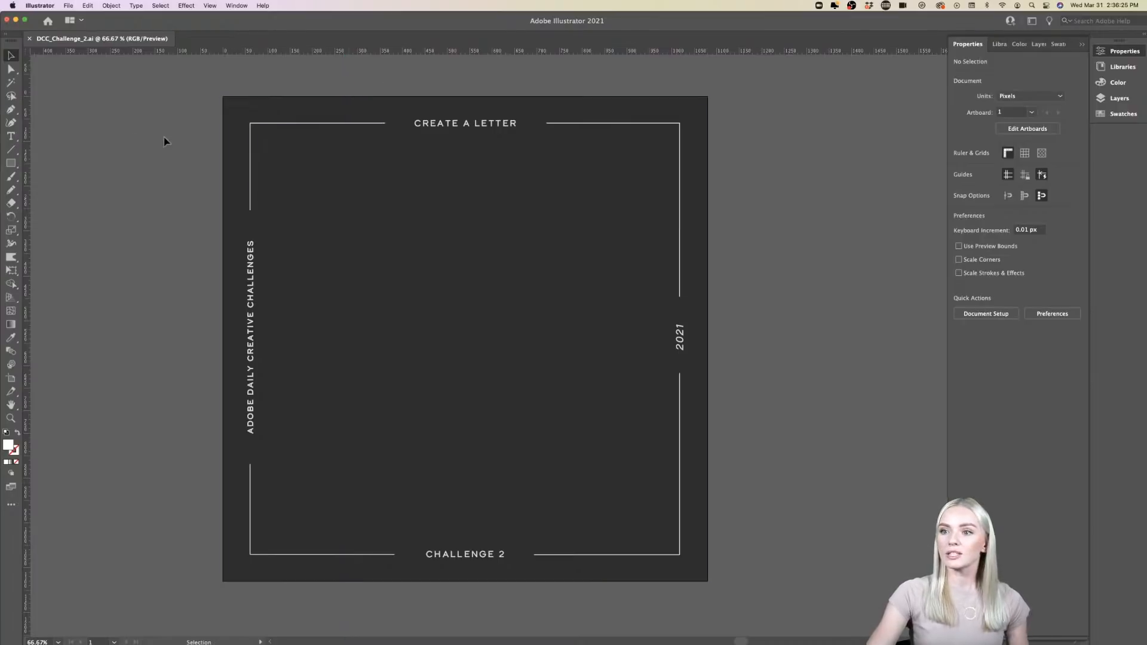
- Place two vertical and two horizontal guides on the Create a Letter artboard to frame the letter's central area
left_click_drag(28, 138, 366, 128)
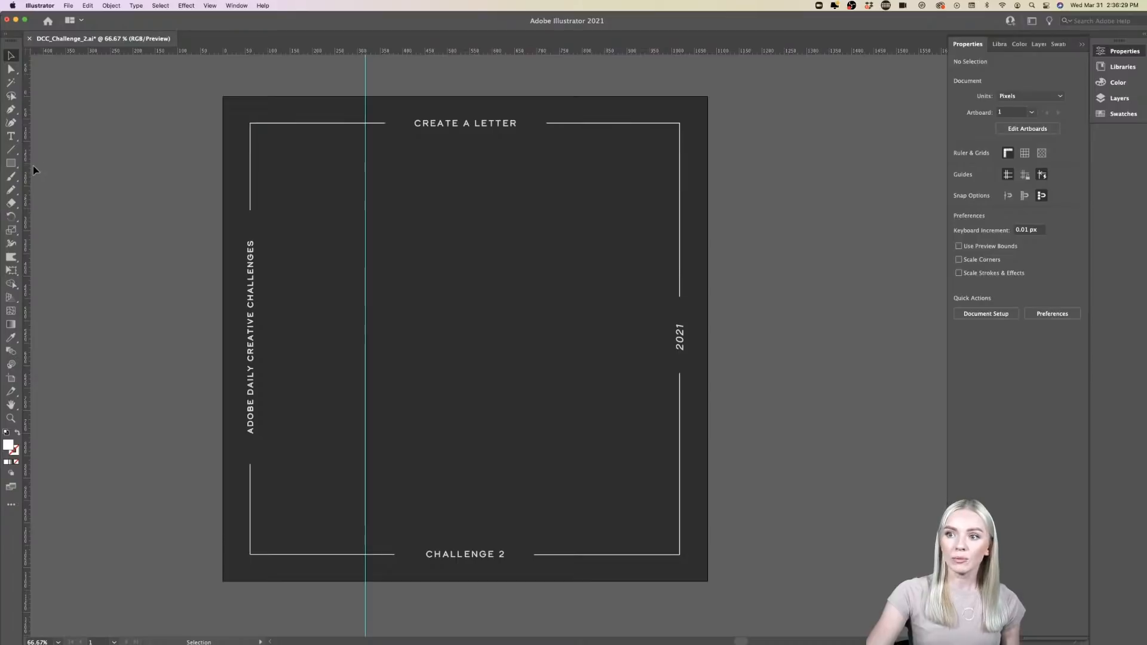
left_click_drag(31, 167, 569, 132)
left_click_drag(517, 53, 515, 464)
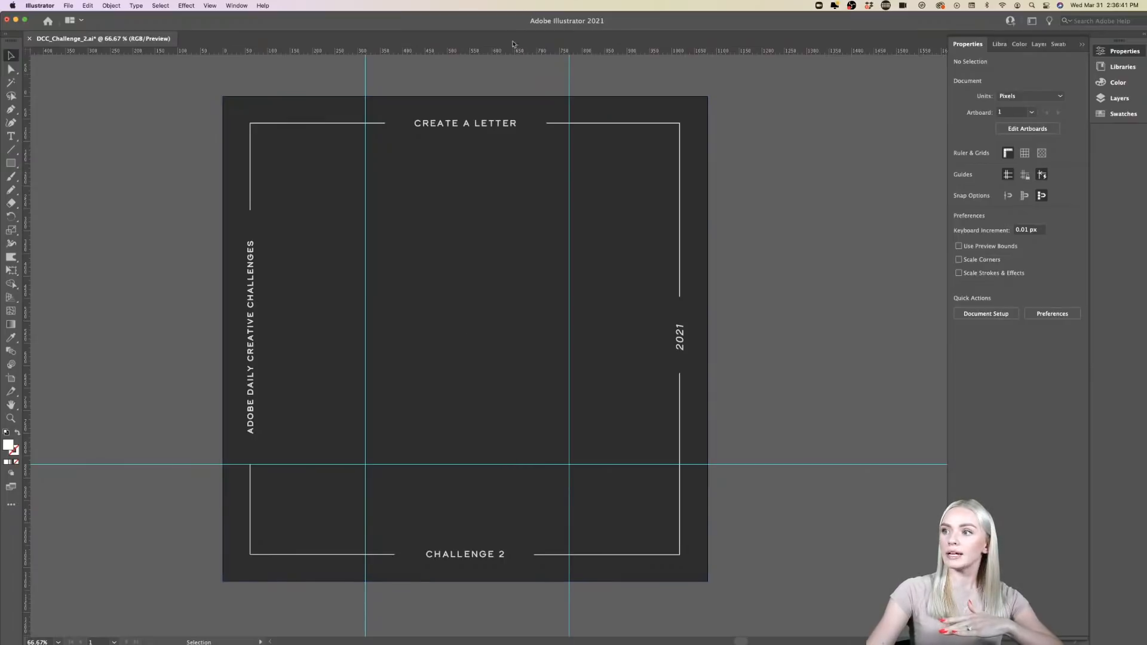
left_click_drag(511, 50, 512, 134)
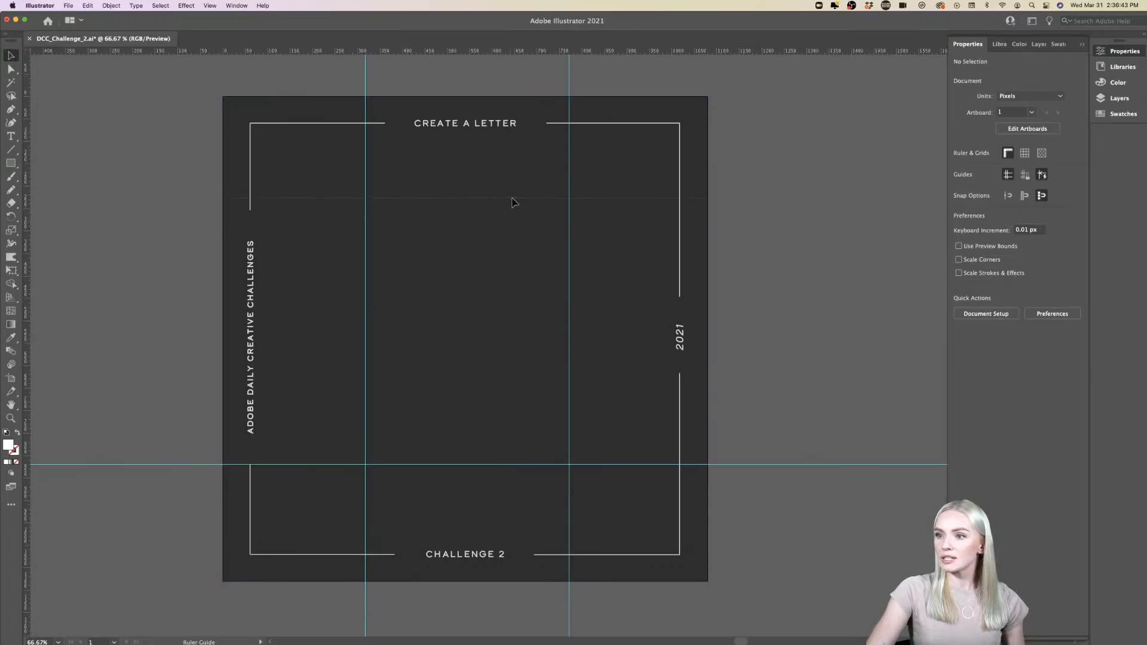
left_click_drag(513, 202, 515, 211)
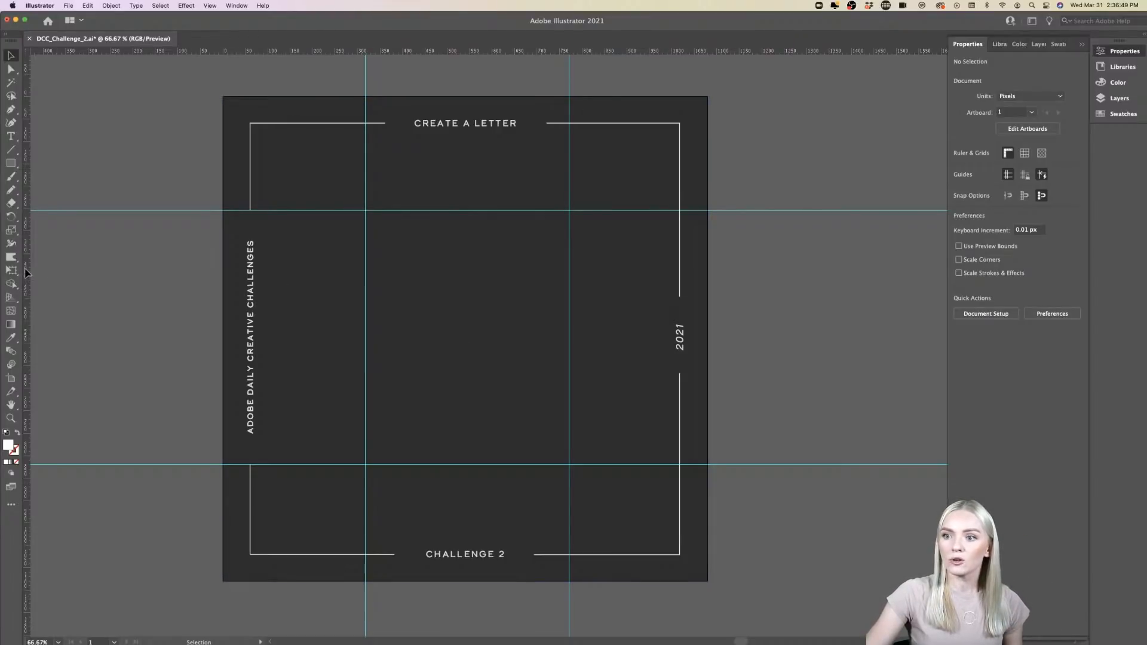
- Divide the framed letter area into a grid with two inner vertical guides and four inner horizontal guides
left_click_drag(26, 272, 511, 264)
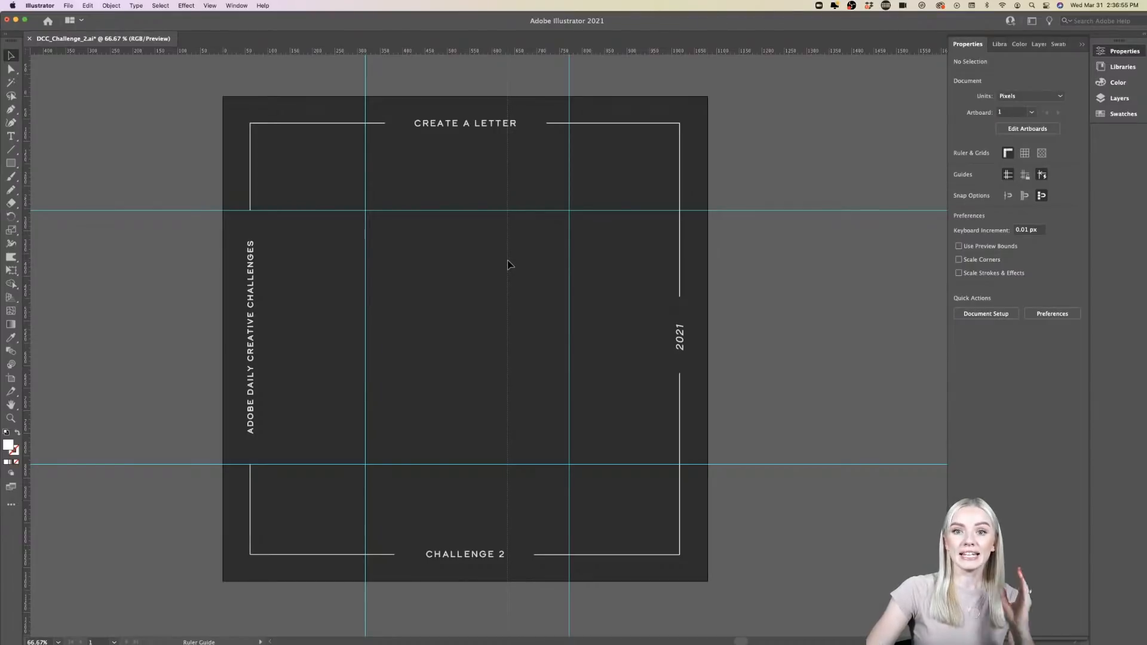
left_click_drag(508, 265, 508, 265)
left_click_drag(30, 328, 429, 307)
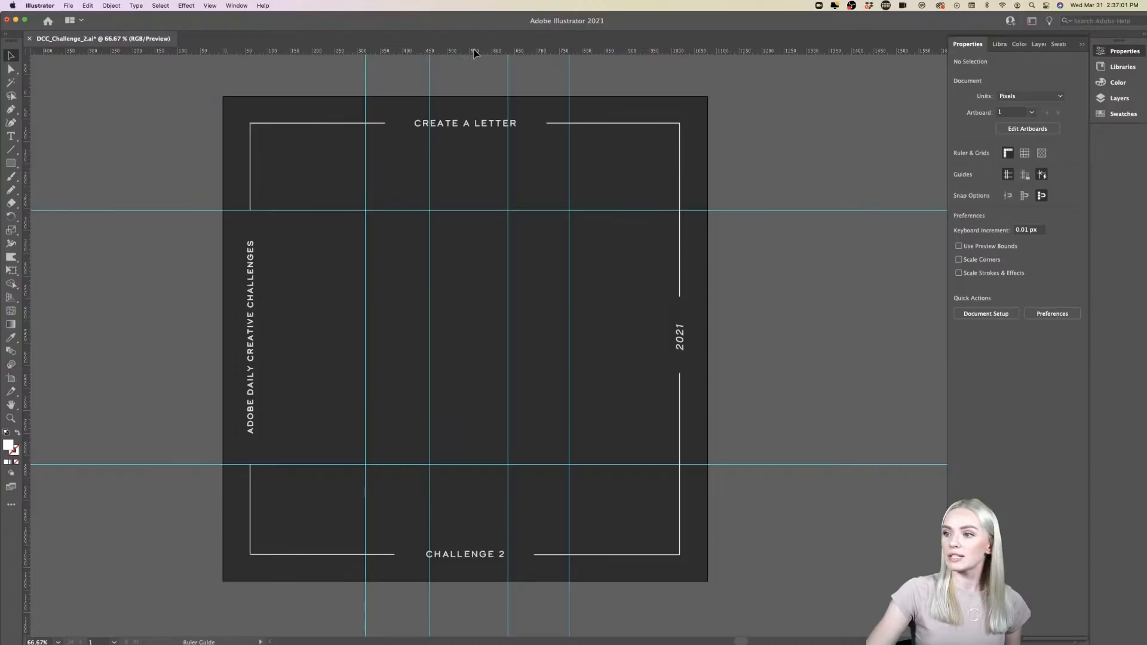
left_click_drag(475, 53, 489, 308)
left_click_drag(464, 112, 469, 354)
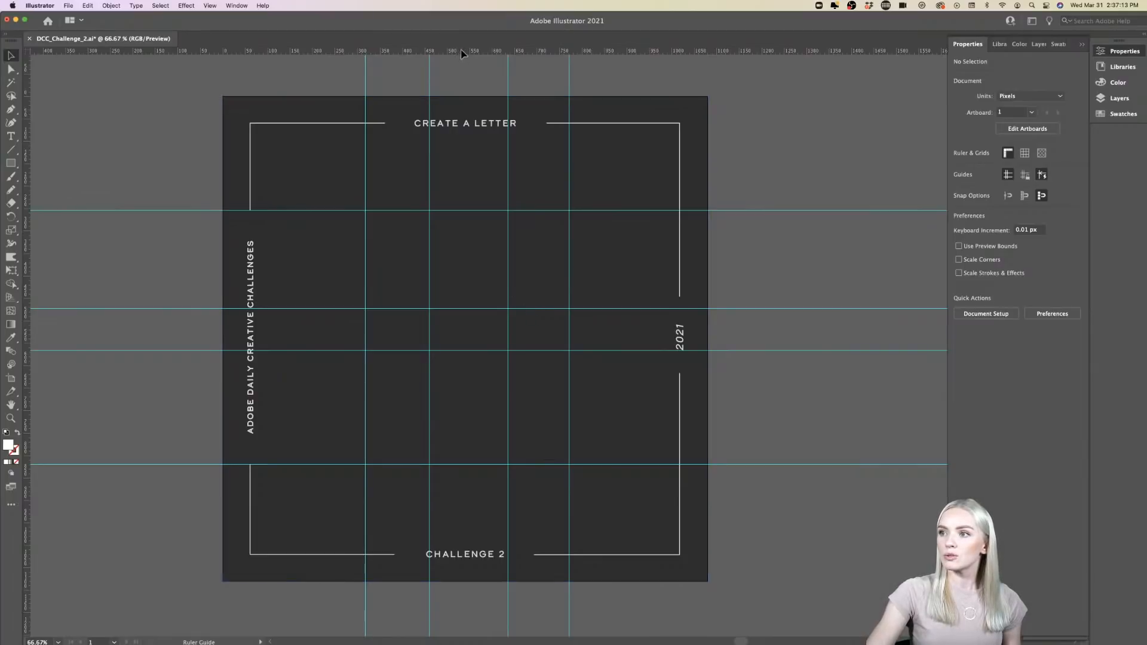
left_click_drag(478, 245, 477, 250)
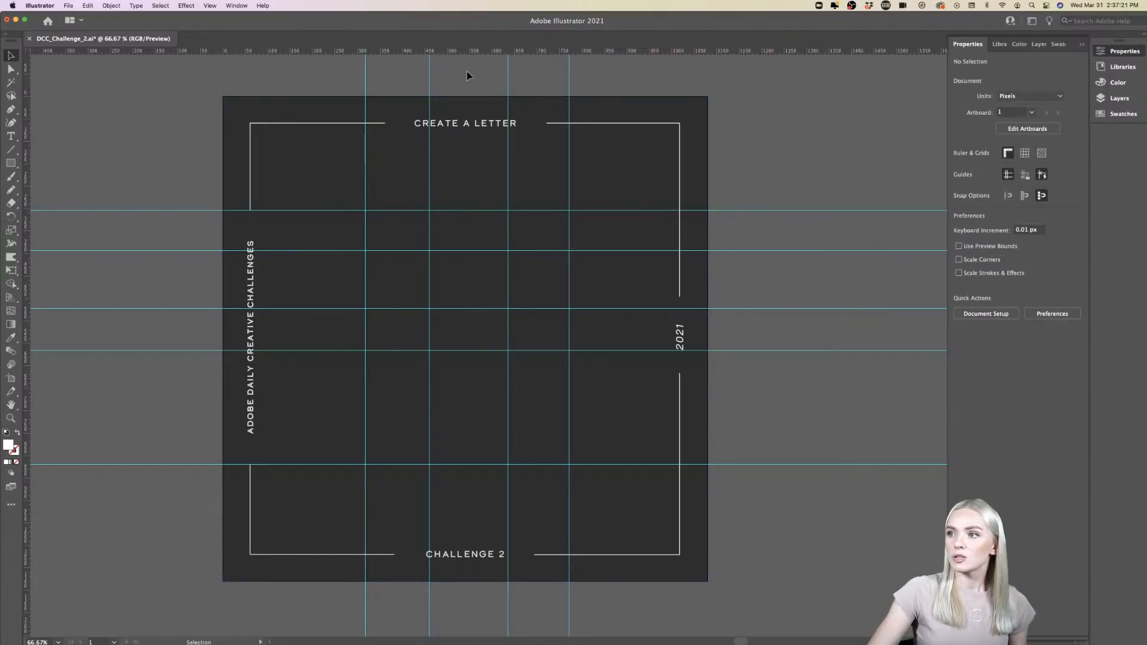
left_click_drag(466, 52, 482, 422)
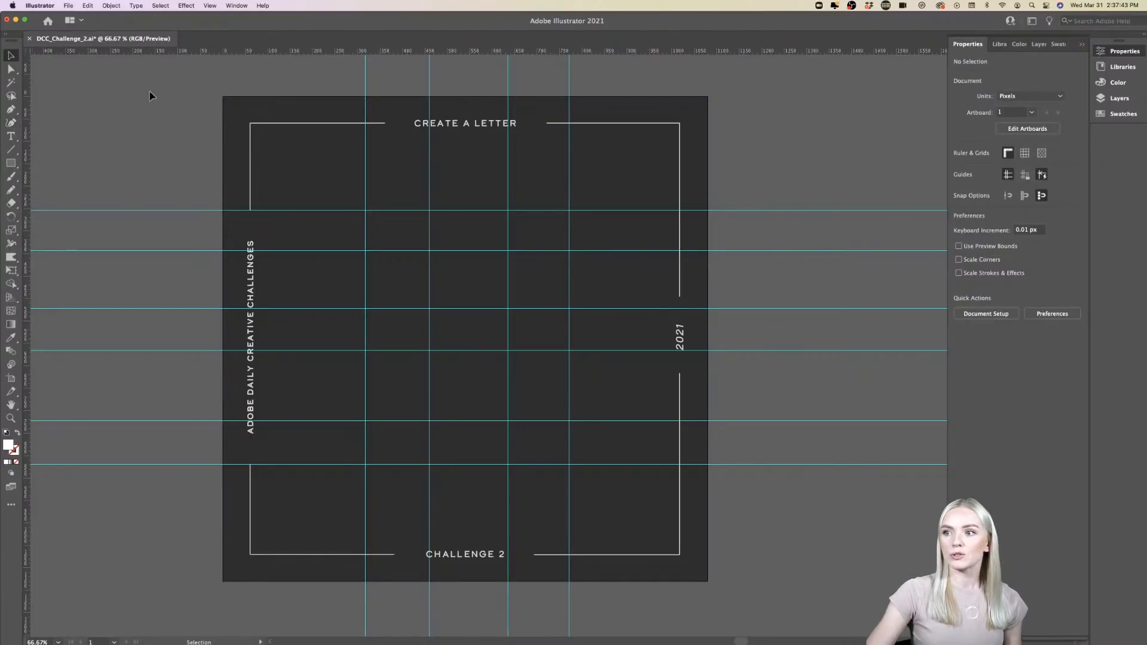
key("super+a")
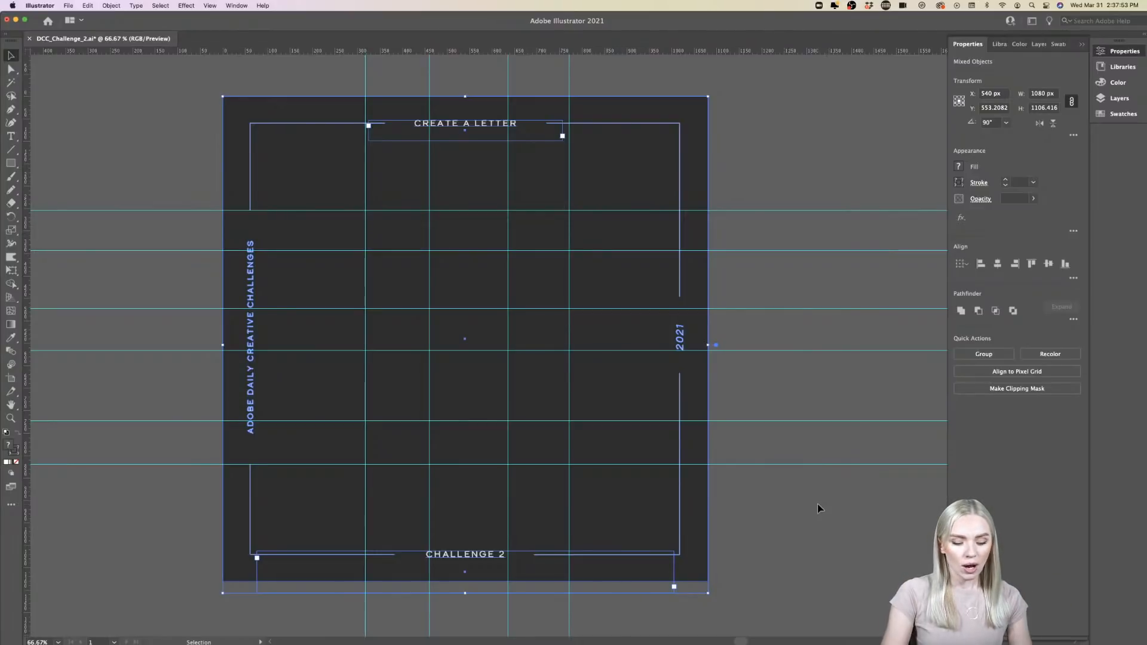
left_click(818, 507)
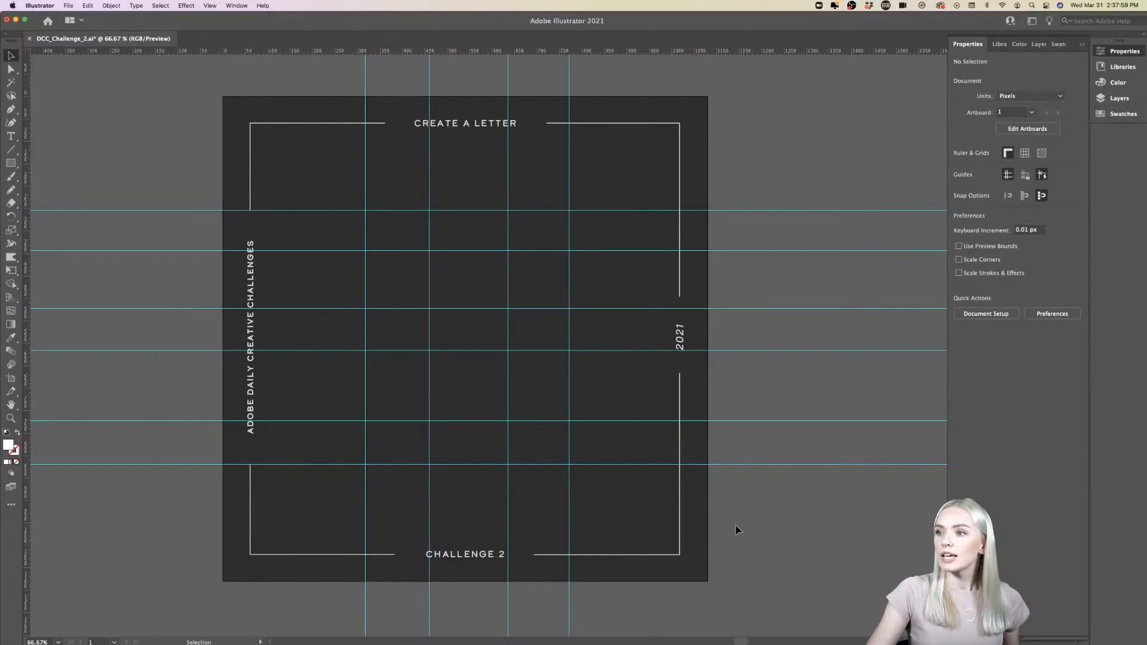
- Draw an open practice path of three straight-line corner points with the Pen tool on the empty canvas beside the artboard, and end the path
scroll(510, 261, "up", 8)
scroll(510, 261, "down", 5)
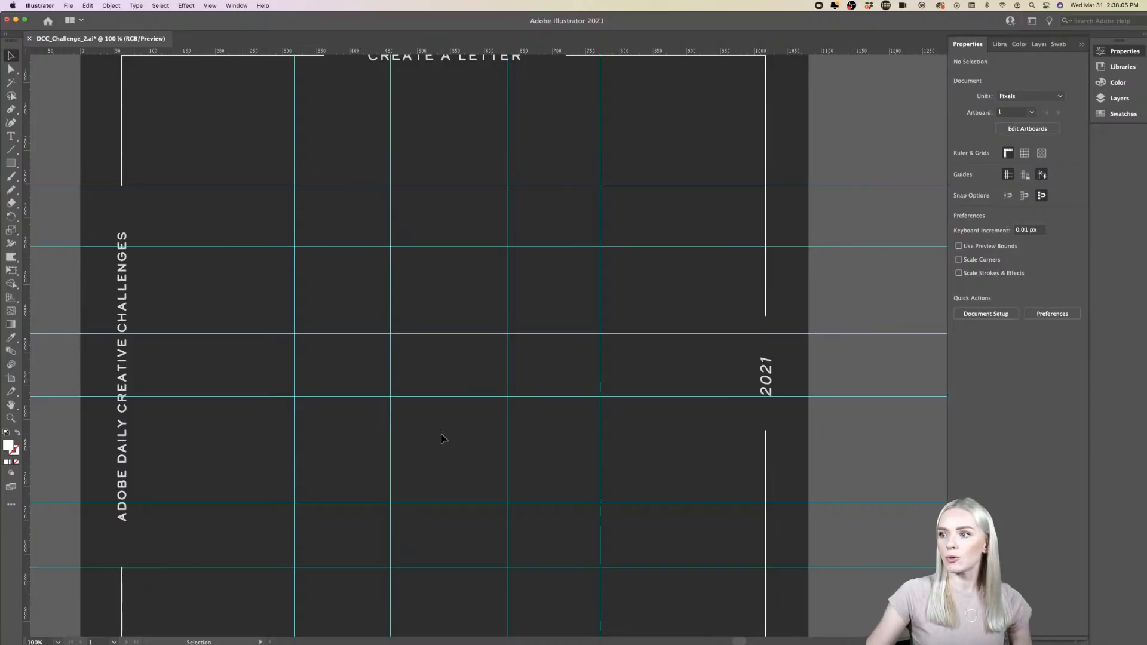
left_click(11, 109)
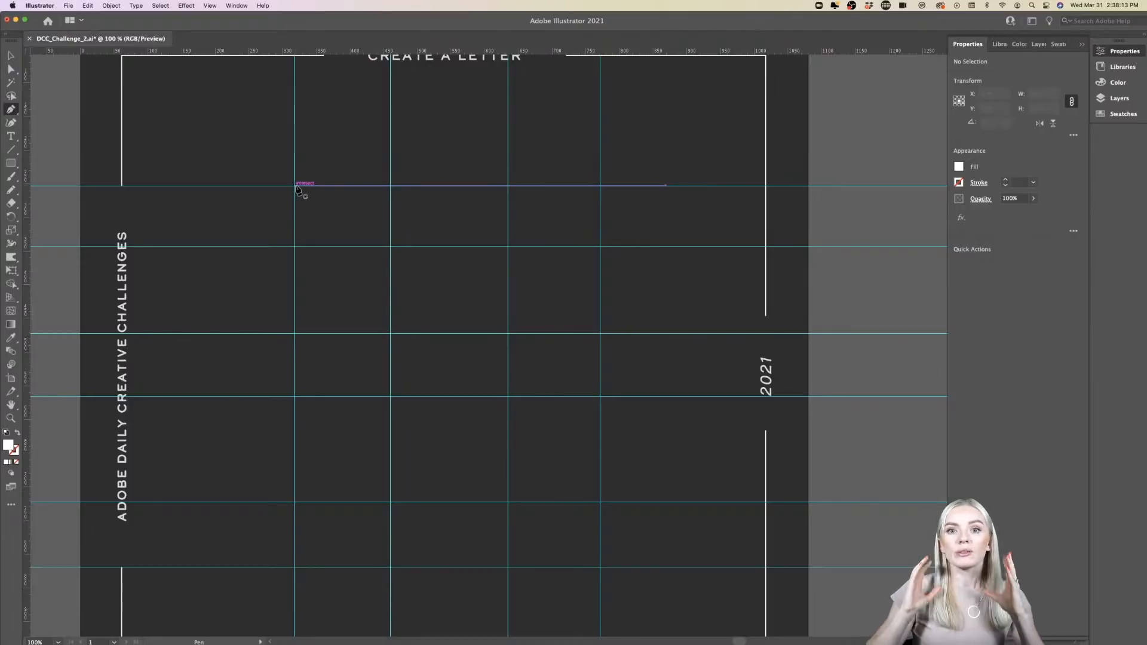
scroll(299, 189, "right", 10)
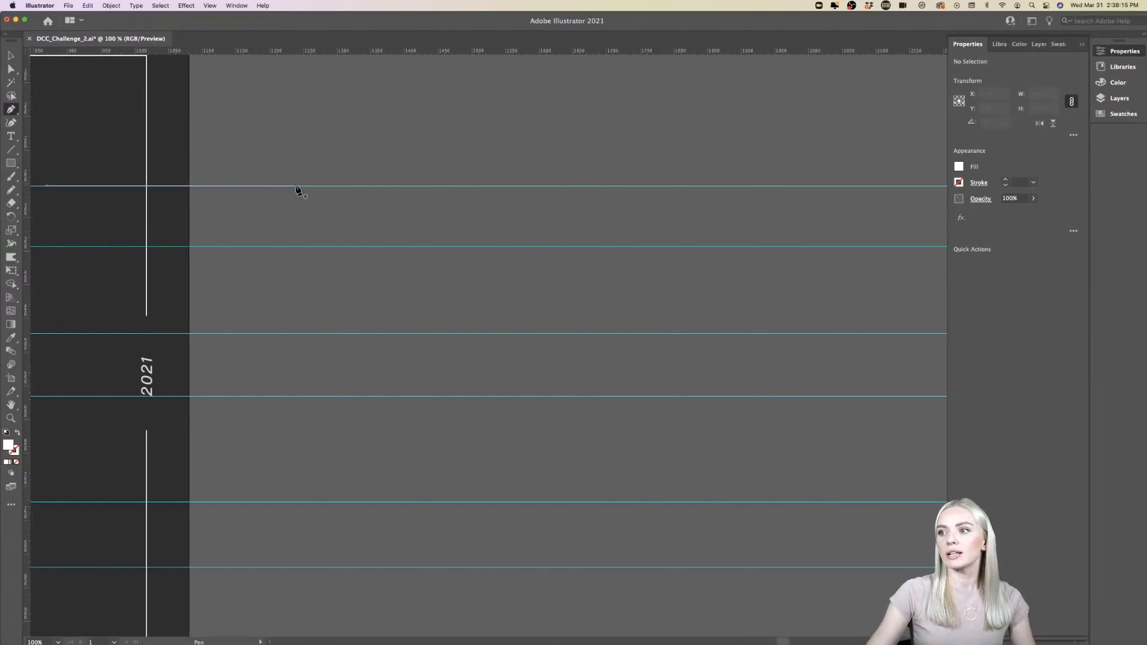
scroll(311, 183, "up", 2)
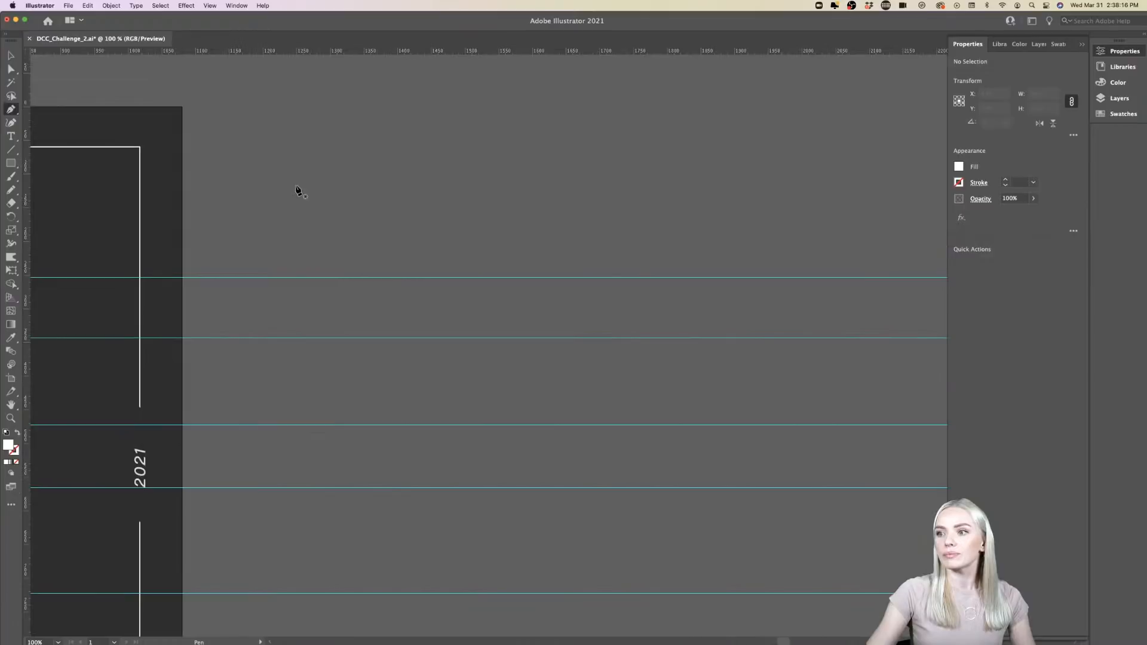
left_click(336, 175)
left_click(347, 408)
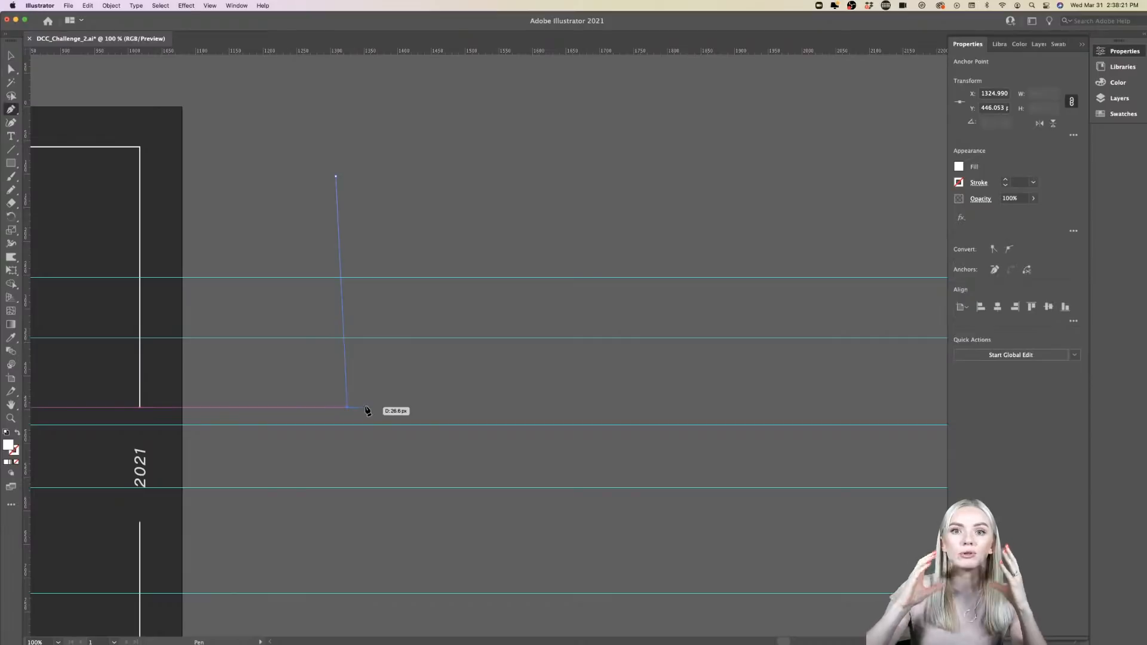
left_click(611, 410)
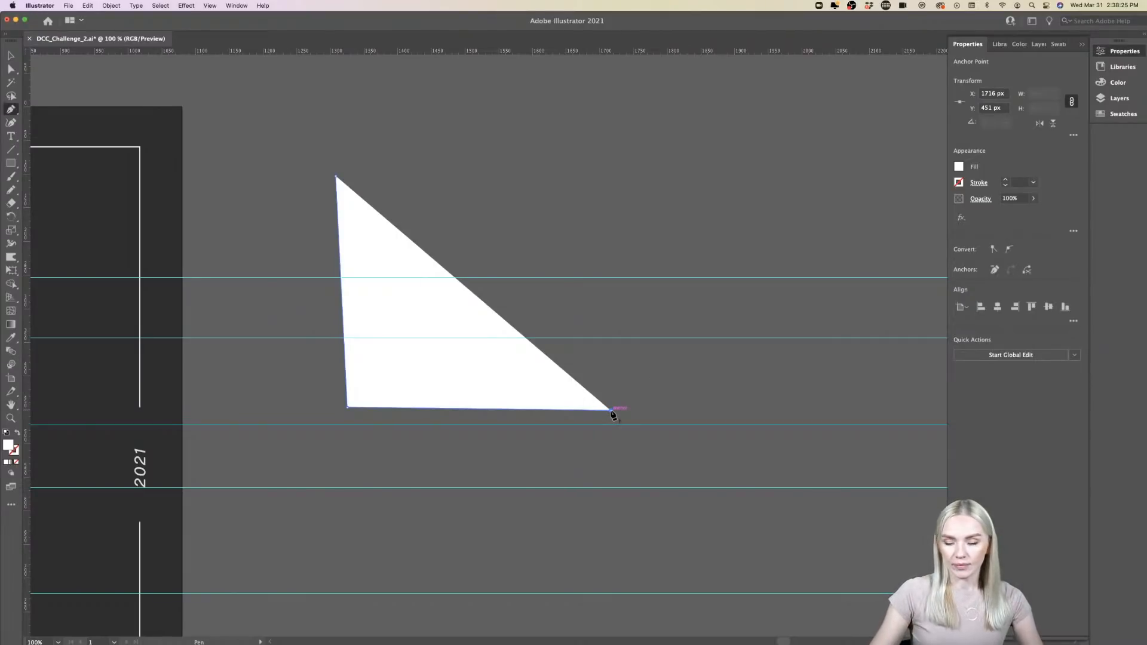
scroll(613, 413, "right", 4)
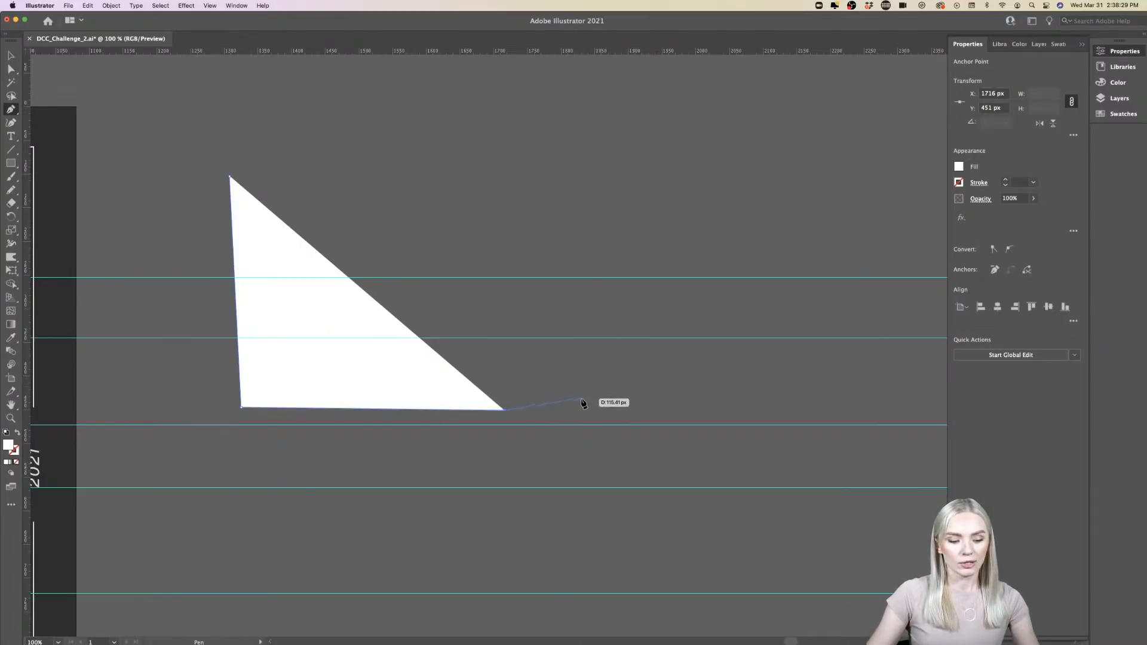
key("Escape")
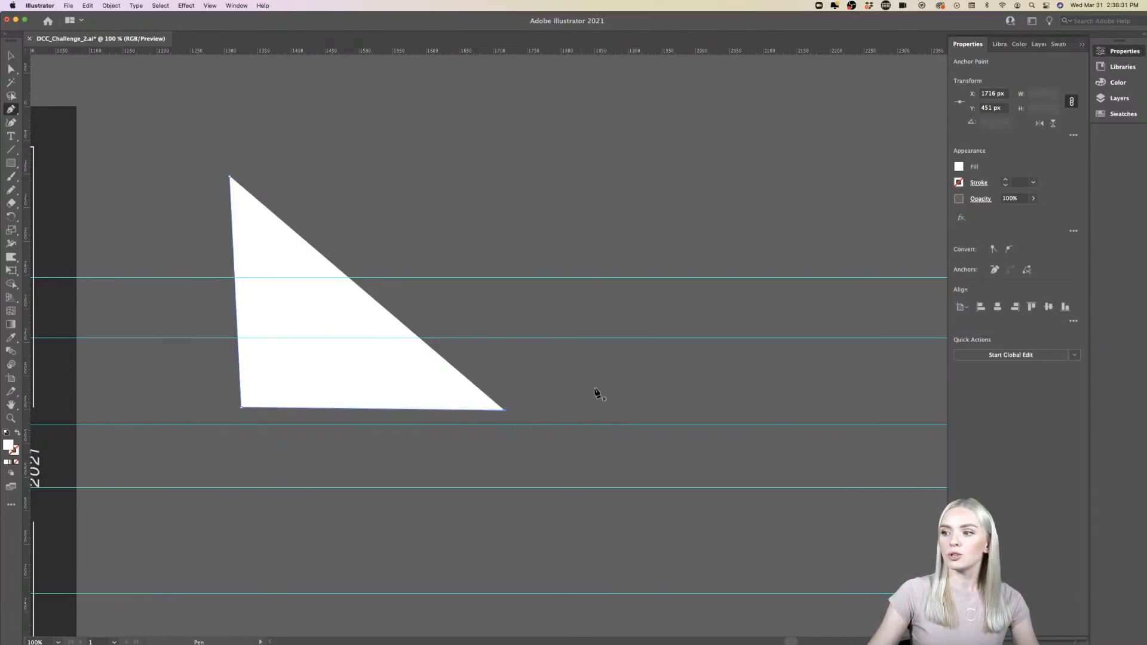
- Draw a second practice path beside the triangle with the Pen tool, combining curved and straight segments across five anchor points
scroll(596, 392, "right", 1)
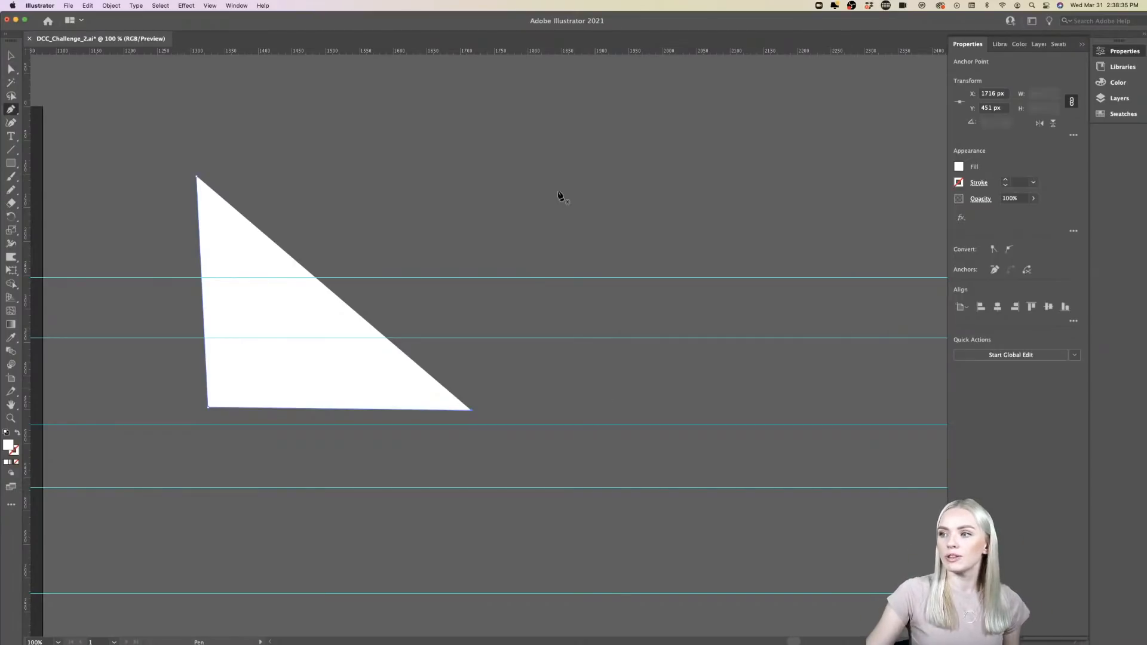
scroll(481, 209, "up", 1)
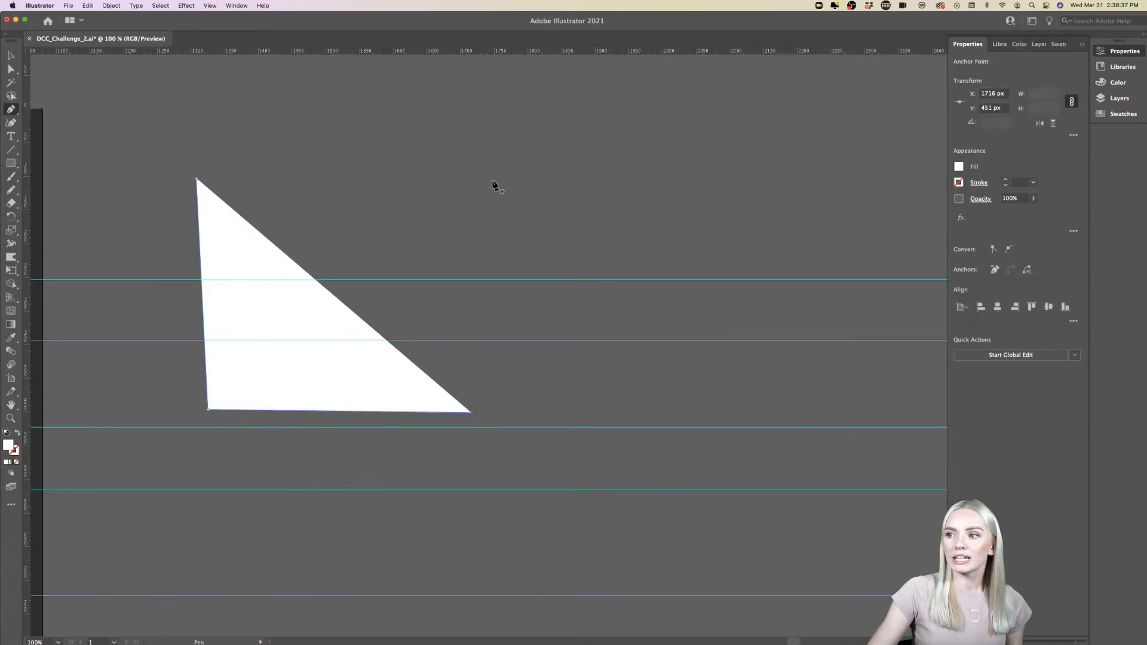
left_click(493, 179)
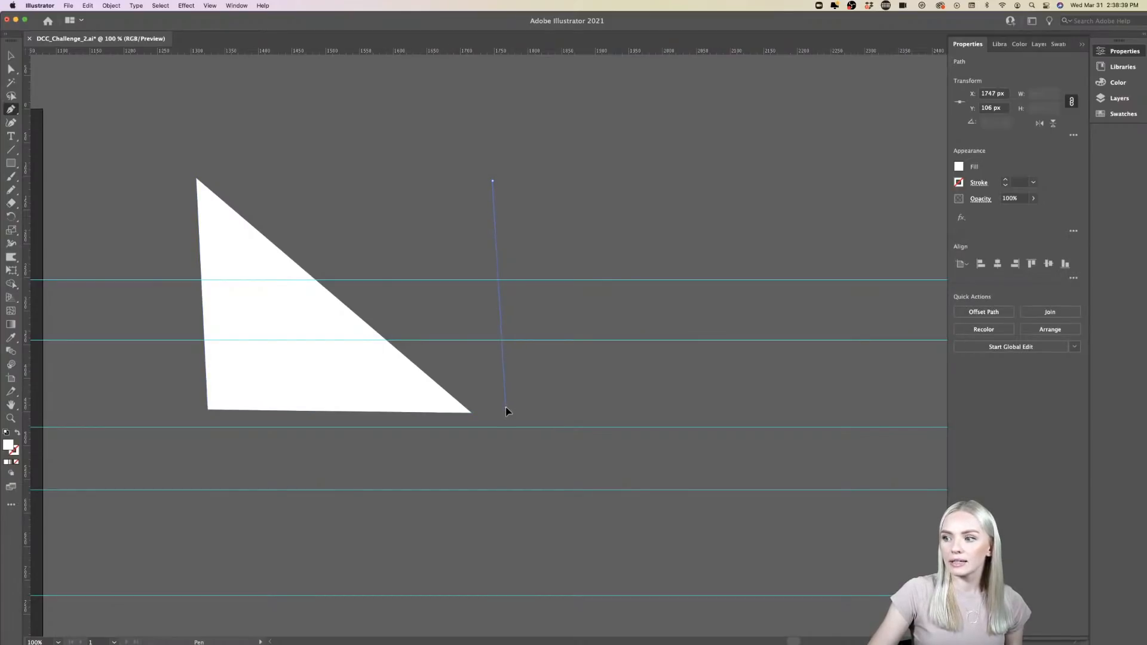
left_click_drag(506, 407, 635, 501)
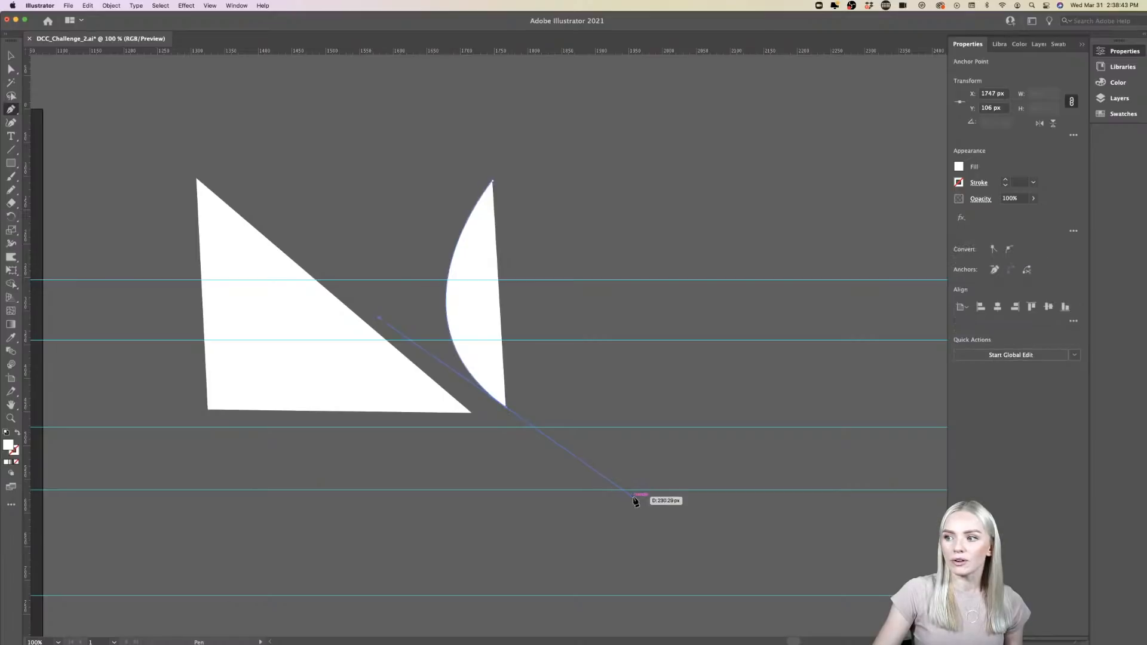
left_click(738, 332)
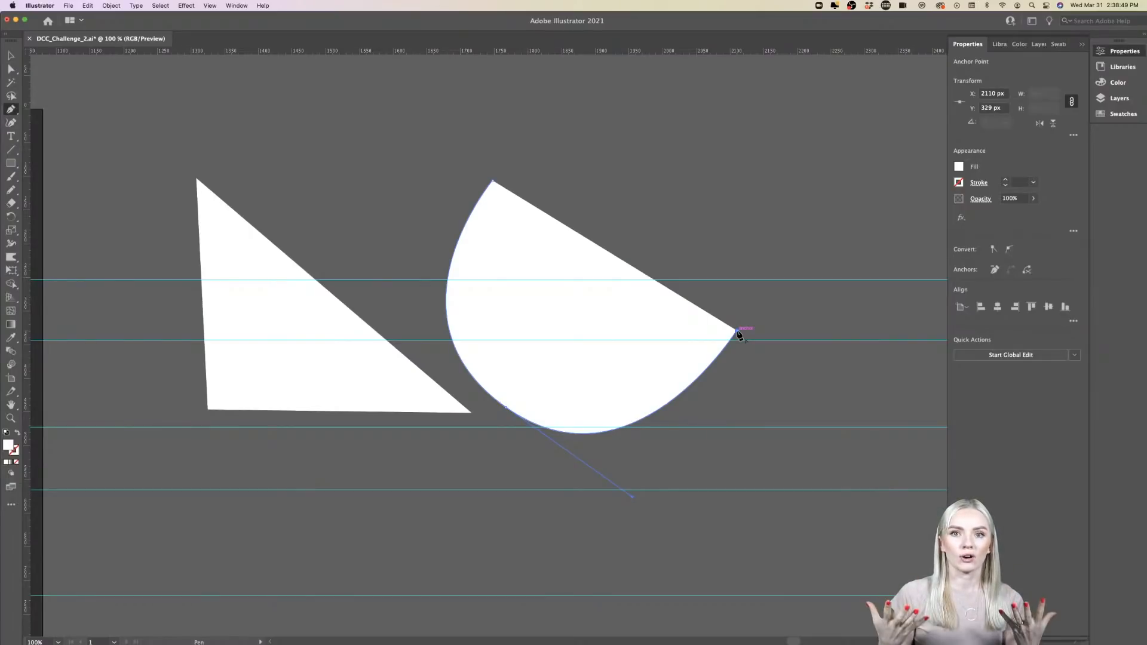
left_click(724, 164)
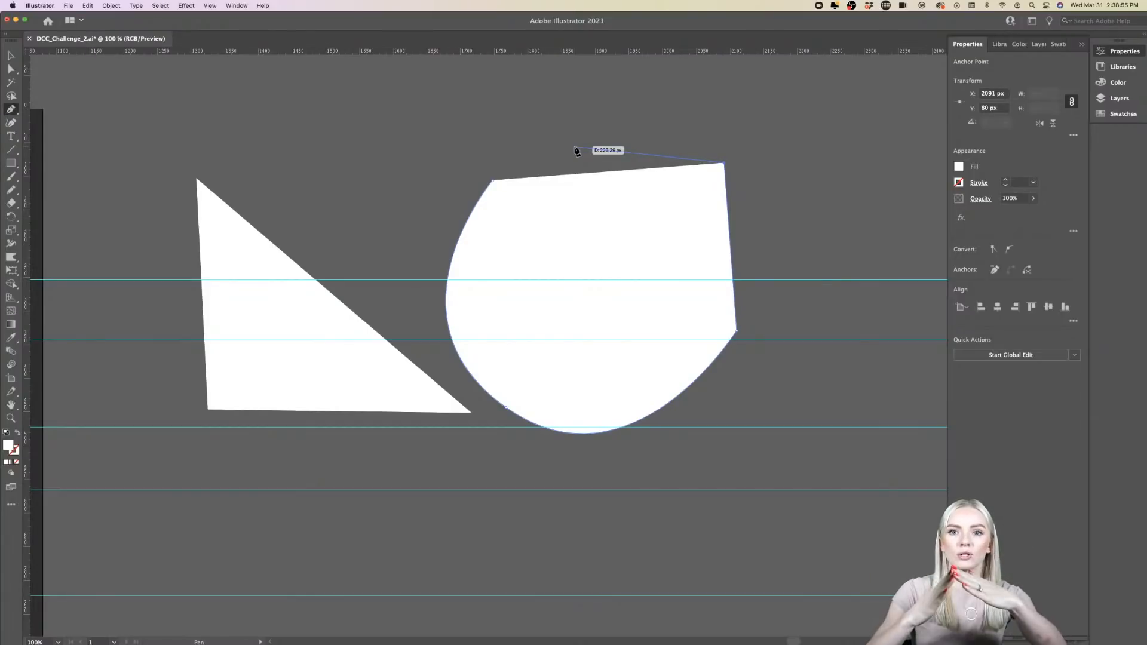
left_click_drag(529, 80, 394, 102)
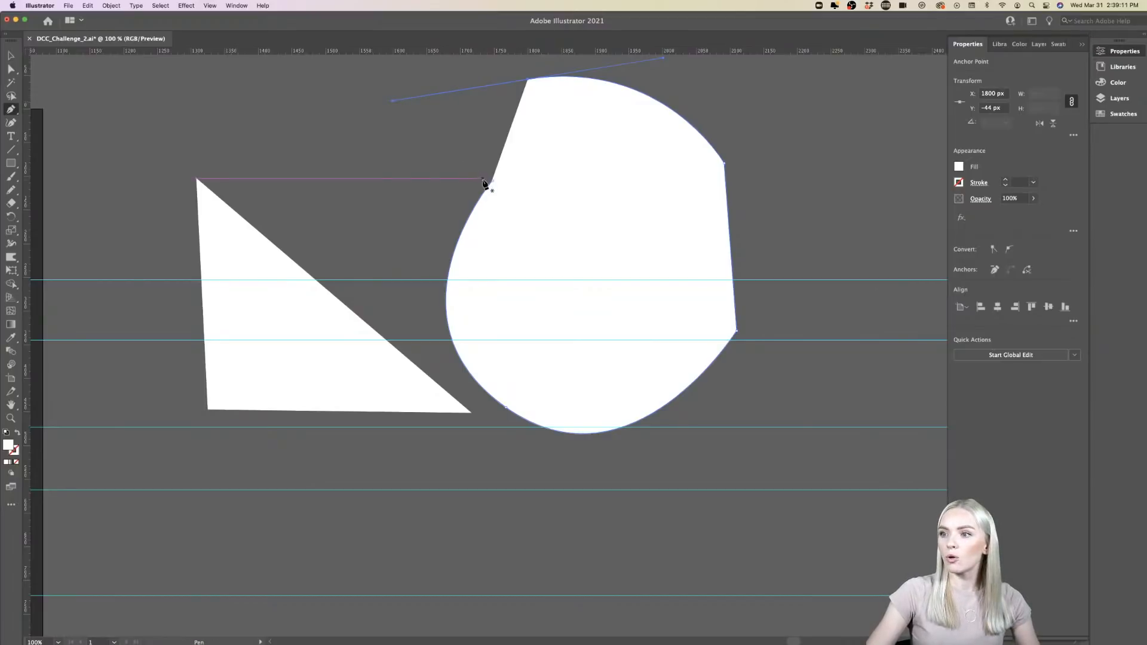
- Delete both Pen tool practice shapes beside the artboard
scroll(484, 183, "left", 5)
scroll(484, 183, "down", 1)
scroll(484, 183, "right", 2)
key("v")
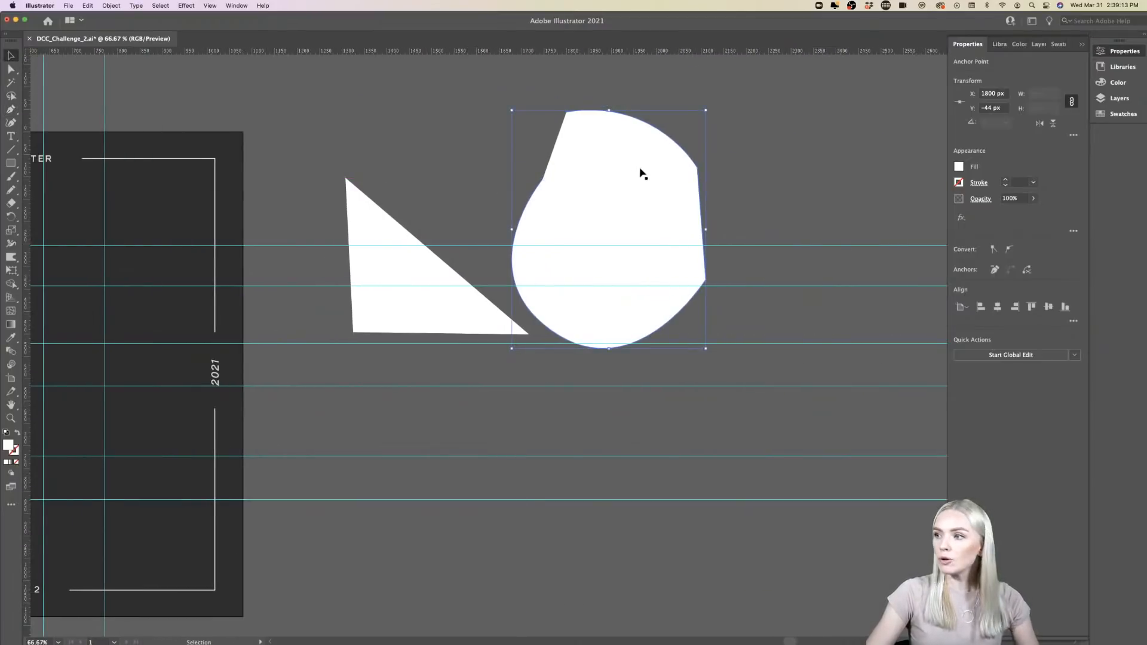
left_click(366, 225, "shift")
key("super+j")
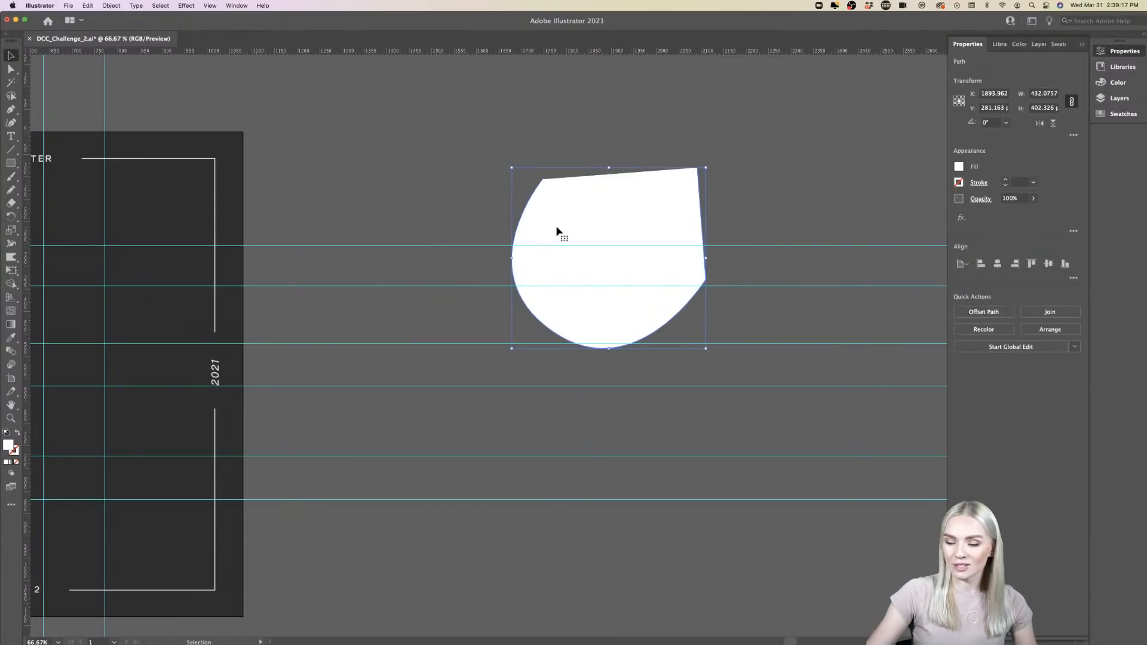
key("Delete")
scroll(554, 231, "left", 10)
scroll(278, 297, "down", 2)
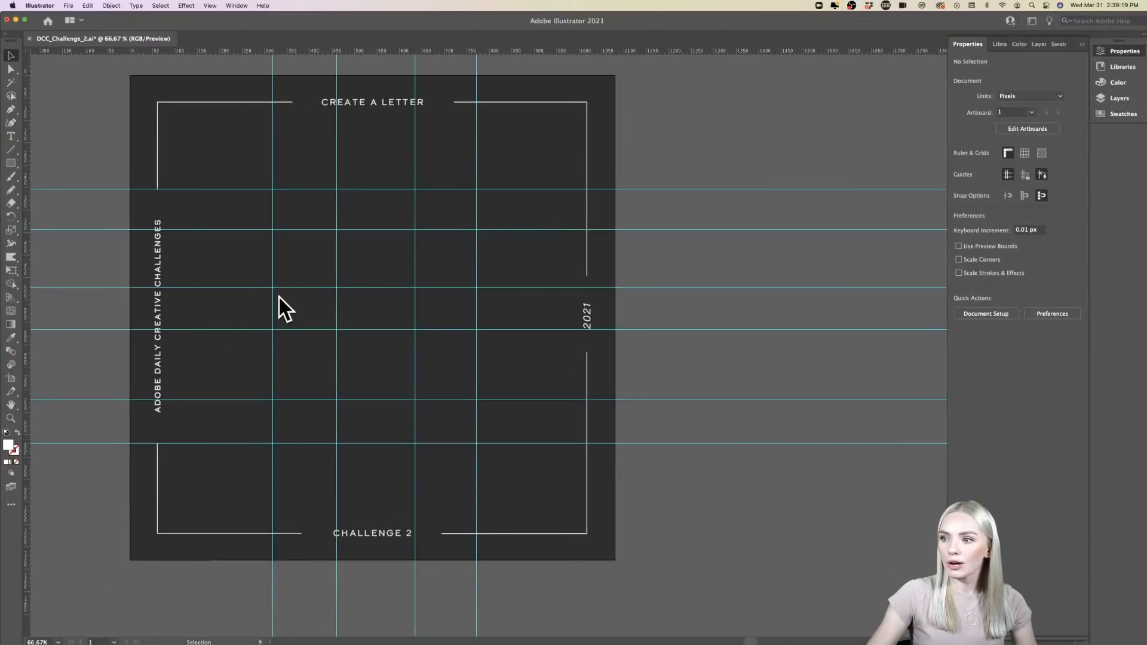
- Start the Z outline with the Pen tool, tracing the top edge, right end, diagonal's lower edge and bottom bar's right end along the guides
scroll(293, 293, "up", 5)
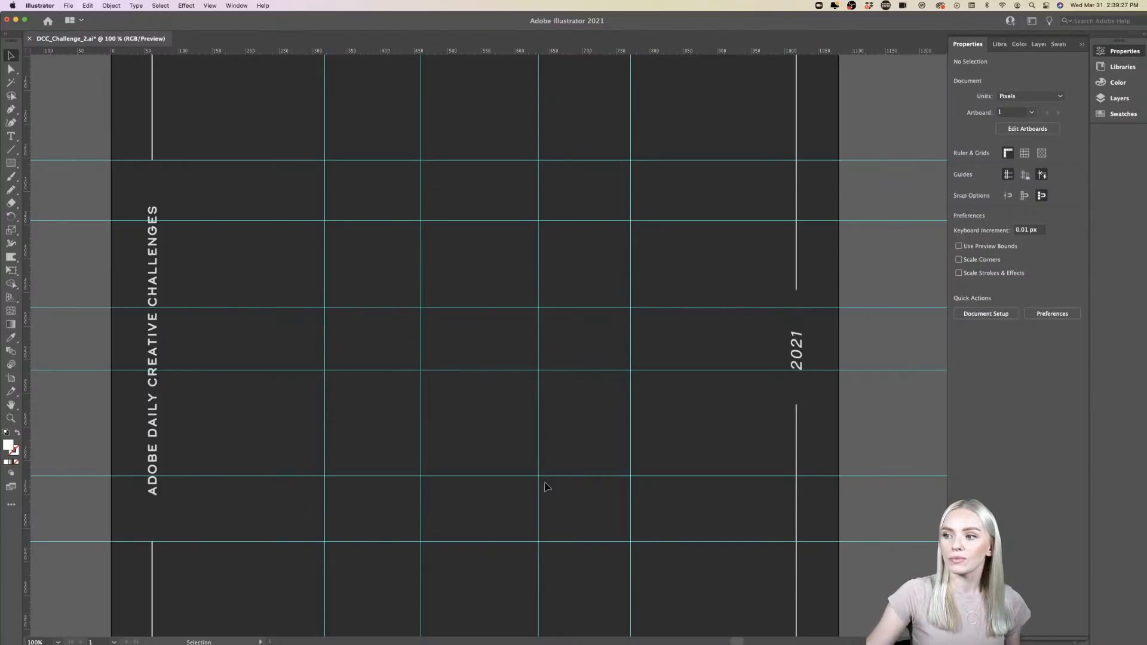
scroll(542, 484, "right", 3)
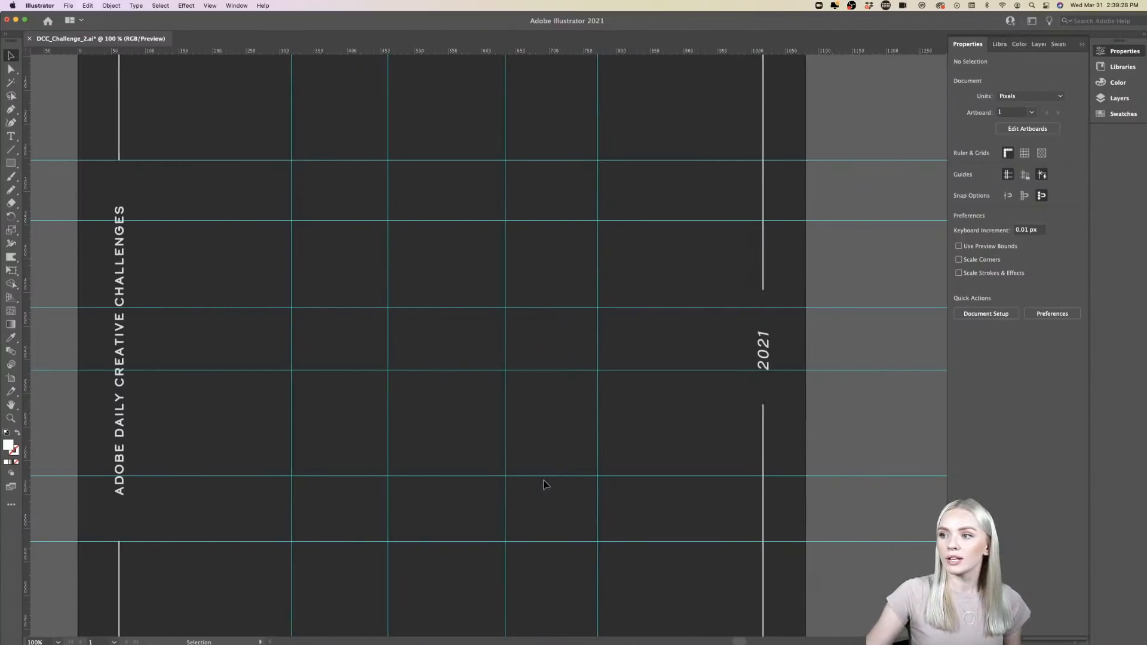
left_click(9, 110)
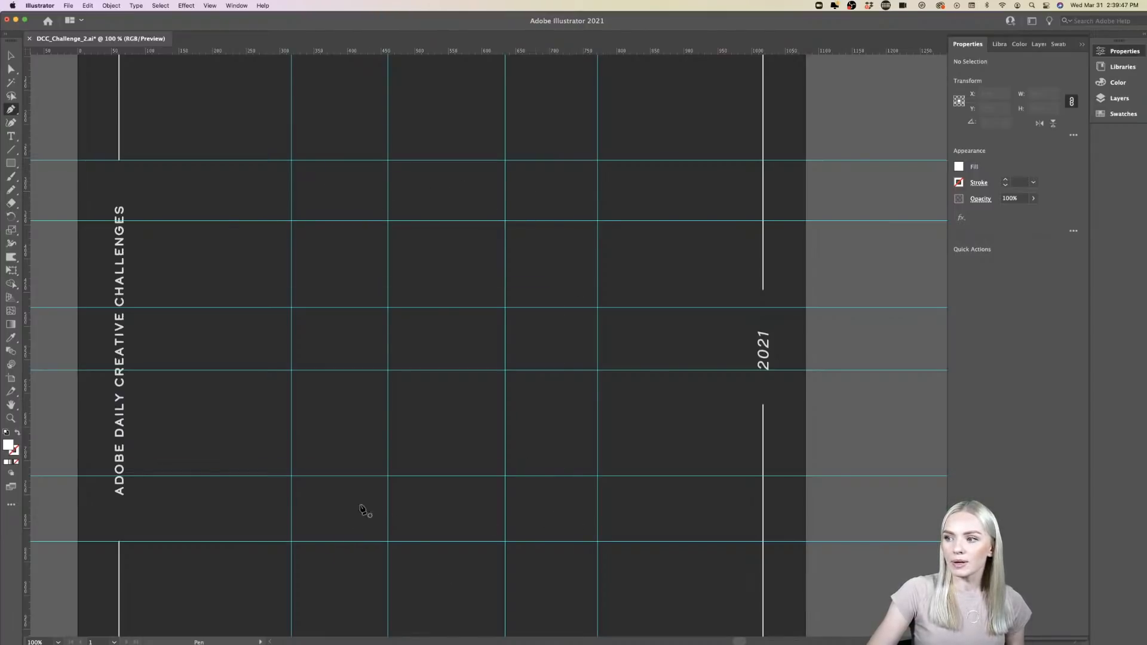
left_click(292, 161)
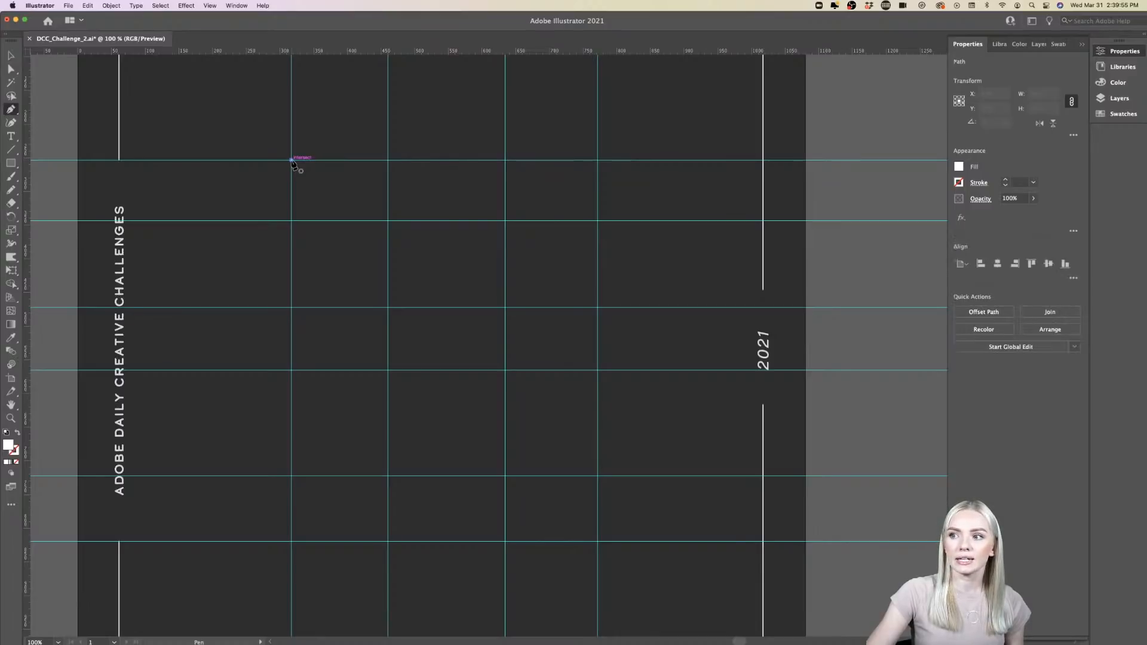
left_click(598, 161)
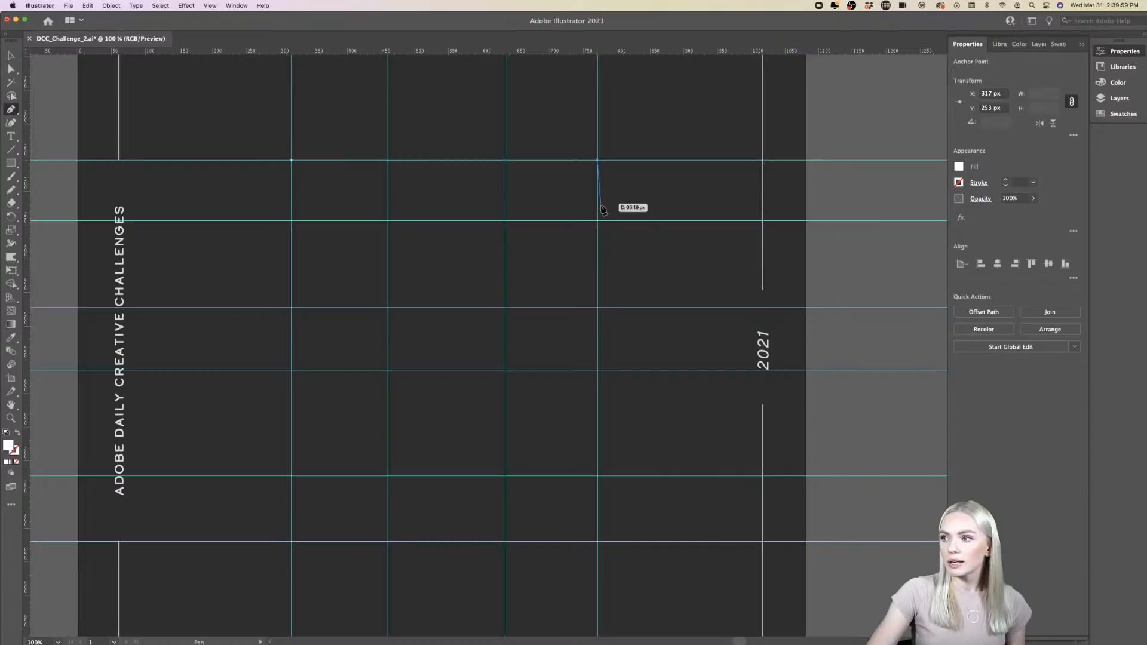
left_click(598, 221)
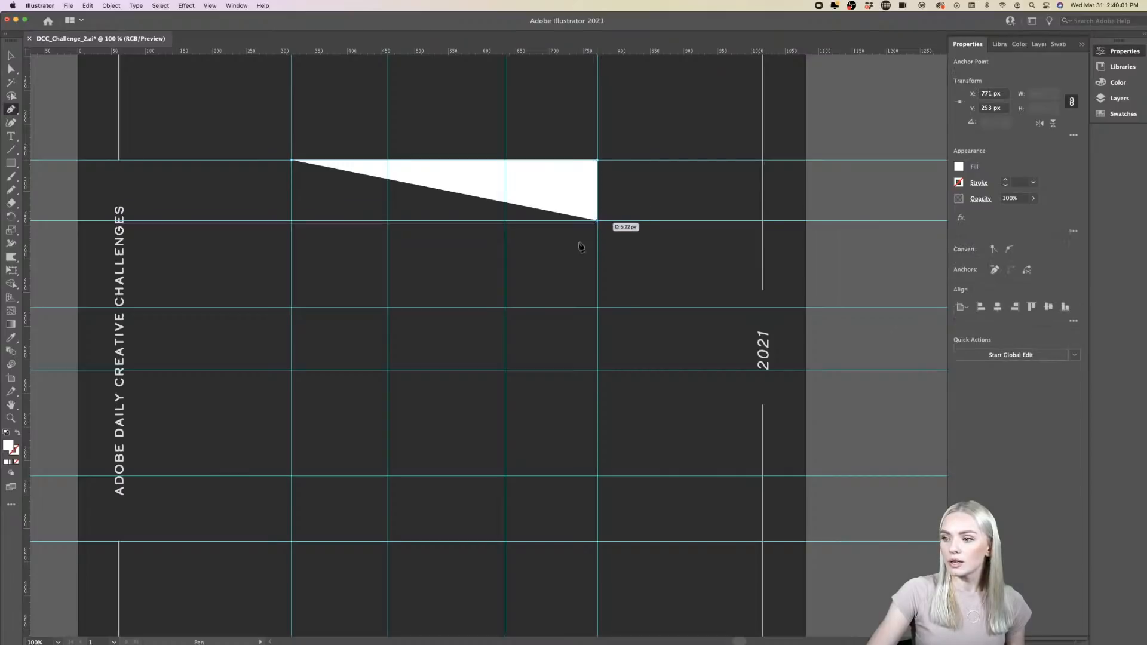
left_click(389, 476)
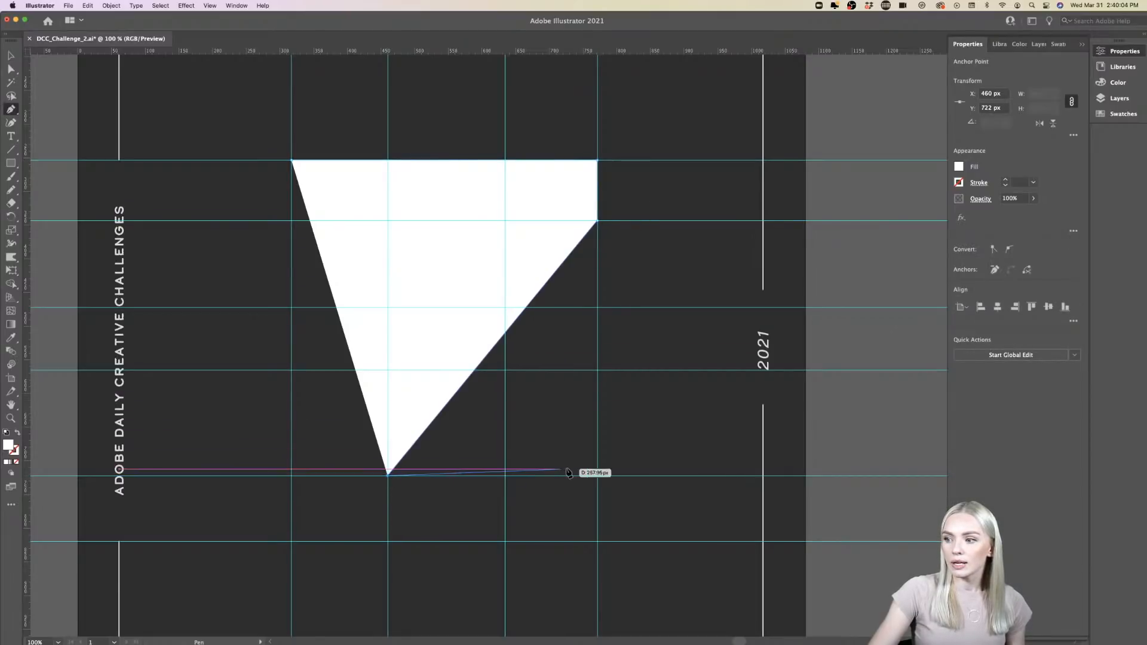
left_click(598, 477)
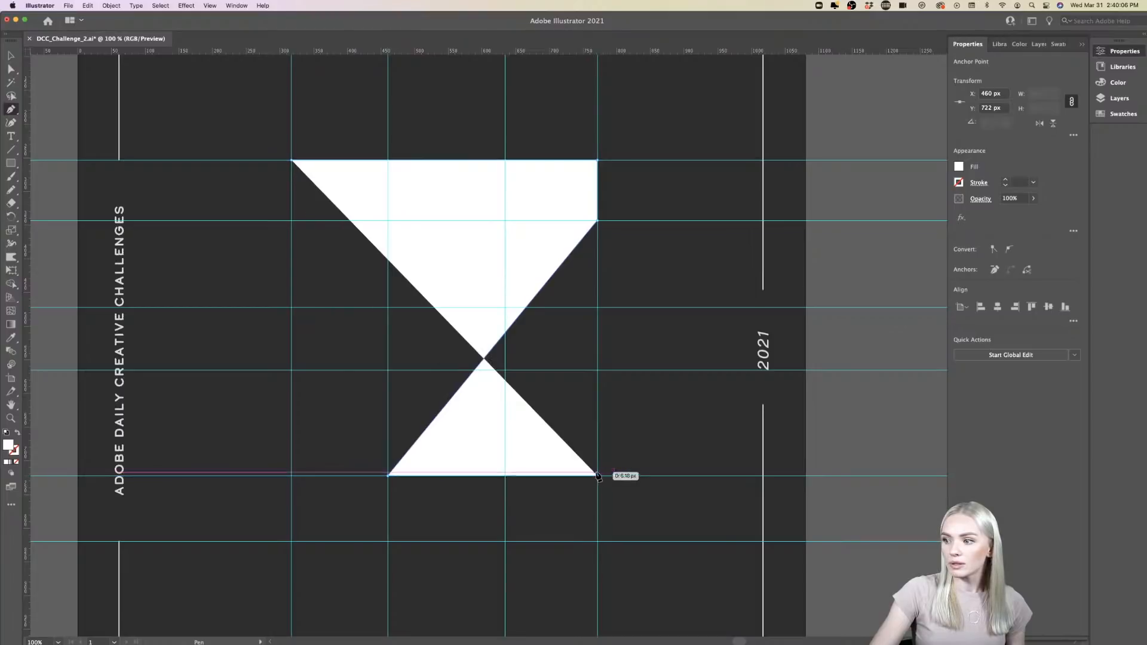
left_click(598, 542)
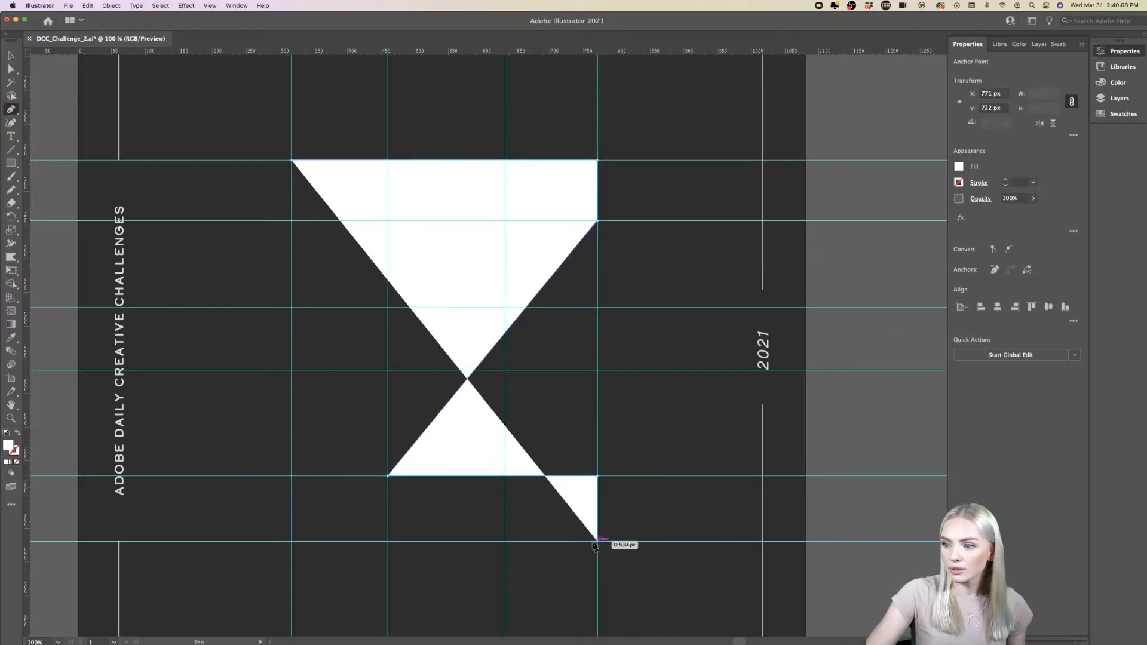
- Complete the Z outline along the bottom edge, left end, diagonal's upper edge and top bar's underside, close the path and deselect it
left_click(292, 542)
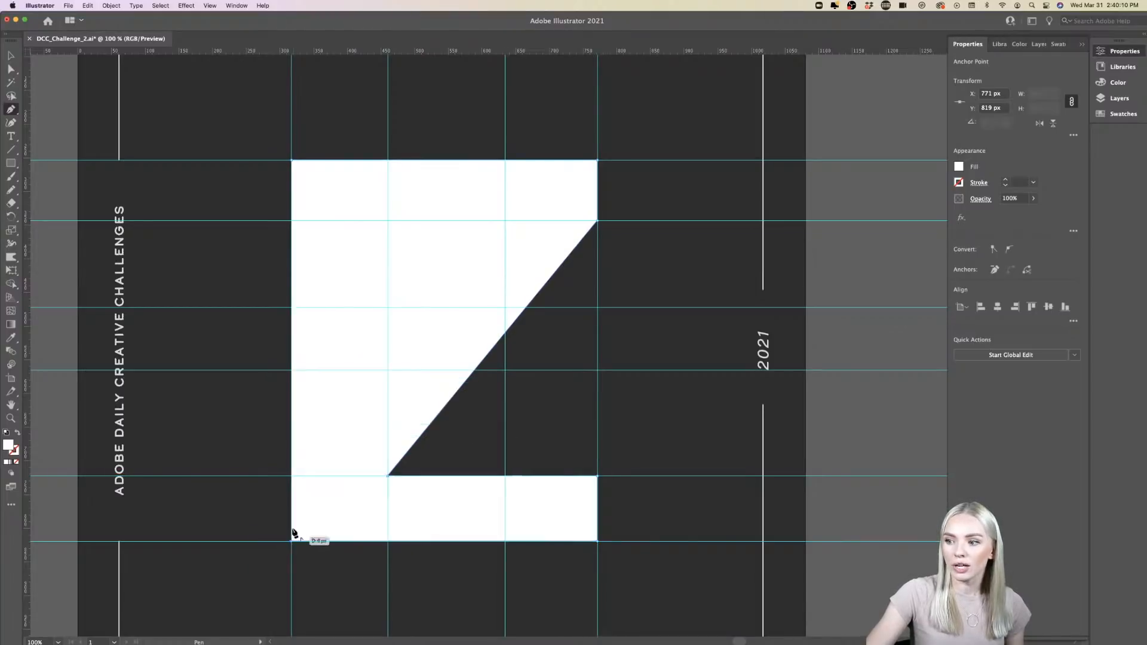
left_click(292, 477)
left_click(507, 222)
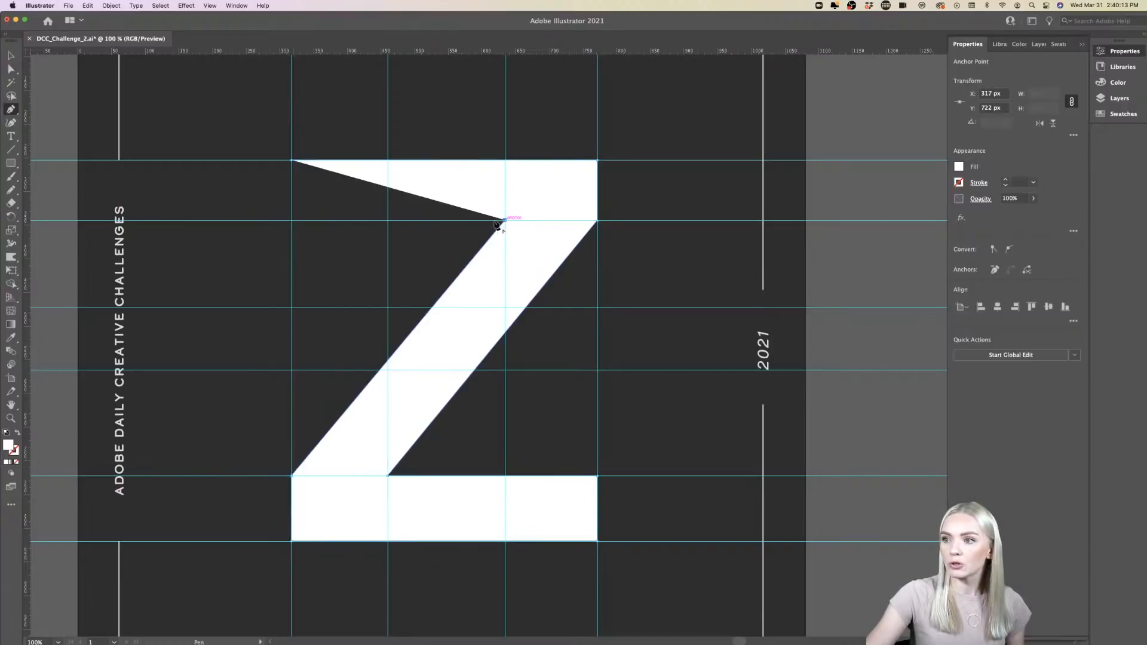
left_click(292, 221)
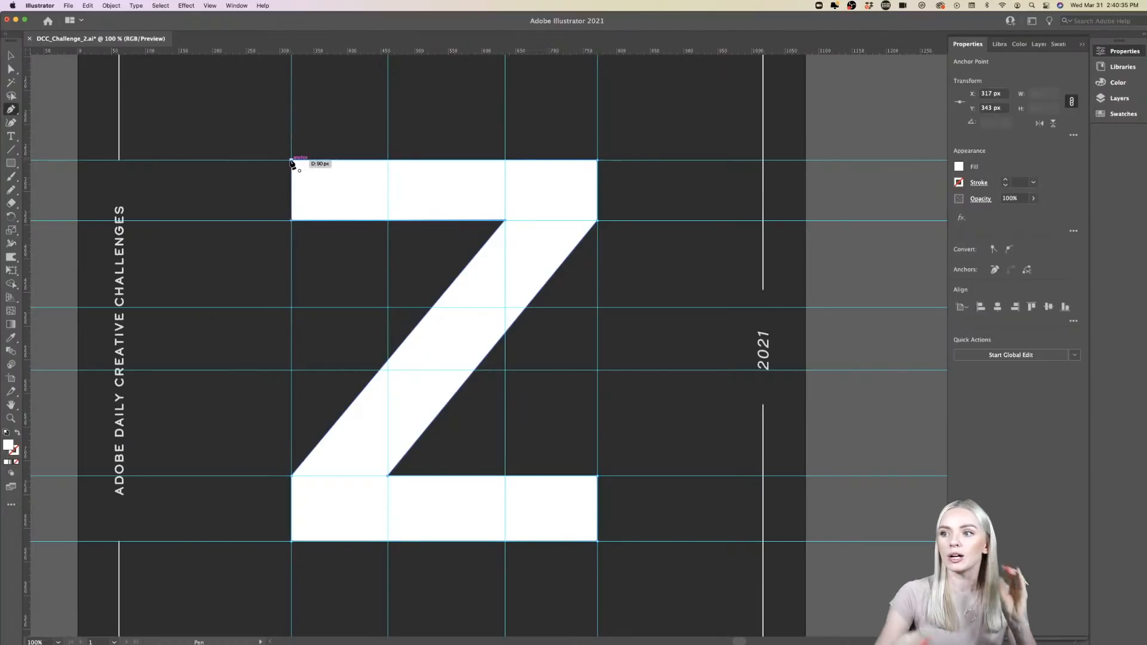
left_click(291, 160)
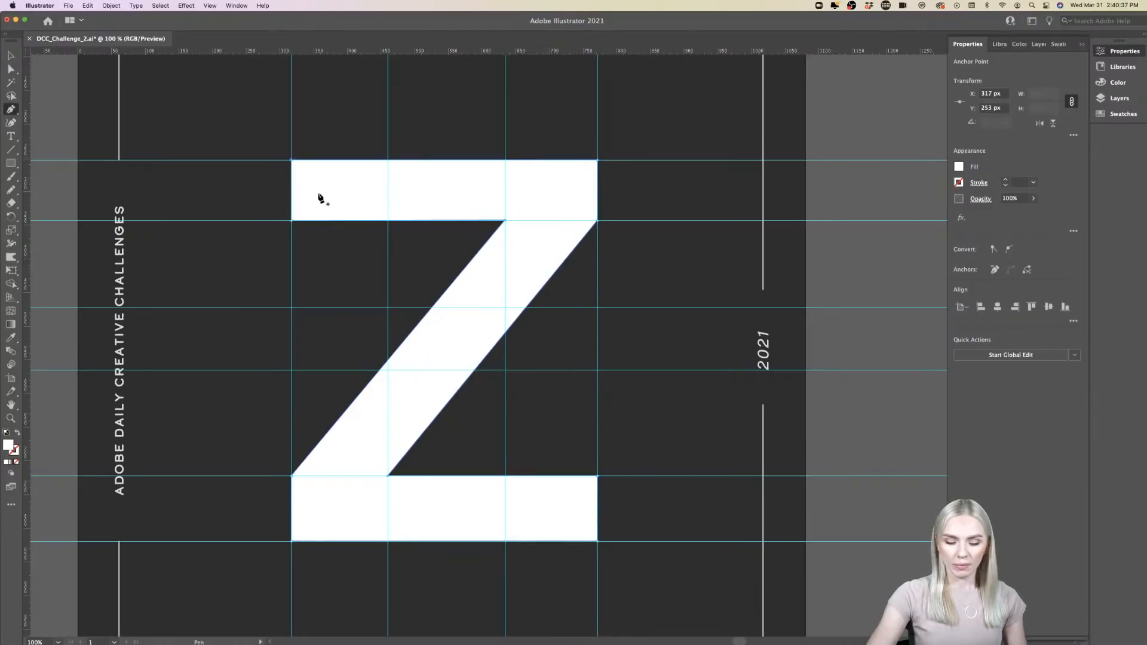
key("v")
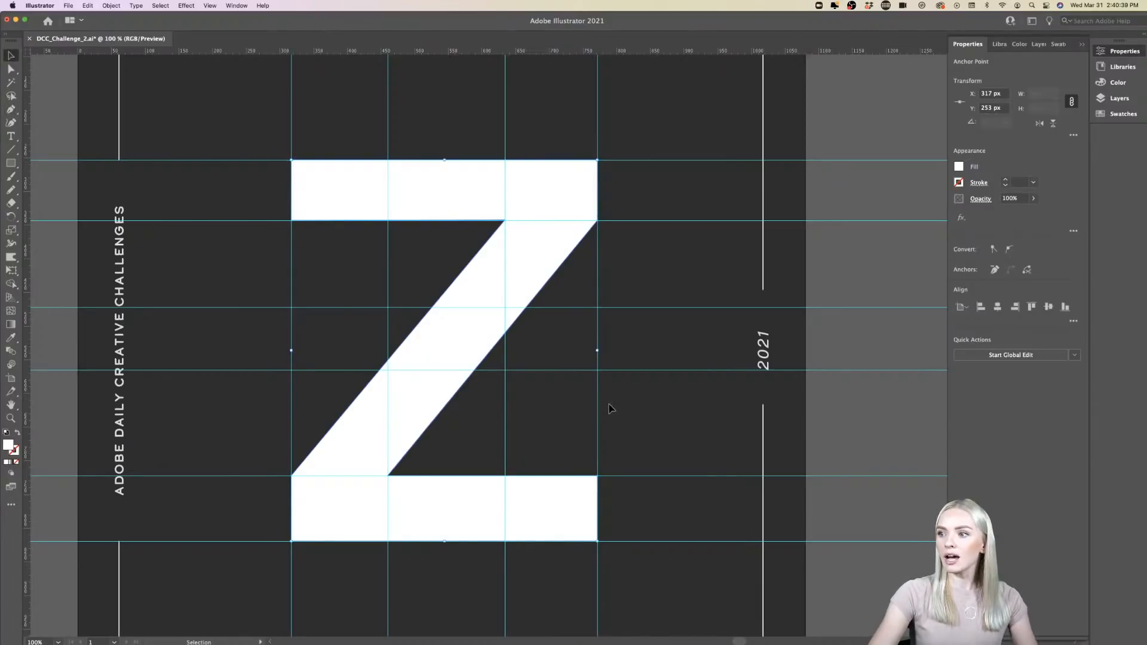
scroll(611, 409, "down", 1)
scroll(612, 410, "right", 1)
scroll(612, 410, "up", 4)
scroll(612, 409, "down", 3)
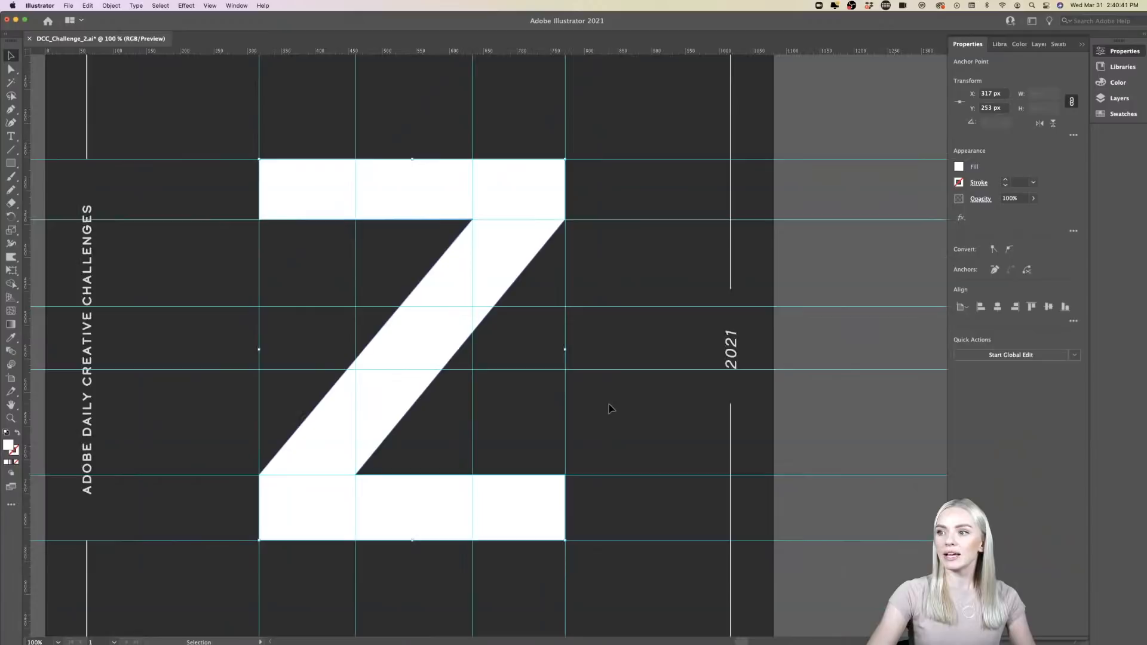
left_click(837, 401)
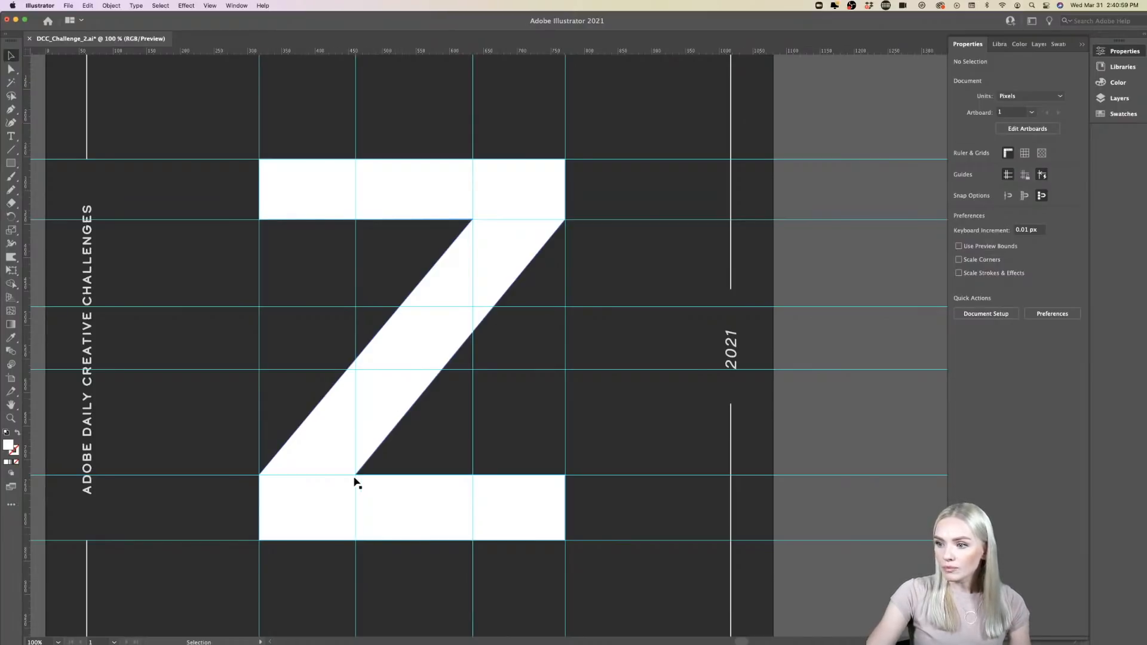
- Draw a curved serif about 88 by 60 px with the Pen tool beneath the left end of the Z's top bar, and deselect it
scroll(273, 220, "up", 1)
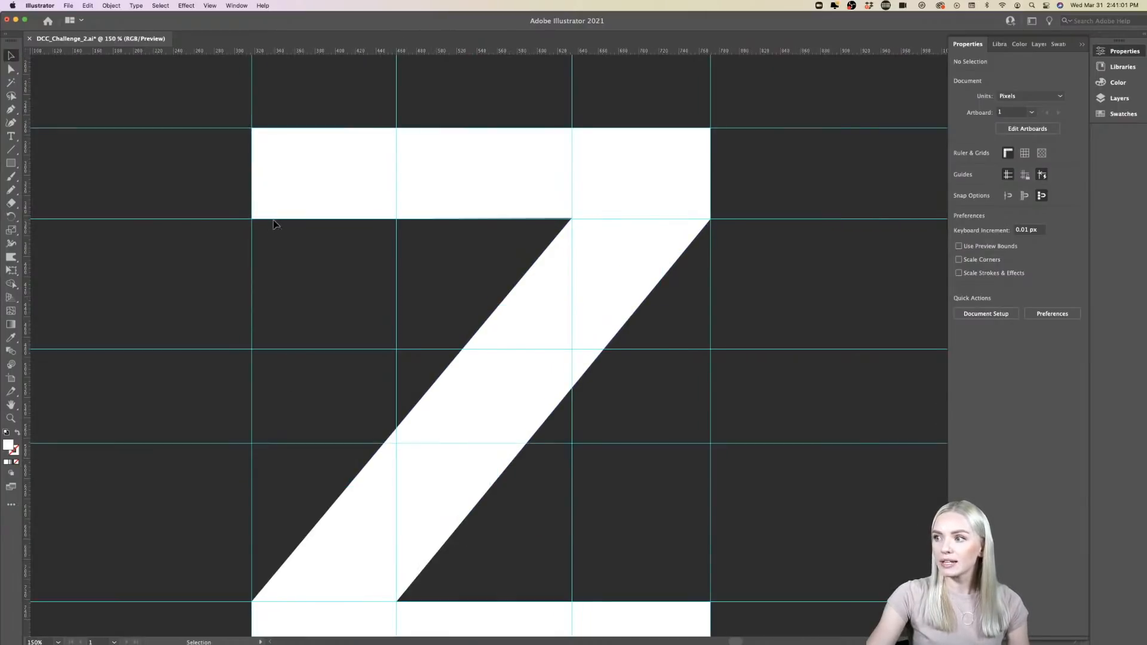
scroll(274, 220, "right", 2)
scroll(273, 220, "down", 1)
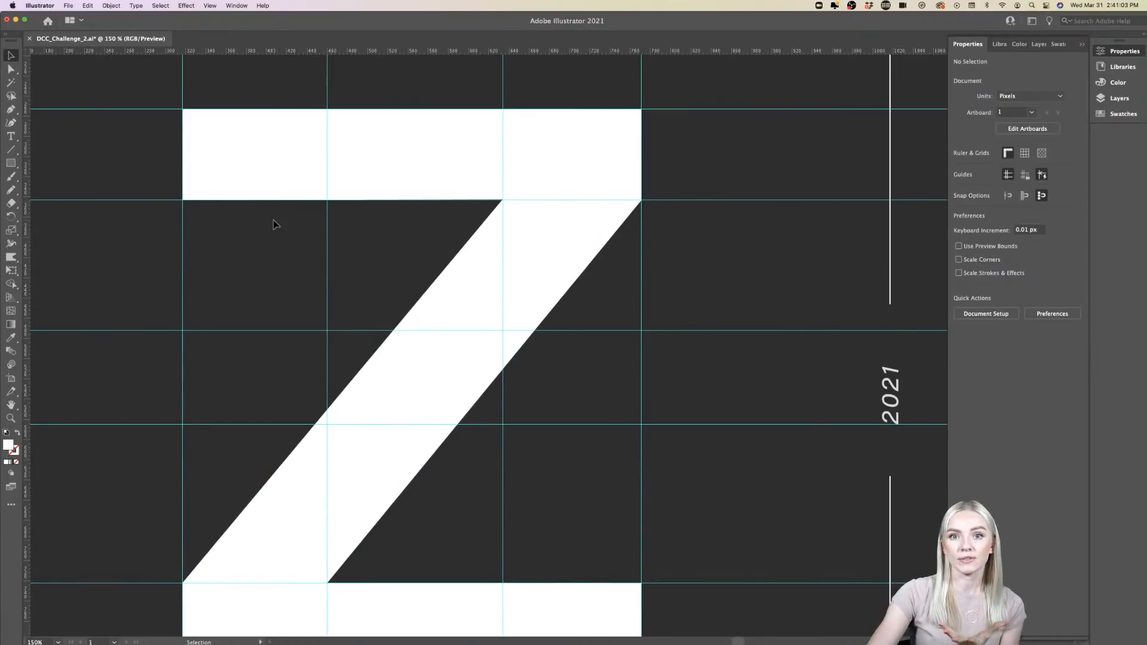
scroll(274, 220, "up", 2)
scroll(274, 220, "left", 1)
scroll(273, 220, "up", 2)
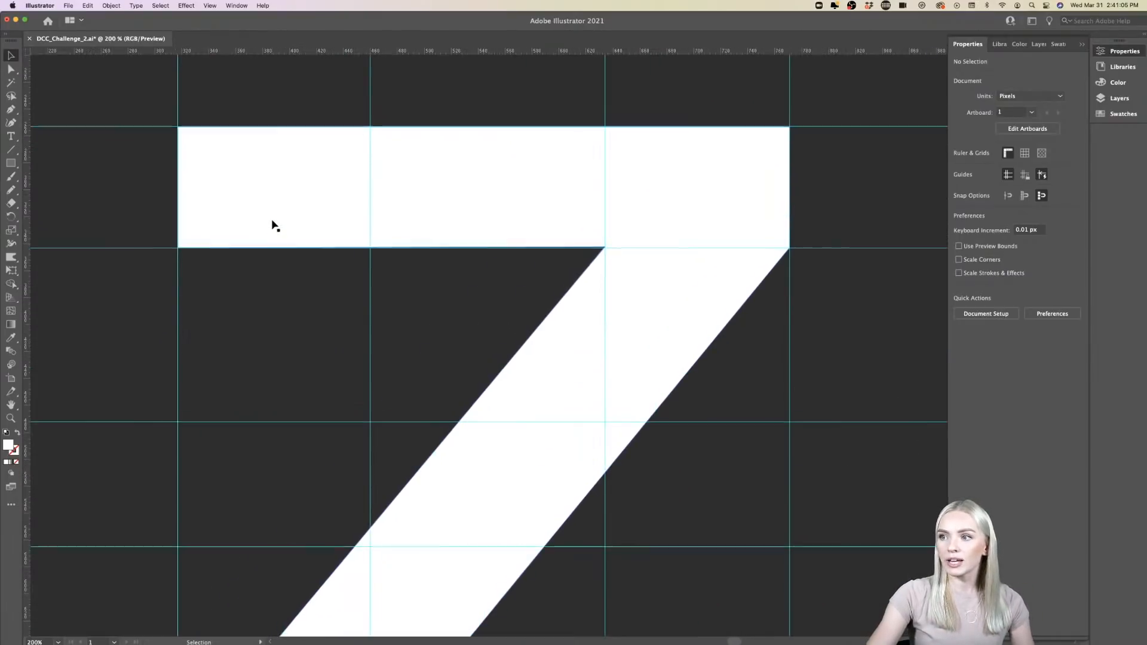
left_click(11, 110)
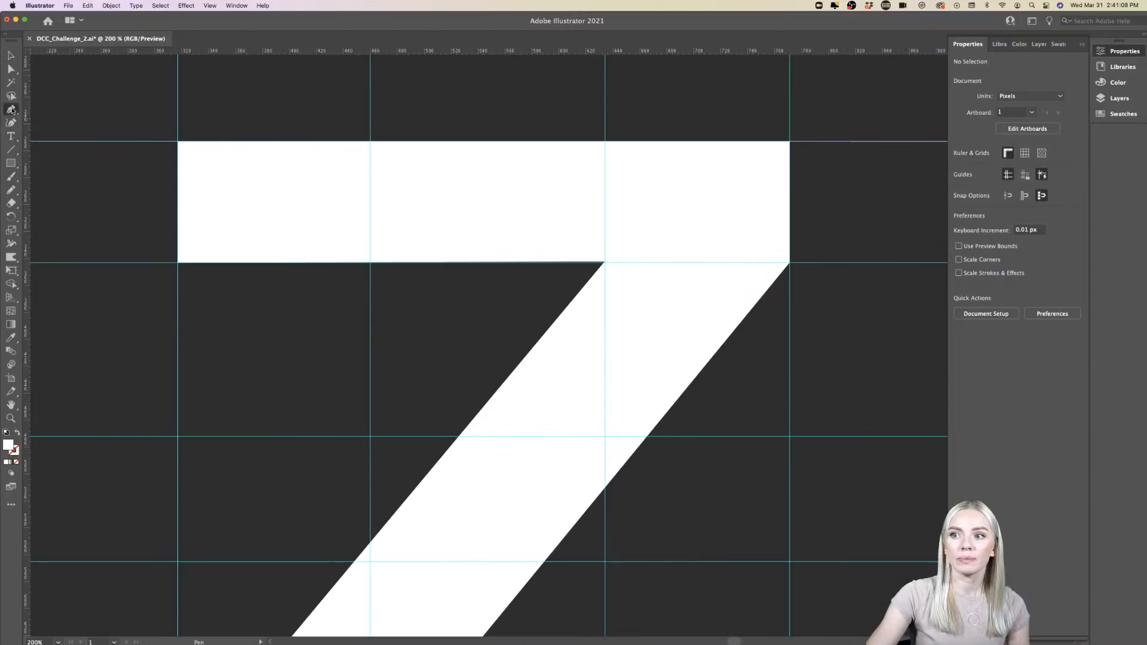
left_click(178, 263)
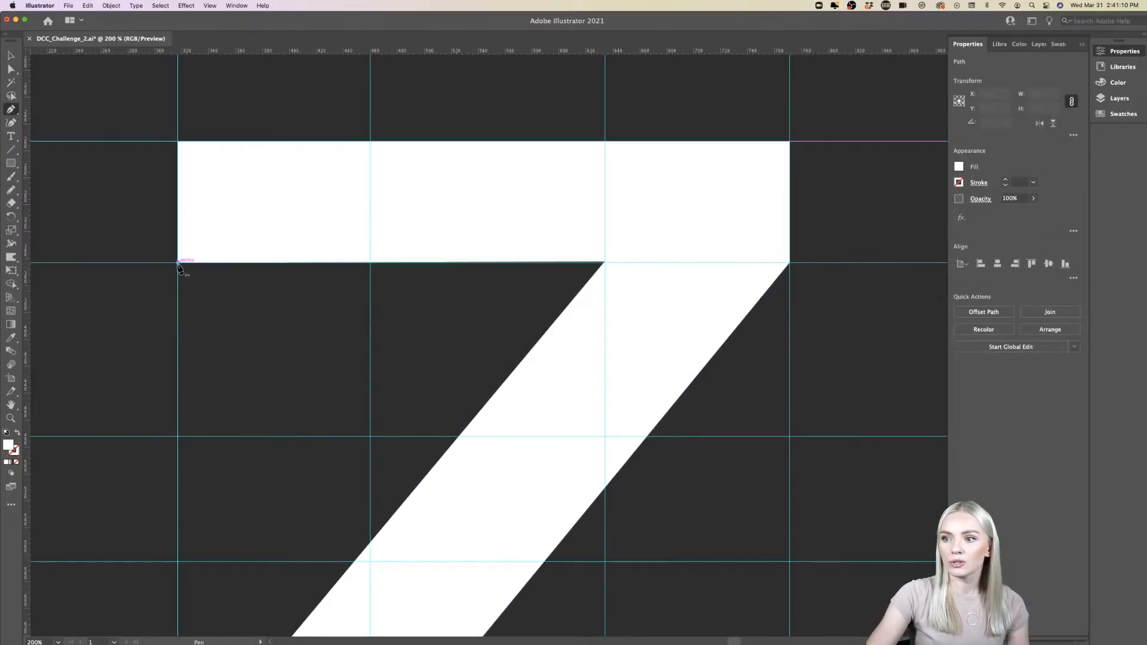
left_click(178, 343)
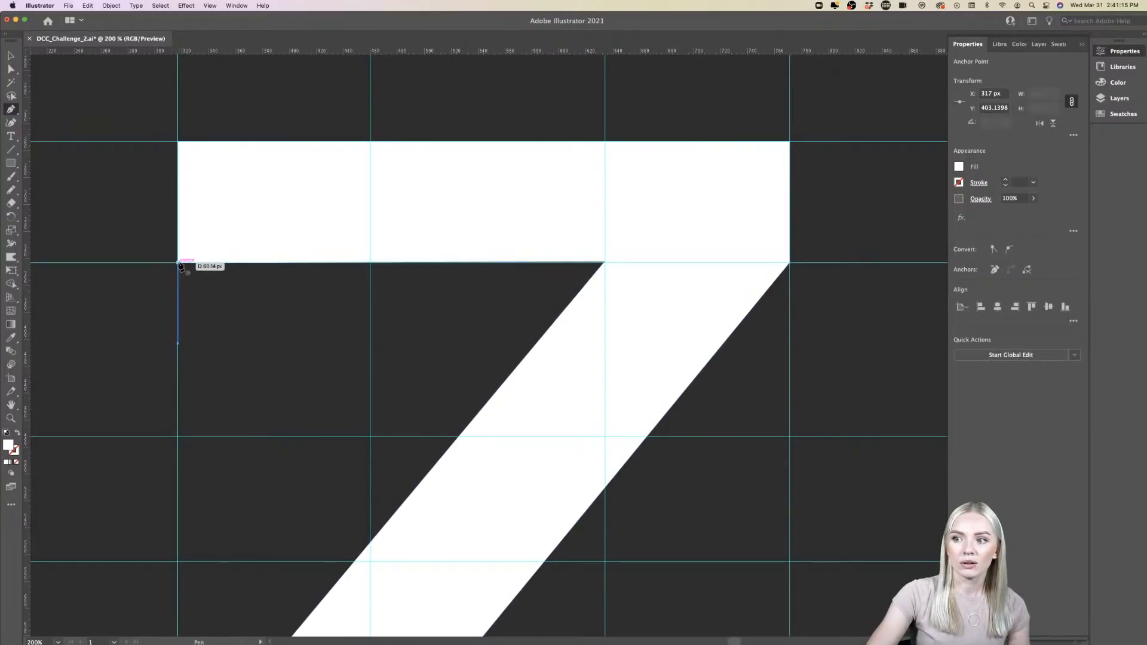
left_click_drag(179, 264, 176, 306)
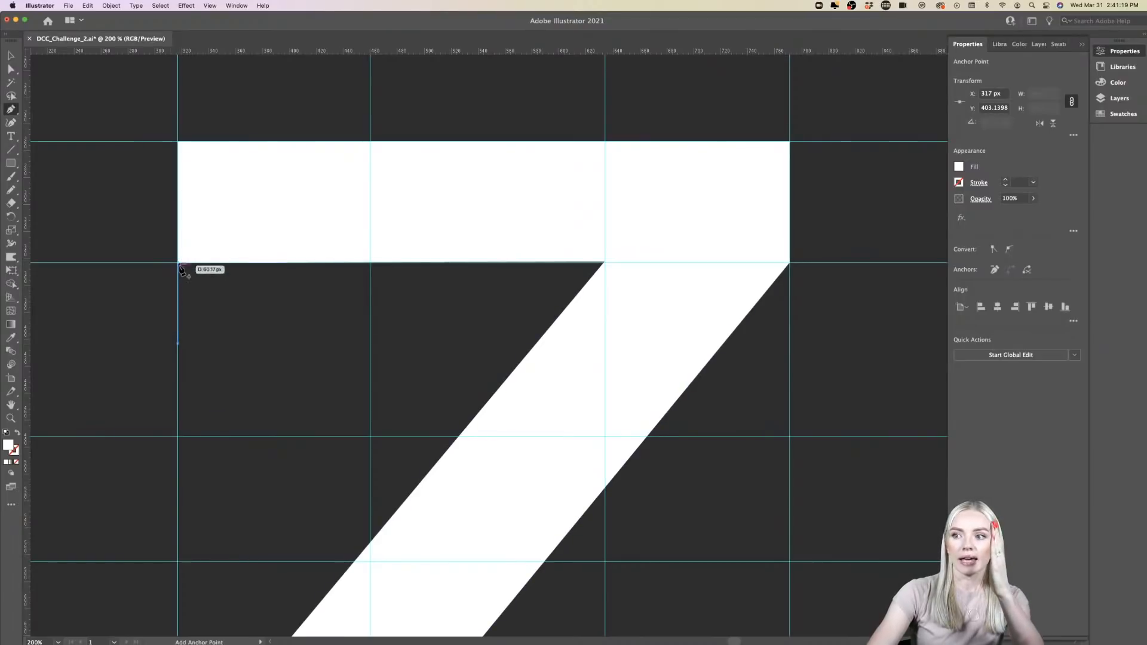
left_click_drag(180, 352, 297, 264)
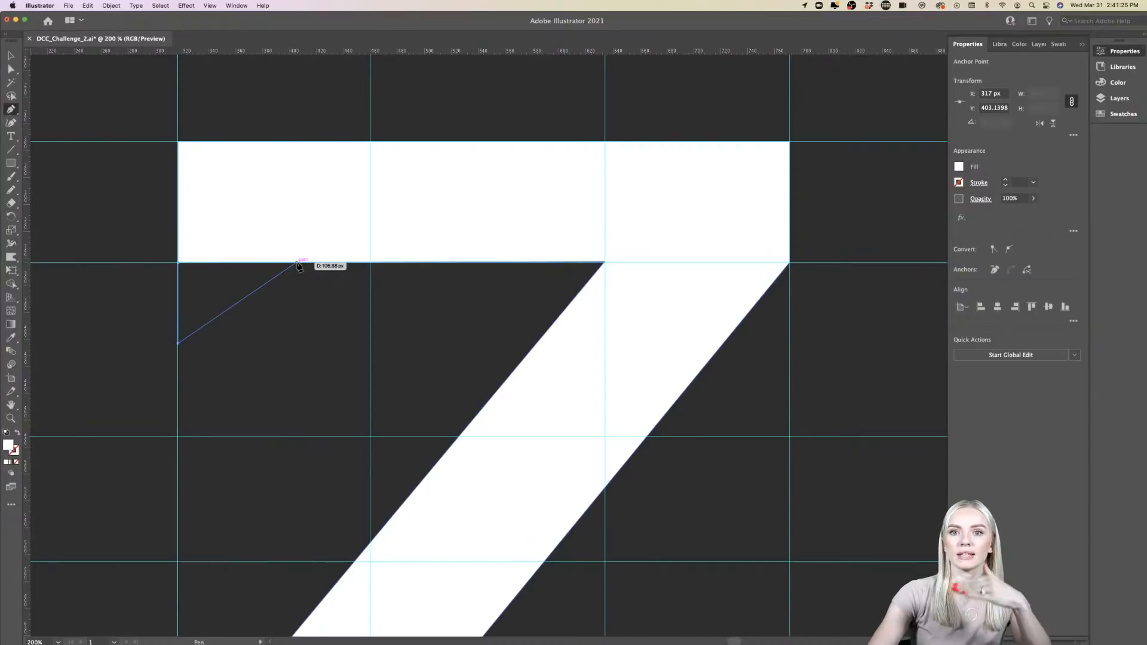
left_click_drag(298, 264, 410, 264)
key("v")
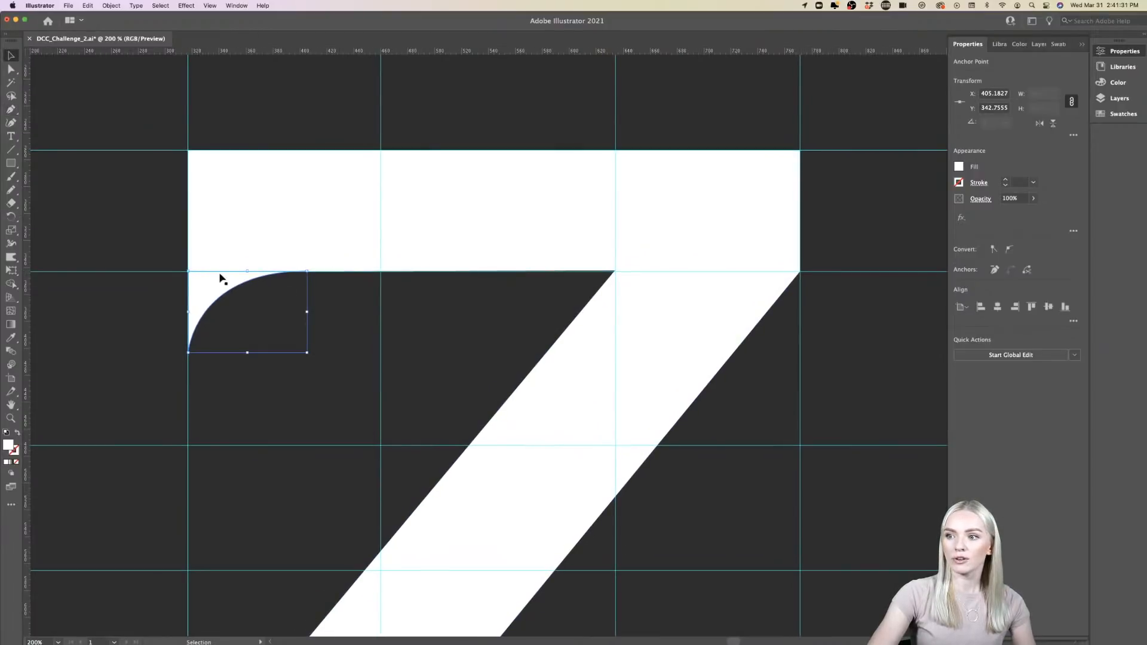
left_click(283, 389)
- Examine the curved serif up close and against the whole letter on the artboard
scroll(284, 392, "down", 5)
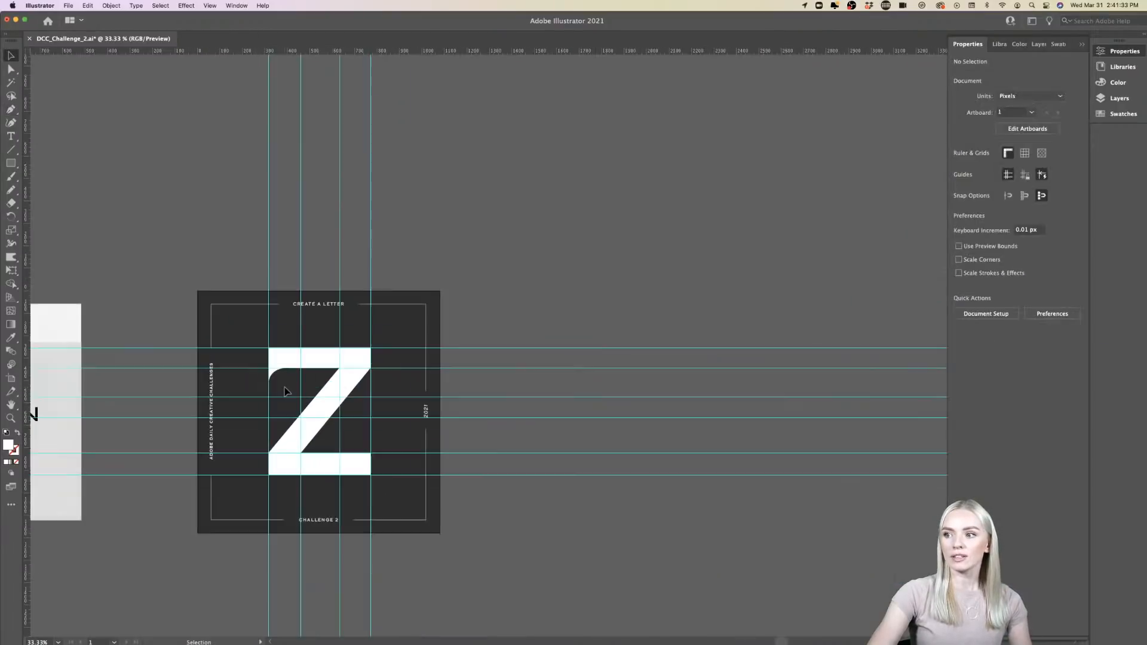
scroll(284, 391, "up", 5)
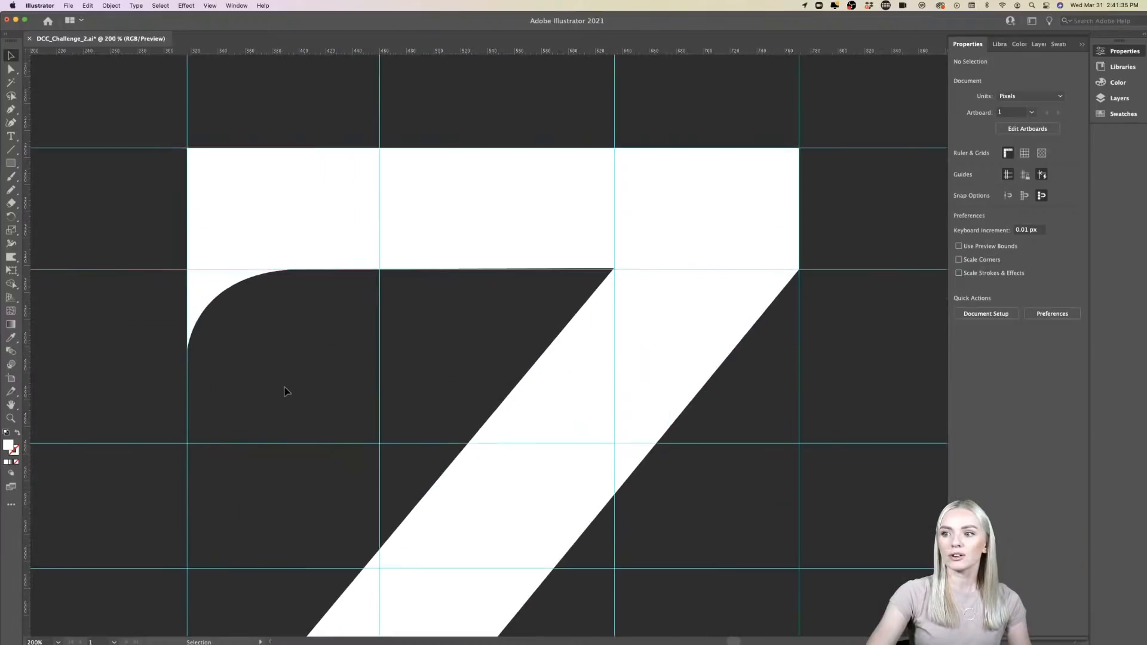
left_click(178, 327)
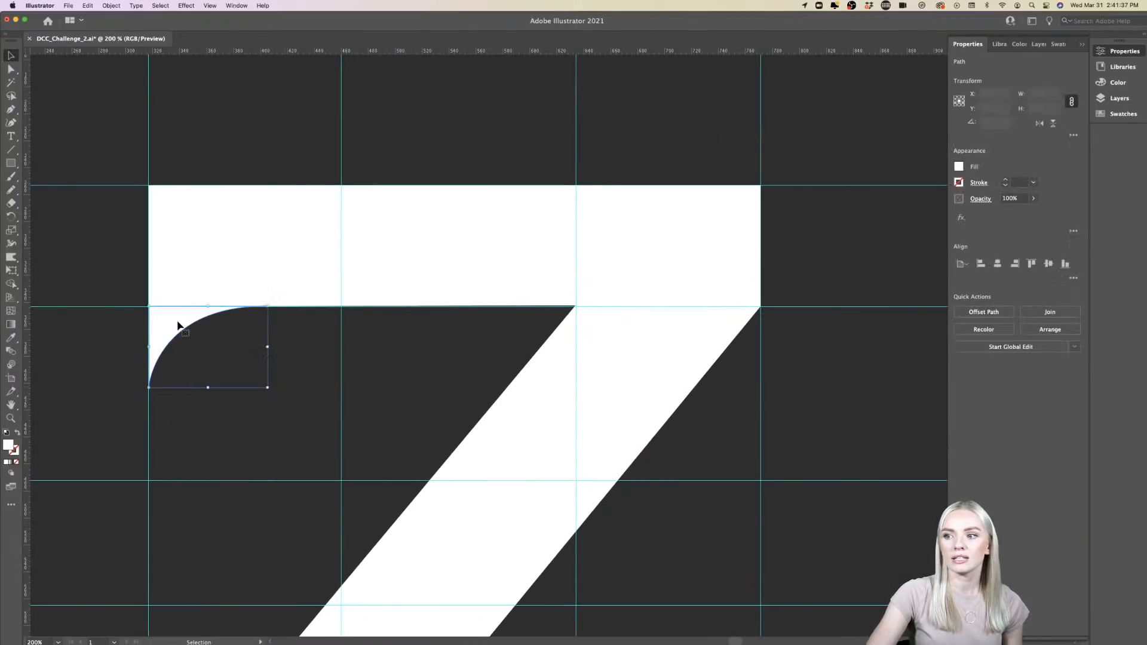
left_click(204, 429)
scroll(204, 430, "down", 3)
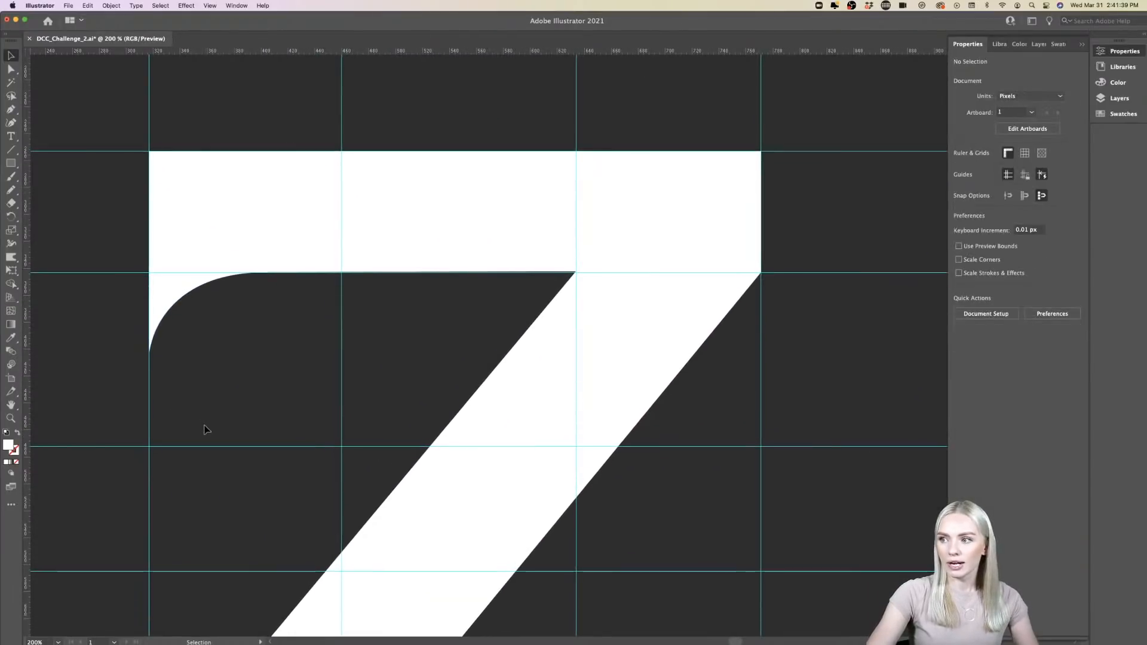
scroll(205, 430, "down", 3)
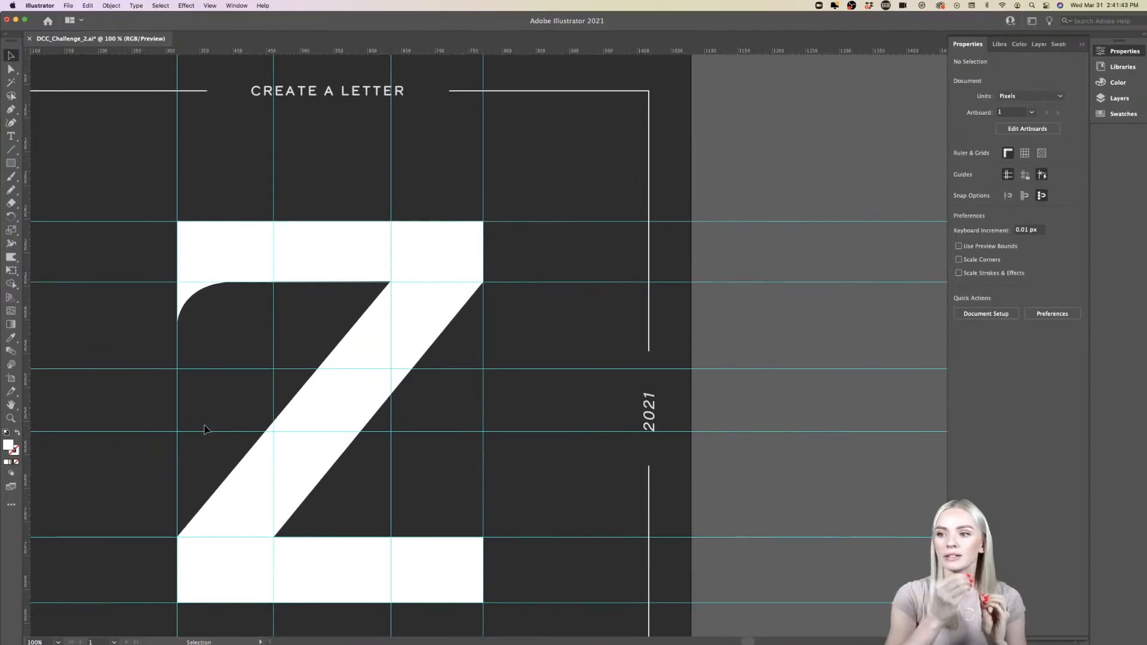
scroll(205, 429, "down", 2)
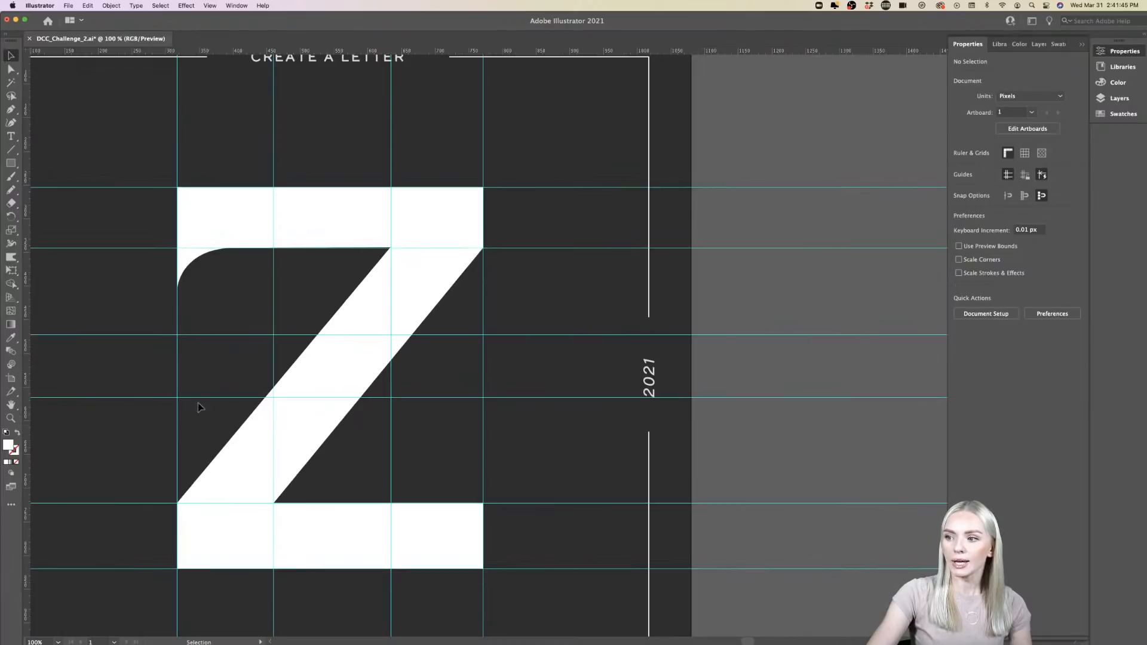
- Join the end points of the curved serif's open path to close the shape, and check its edge against the top bar
left_click(189, 263)
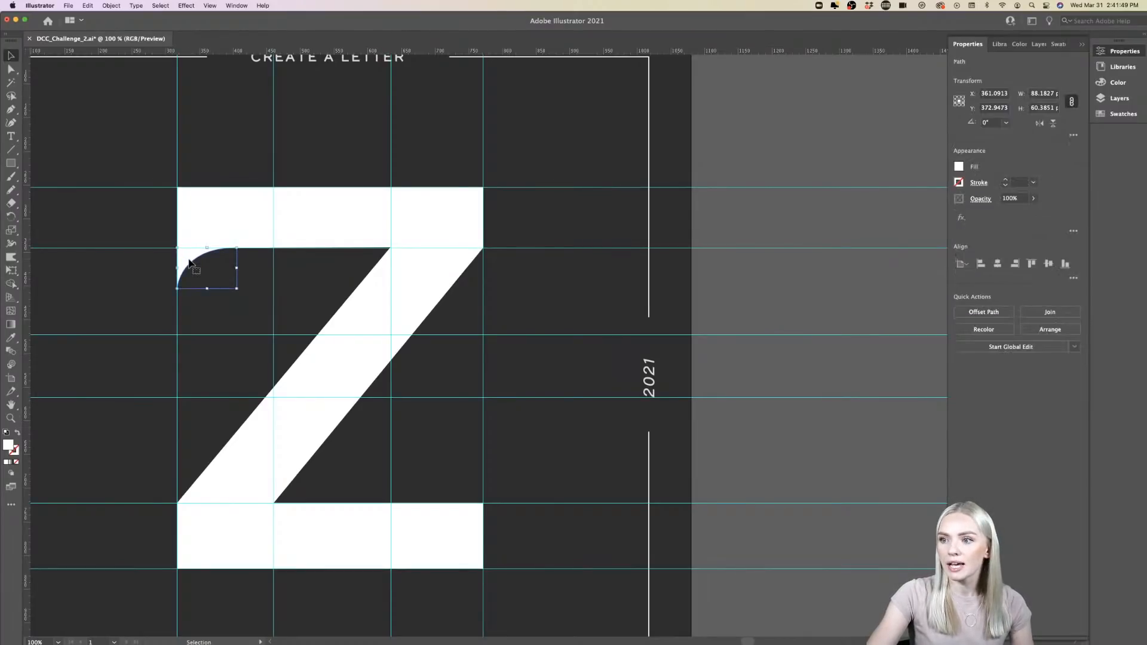
right_click(188, 262)
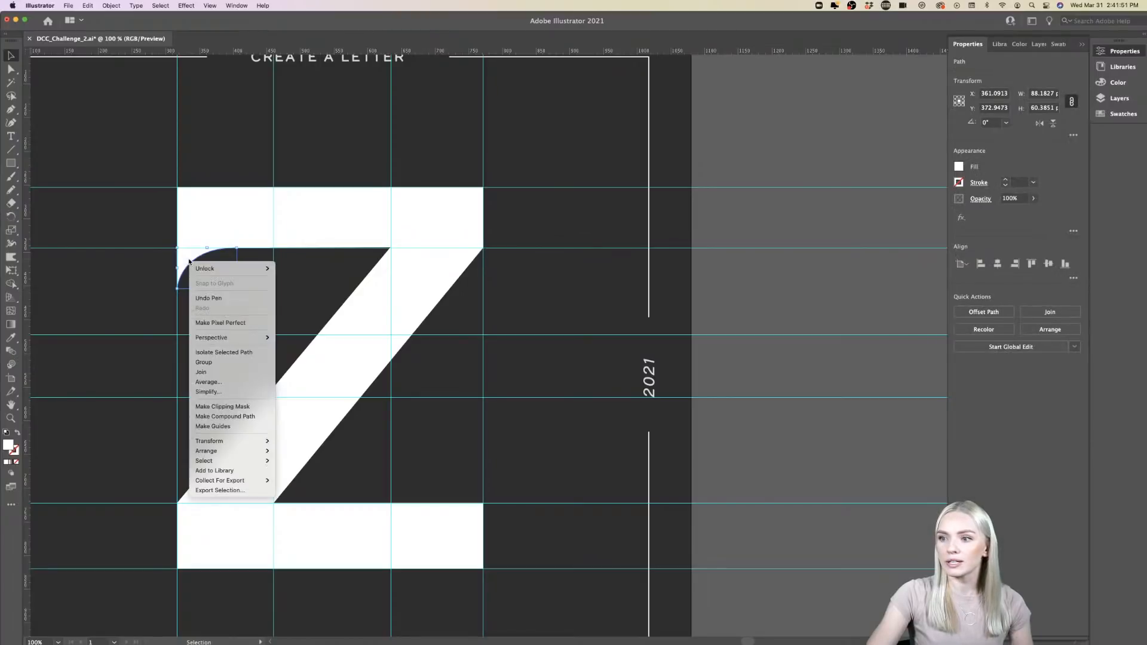
left_click(210, 373)
scroll(197, 238, "up", 4)
scroll(197, 238, "left", 2)
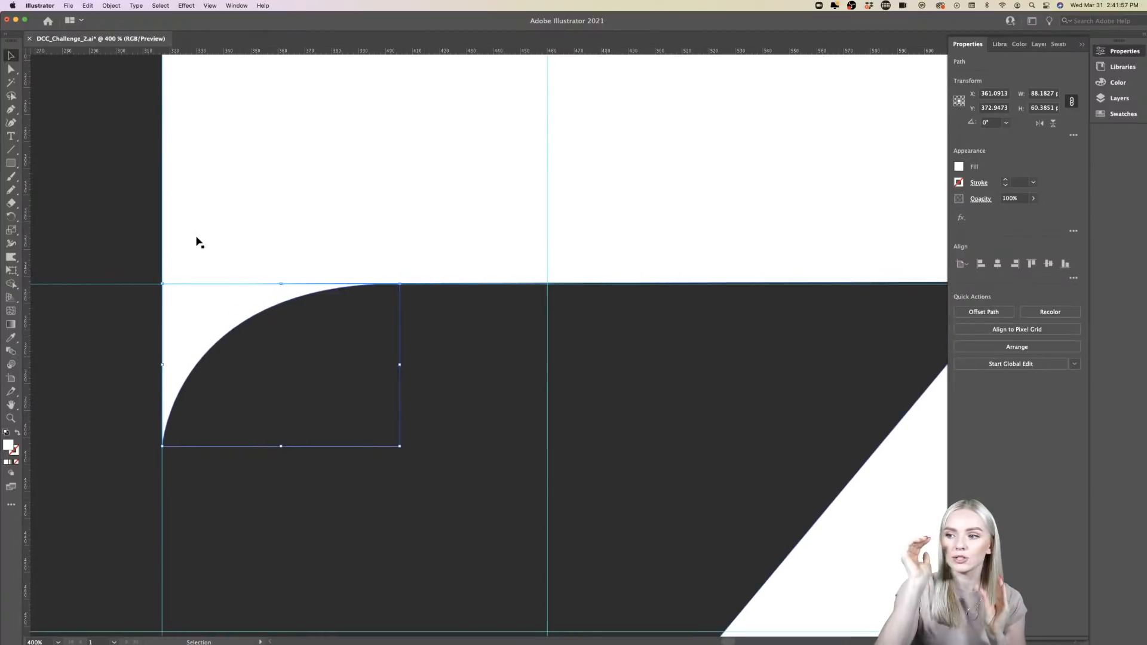
scroll(196, 238, "right", 2)
scroll(197, 238, "down", 3)
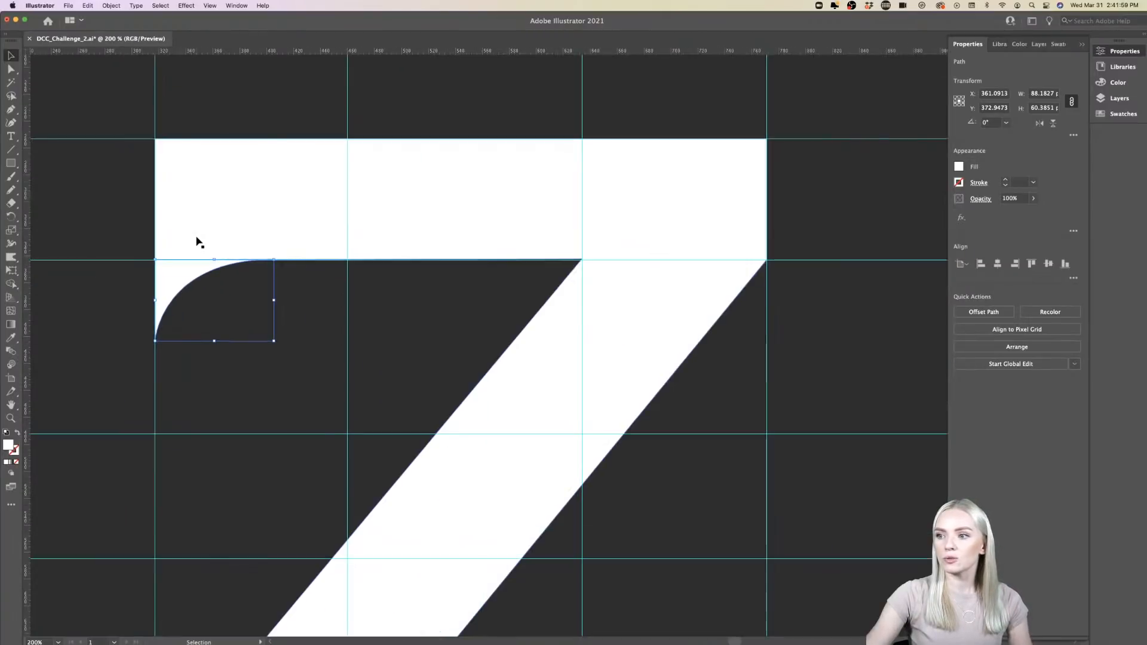
- Copy the curved serif, rotate the copy 180°, and fit it onto the bottom bar's upper edge, flush with the bar's right end
scroll(196, 241, "down", 2)
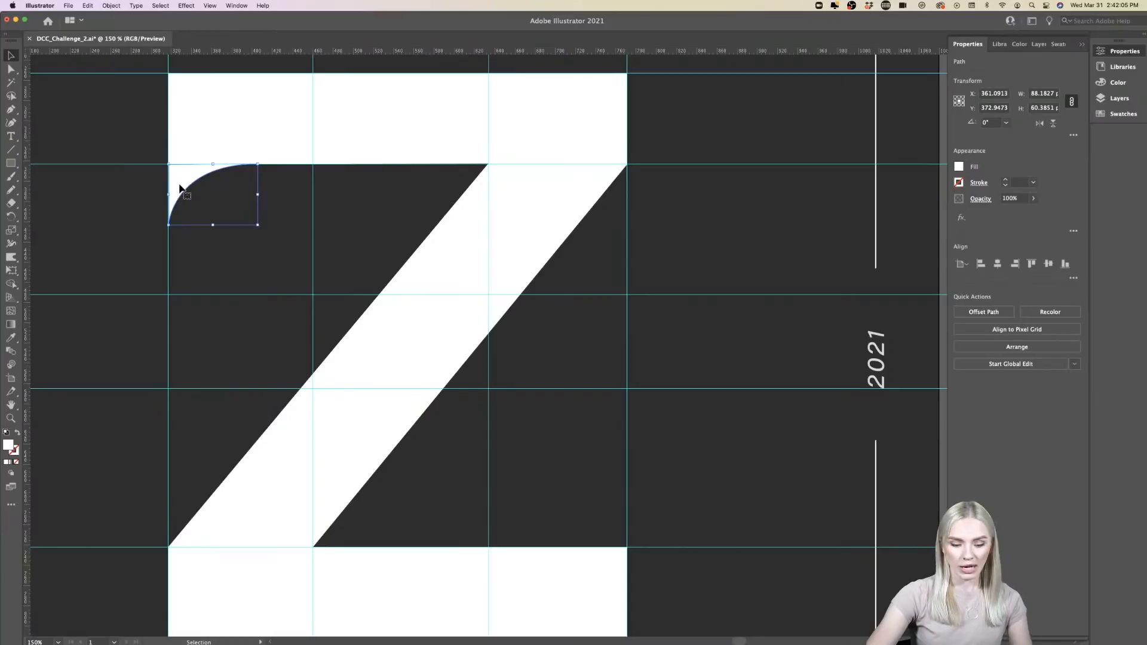
left_click_drag(181, 200, 629, 457)
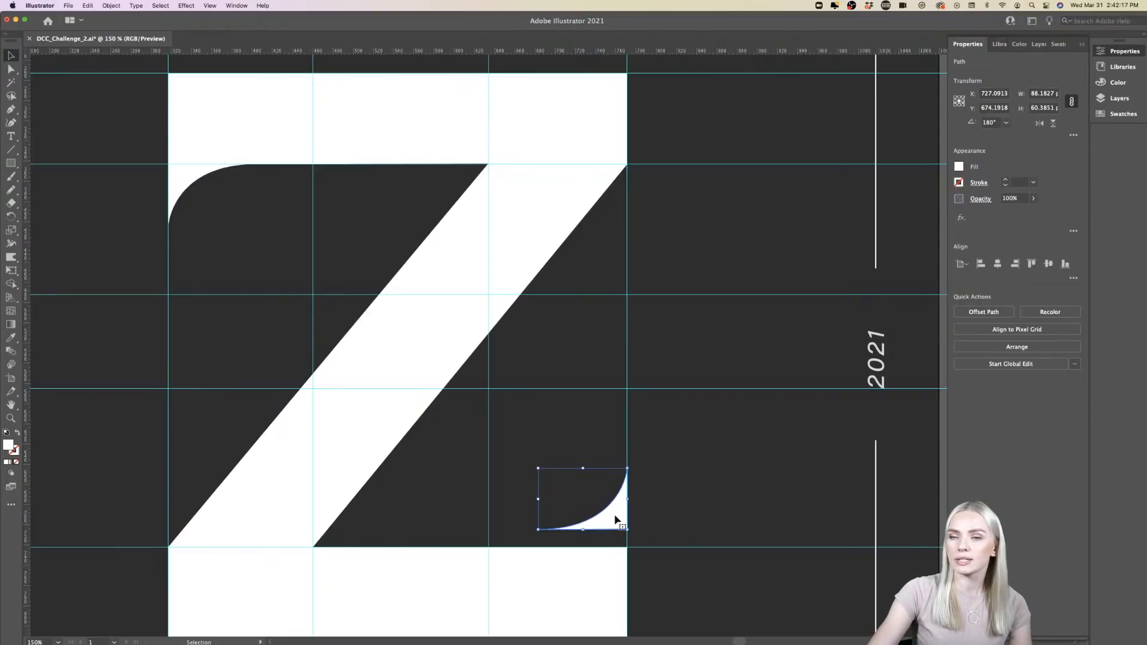
left_click_drag(615, 515, 617, 539)
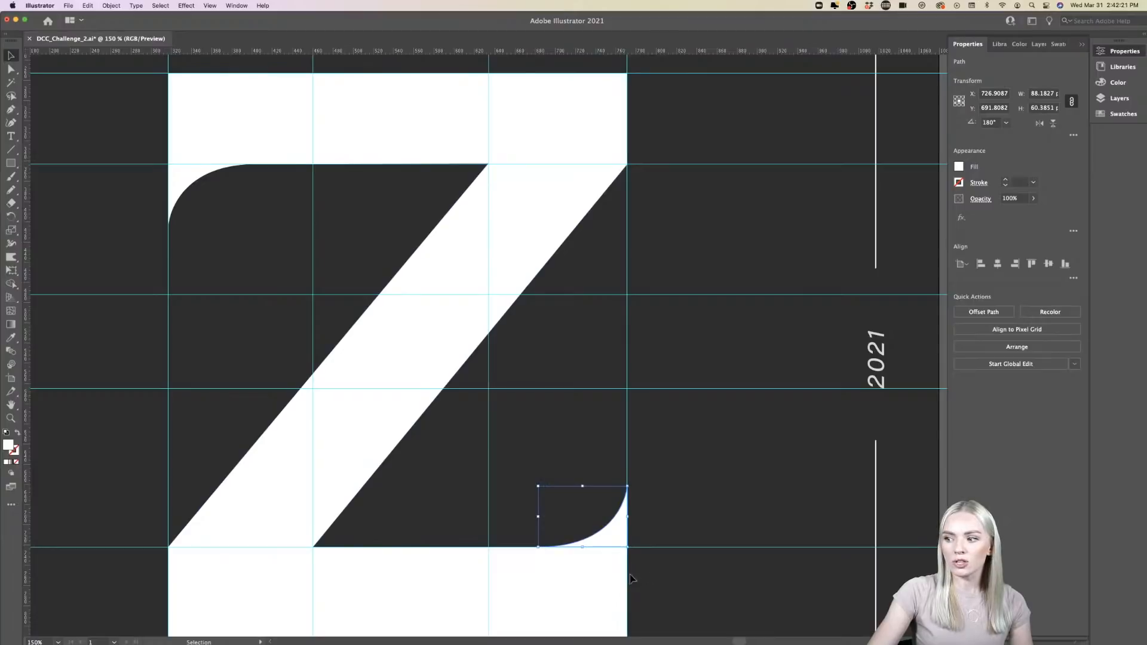
scroll(669, 575, "down", 1)
scroll(670, 575, "down", 2)
left_click(660, 561)
scroll(660, 560, "down", 3)
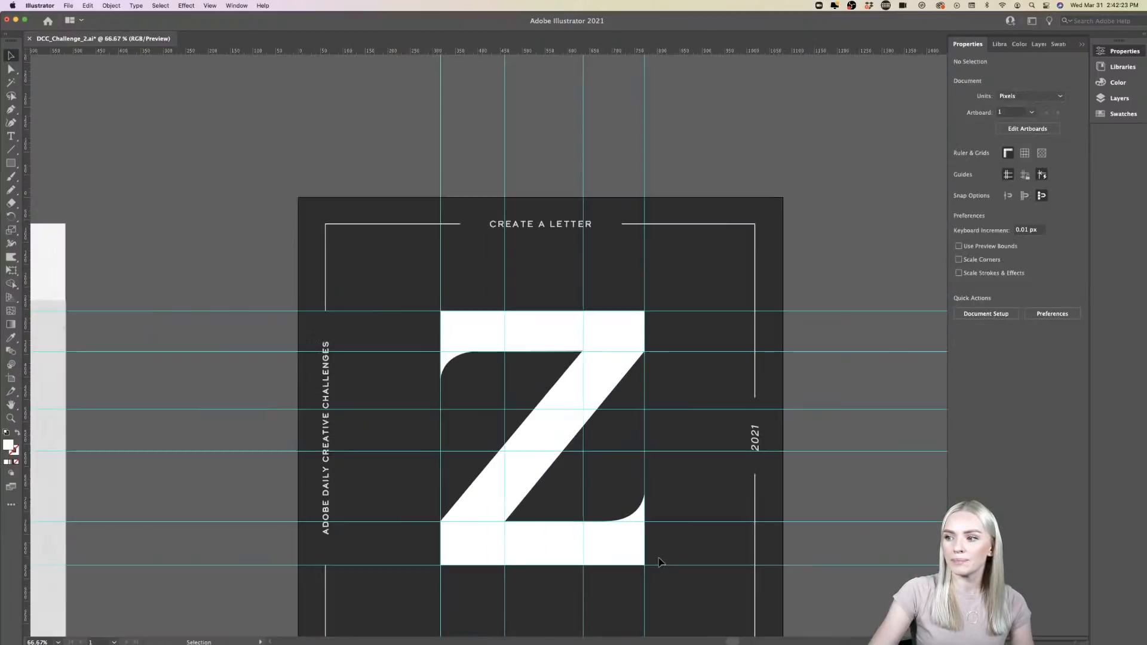
scroll(608, 532, "up", 1)
scroll(608, 532, "down", 1)
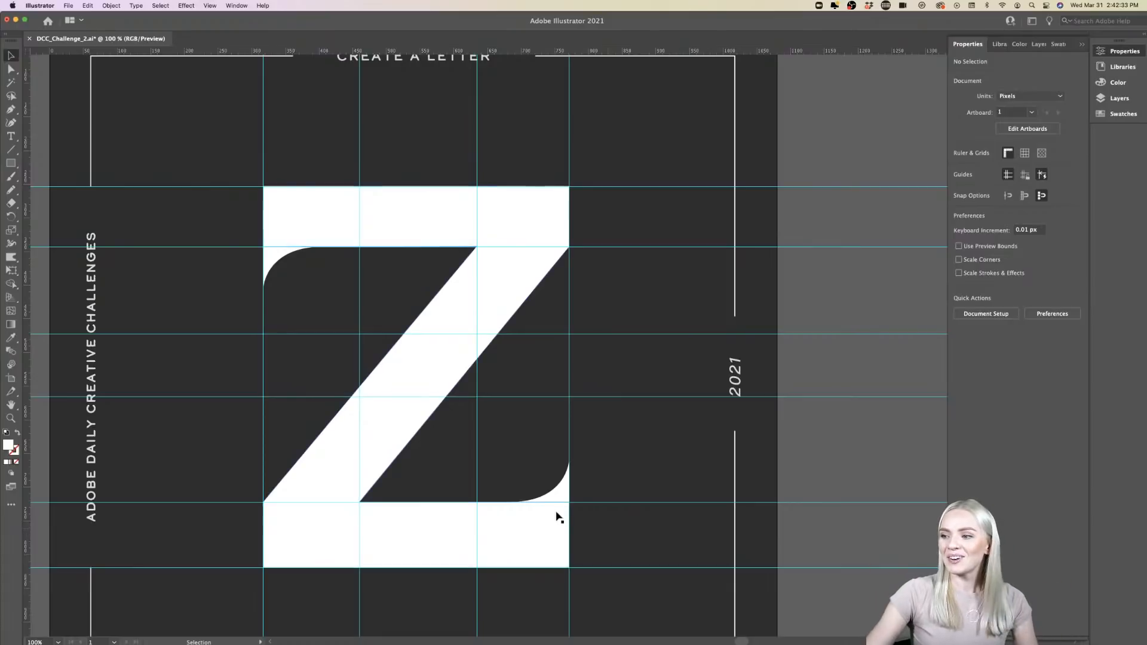
- Duplicate the lower curved serif onto the pasteboard to the right of the artboard and deselect it
left_click(562, 499)
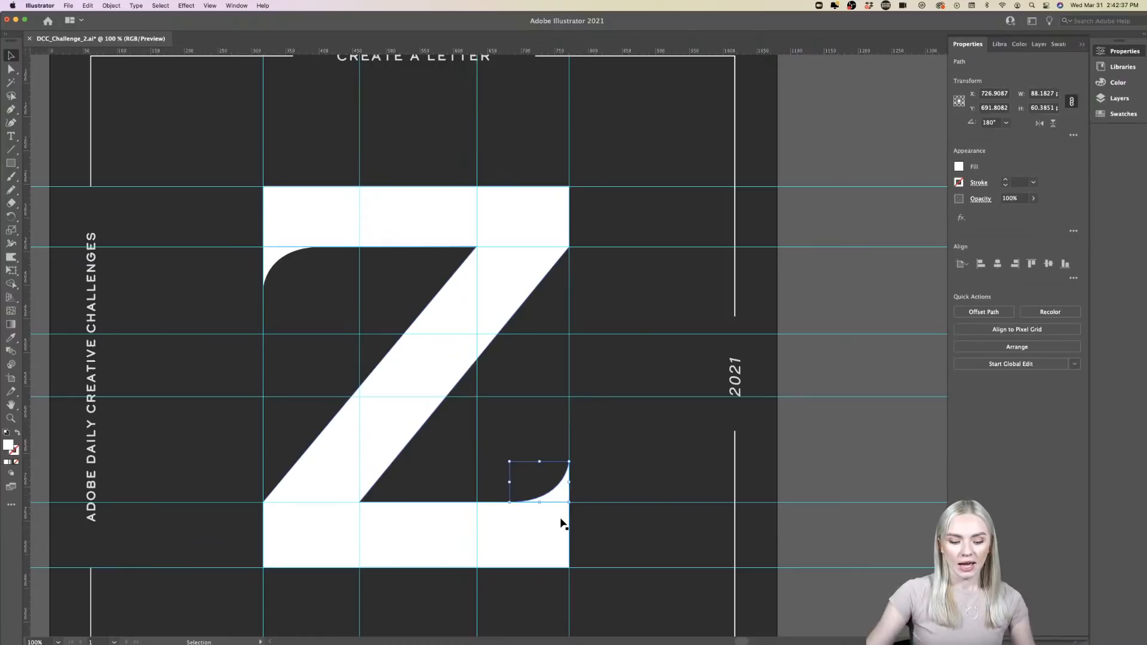
scroll(562, 524, "right", 5)
left_click_drag(384, 501, 702, 465)
scroll(770, 465, "right", 2)
left_click(696, 464)
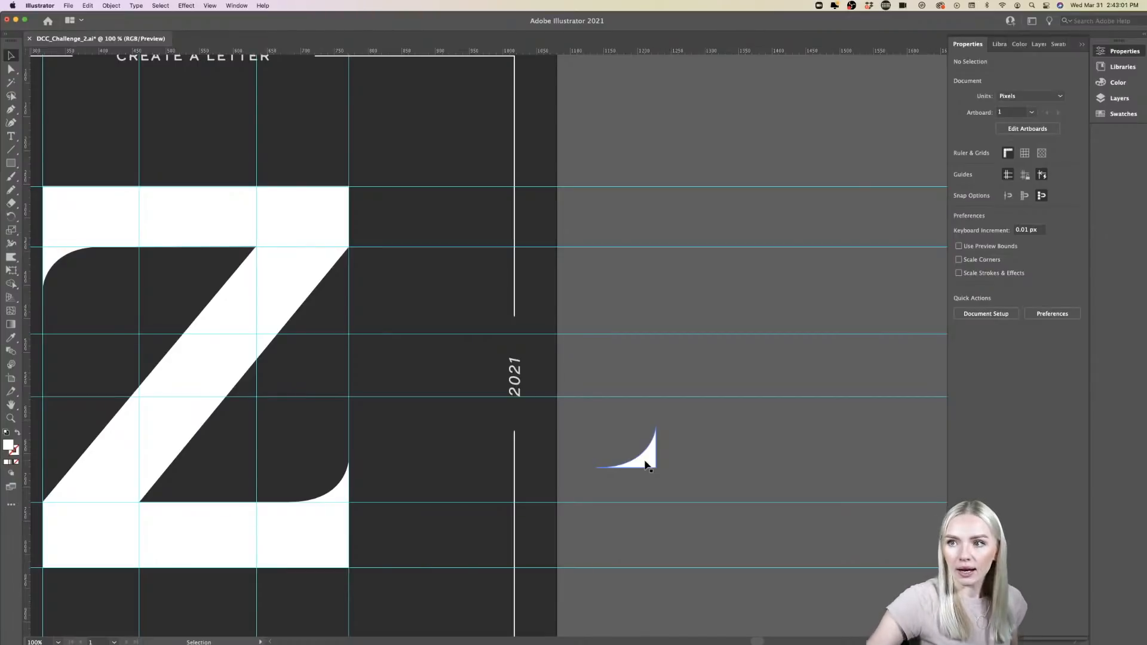
- Unlock the guides, try moving the topmost horizontal guide, undo the move and deselect it
right_click(456, 127)
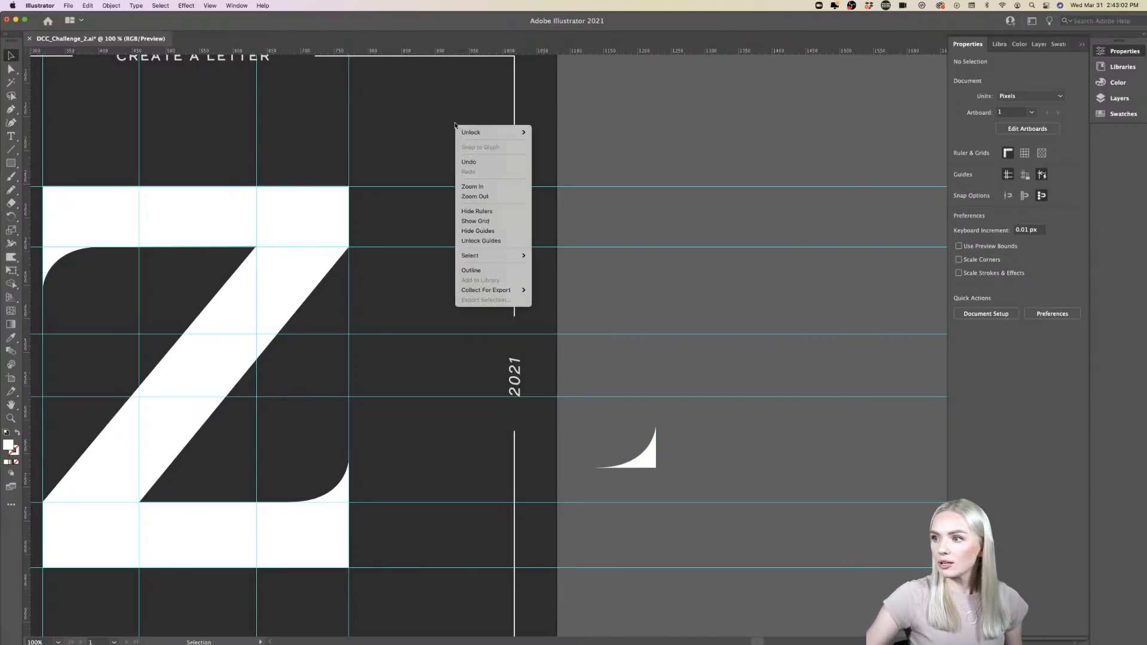
left_click(489, 241)
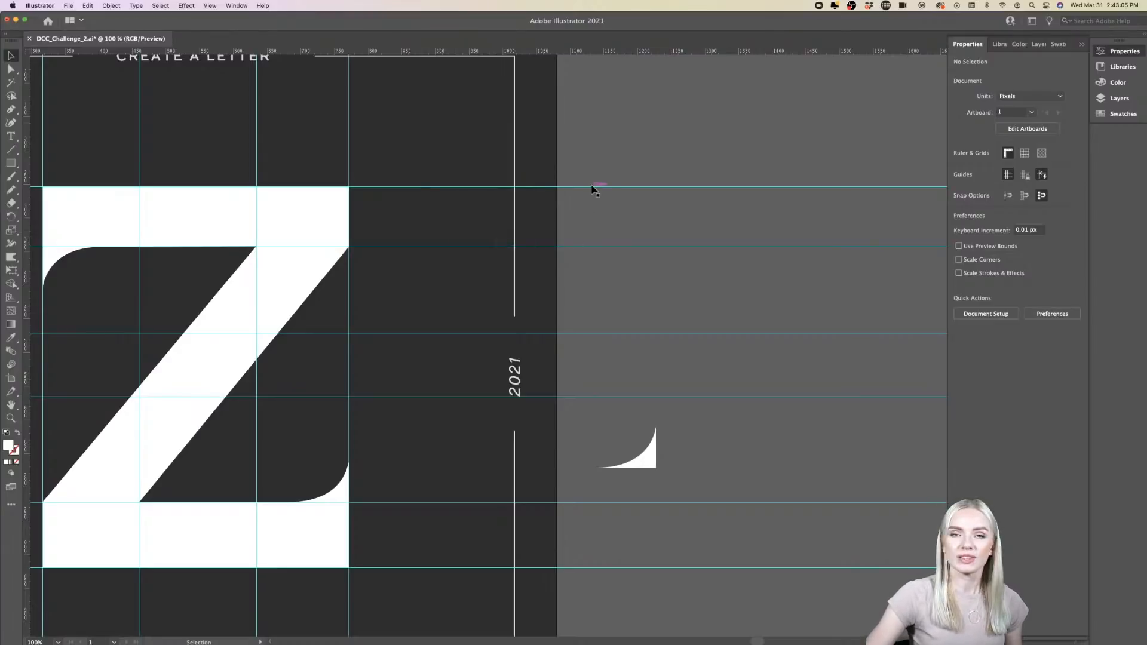
left_click_drag(591, 186, 592, 178)
key("super+z")
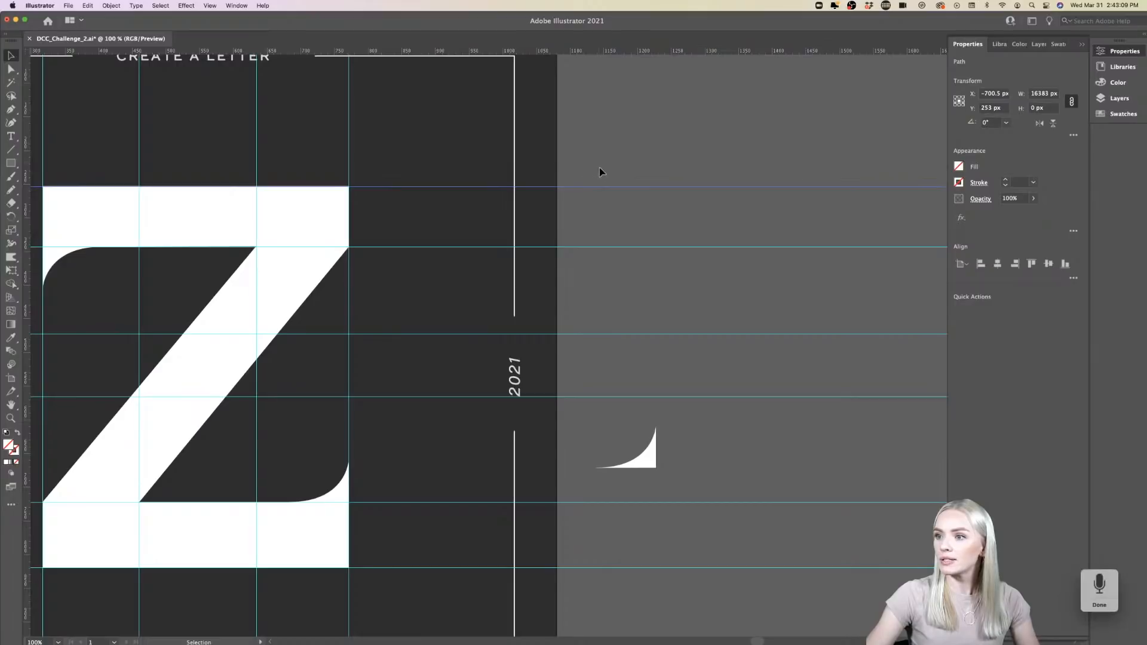
left_click(599, 166)
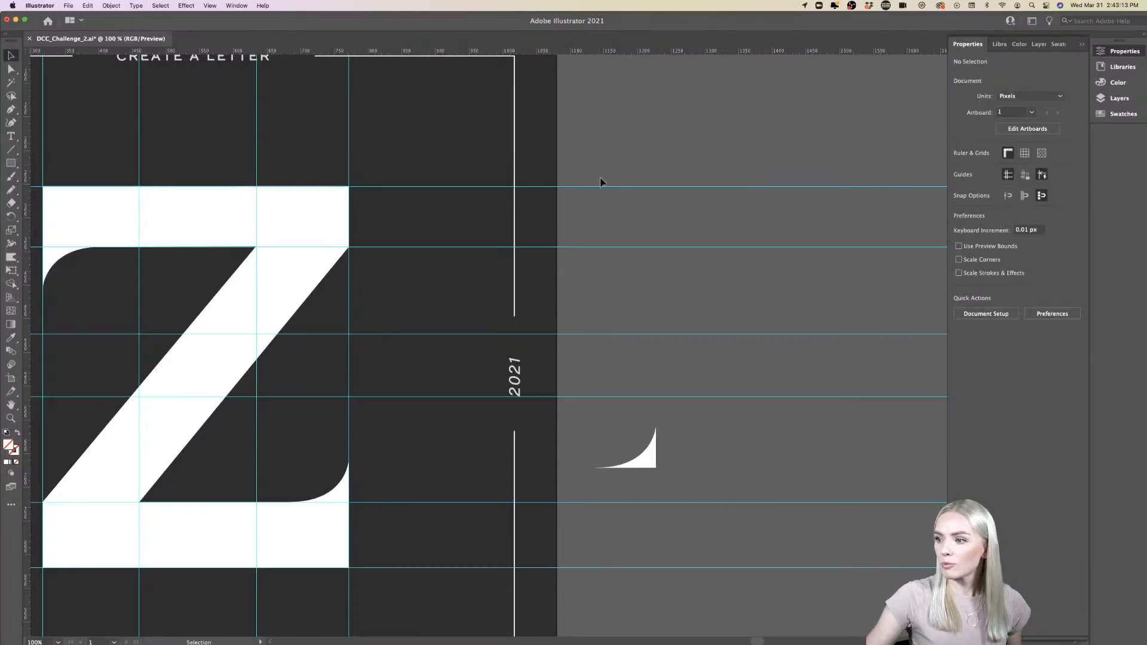
- Examine the Z with its two curved serifs against the guide grid, at full size and within the whole artboard
scroll(627, 397, "left", 5)
scroll(627, 398, "down", 2)
scroll(627, 397, "left", 2)
scroll(628, 397, "up", 2)
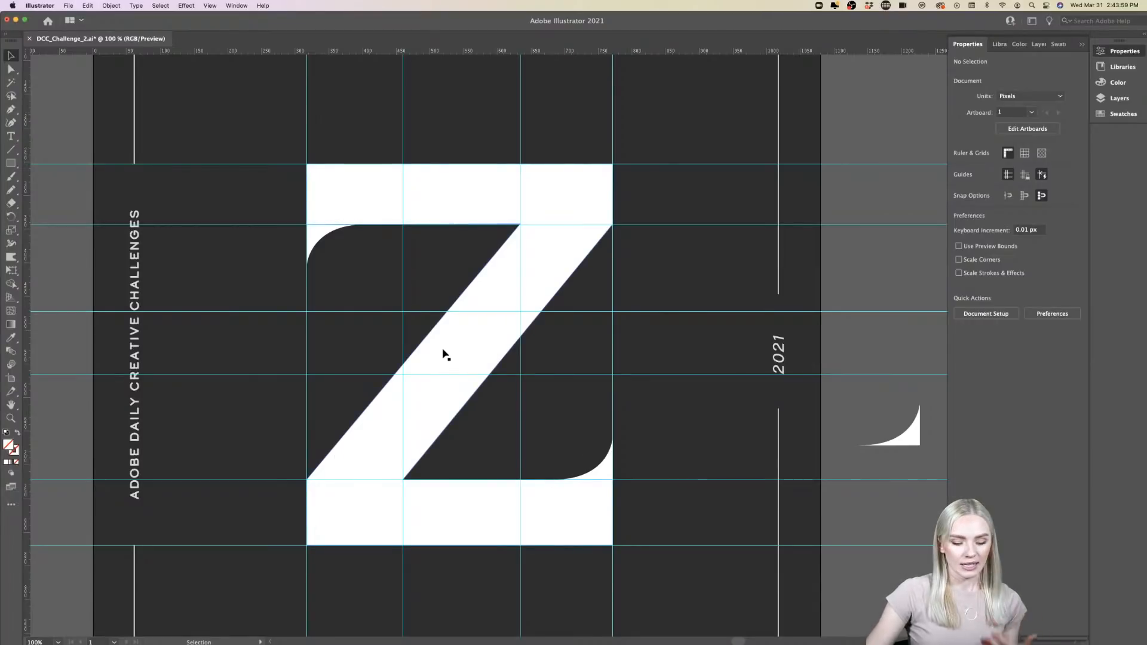
scroll(446, 354, "down", 4)
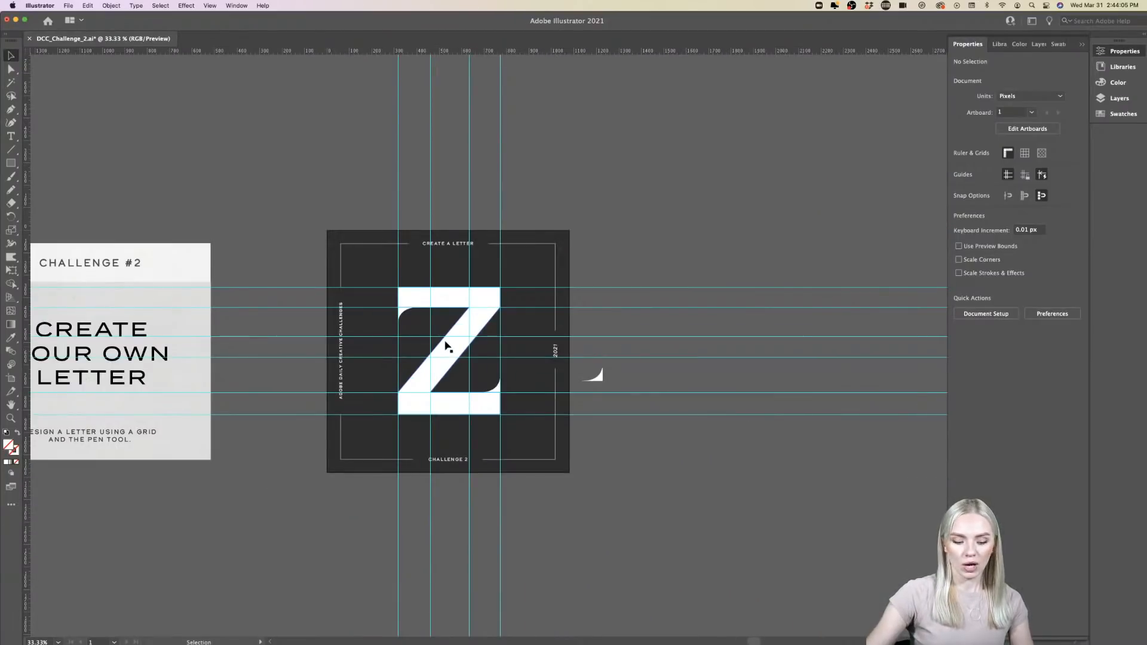
scroll(445, 344, "down", 2)
scroll(445, 342, "left", 6)
scroll(445, 341, "up", 3)
scroll(445, 344, "right", 15)
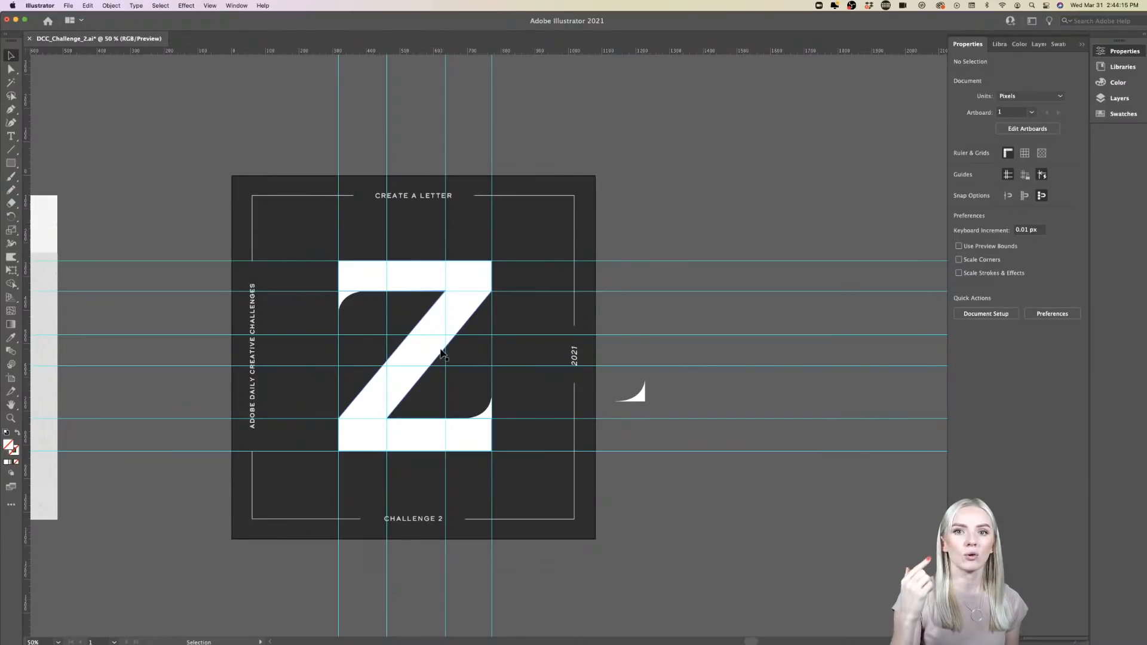
scroll(442, 353, "right", 2)
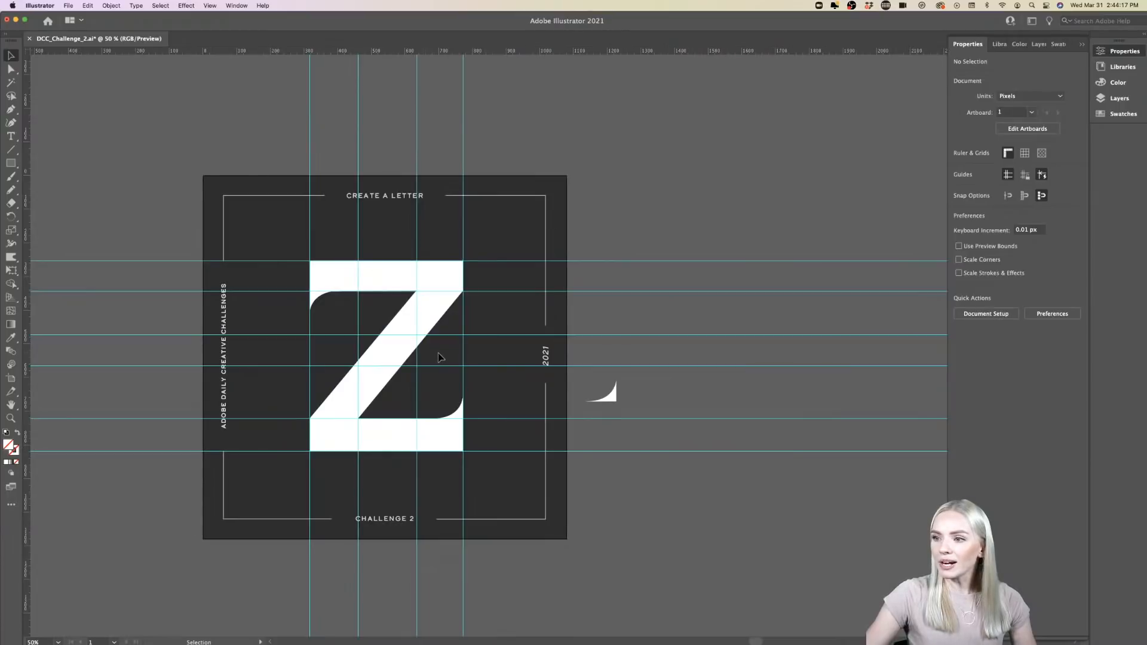
scroll(444, 353, "up", 1)
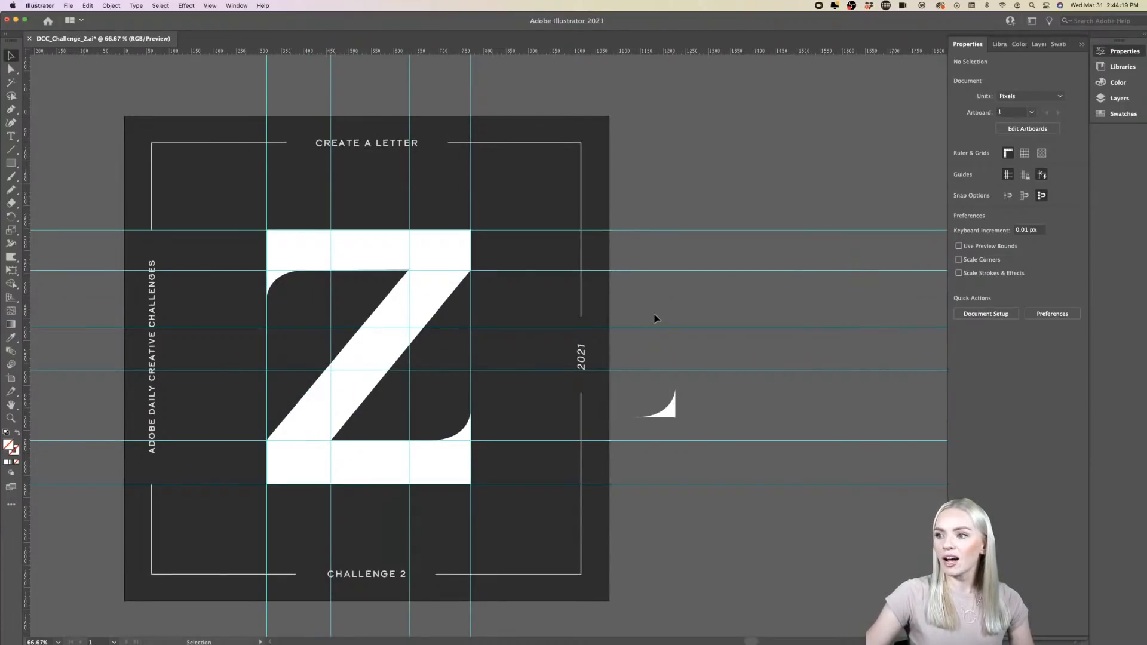
scroll(655, 318, "left", 1)
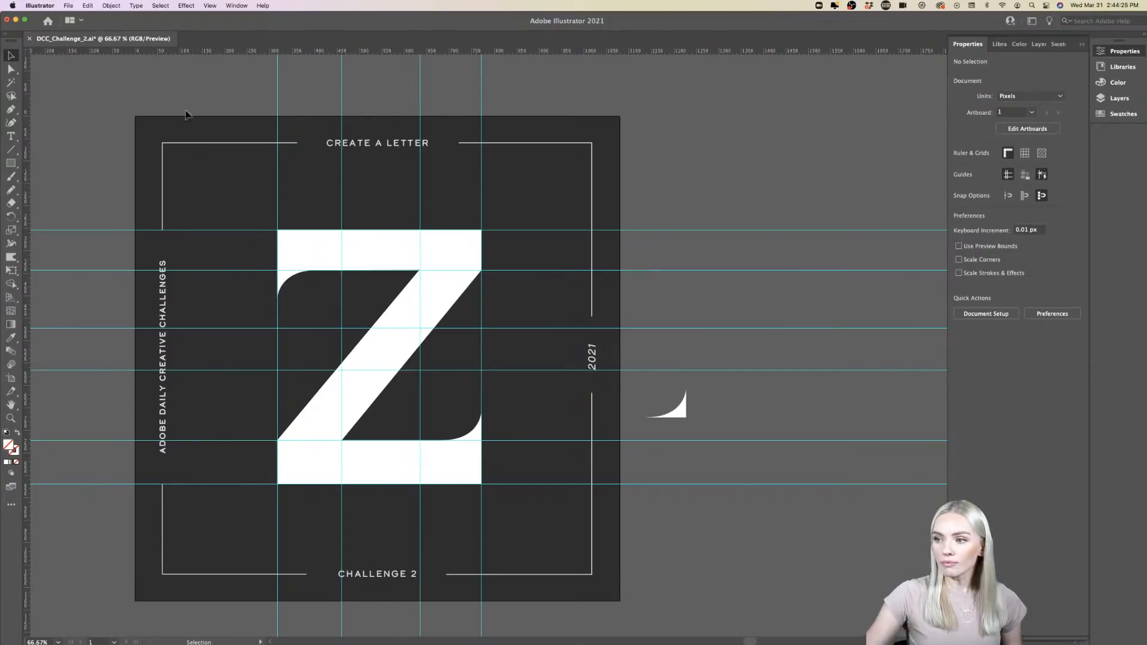
left_click(69, 5)
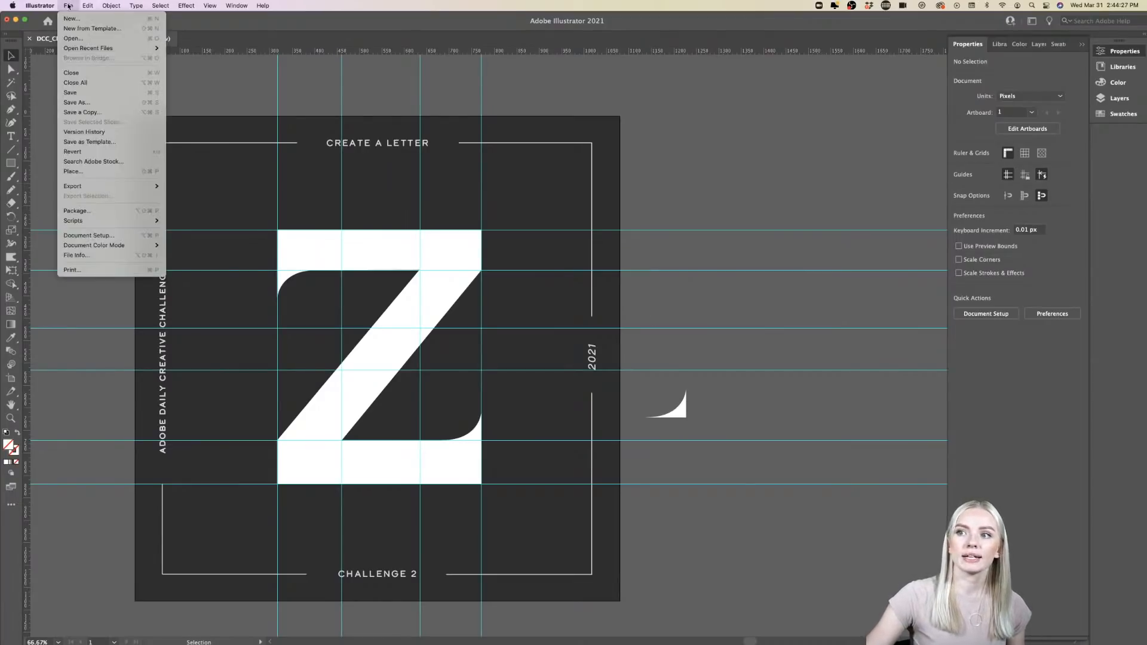
mouse_move(101, 187)
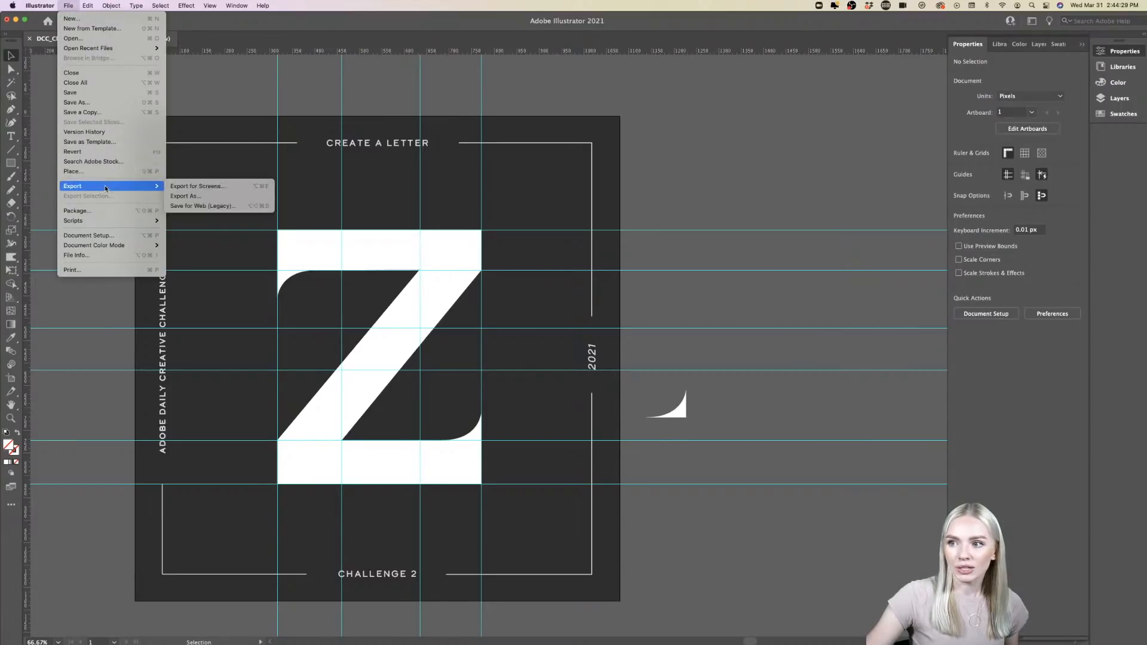
left_click(202, 189)
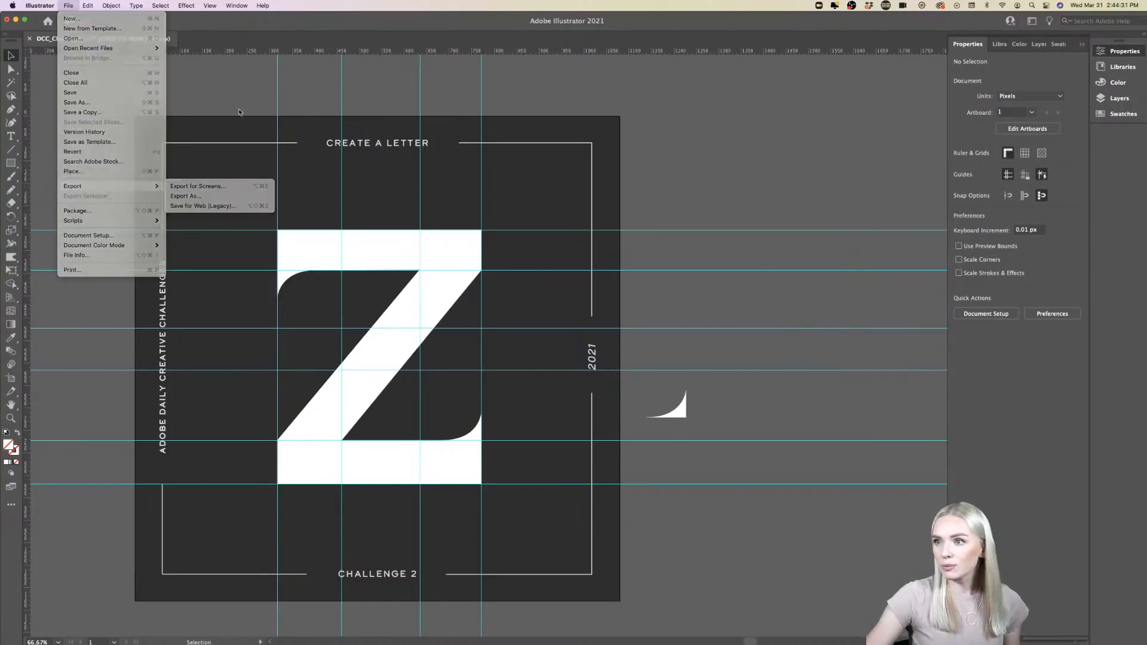
- Undo the placement of the loose serif copy on the pasteboard and clear the selection
left_click_drag(495, 77, 229, 93)
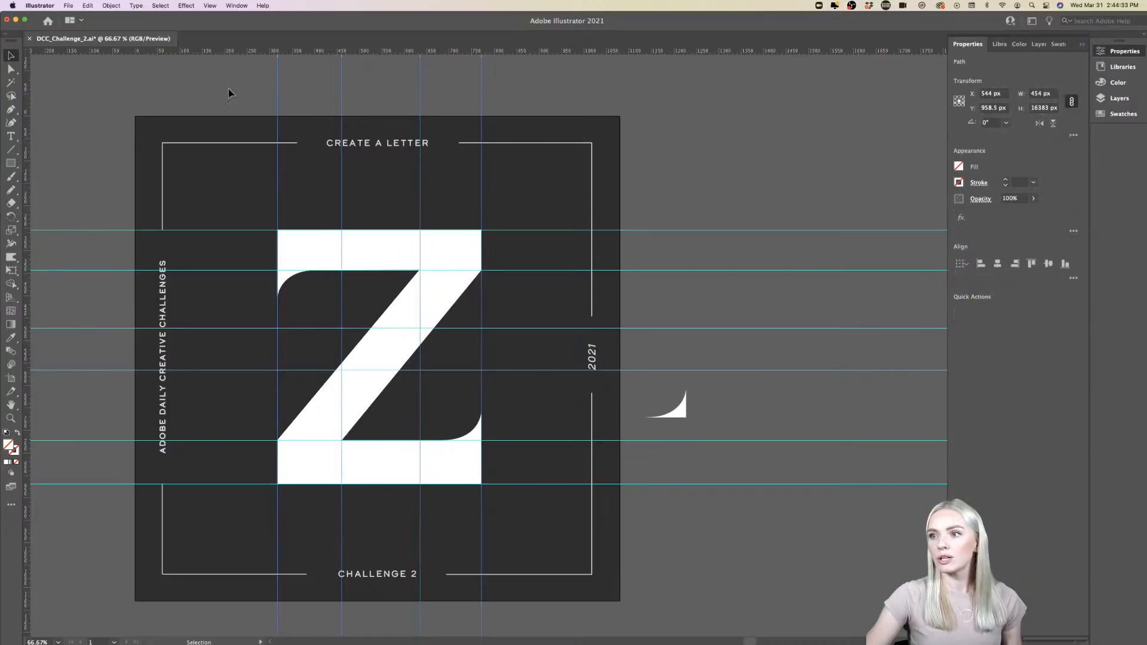
key("super+z")
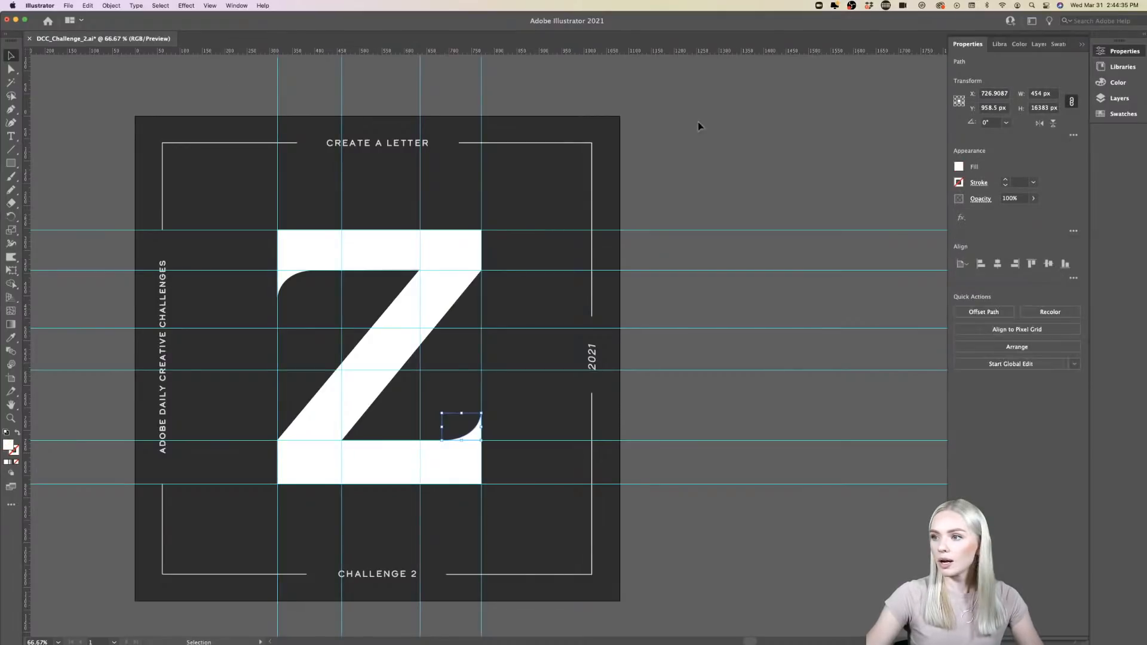
left_click(717, 173)
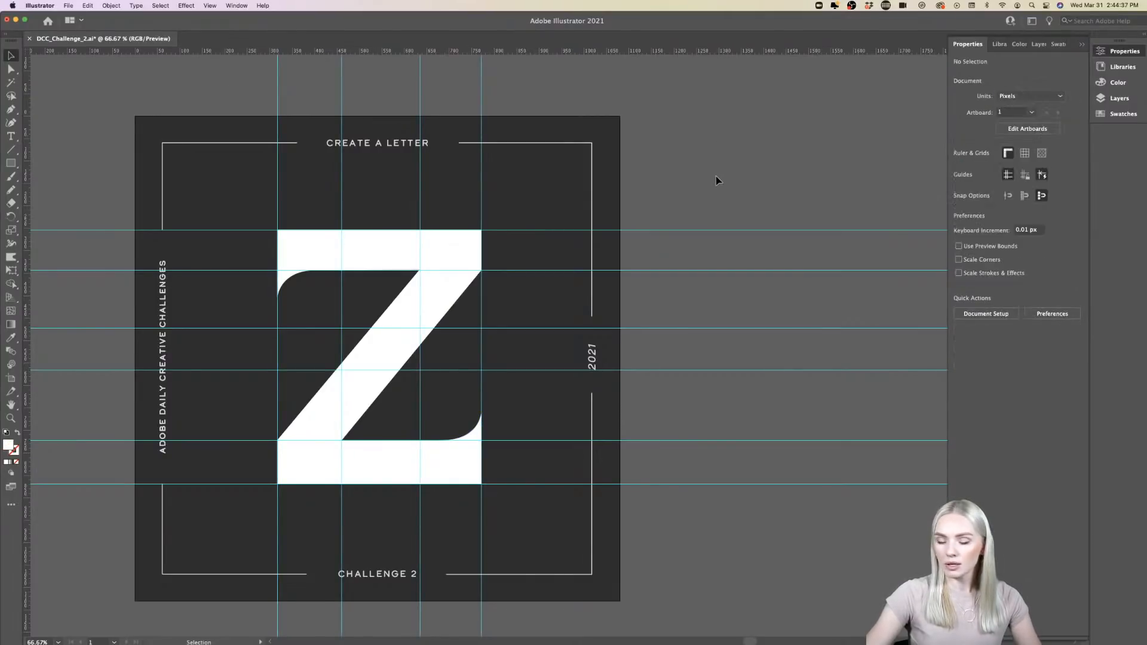
- Delete the vertical guides and the horizontal guides around the Z, and undo both deletions
left_click_drag(533, 69, 247, 98)
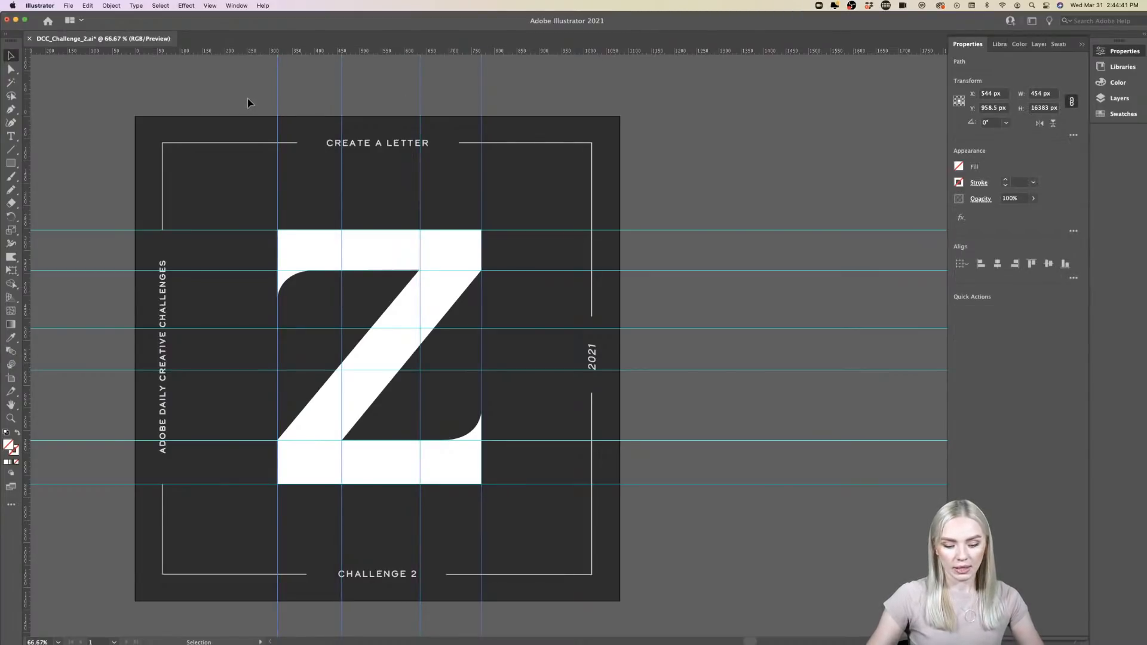
key("Delete")
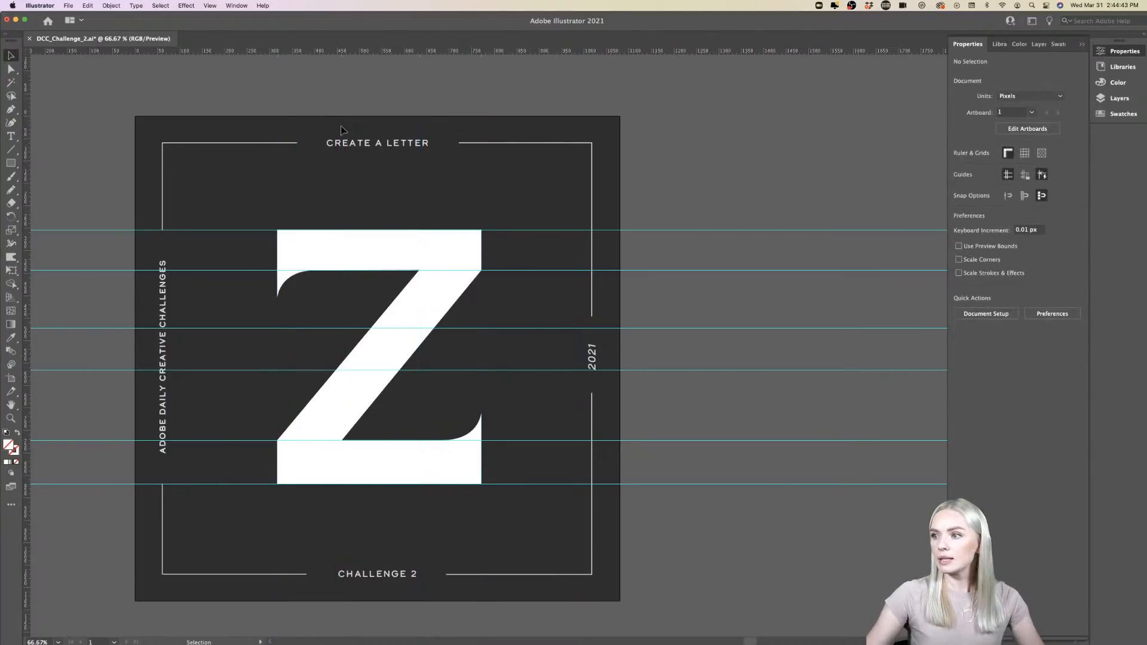
left_click_drag(811, 171, 693, 543)
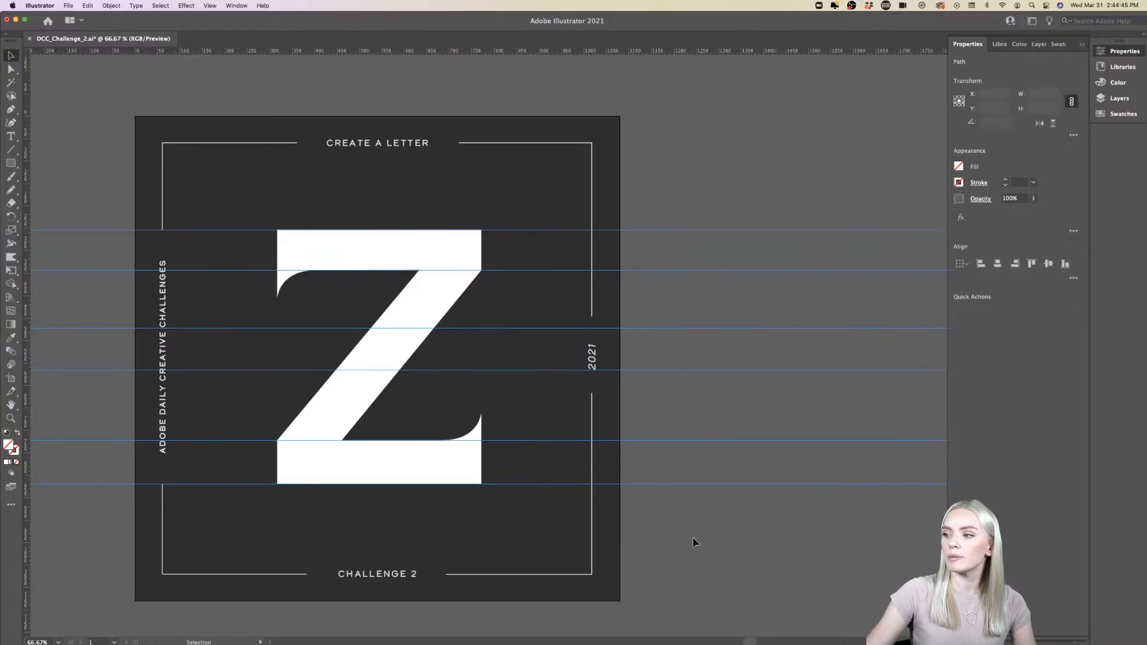
key("Delete")
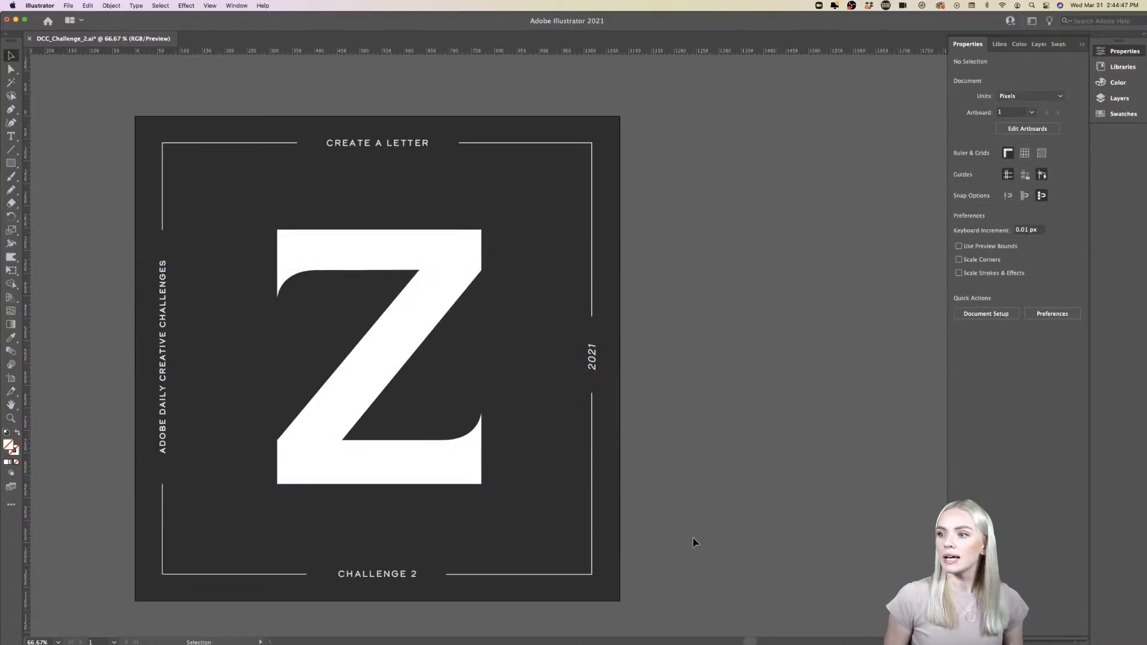
scroll(720, 435, "left", 3)
scroll(719, 435, "down", 1)
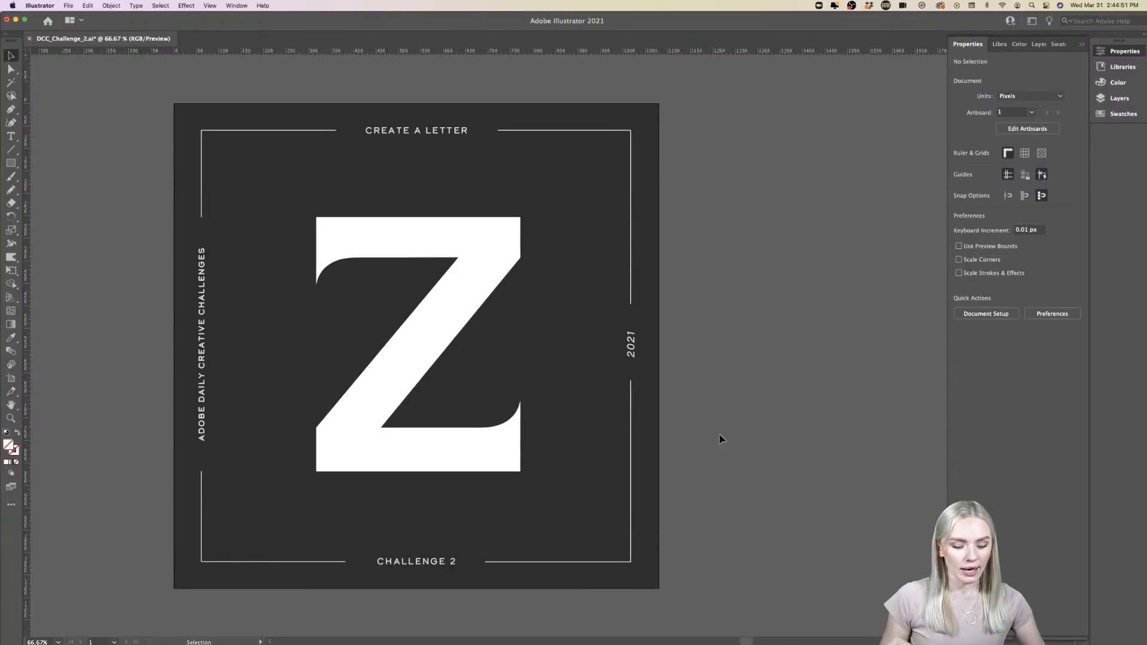
key("super+z")
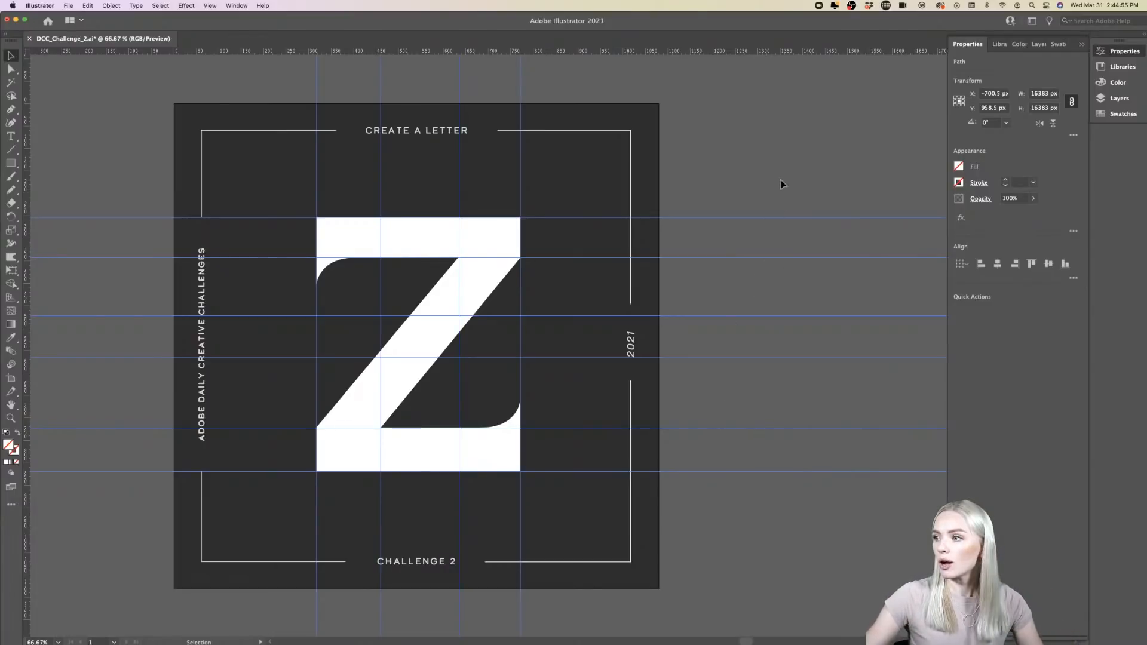
- Select all the horizontal and vertical guides together and delete them from the document
left_click_drag(749, 501, 675, 161)
left_click_drag(562, 80, 301, 82)
key("Delete")
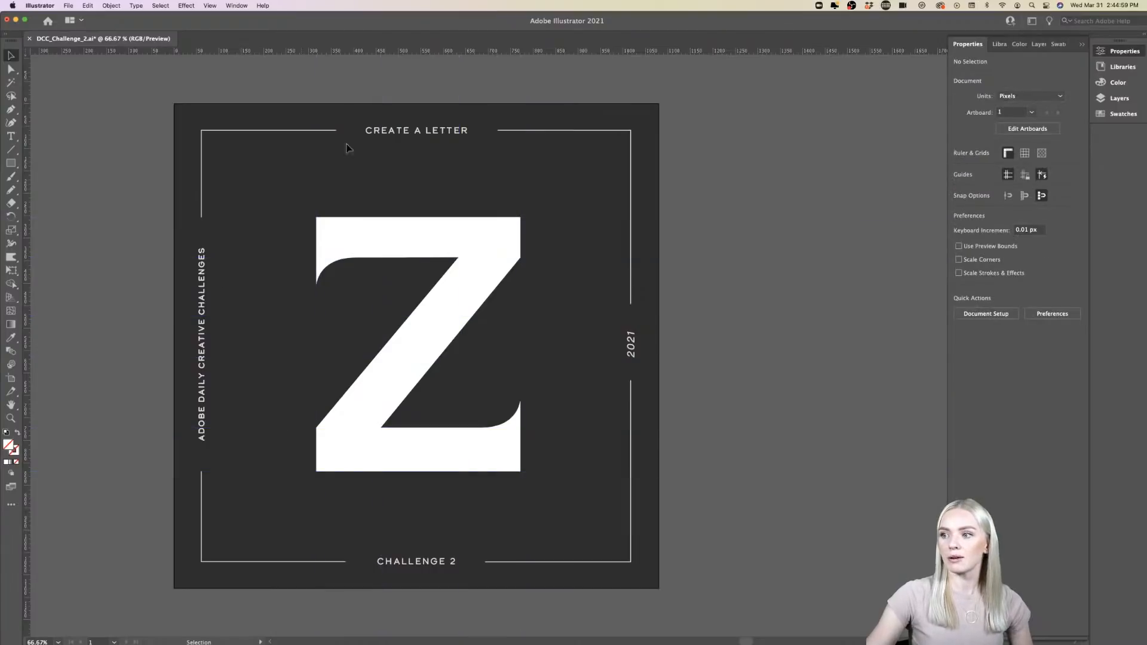
- Export the artwork as the JPEG file DCC_Challenge_2.jpg in the DCC 03/29 folder, using all artboards
scroll(486, 170, "left", 2)
scroll(486, 166, "left", 1)
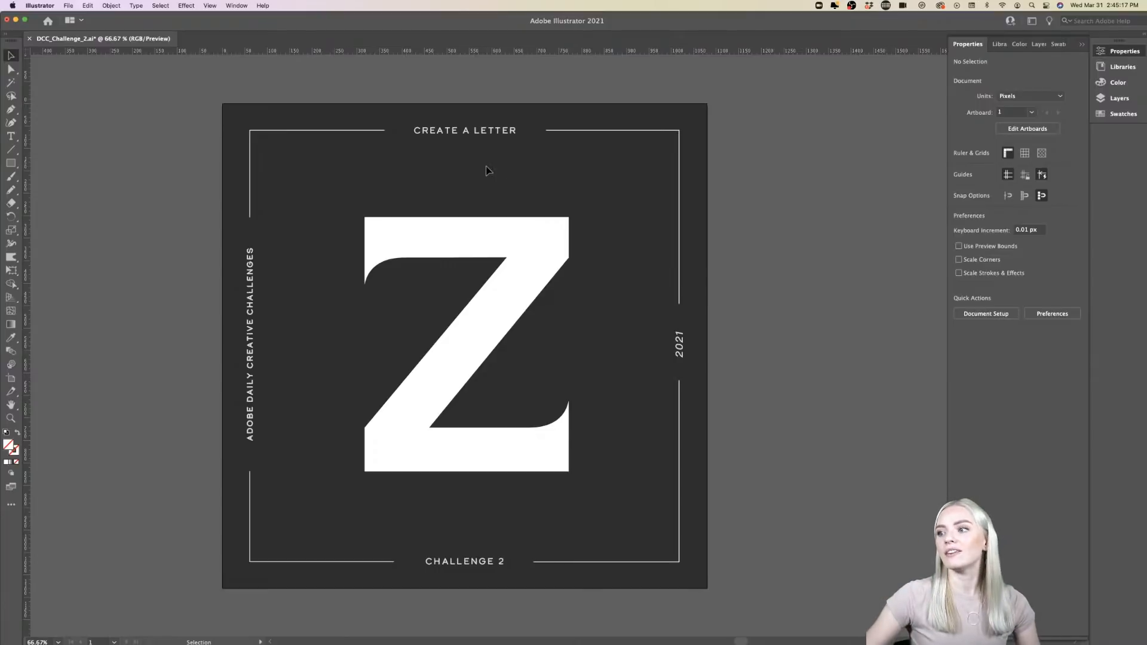
scroll(789, 282, "left", 1)
scroll(789, 282, "up", 1)
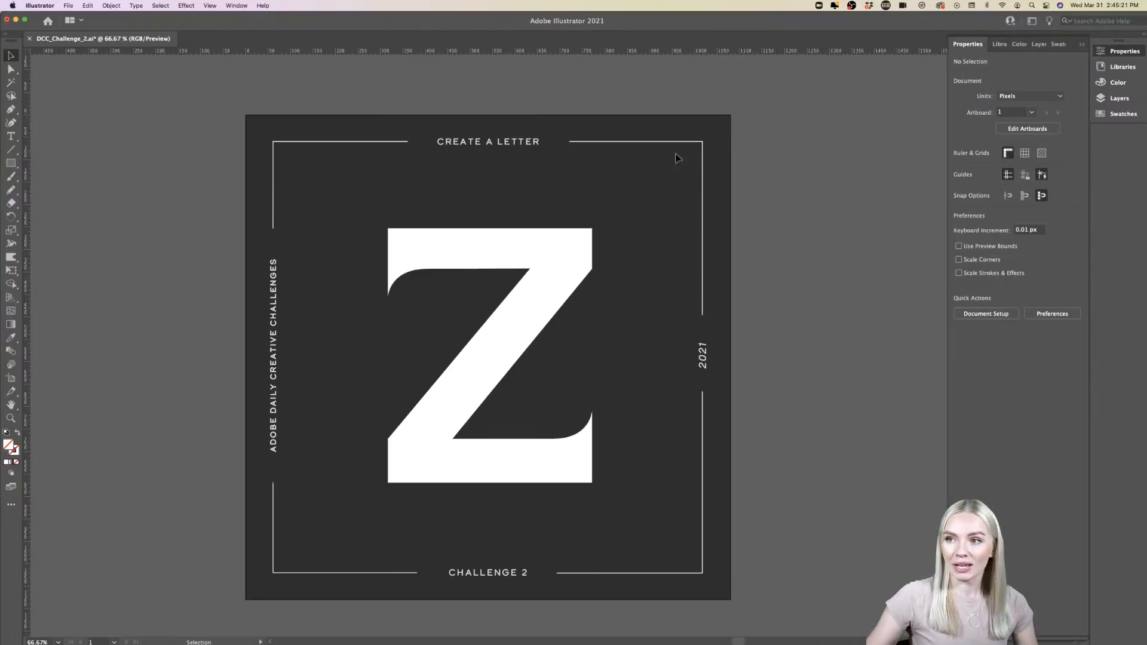
left_click(73, 8)
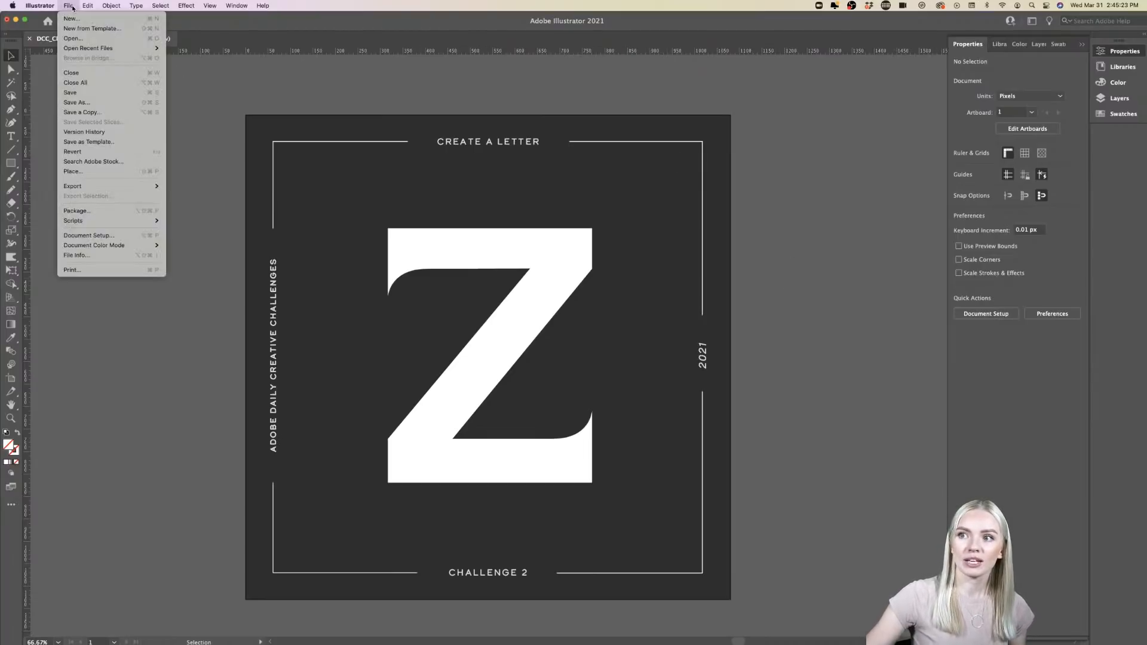
mouse_move(98, 188)
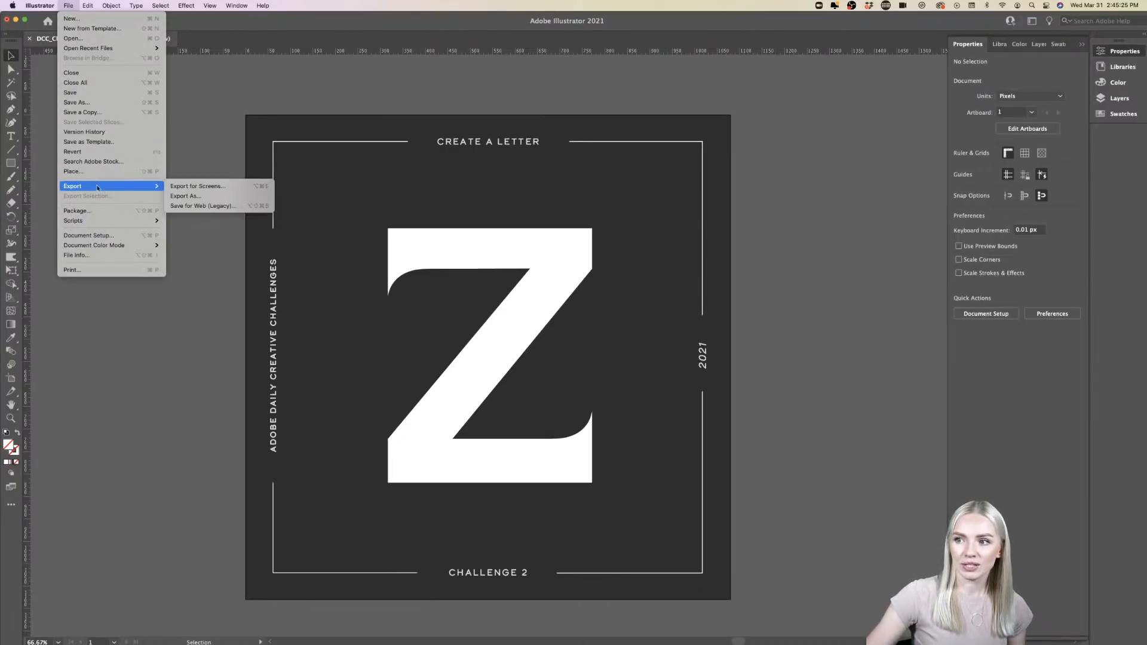
left_click(186, 196)
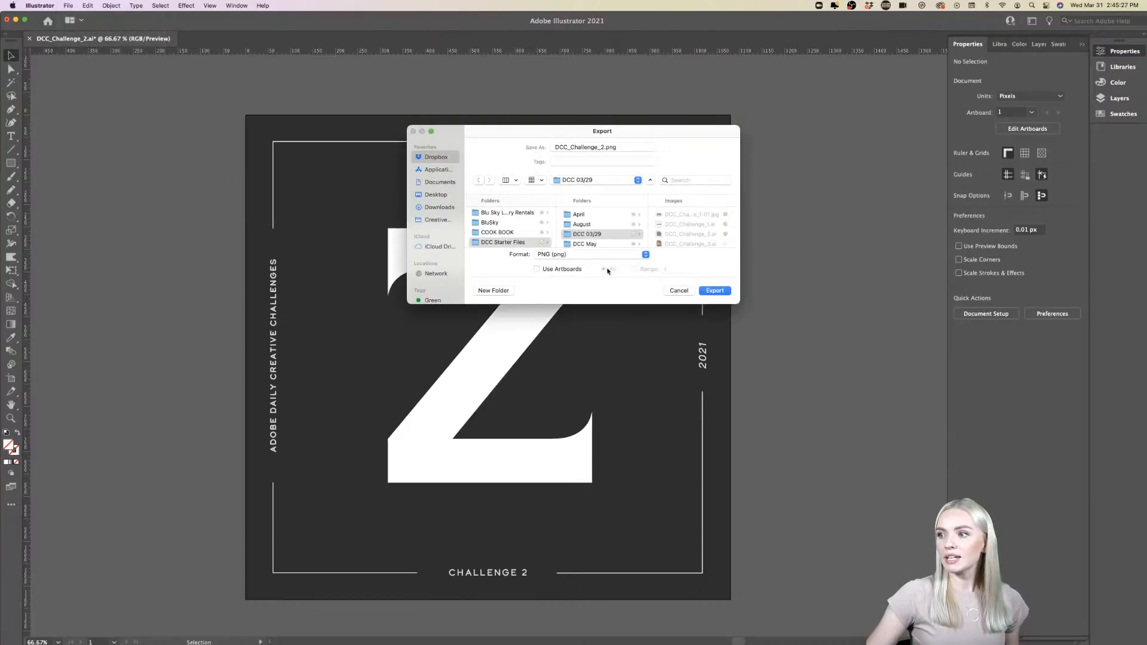
left_click(646, 255)
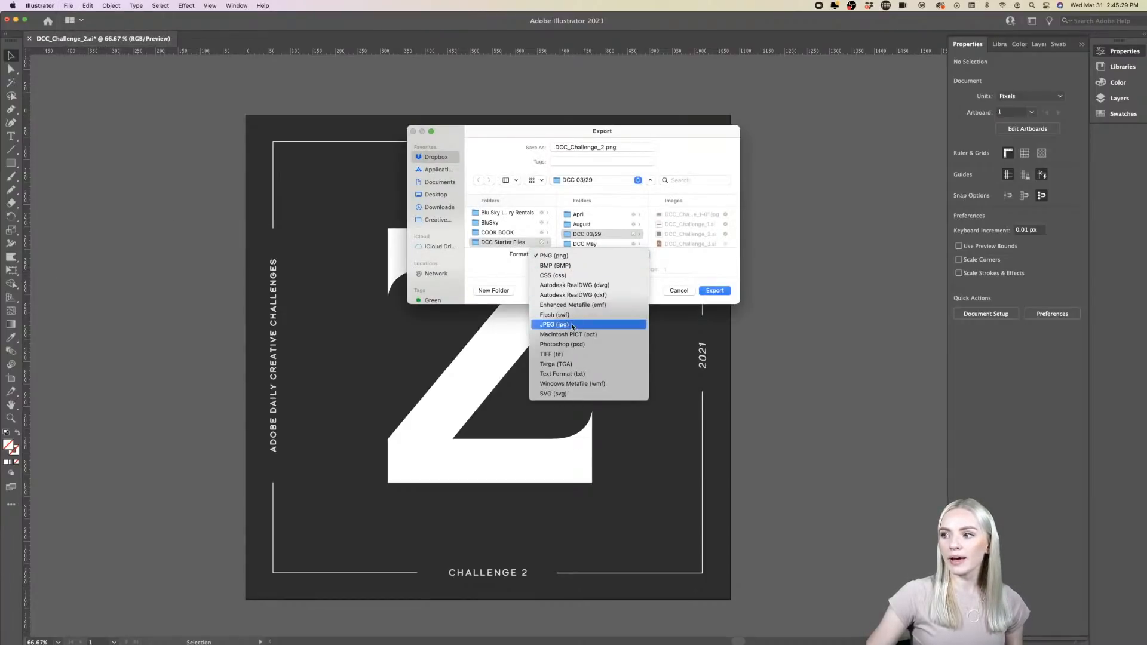
left_click(574, 325)
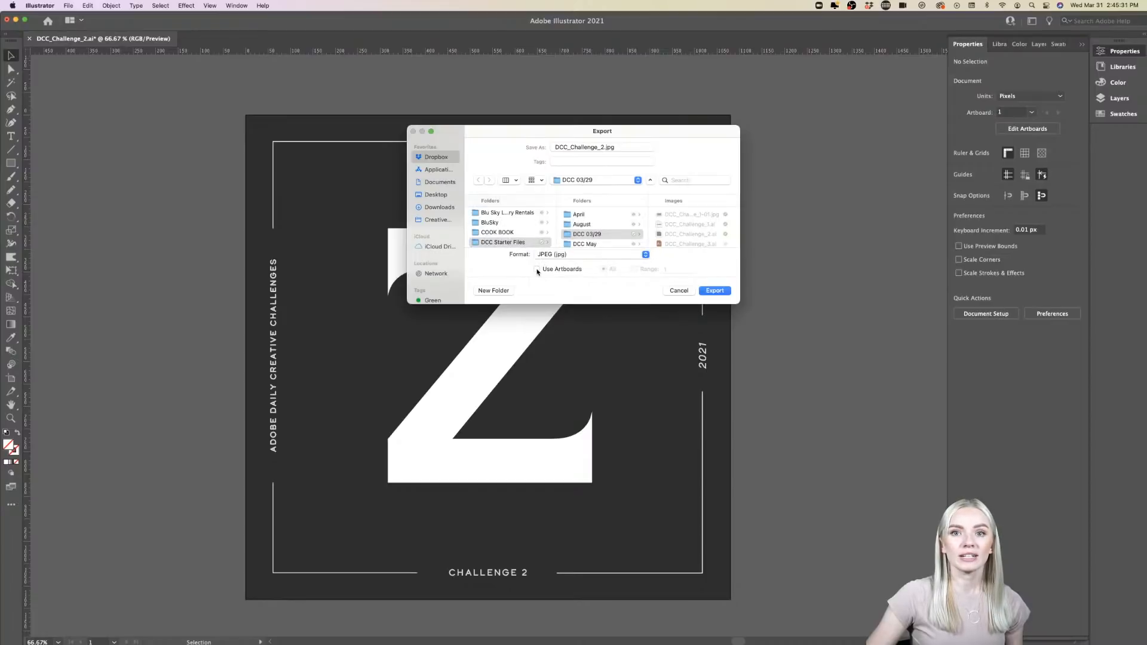
left_click(536, 269)
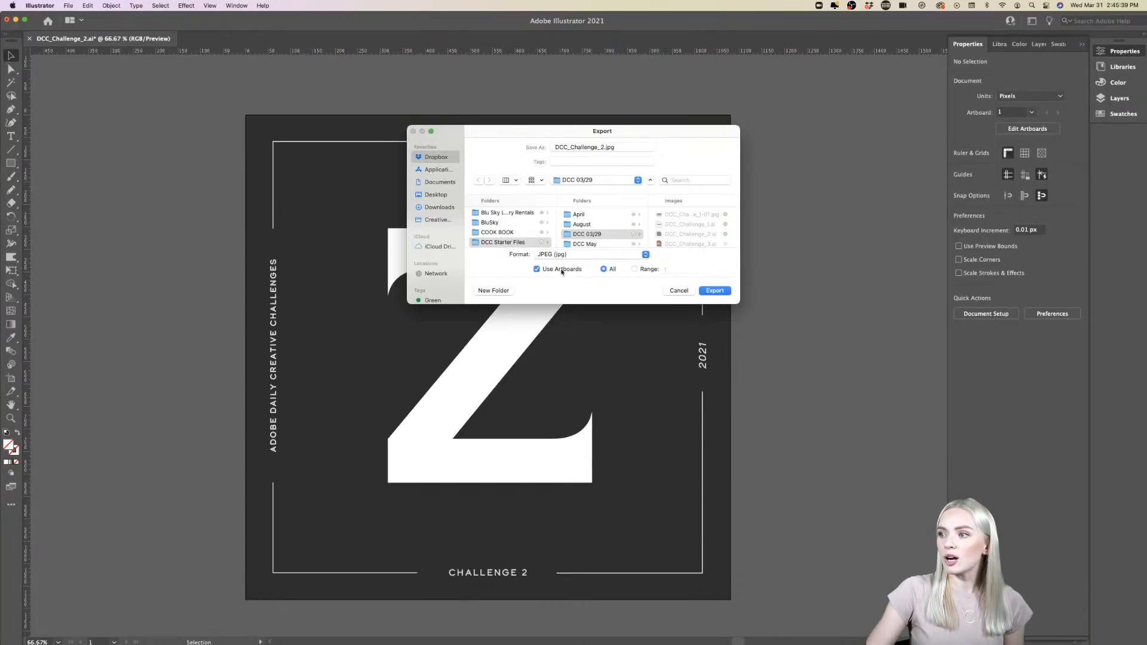
left_click(715, 291)
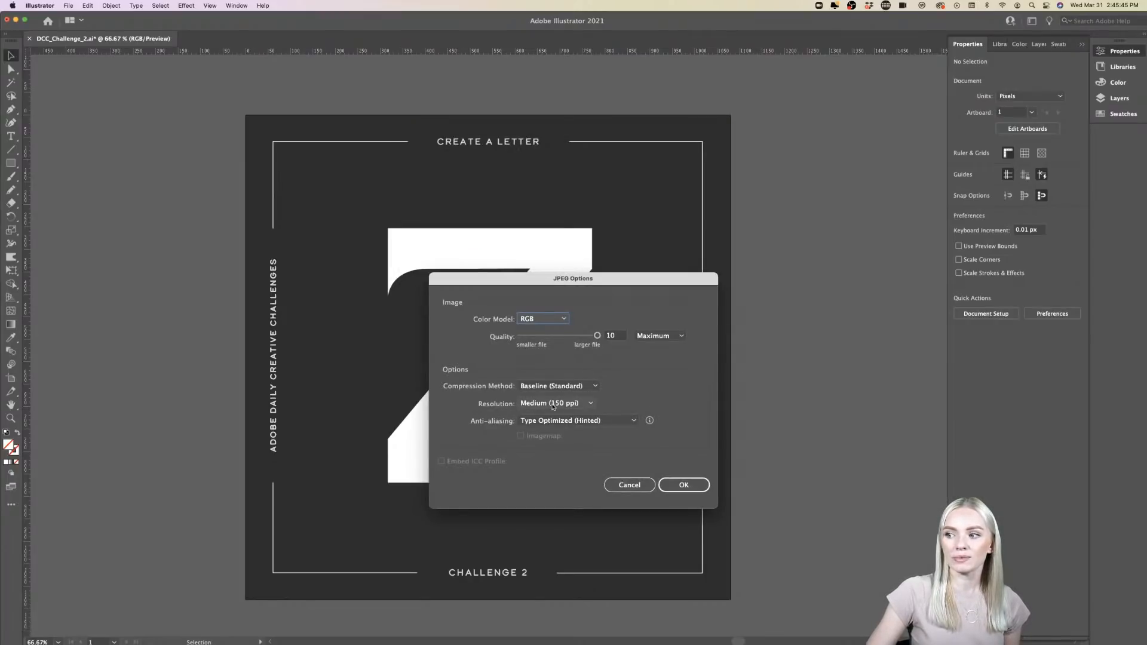
- Set the JPEG options to the RGB color model, quality 10 and 36 ppi resolution, and complete the export
scroll(585, 404, "up", 2)
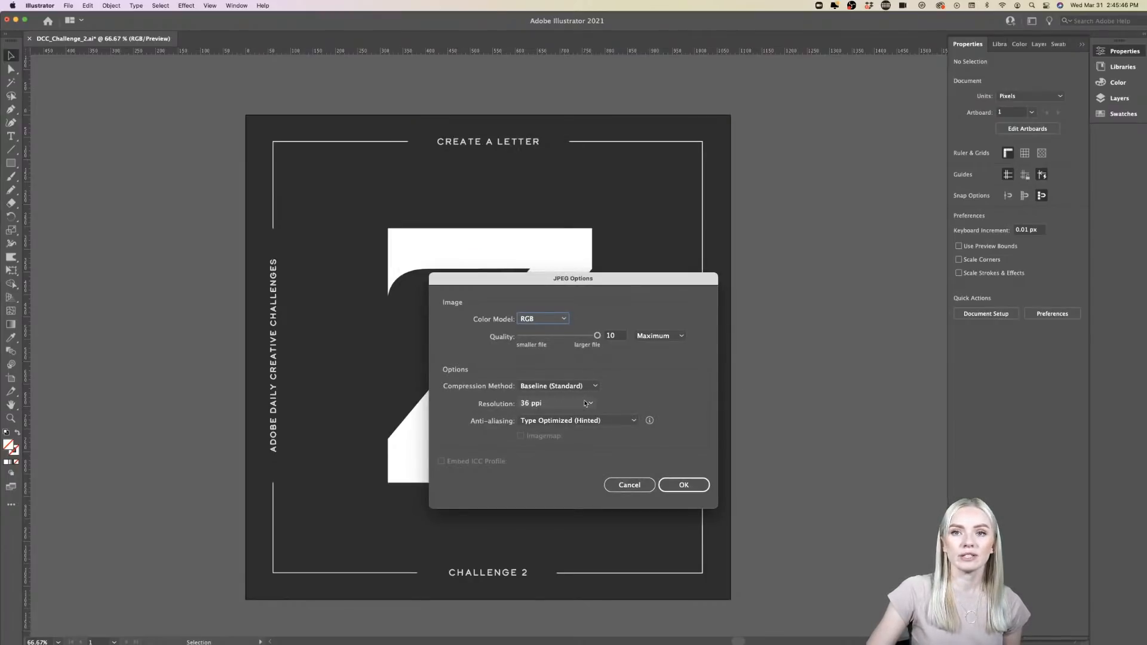
left_click(564, 319)
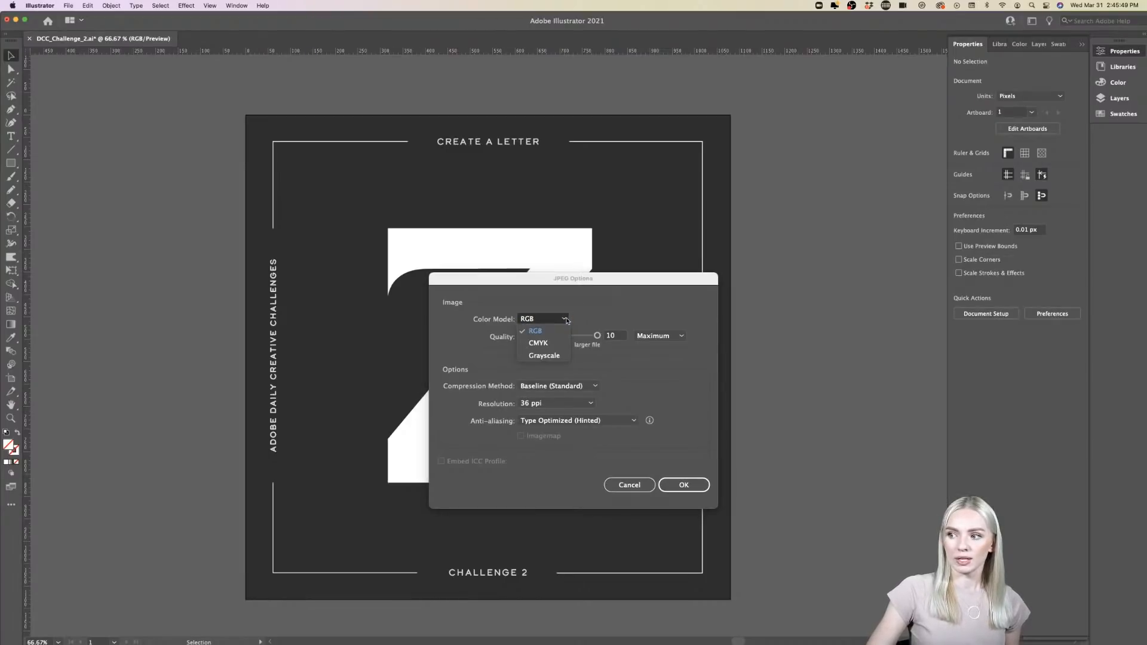
left_click(567, 321)
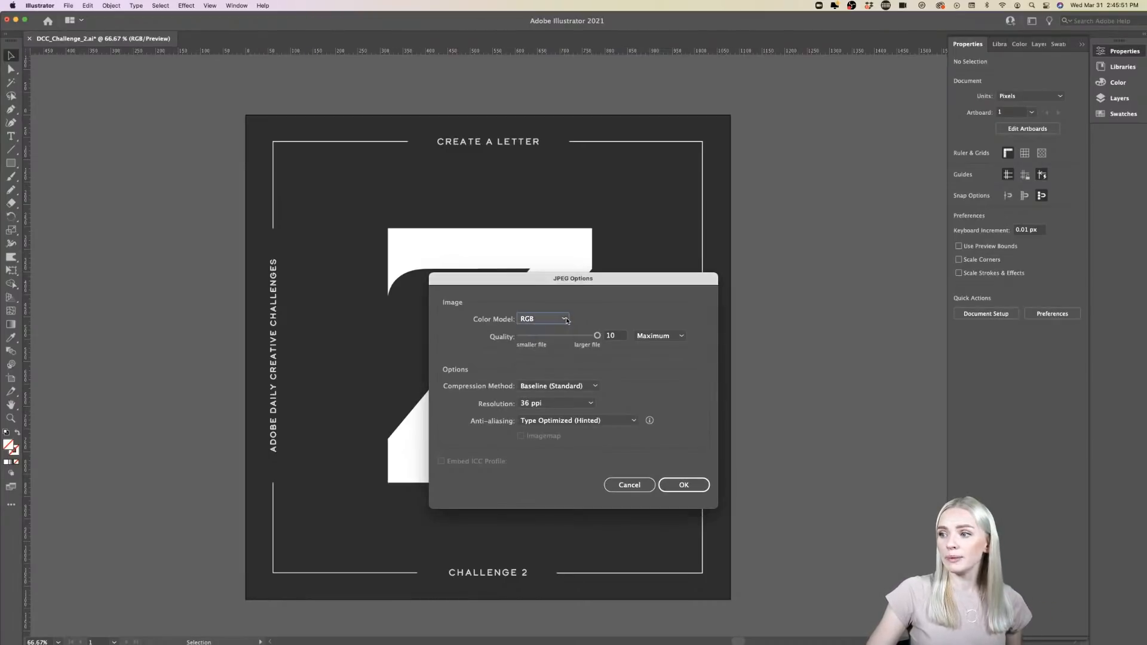
left_click(613, 336)
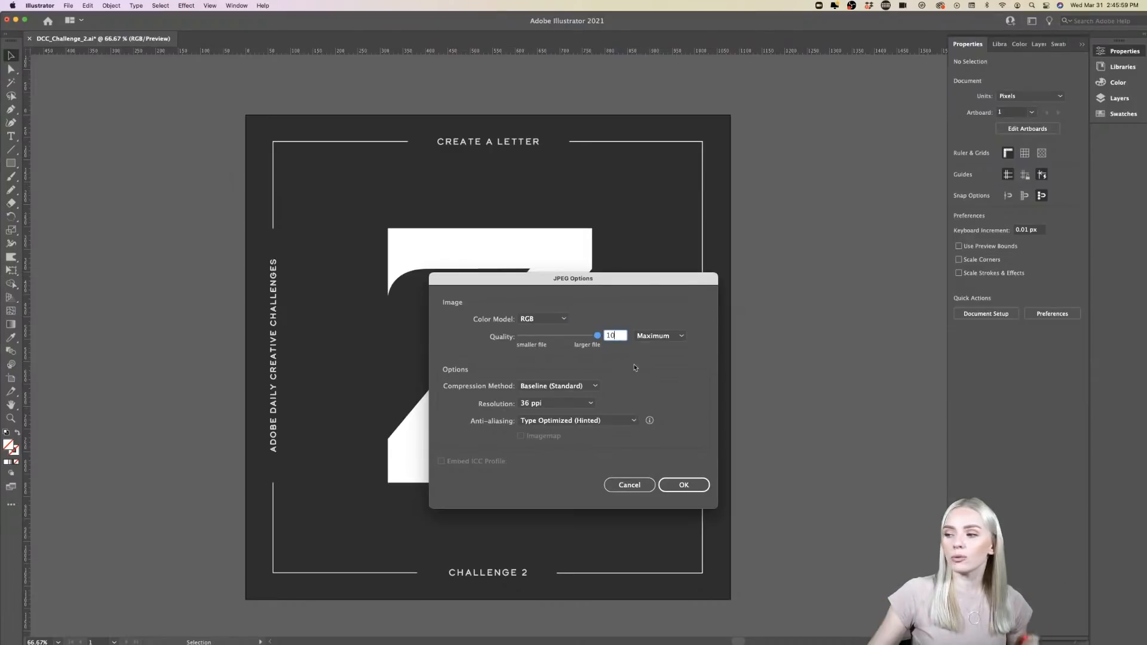
left_click(682, 484)
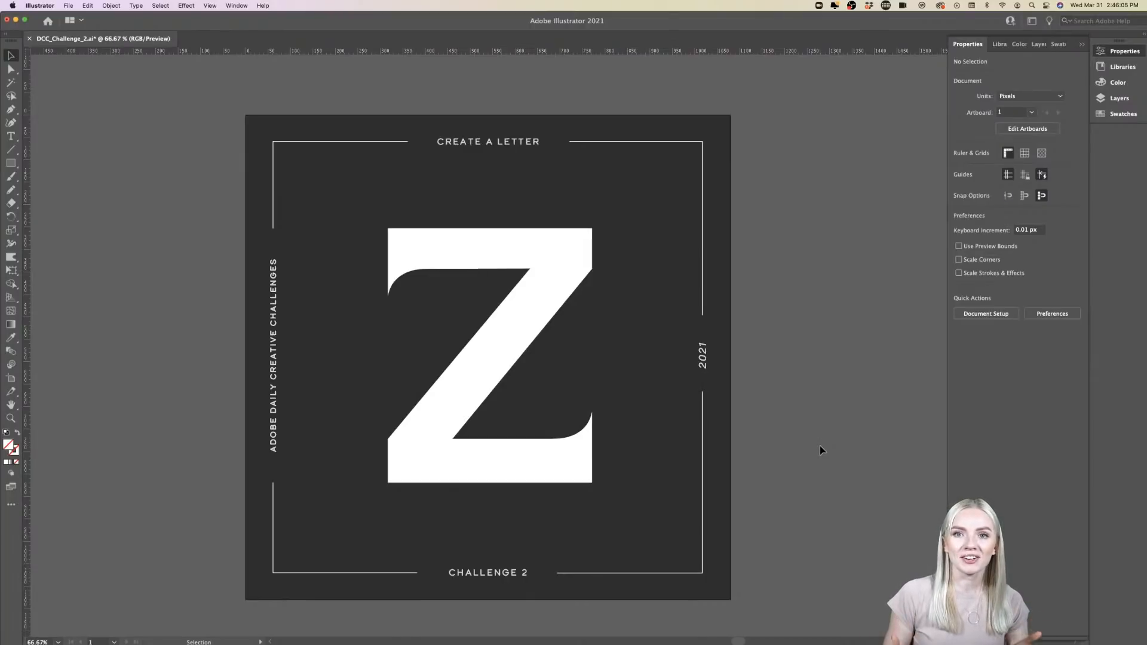
- Switch to Safari and open the challenge channel of the Adobe Illustrator Discord server, leaving the file chooser without picking a file
mouse_move(670, 624)
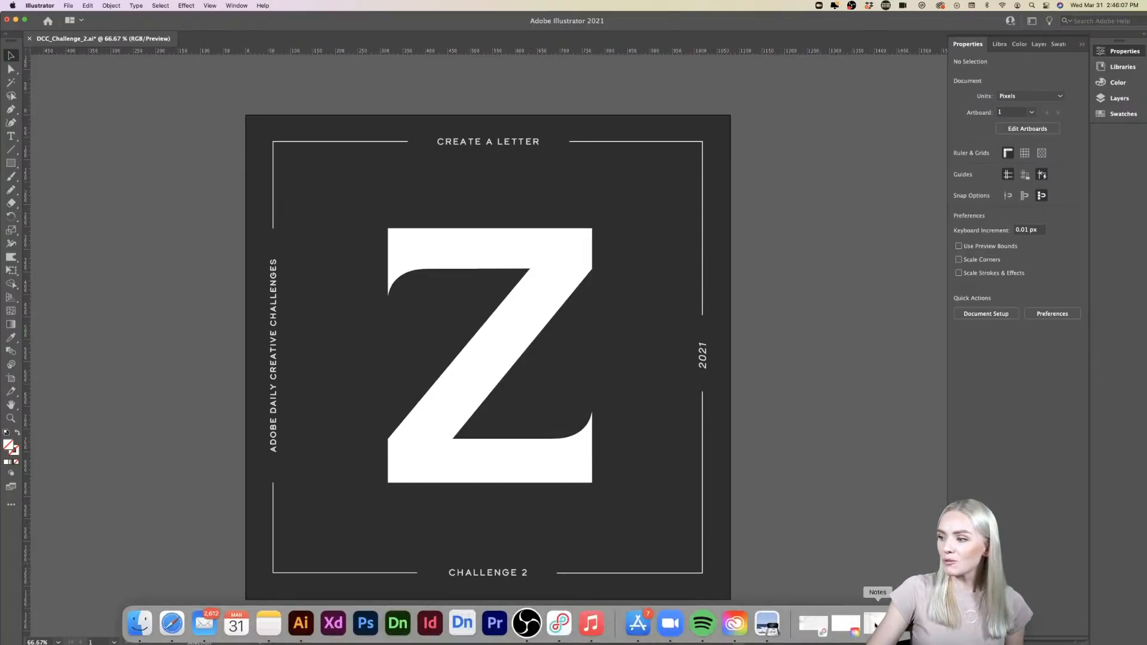
left_click(946, 623)
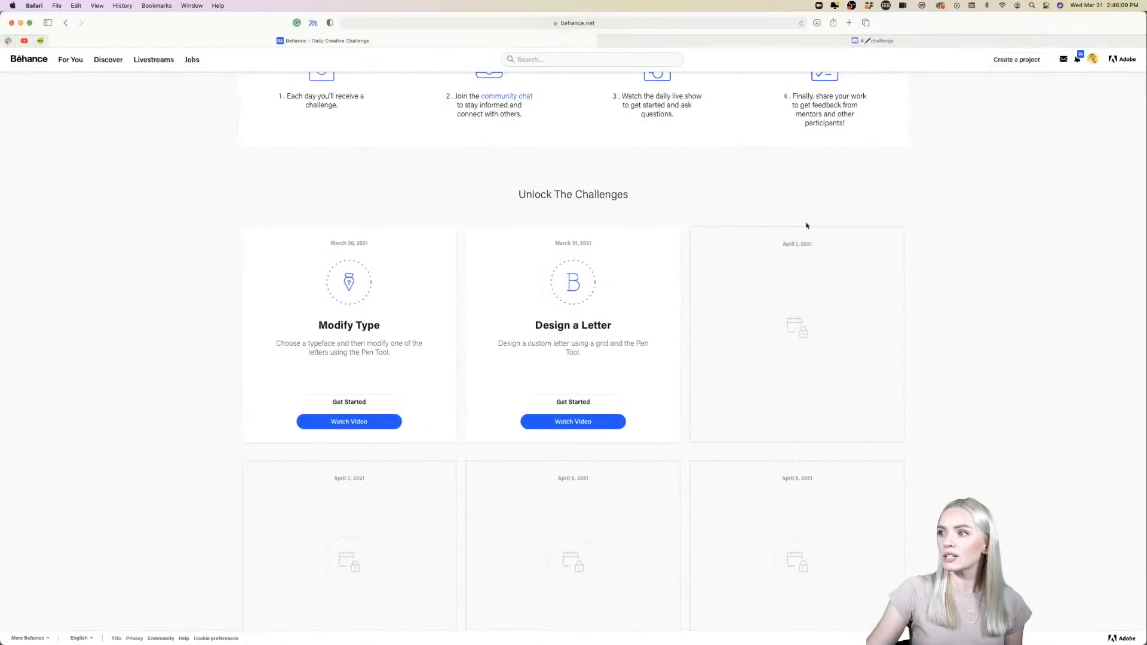
left_click(728, 37)
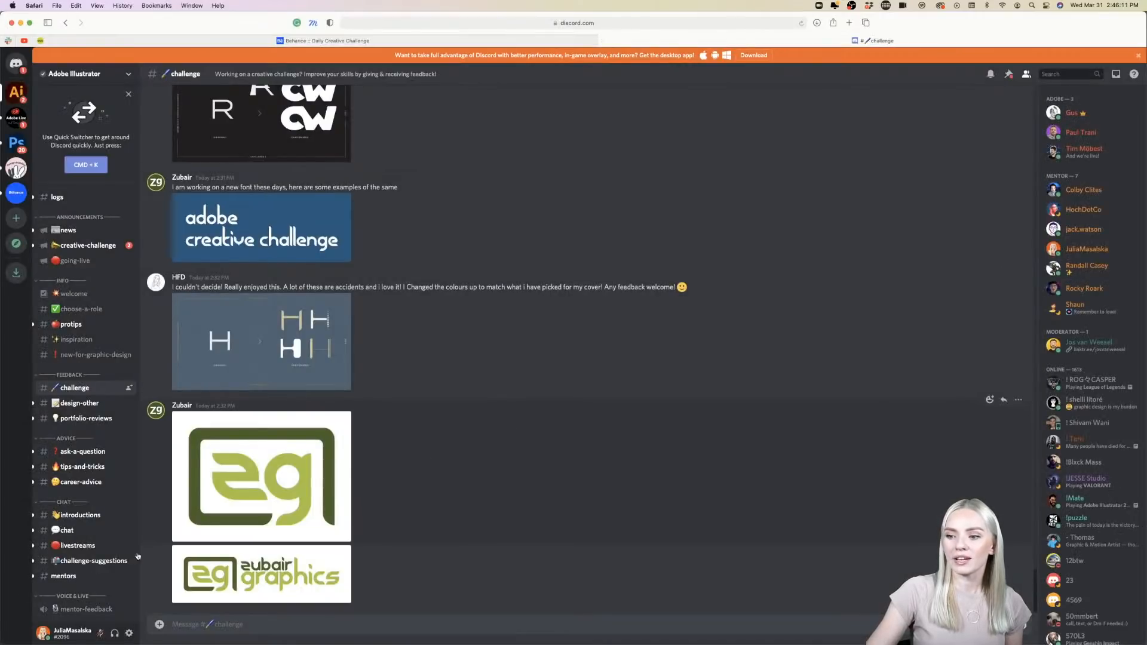
left_click(159, 625)
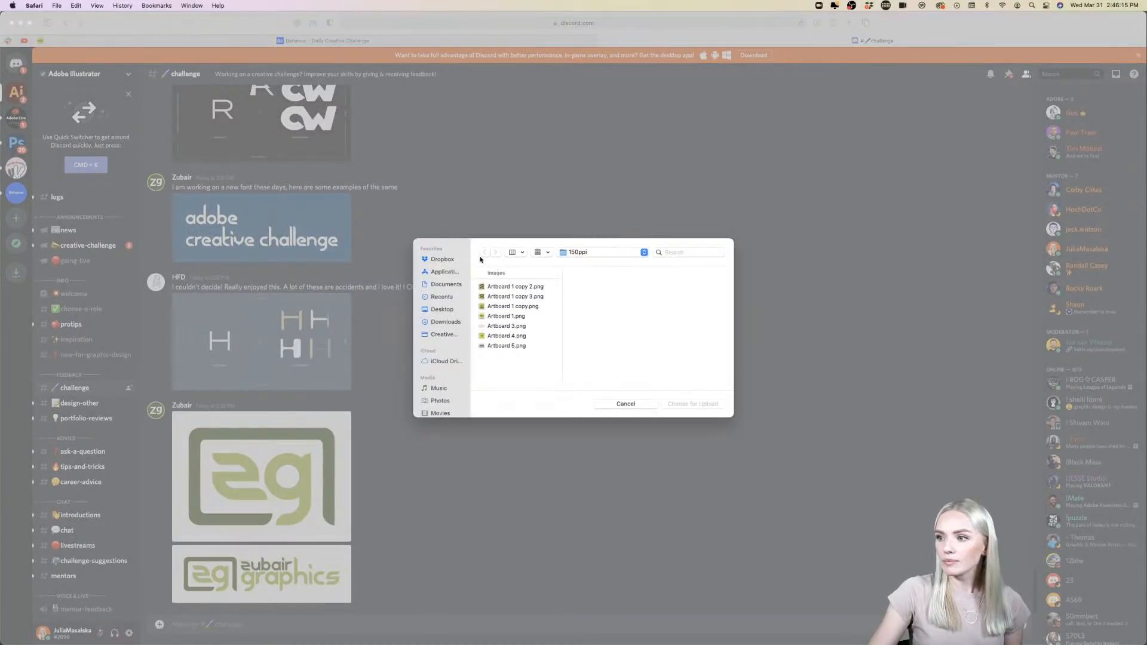
left_click(626, 405)
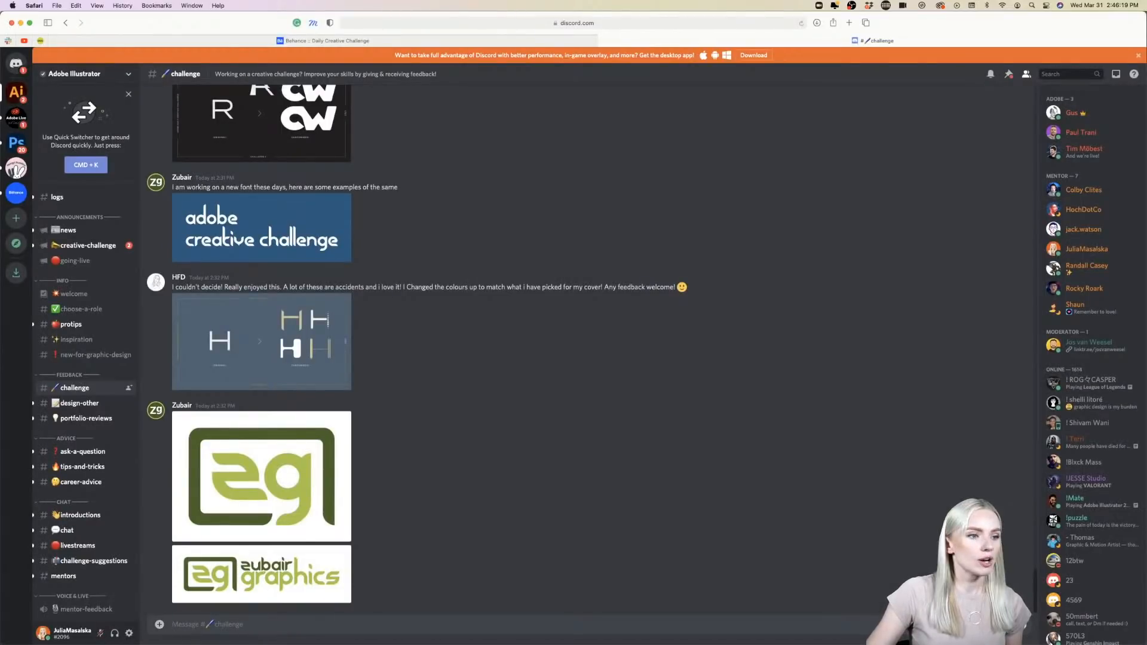
- Switch to Finder and add the exported DCC_Challenge_2-01.jpg from the DCC 03/29 folder as an upload to the Discord challenge channel
key("super+Tab")
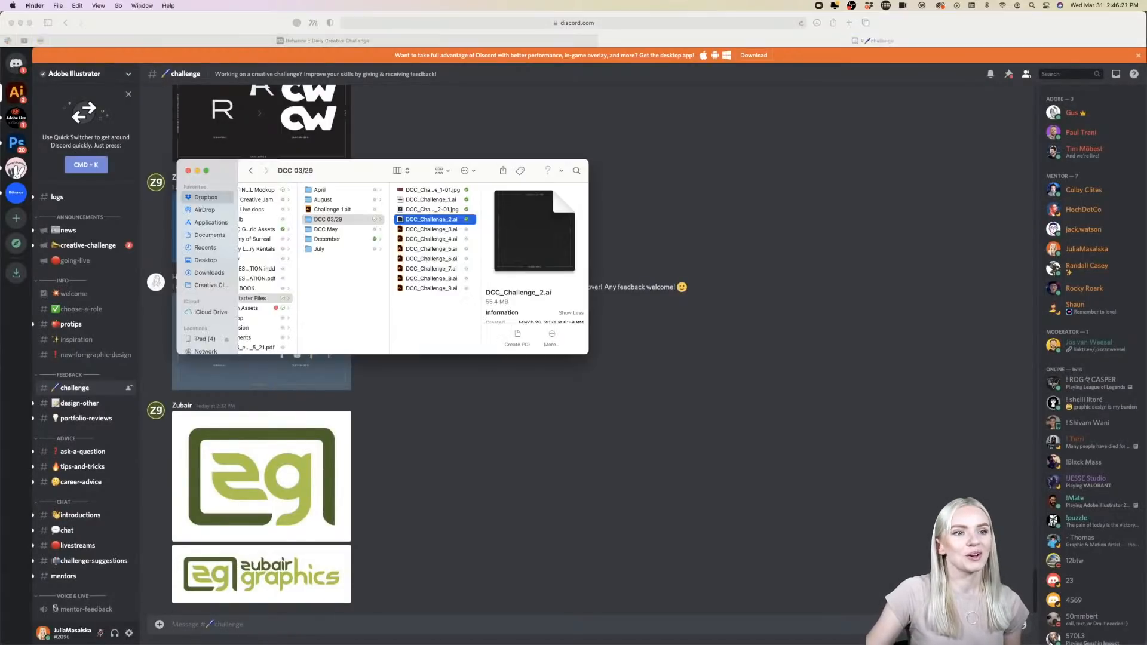
left_click_drag(374, 174, 0, 214)
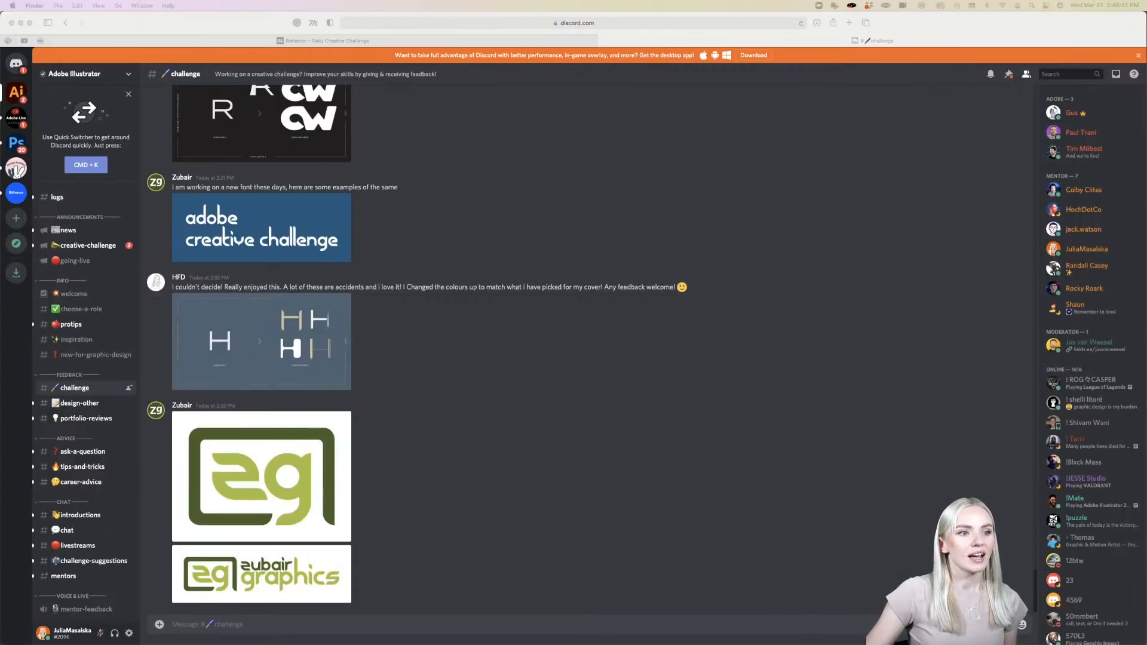
left_click_drag(3, 460, 559, 353)
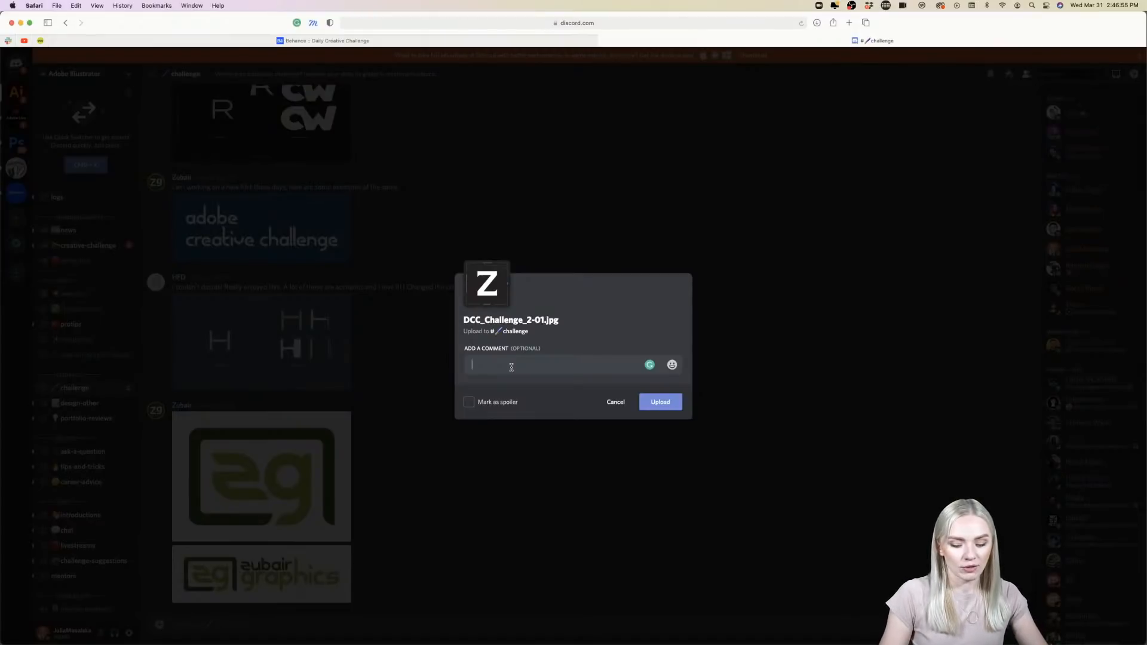
- Add the comment "My Challenge of today Letter Z" with the Illustrator emoji to the image and post it in the channel
type("My ")
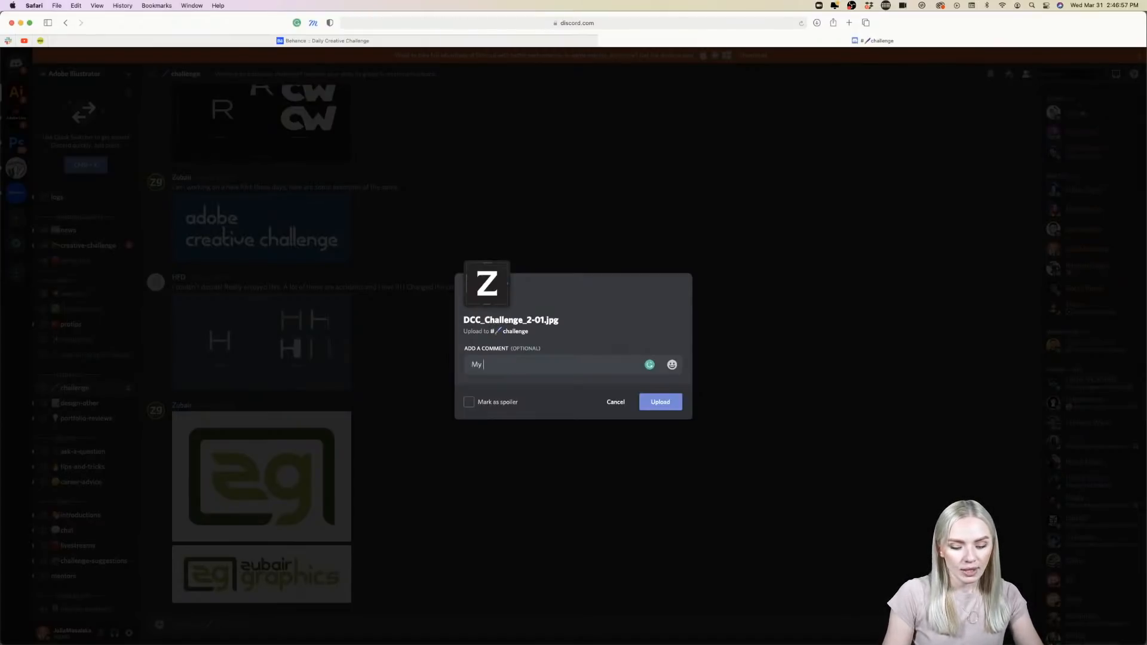
type("Challenge of ")
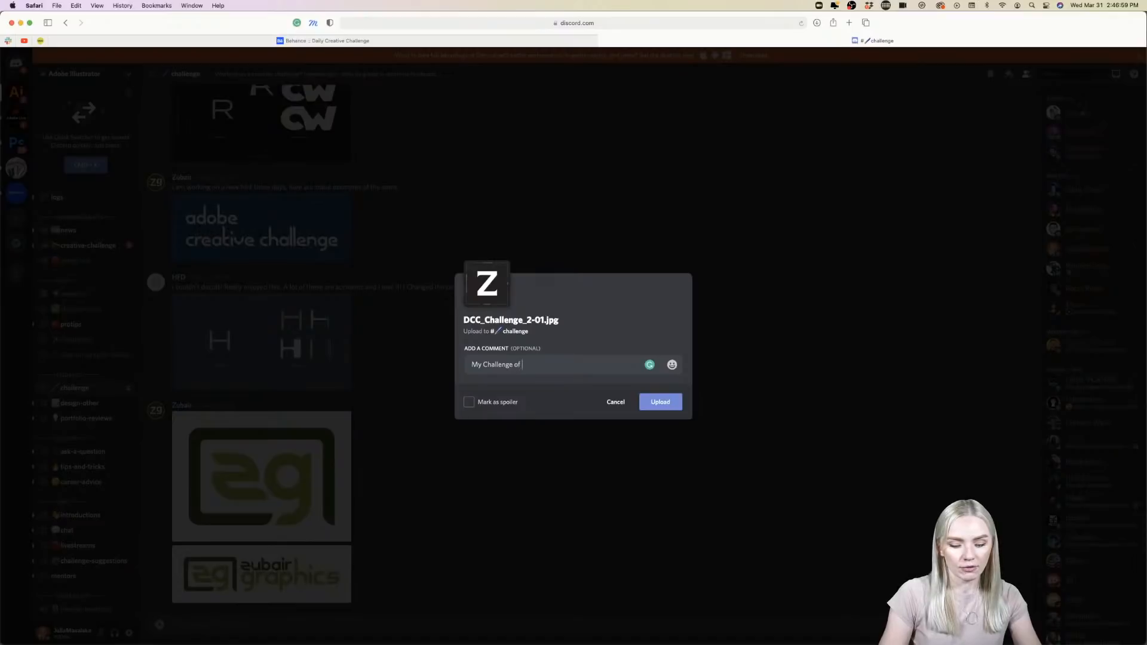
type("t")
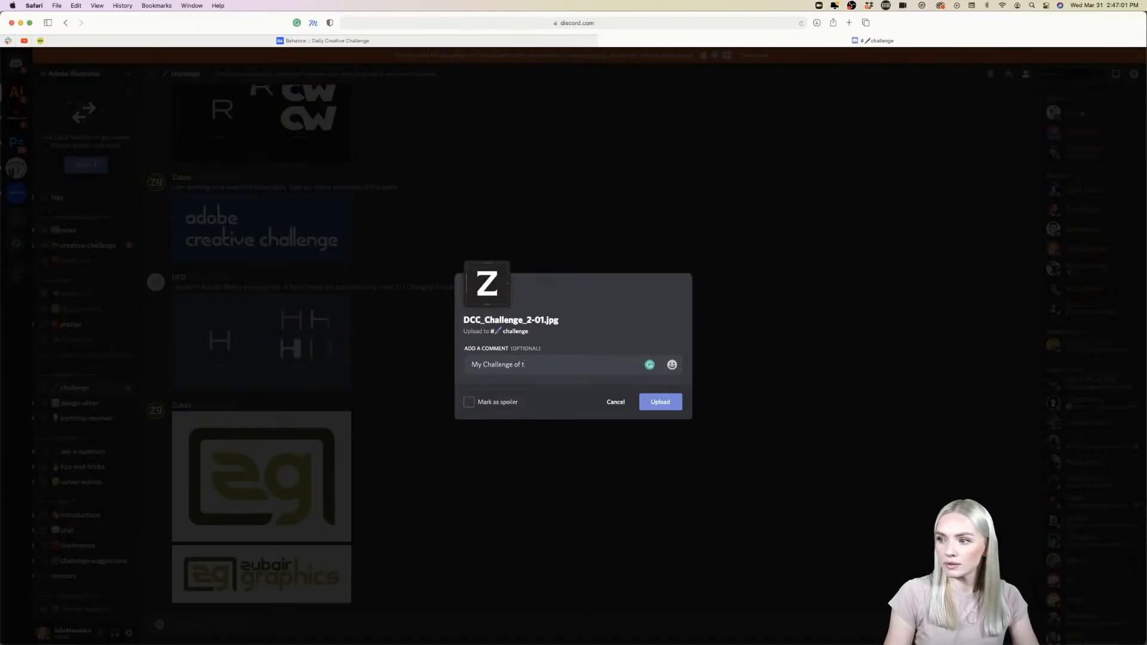
type("oday Le")
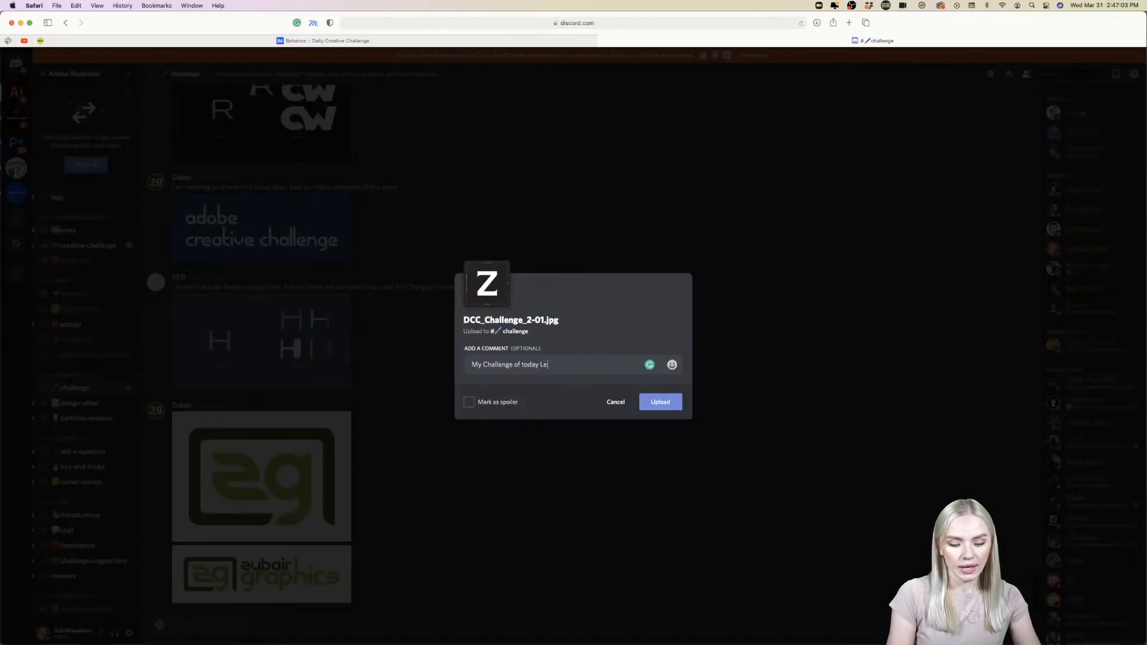
type("tter Z")
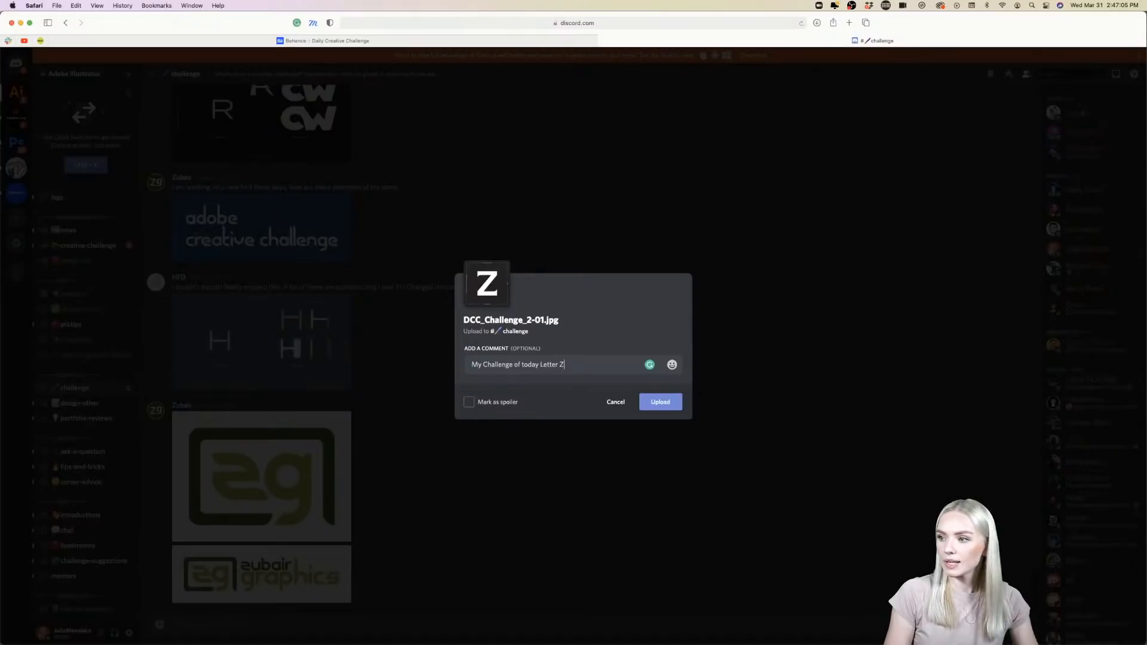
left_click(673, 365)
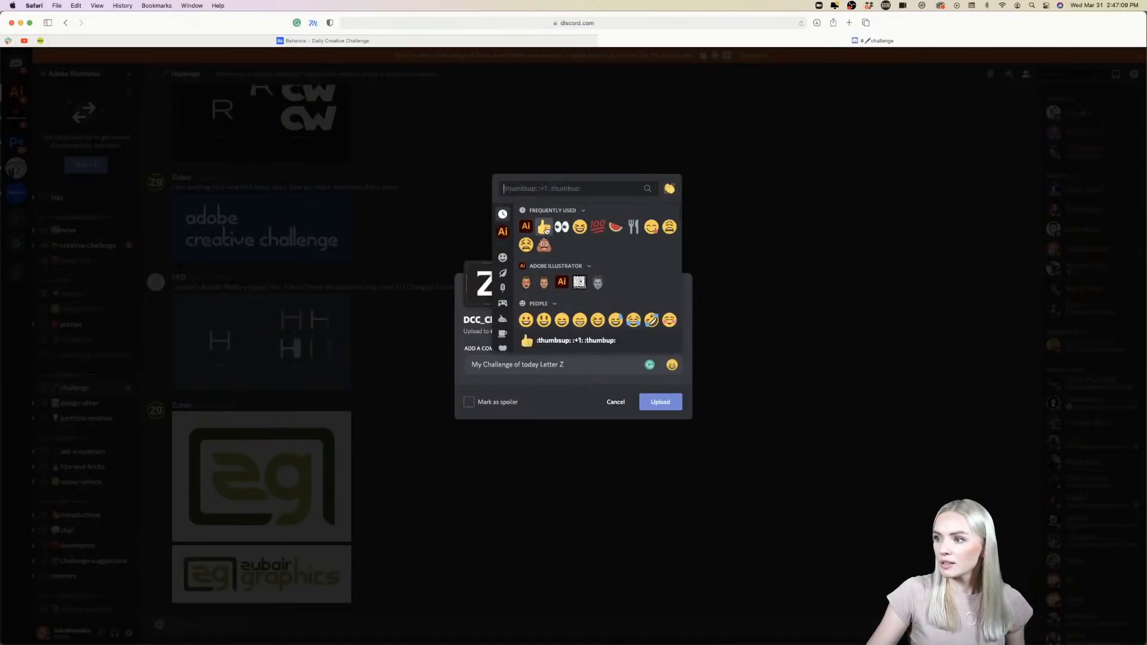
left_click(525, 227)
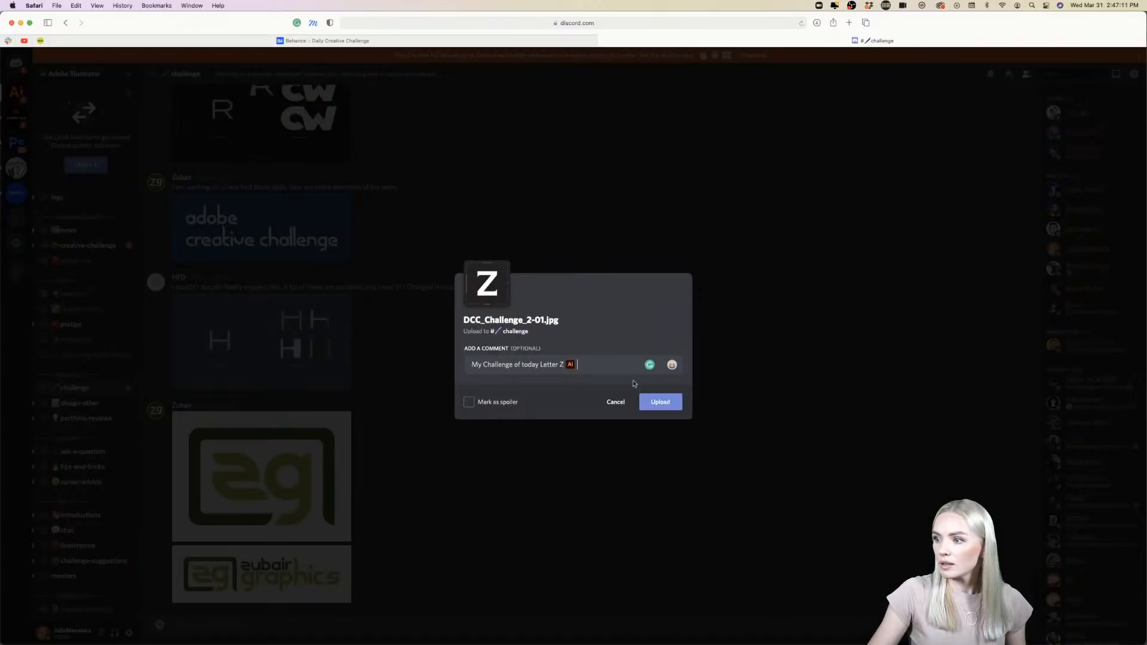
left_click(658, 402)
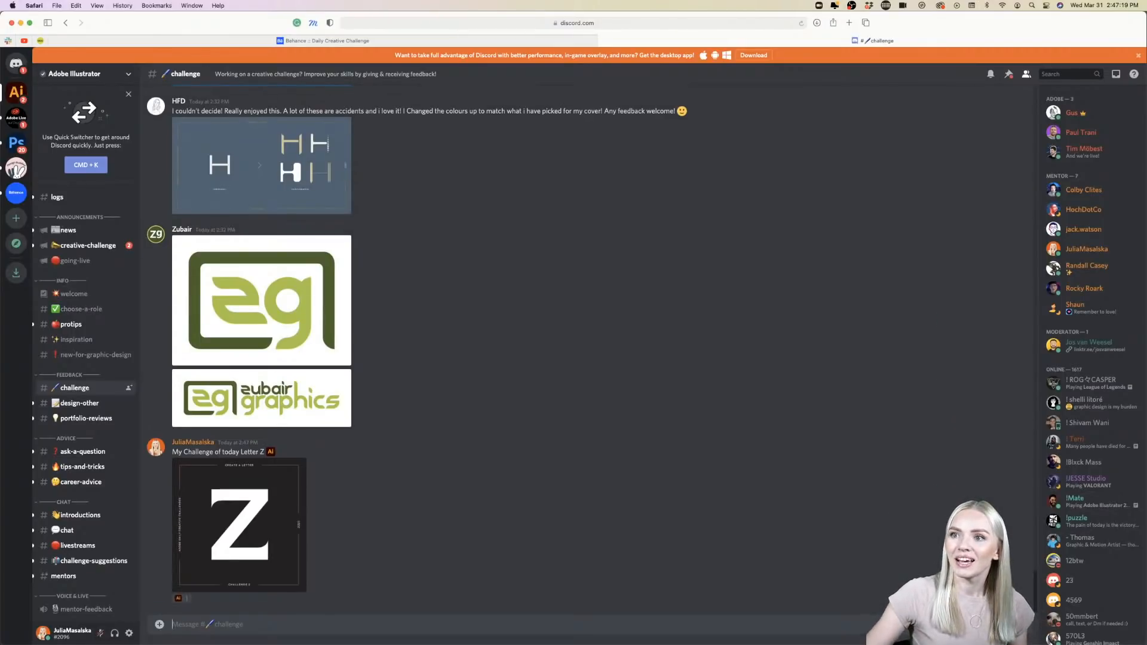
- Switch back to Illustrator, move the two curved serifs slightly away from the Z, and undo both moves
left_click(21, 23)
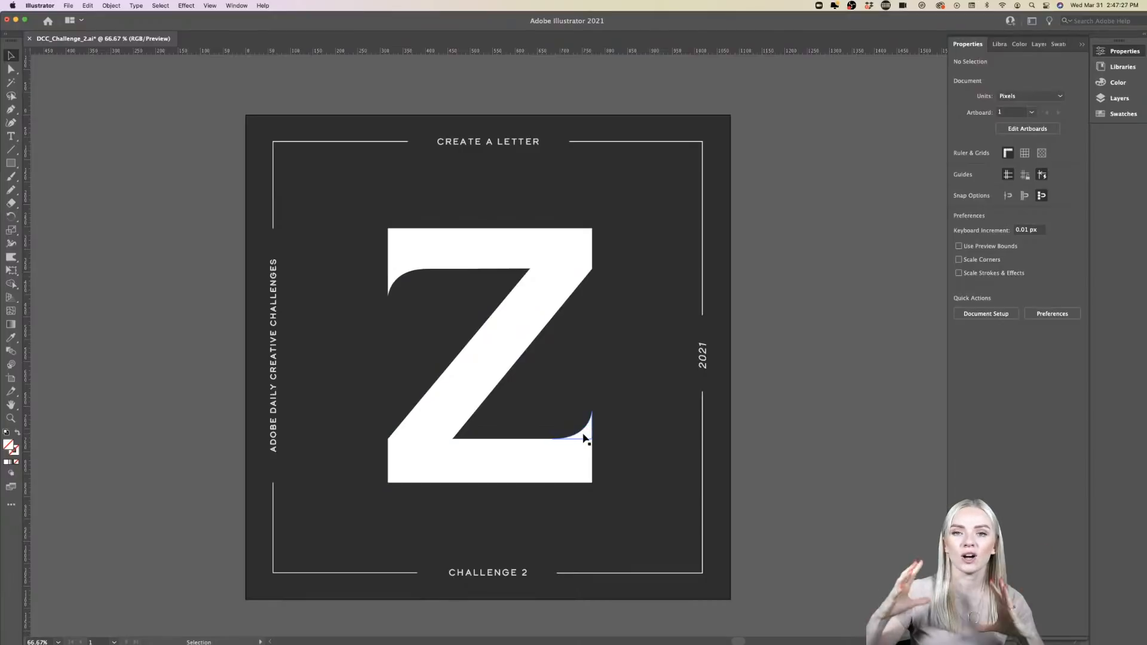
left_click_drag(585, 438, 581, 419)
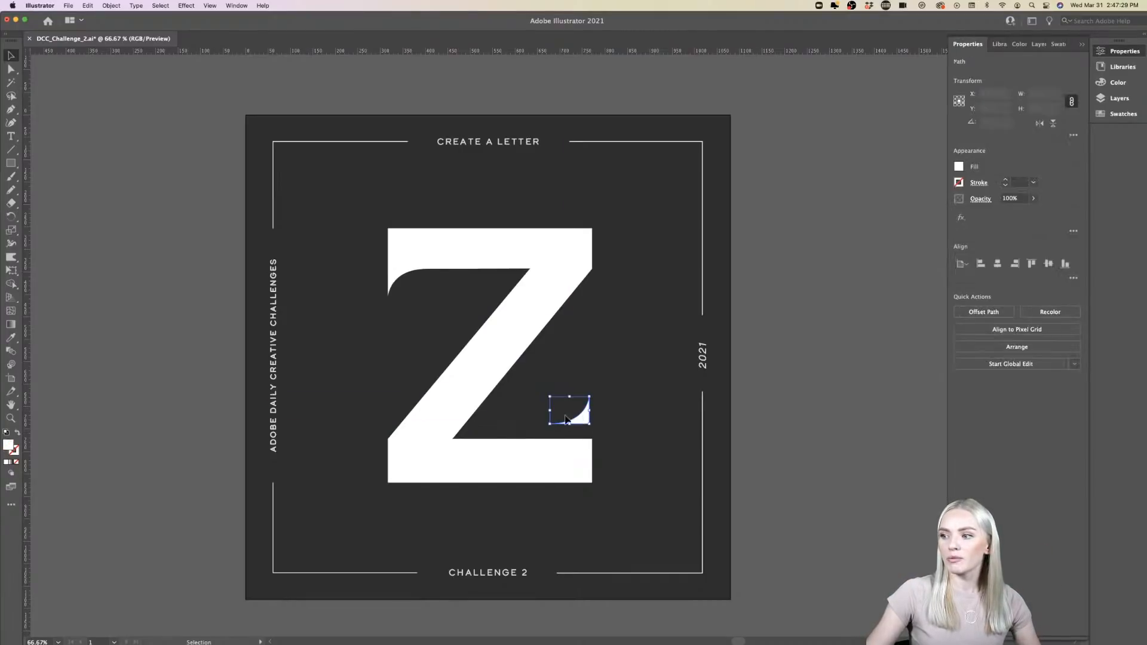
left_click_drag(394, 275, 395, 286)
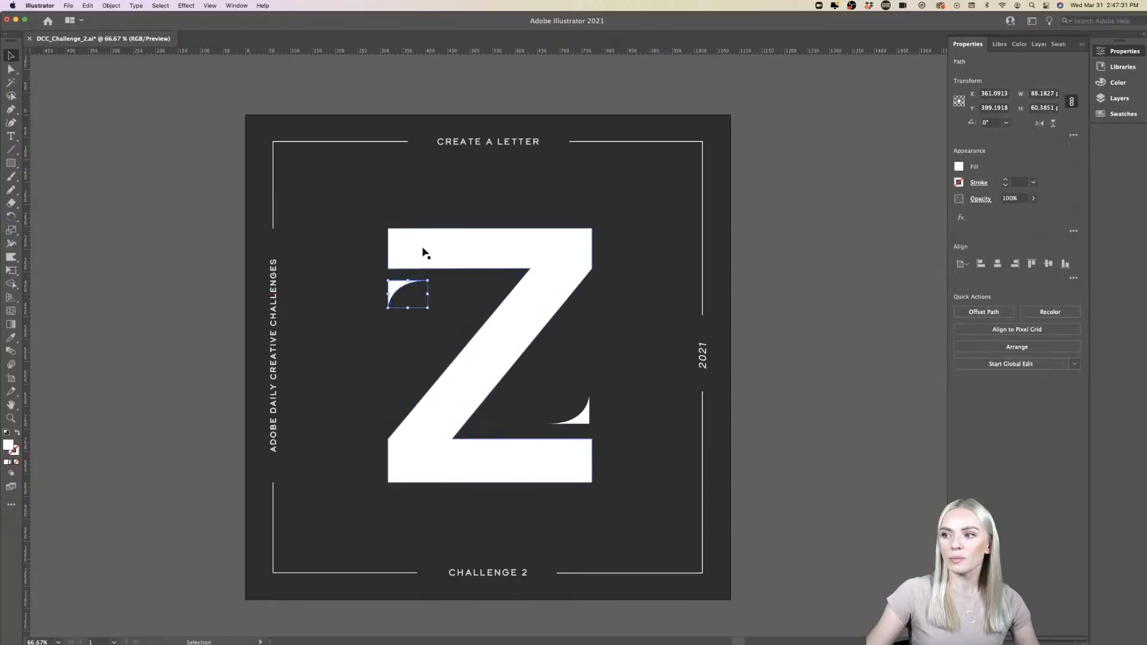
key("super+z")
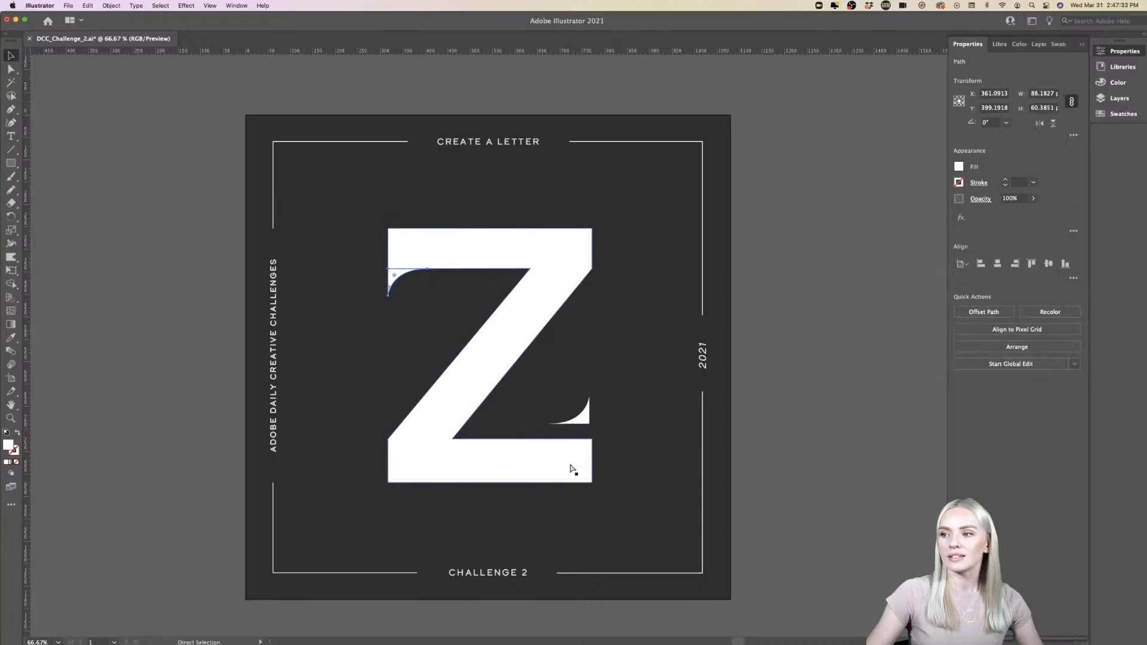
key("super+z")
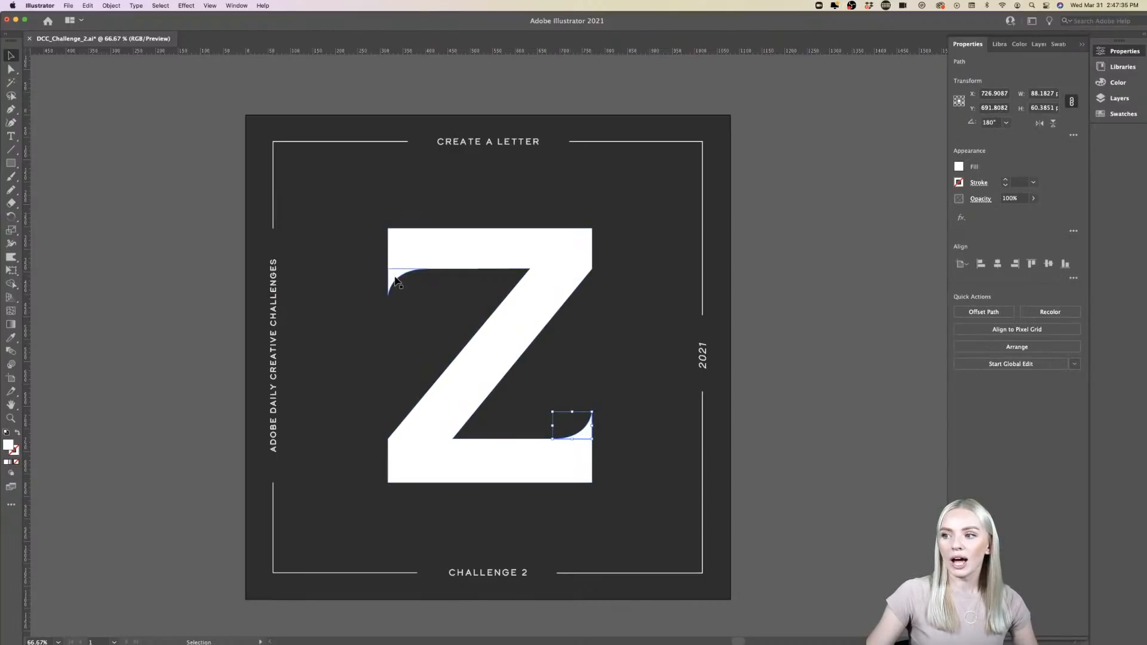
- Select the Z together with both curved serifs and unite the three shapes with Pathfinder
left_click(398, 279, "shift")
left_click(435, 248)
scroll(492, 415, "up", 2)
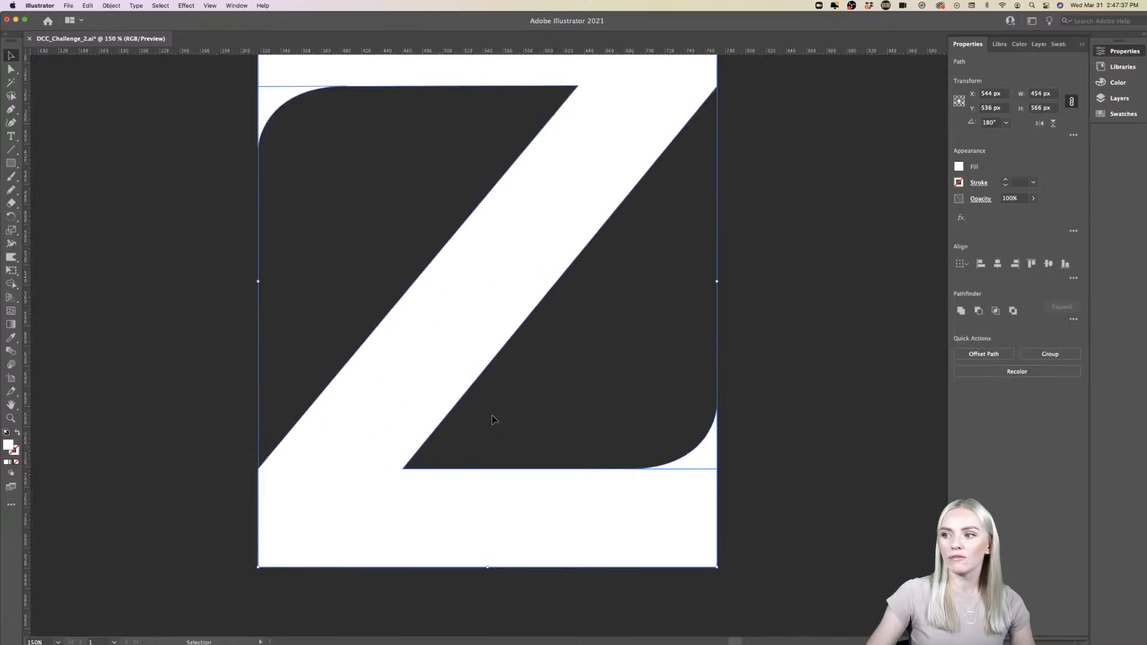
scroll(492, 415, "up", 3)
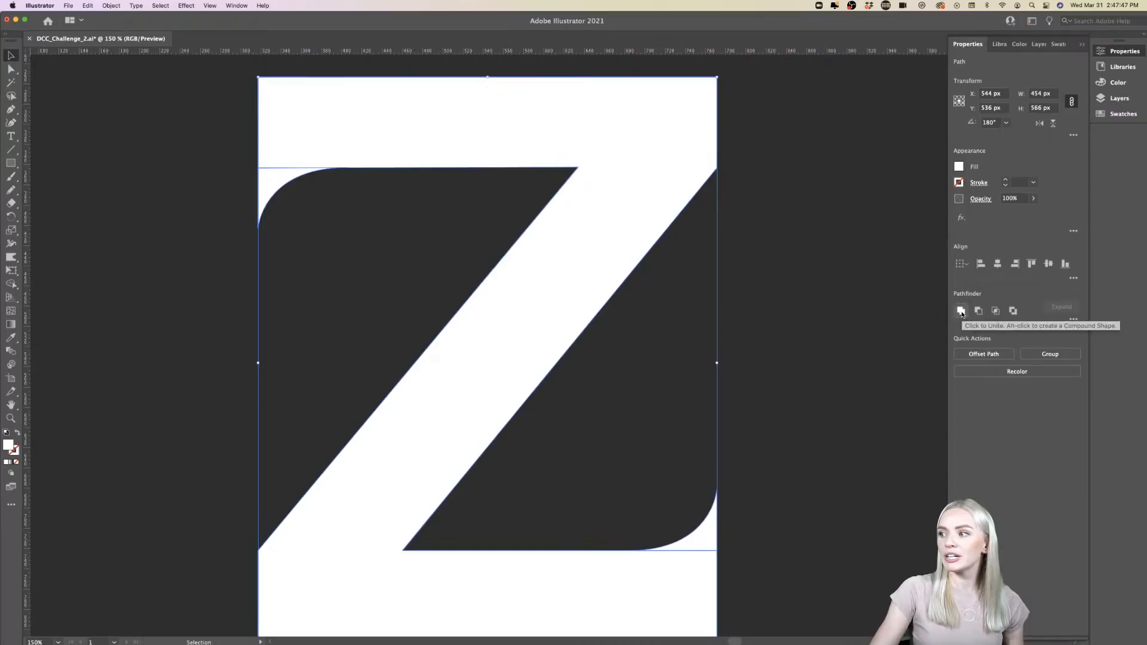
left_click(962, 311)
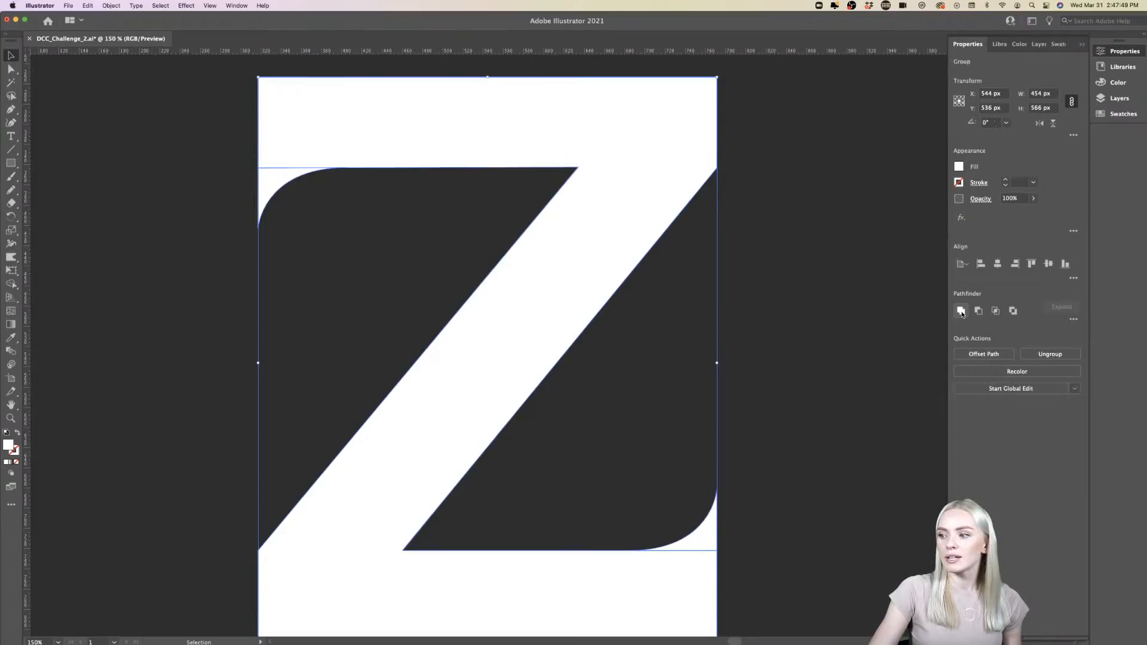
left_click(734, 582)
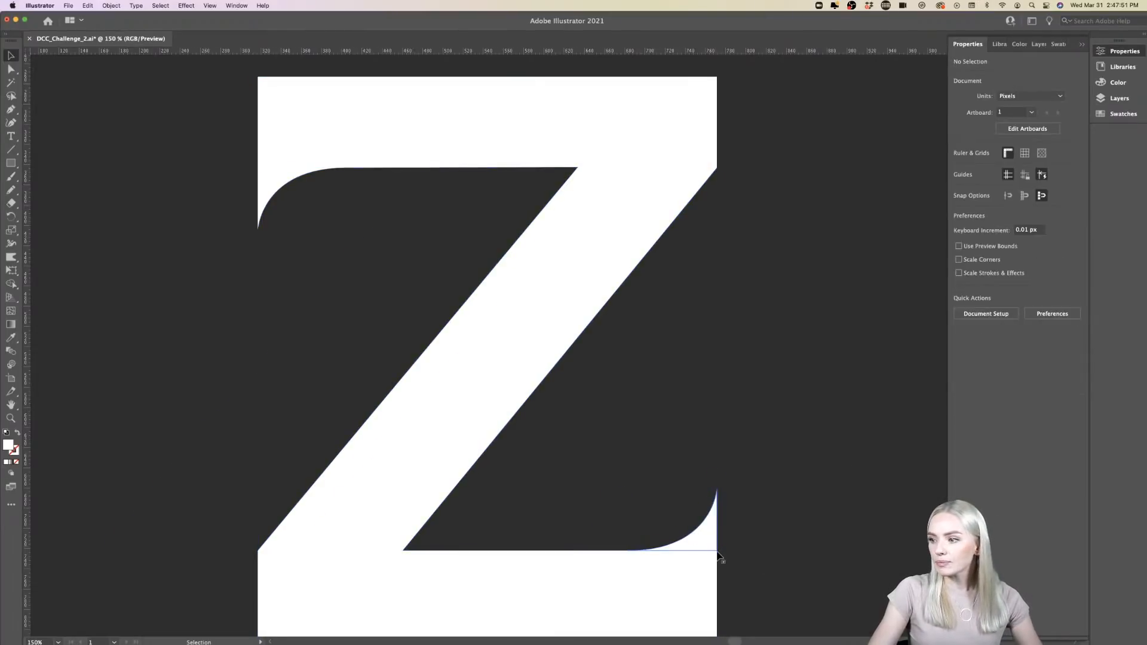
- Inspect the seam between the Z's base and its lower-right serif up close, and undo the unite
scroll(720, 554, "up", 5)
scroll(720, 554, "up", 4)
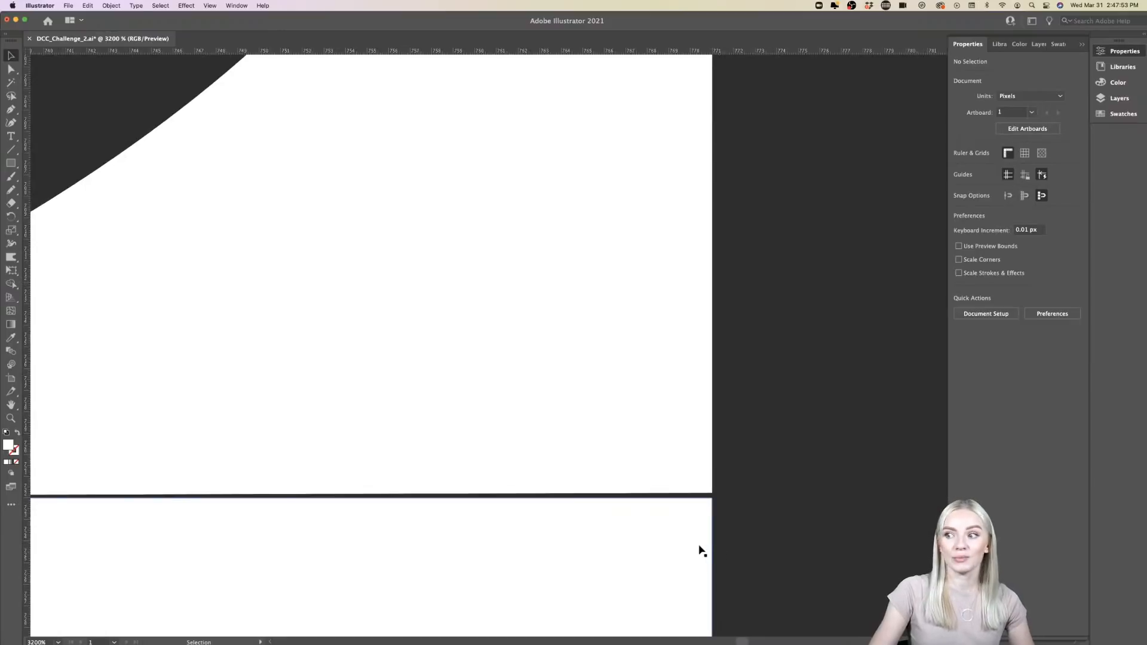
scroll(701, 550, "up", 2)
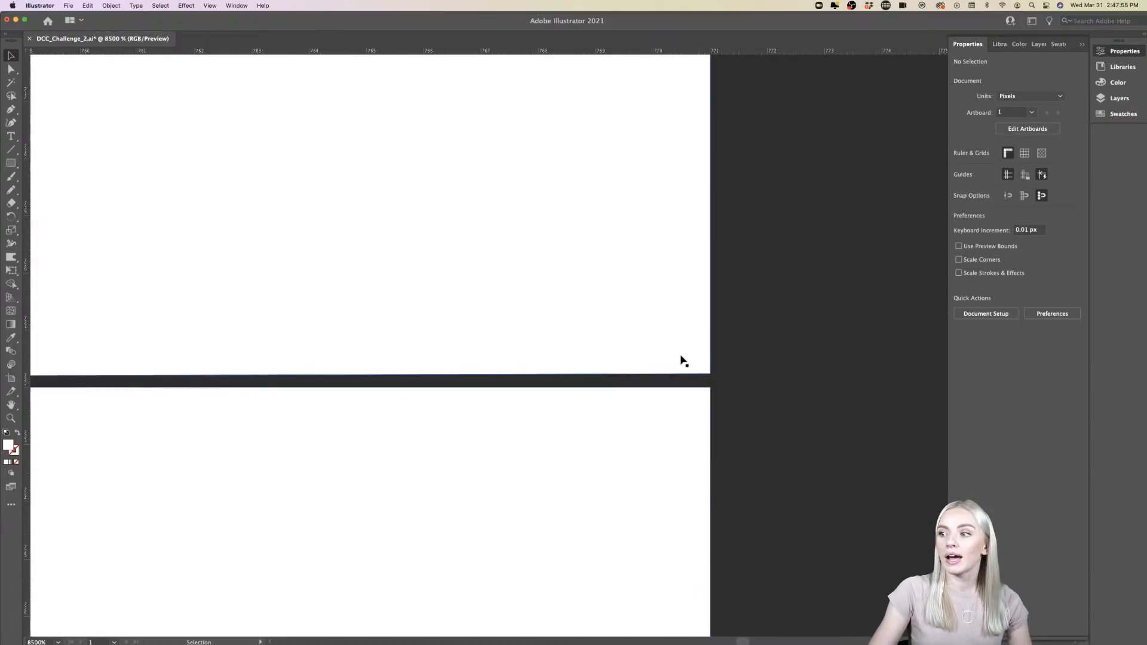
left_click(693, 377)
left_click(722, 383)
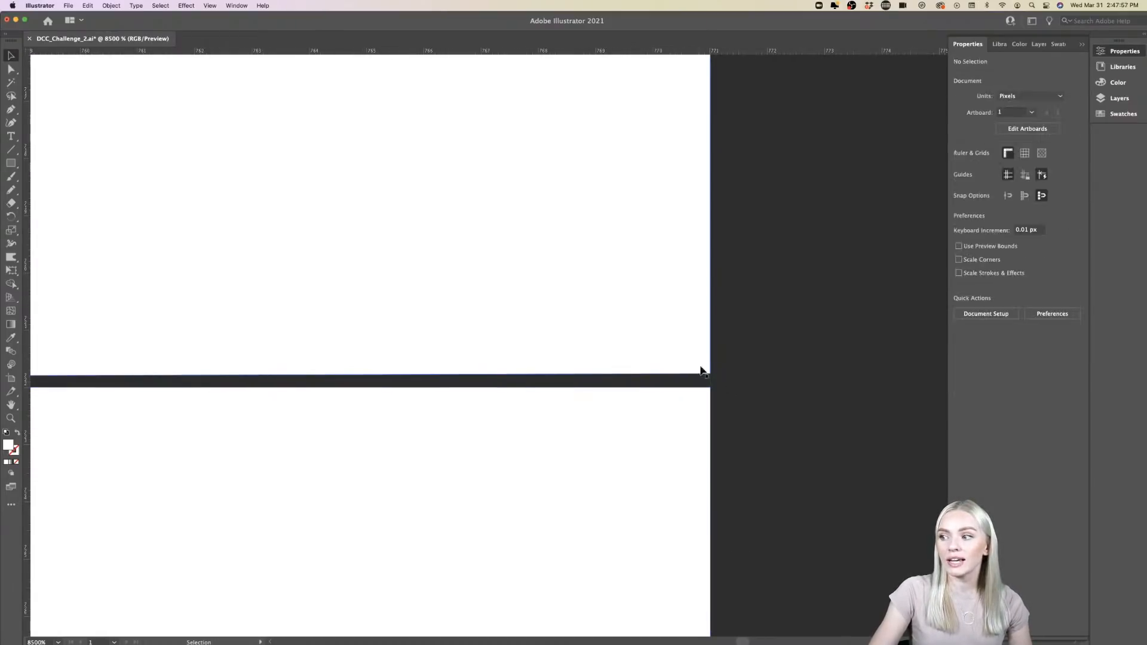
left_click(679, 338)
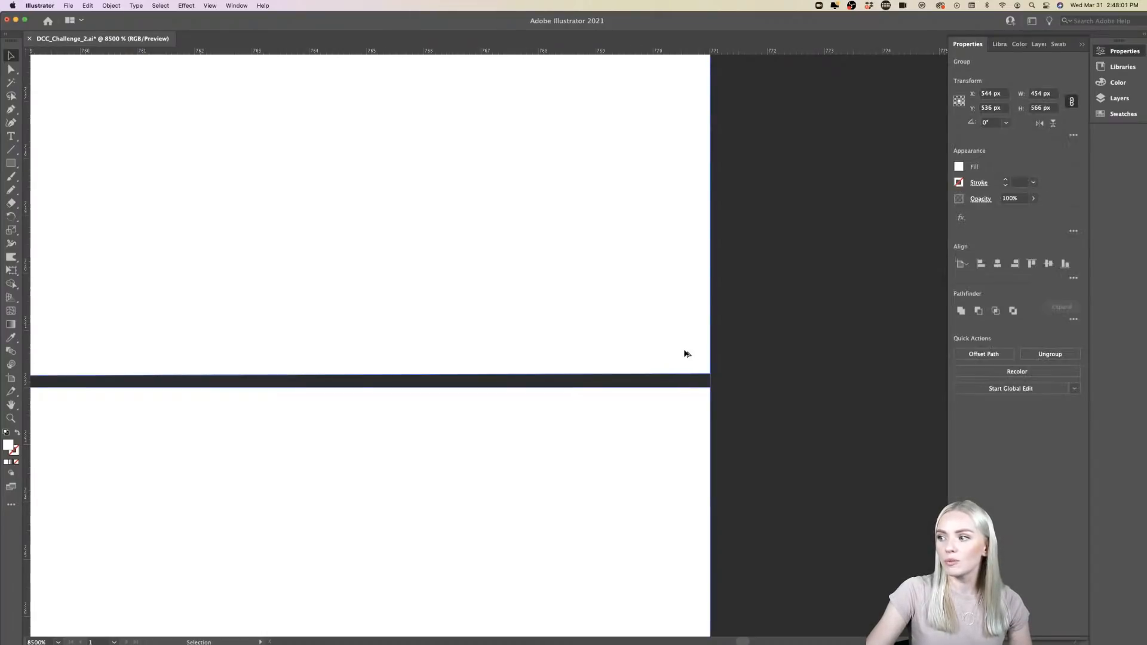
scroll(683, 352, "down", 10)
key("super+shift+g")
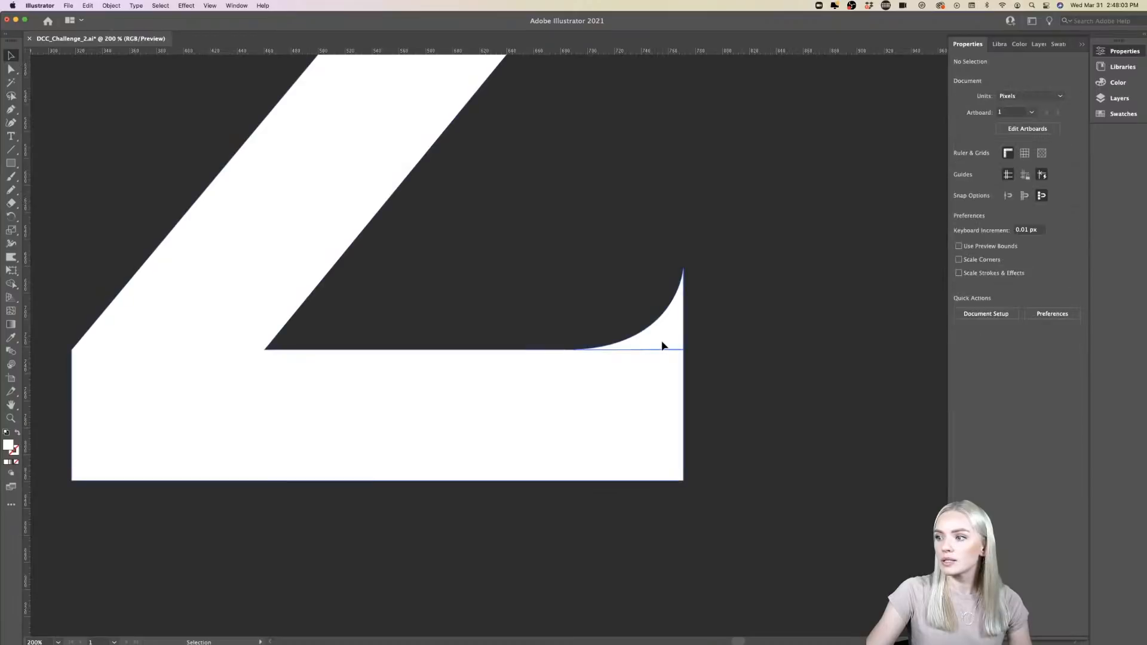
- Select only the lower-right serif and examine how its bottom edge meets the Z's base
left_click(672, 335)
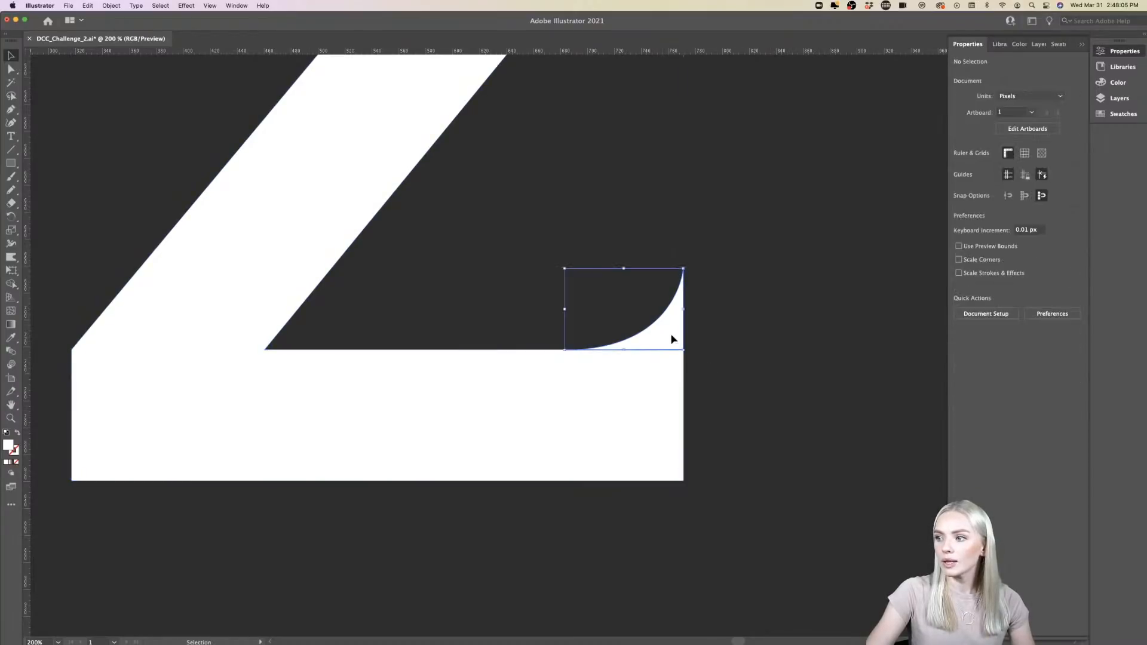
scroll(676, 339, "up", 6)
scroll(676, 339, "up", 4)
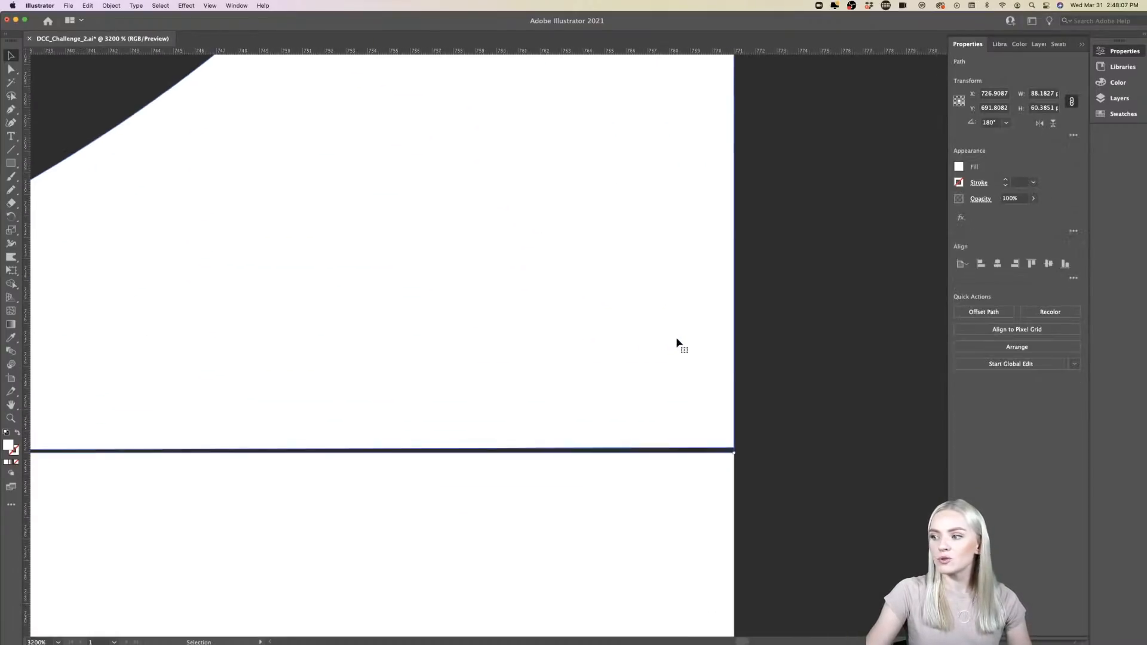
scroll(676, 339, "right", 3)
scroll(676, 339, "down", 2)
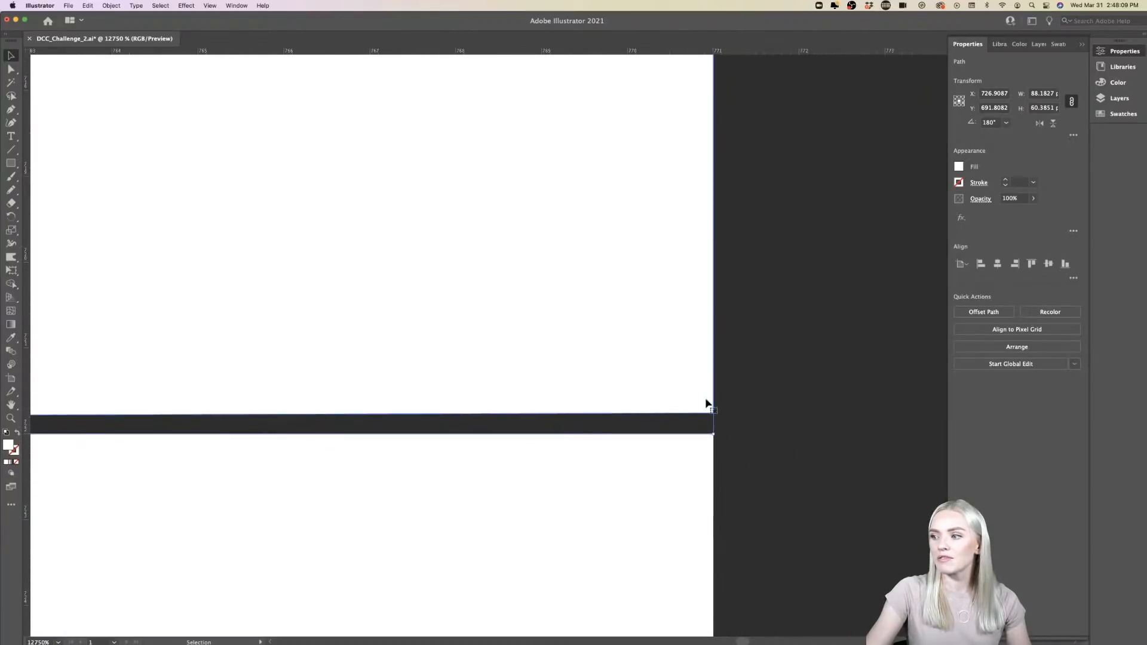
left_click(779, 397)
left_click(681, 398)
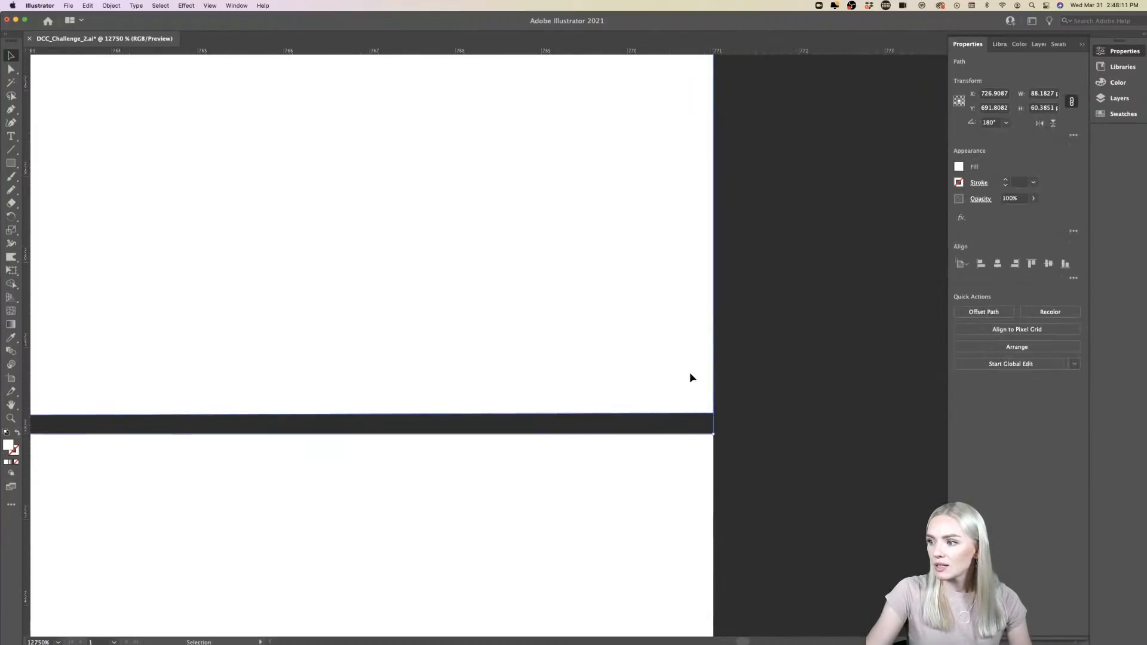
scroll(692, 390, "down", 7)
scroll(692, 389, "down", 4)
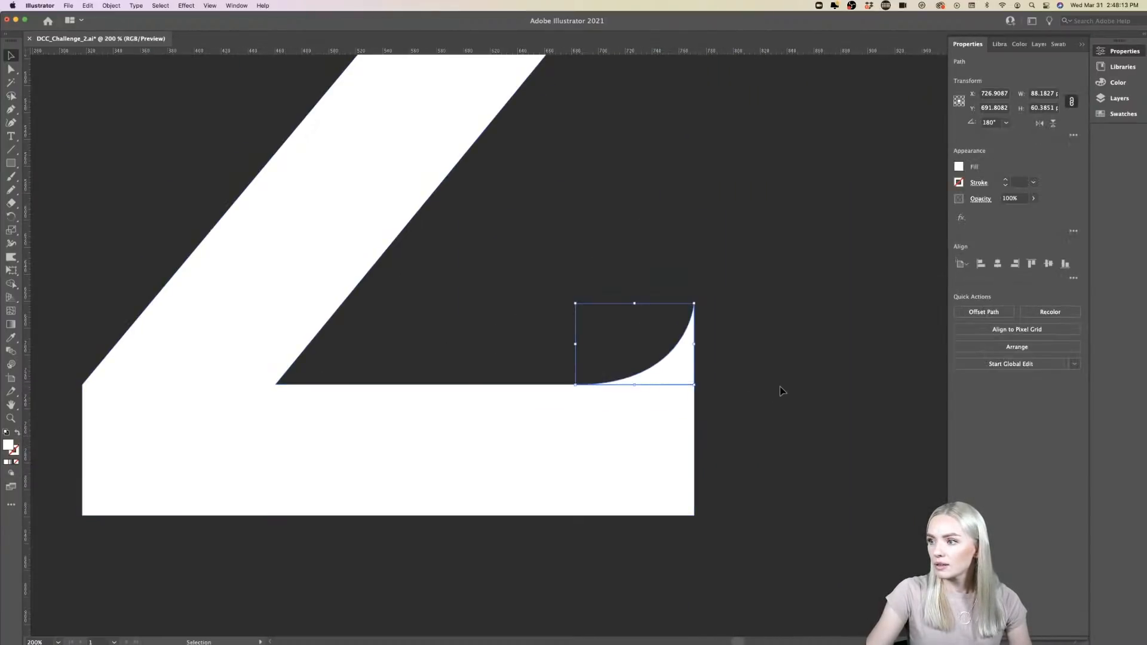
- Move the lower-right serif up and away from the Z's base, and turn off Snap to Pixel
left_click(781, 390)
left_click_drag(684, 375, 692, 353)
scroll(738, 376, "up", 2)
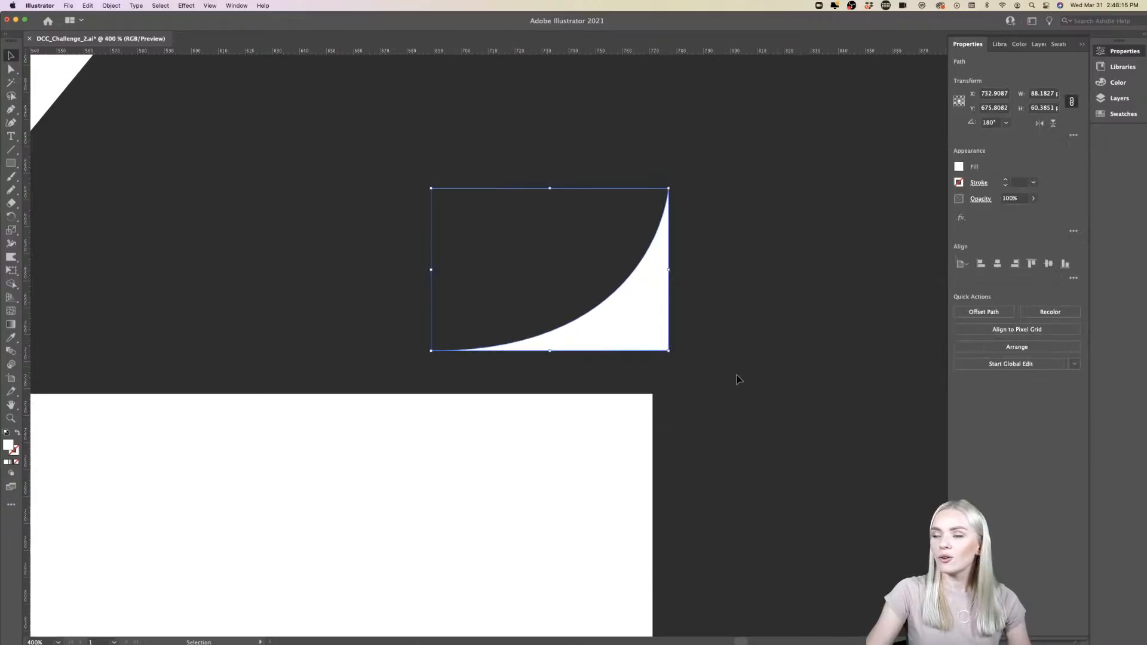
left_click(208, 6)
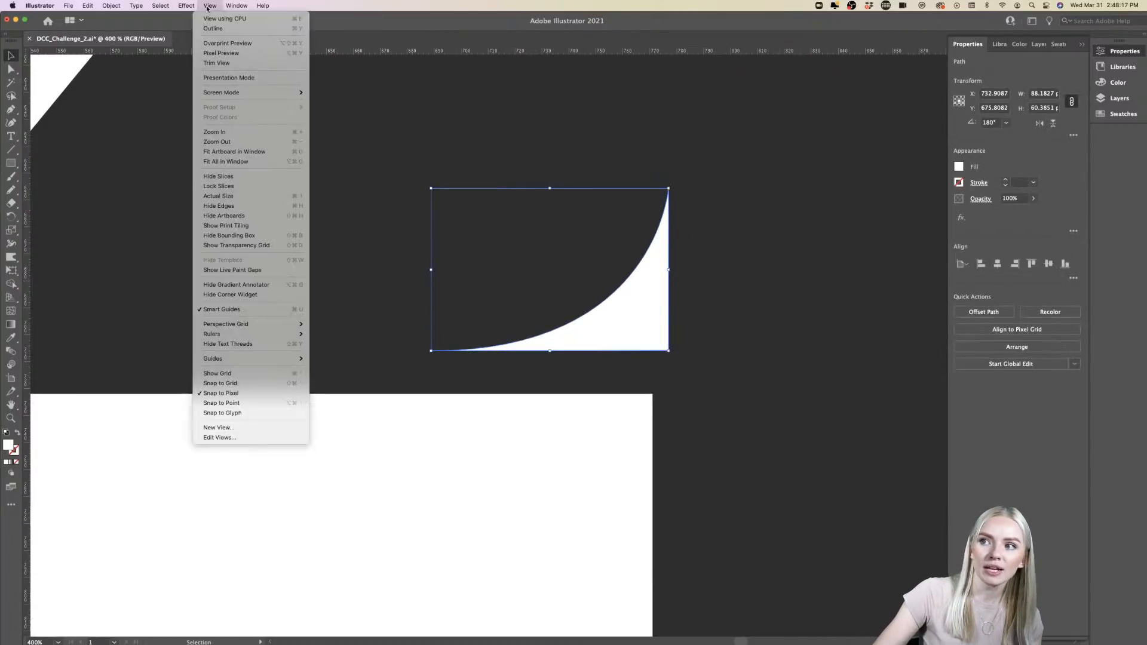
left_click(236, 394)
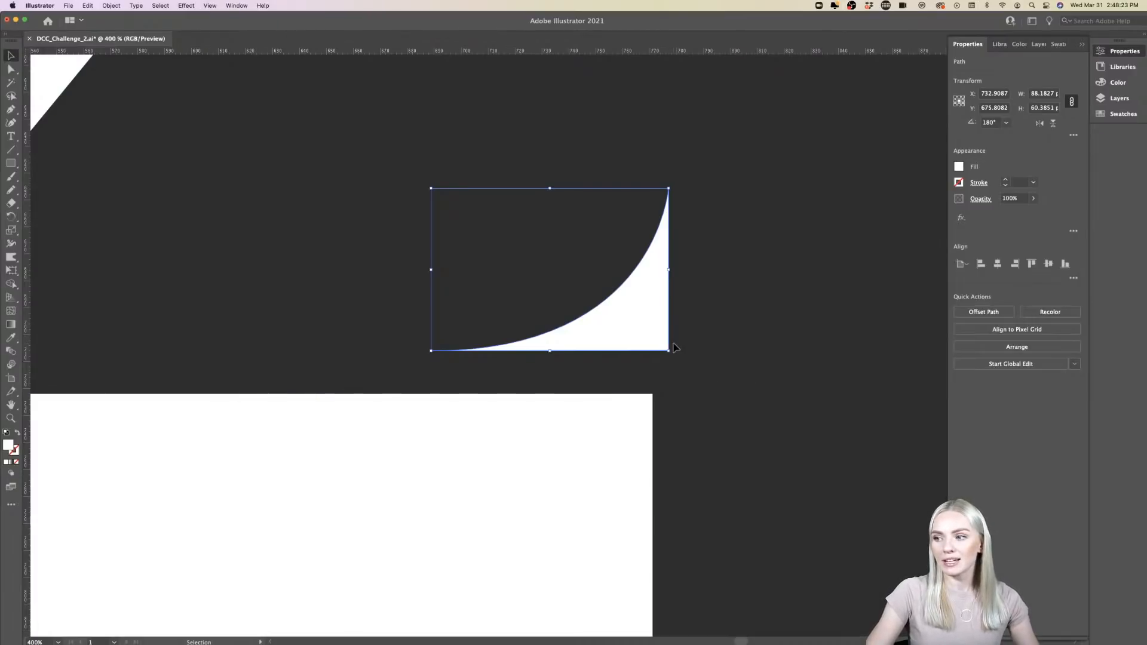
- Place the lower-right serif flush with the Z's outer edge, slightly overlapping the base, at about X 726.91, Y 692.15 px
scroll(674, 347, "up", 3)
left_click_drag(671, 259, 619, 384)
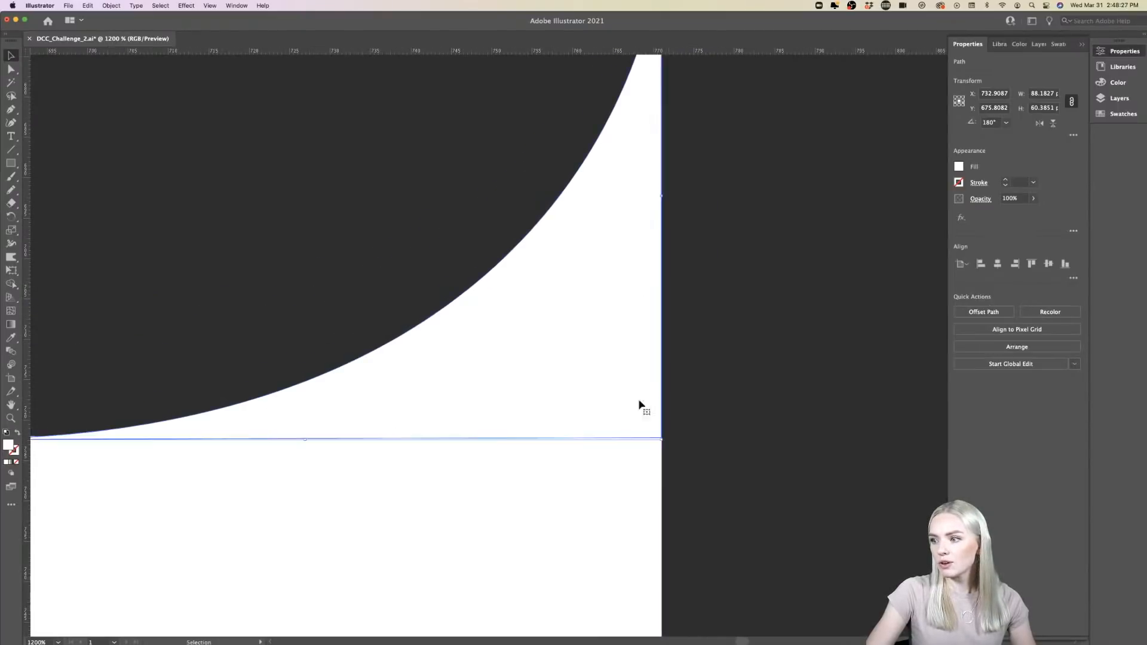
scroll(673, 442, "up", 10)
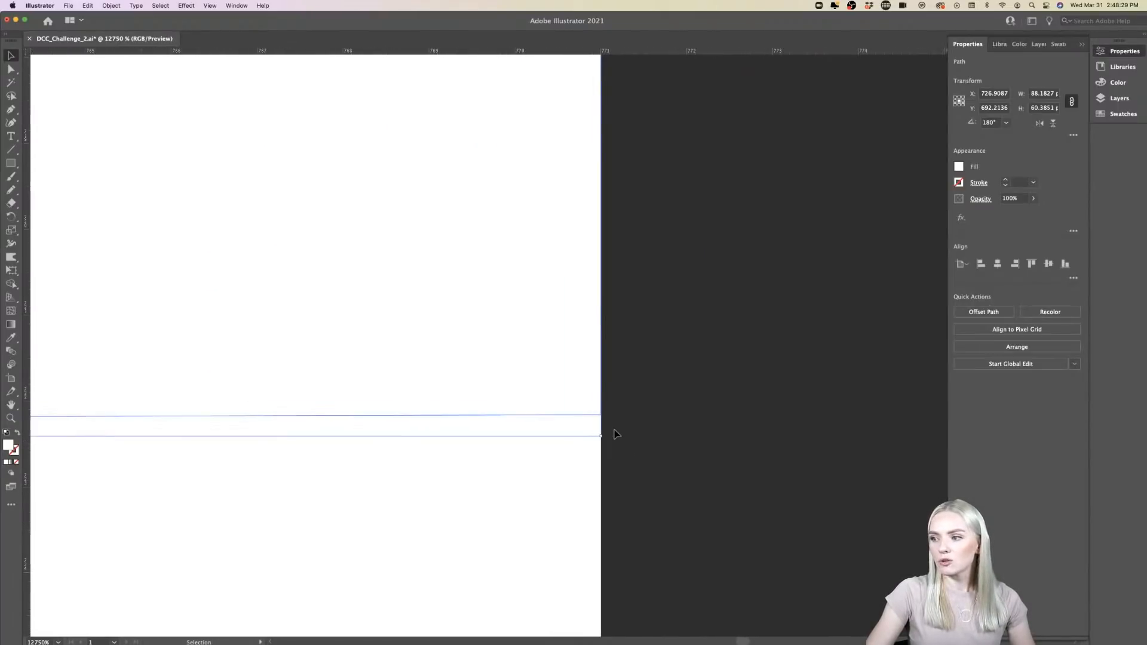
scroll(615, 430, "up", 3)
left_click_drag(407, 443, 408, 429)
scroll(408, 428, "down", 4)
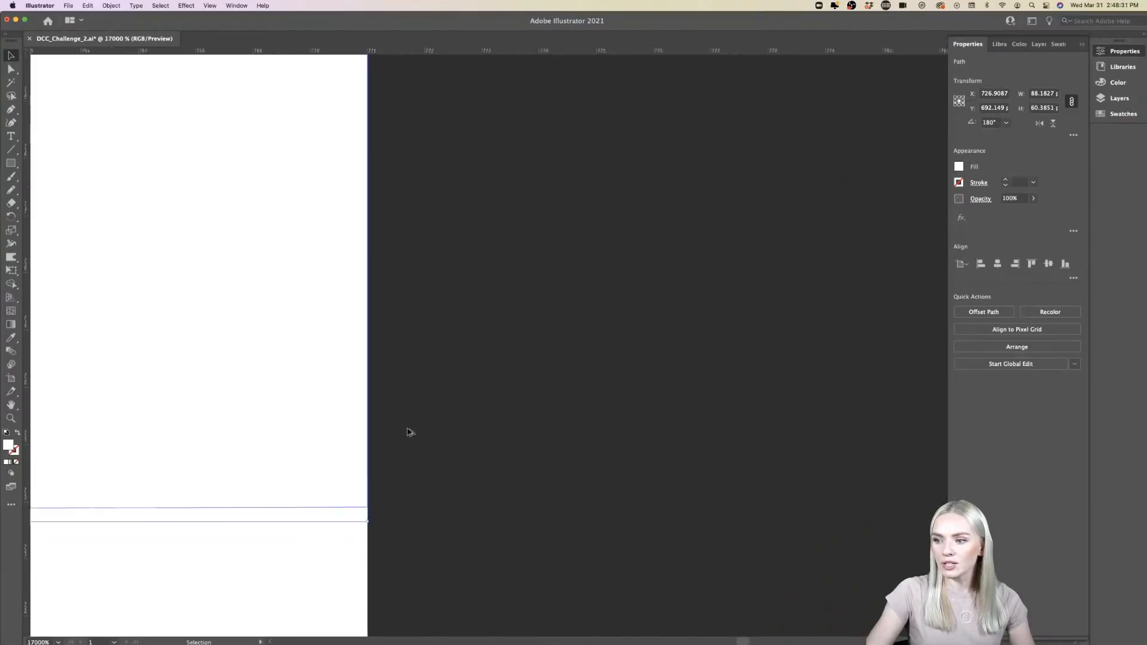
scroll(408, 431, "down", 8)
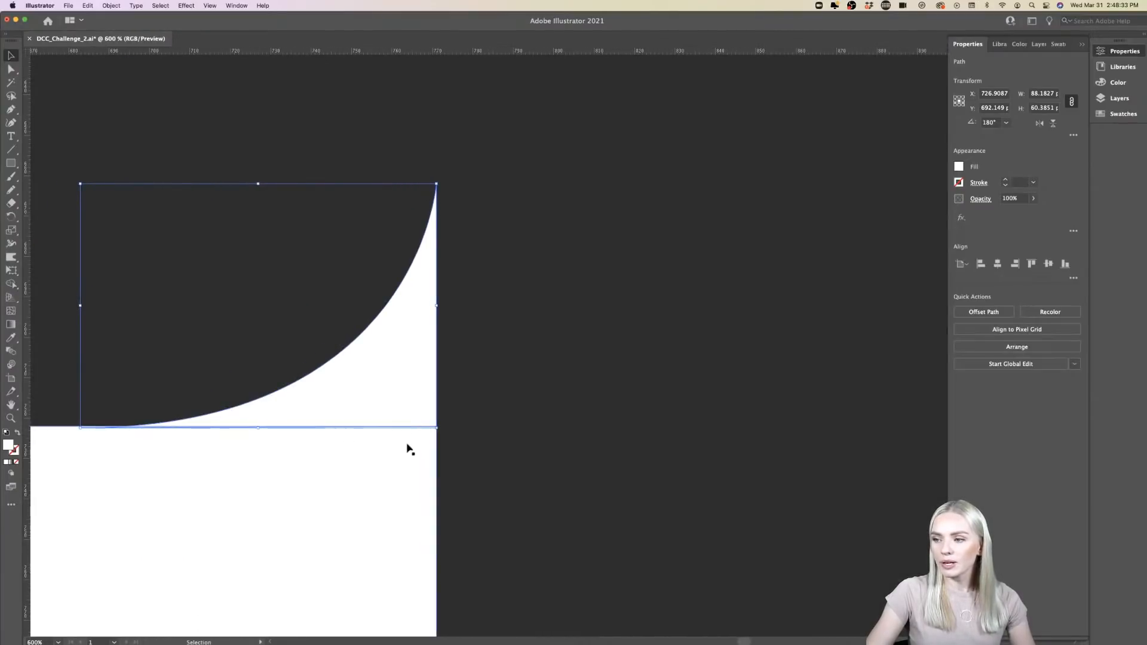
key("super+minus")
key("super+minus")
key("super+minus")
key("super+minus")
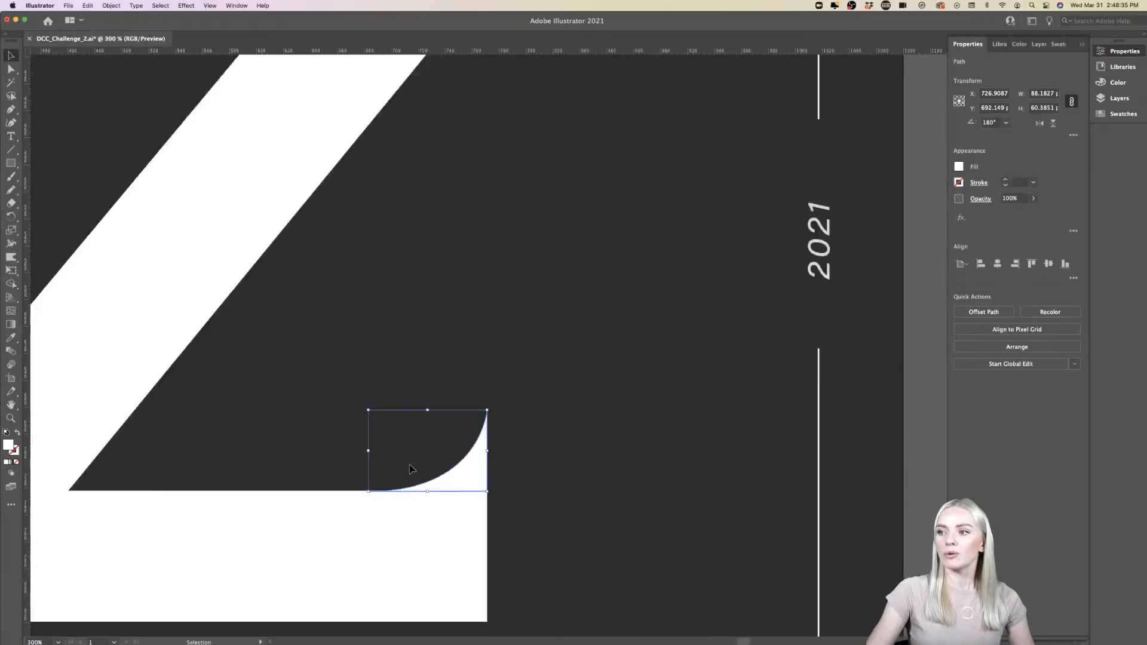
- Select the upper-left serif and examine along its top edge how it meets the Z's upper bar
scroll(410, 468, "up", 5)
scroll(410, 469, "left", 4)
scroll(309, 245, "up", 10)
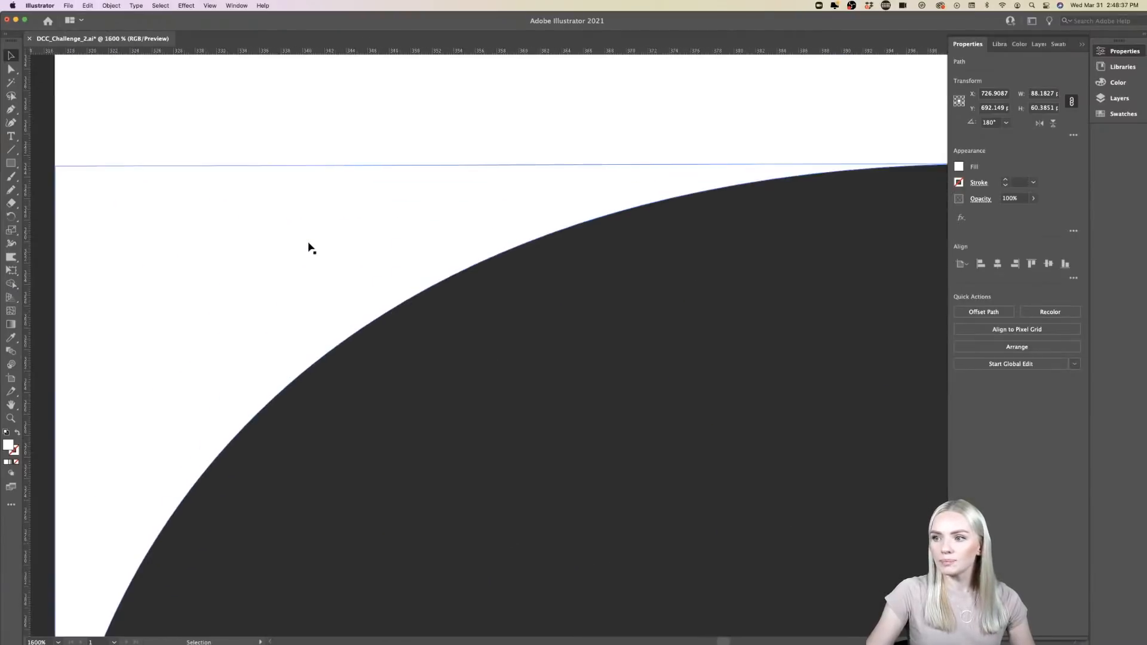
left_click(245, 293)
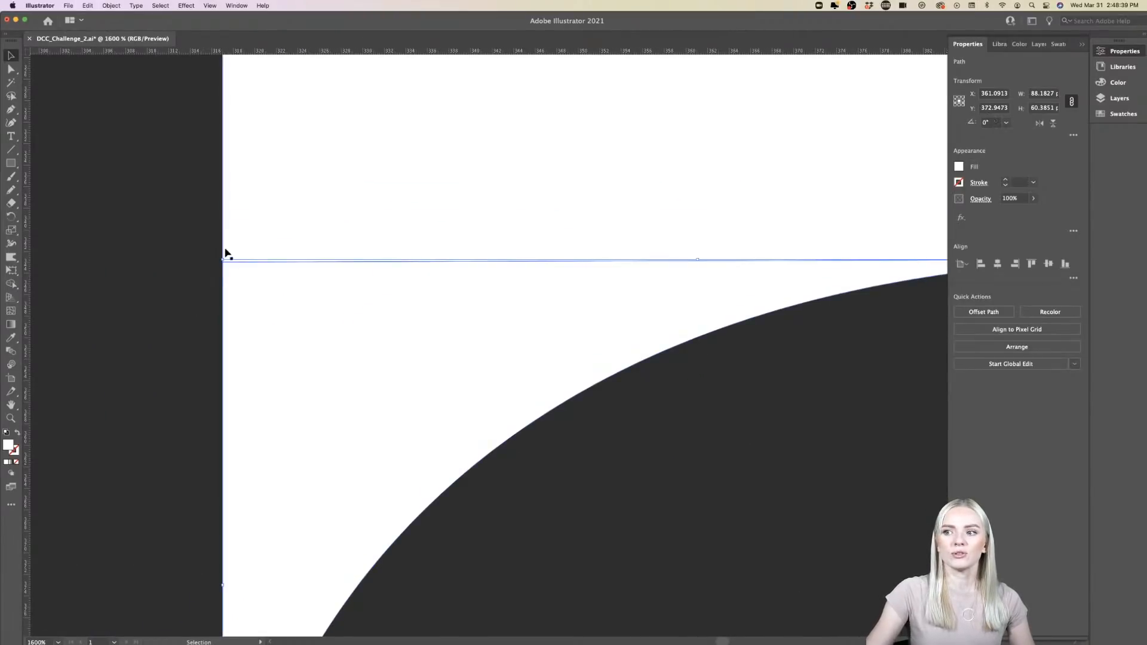
scroll(223, 258, "up", 10)
scroll(223, 260, "up", 4)
scroll(223, 260, "left", 3)
scroll(222, 263, "up", 5)
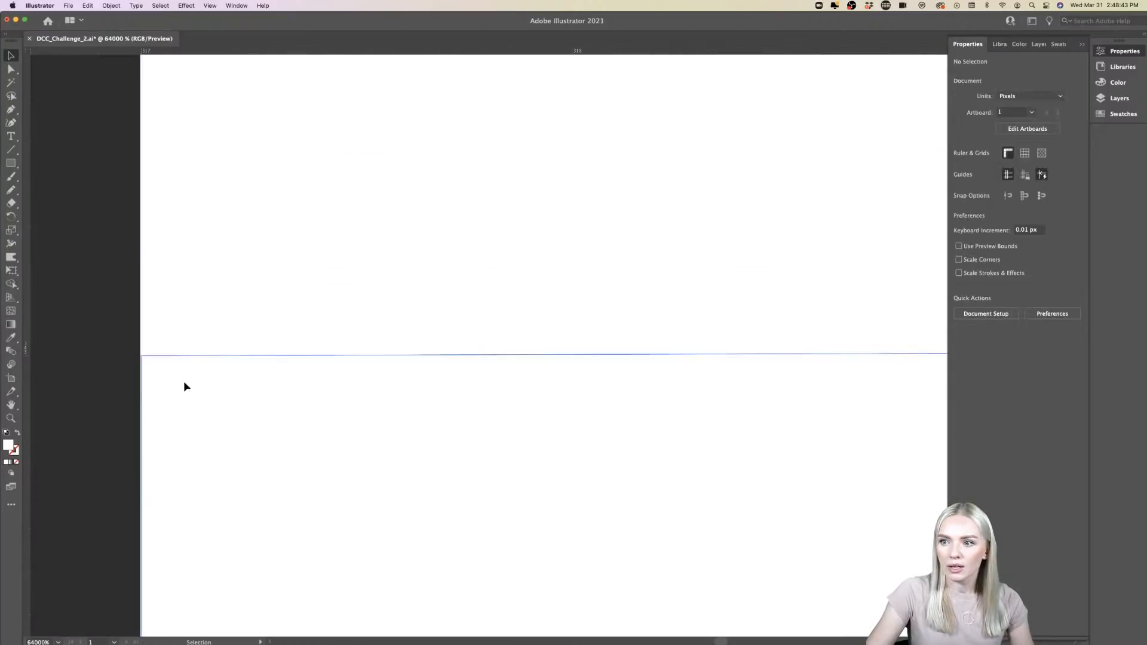
scroll(189, 389, "down", 5)
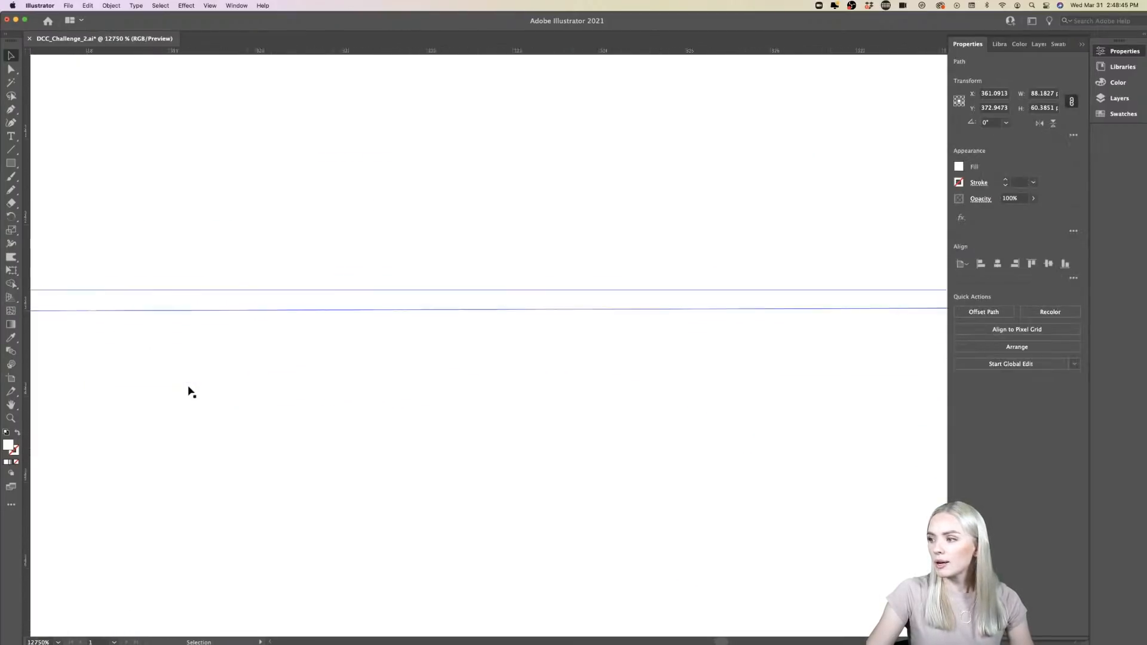
scroll(190, 390, "down", 5)
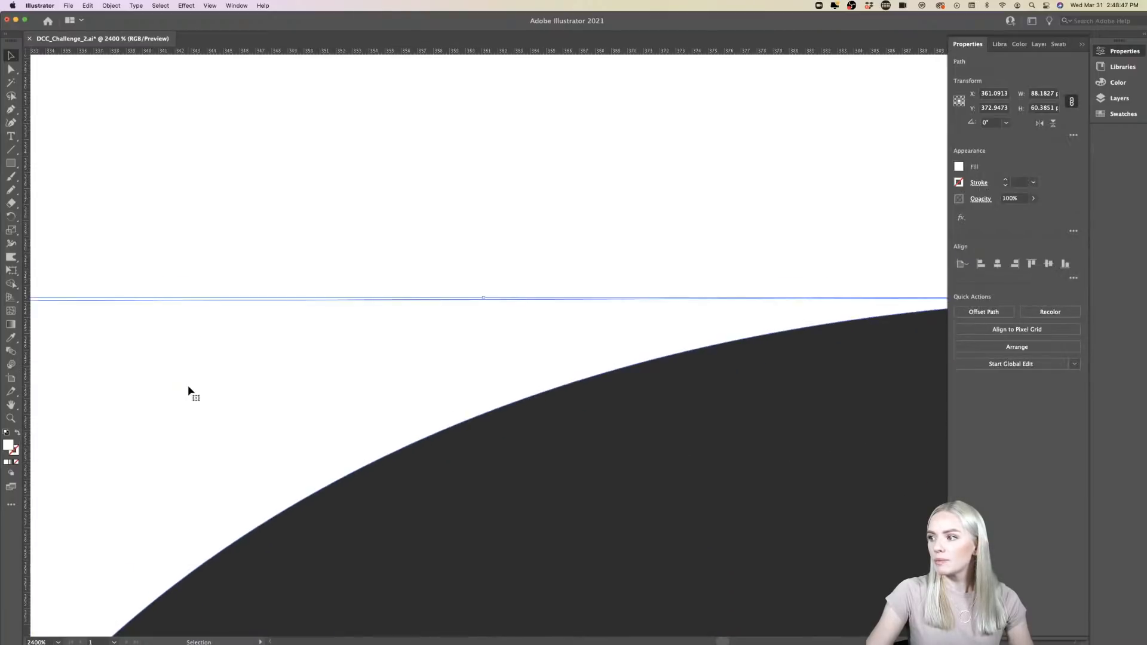
left_click(399, 321)
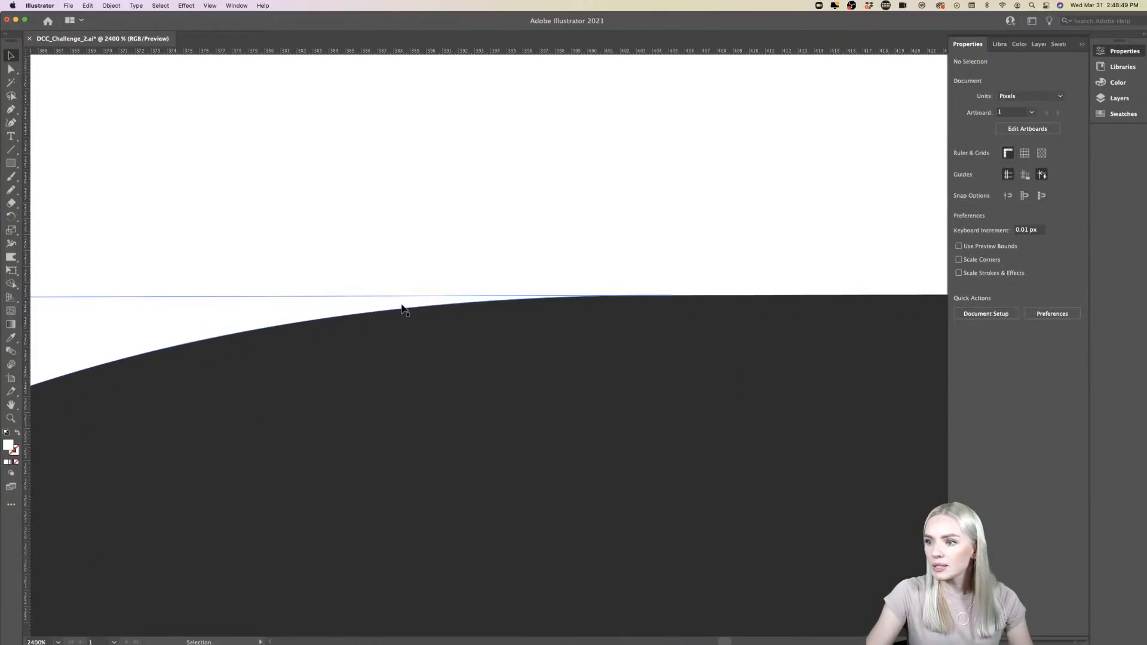
left_click(402, 307)
scroll(422, 299, "up", 3)
scroll(422, 300, "up", 5)
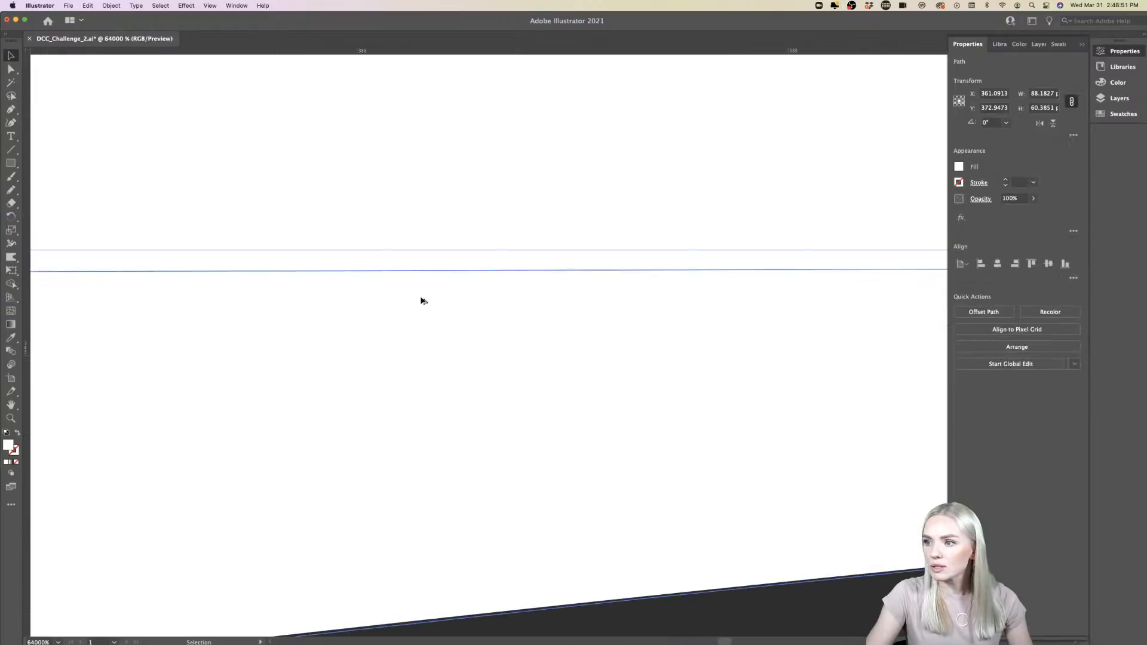
key("super+0")
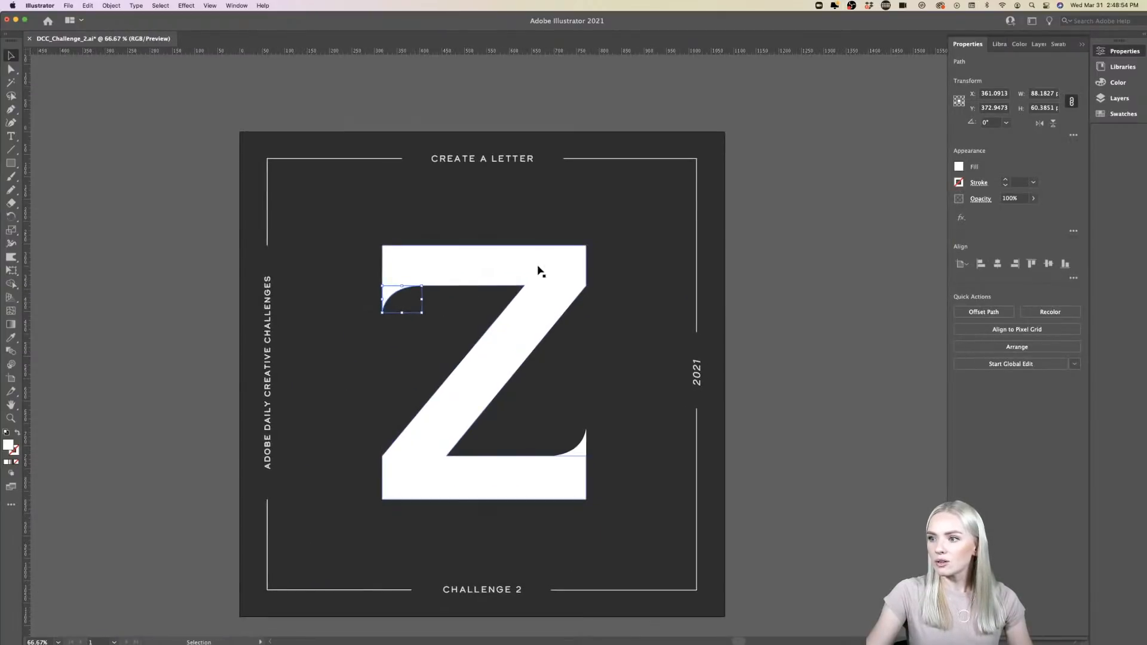
- Try uniting the Z with its serifs again, inspect the upper-left serif's seam, and undo the unite
left_click(540, 271, "shift")
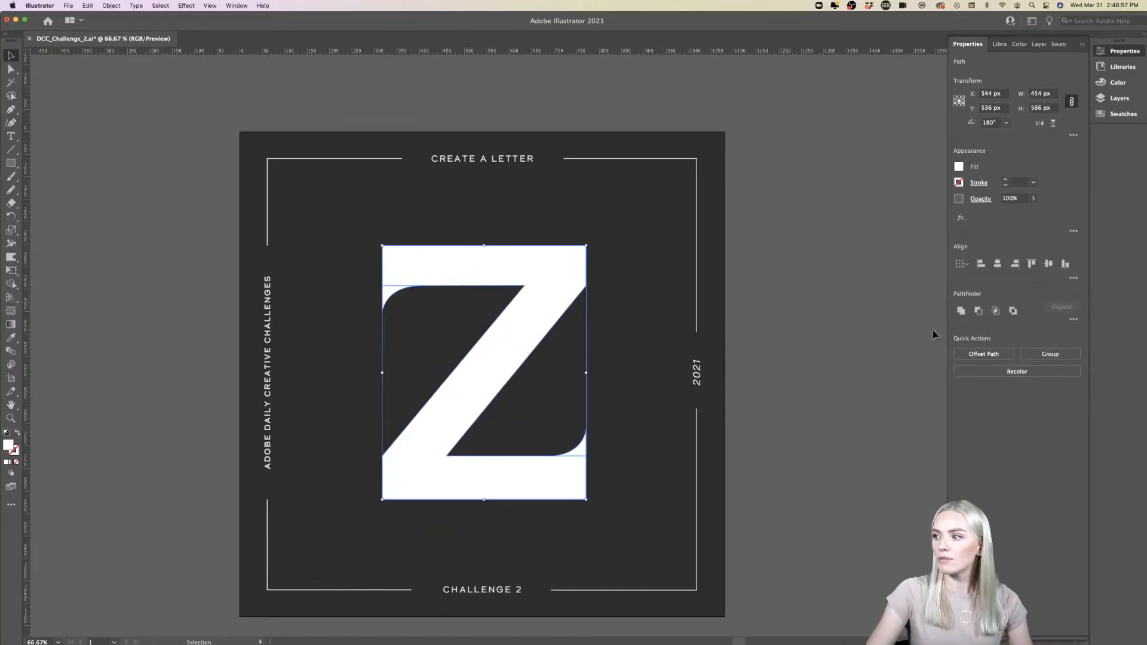
left_click(961, 311)
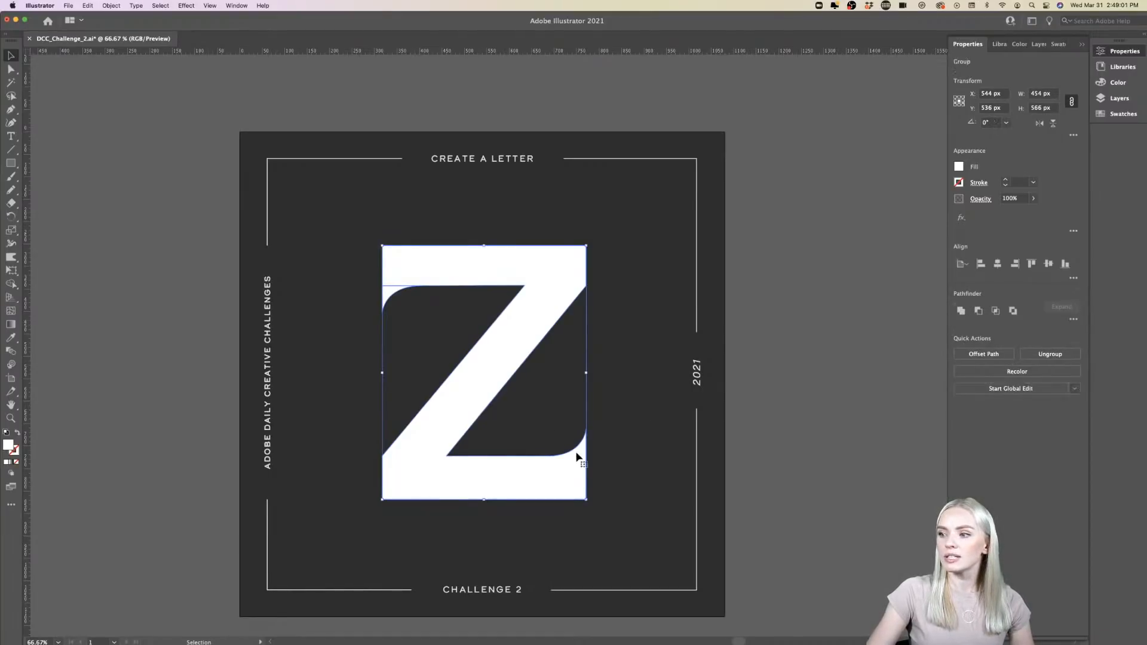
scroll(584, 455, "up", 4)
scroll(584, 461, "down", 6)
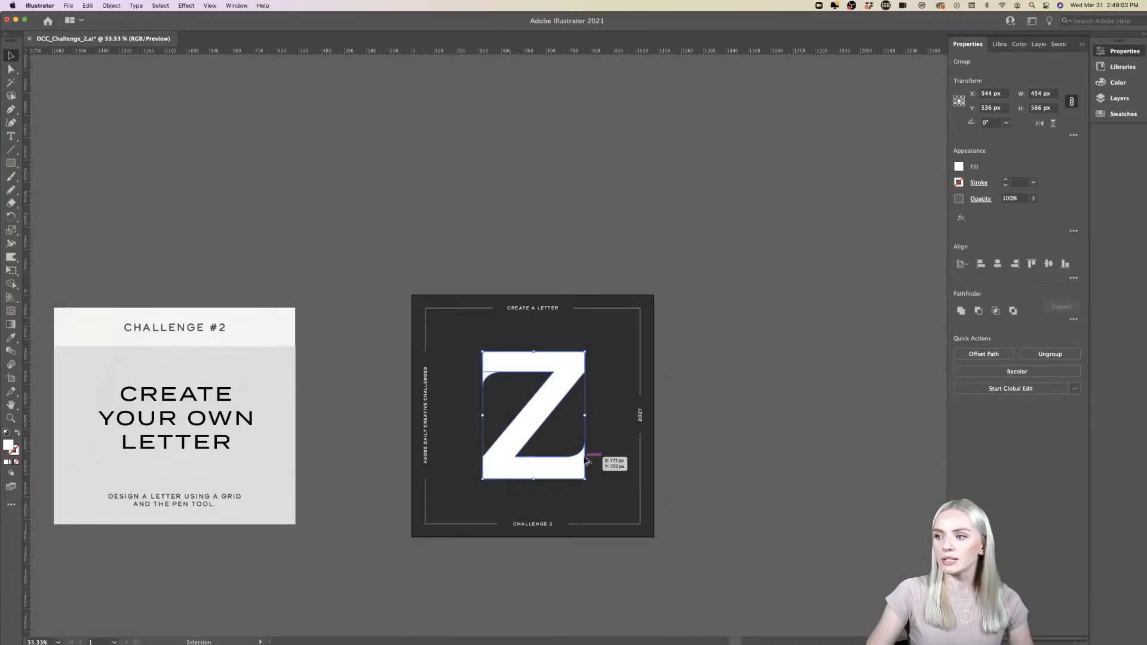
left_click(681, 430)
left_click(490, 380)
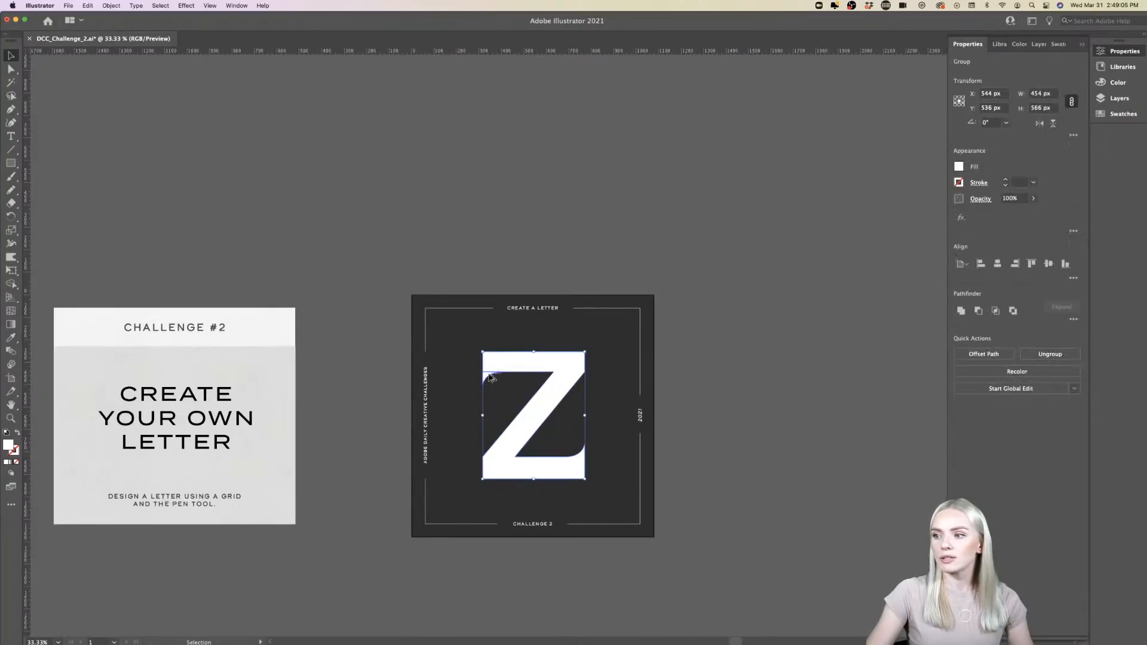
scroll(490, 380, "up", 5)
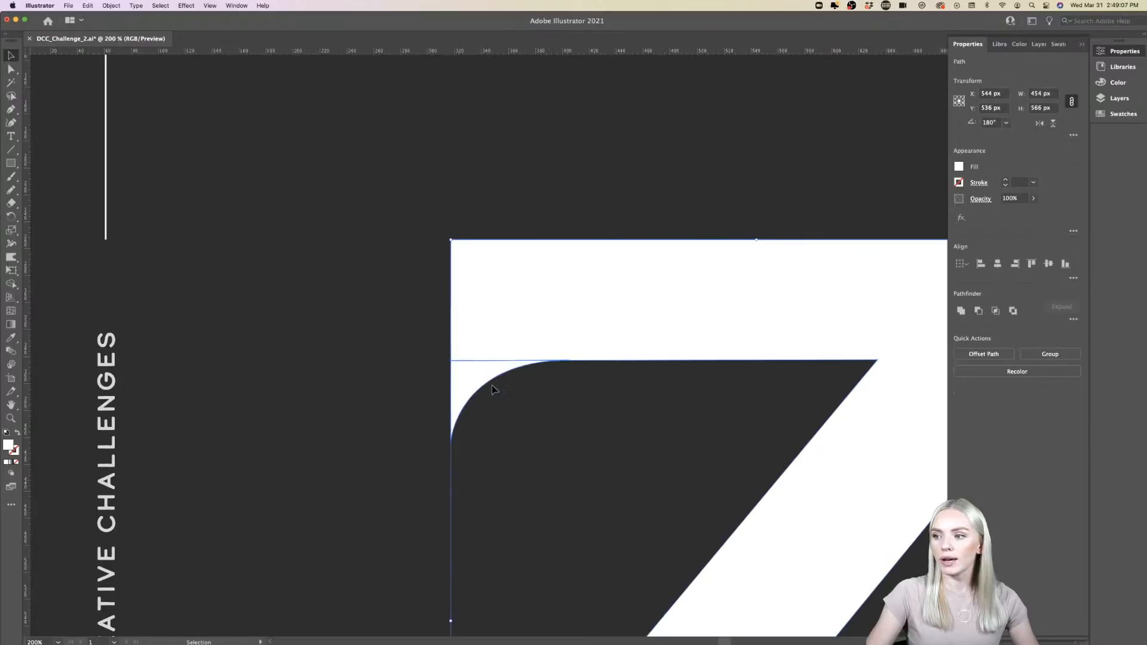
- Move the upper-left serif slightly up into the Z's upper bar, to about X 361.09, Y 372.53 px
left_click(491, 382)
scroll(485, 374, "up", 3)
scroll(485, 374, "up", 1)
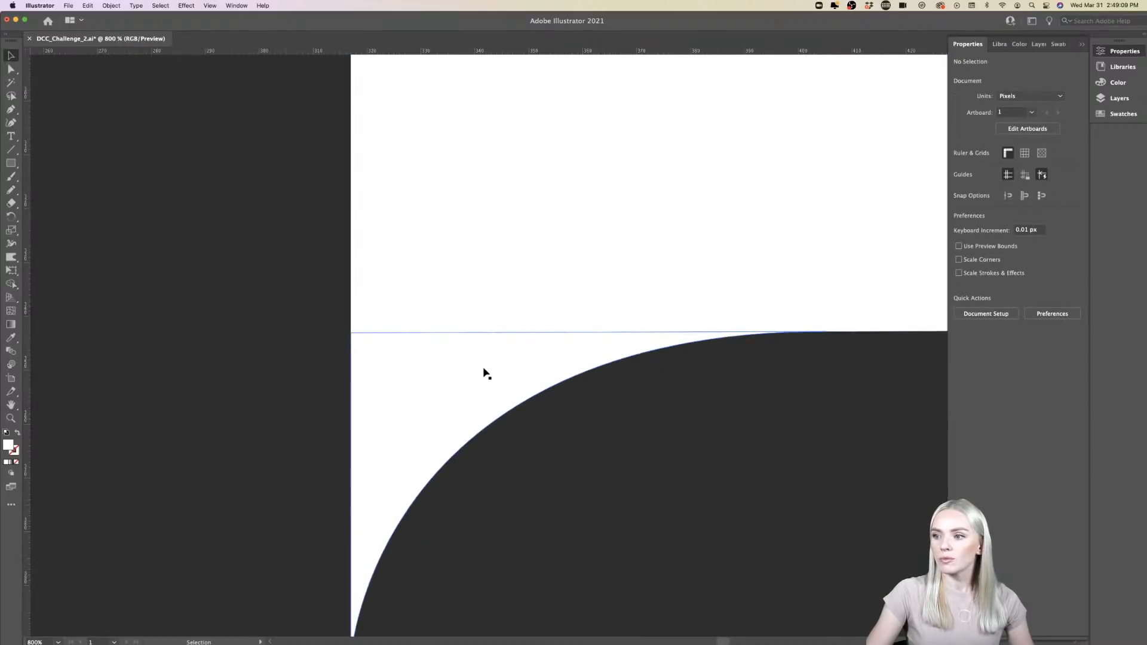
left_click_drag(484, 368, 483, 366)
scroll(477, 346, "down", 5)
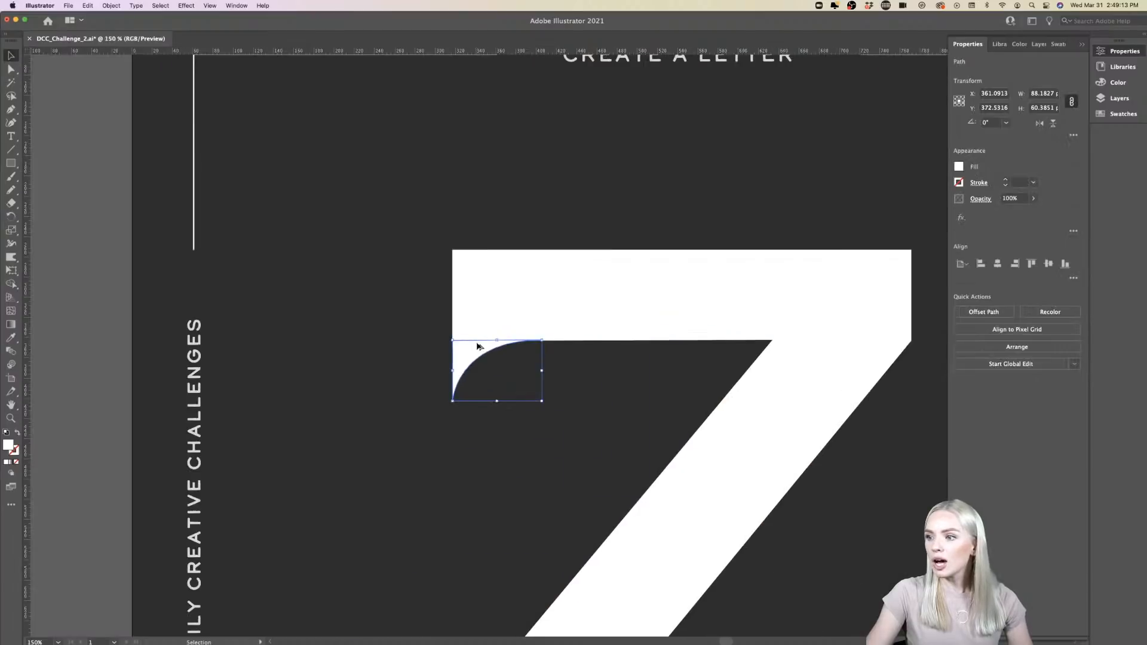
- Unite the Z with both serifs into a single shape and check the merged letter's edges
scroll(478, 346, "down", 1)
left_click(586, 548, "shift")
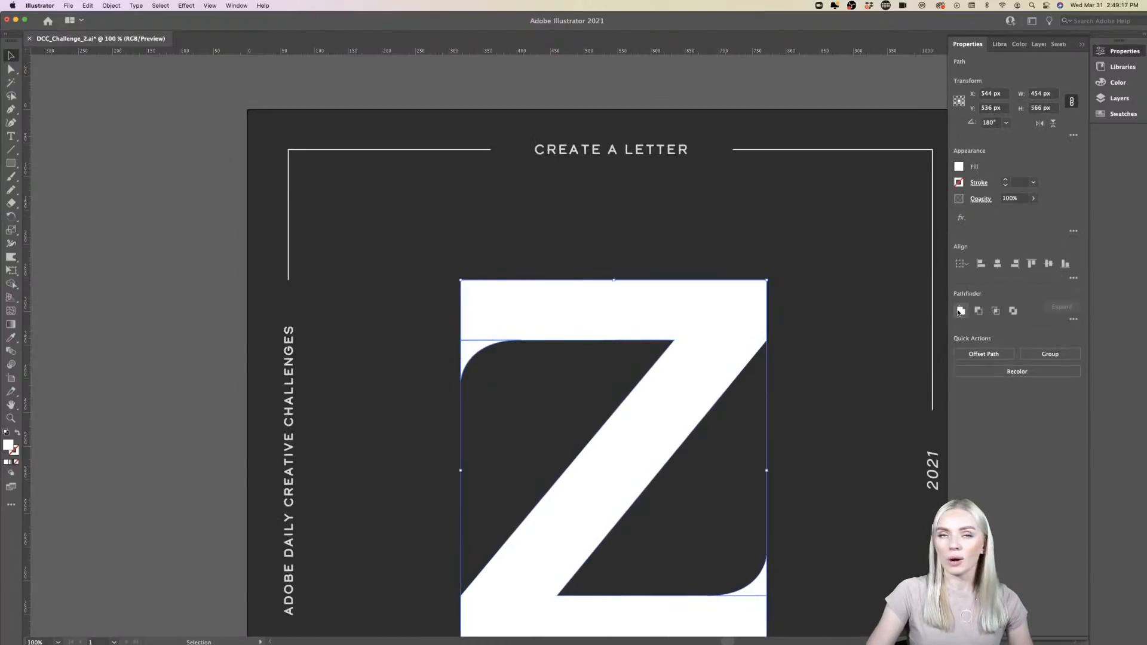
left_click(961, 312)
scroll(891, 408, "down", 3)
scroll(890, 409, "right", 3)
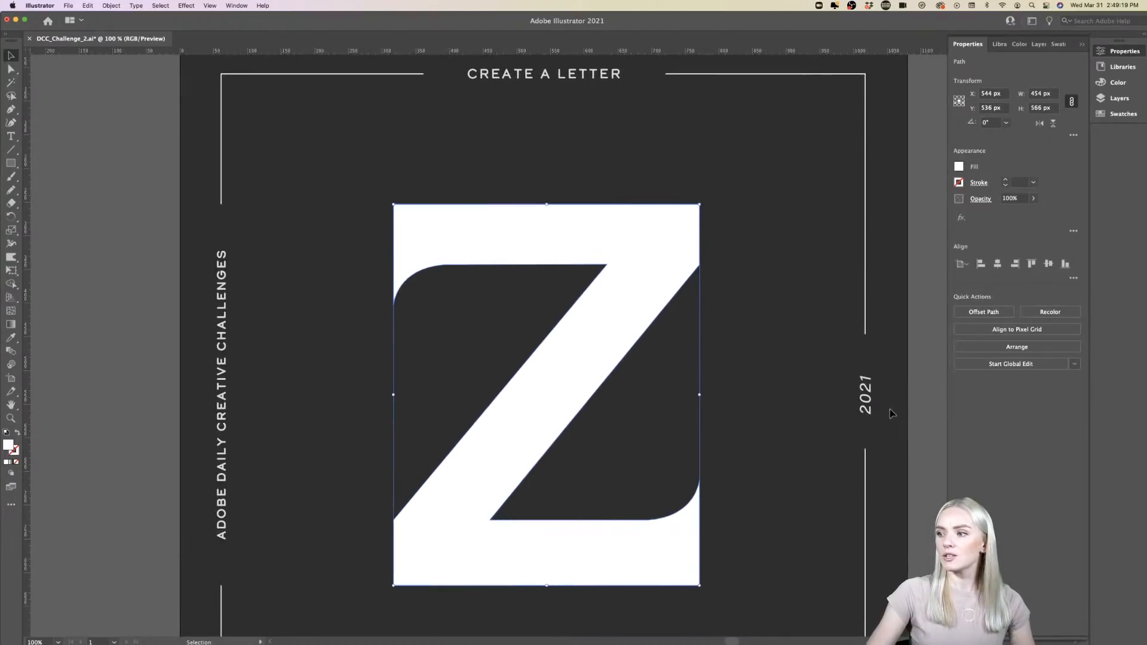
scroll(619, 524, "up", 1)
scroll(619, 524, "down", 1)
scroll(619, 524, "right", 1)
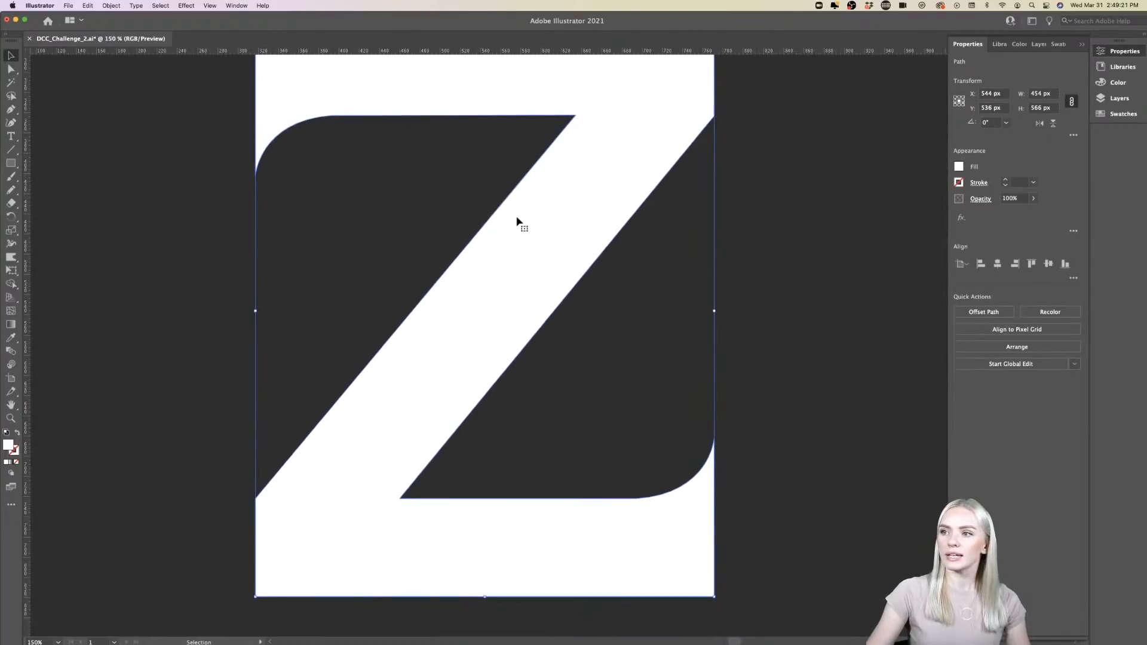
left_click(827, 303)
scroll(484, 321, "up", 1)
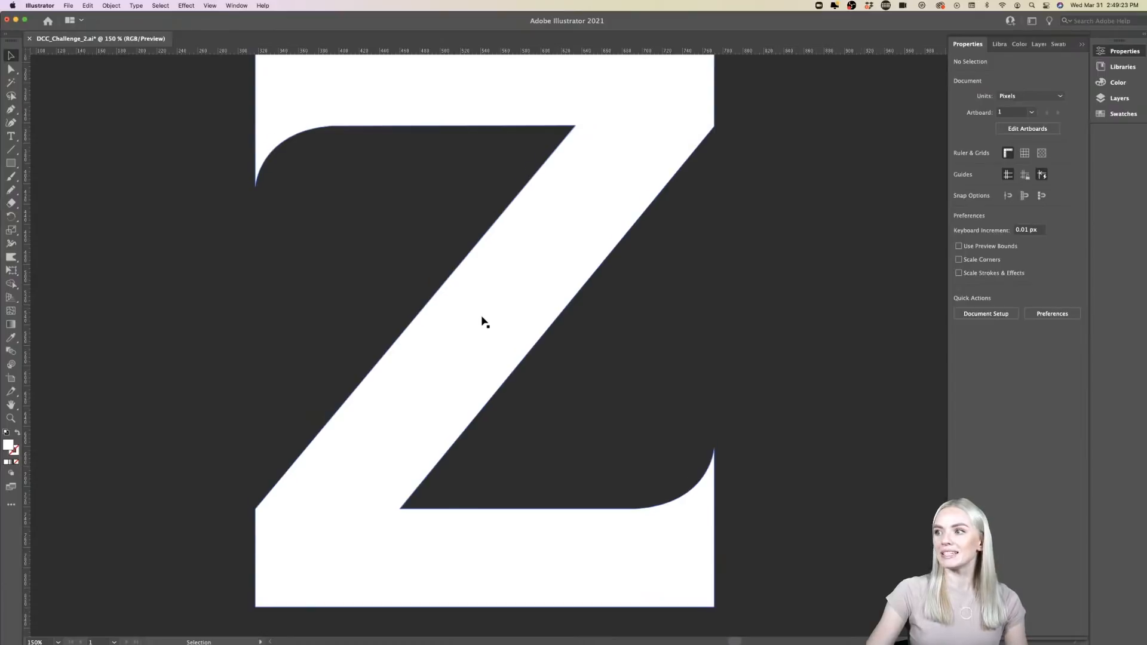
scroll(484, 321, "up", 2)
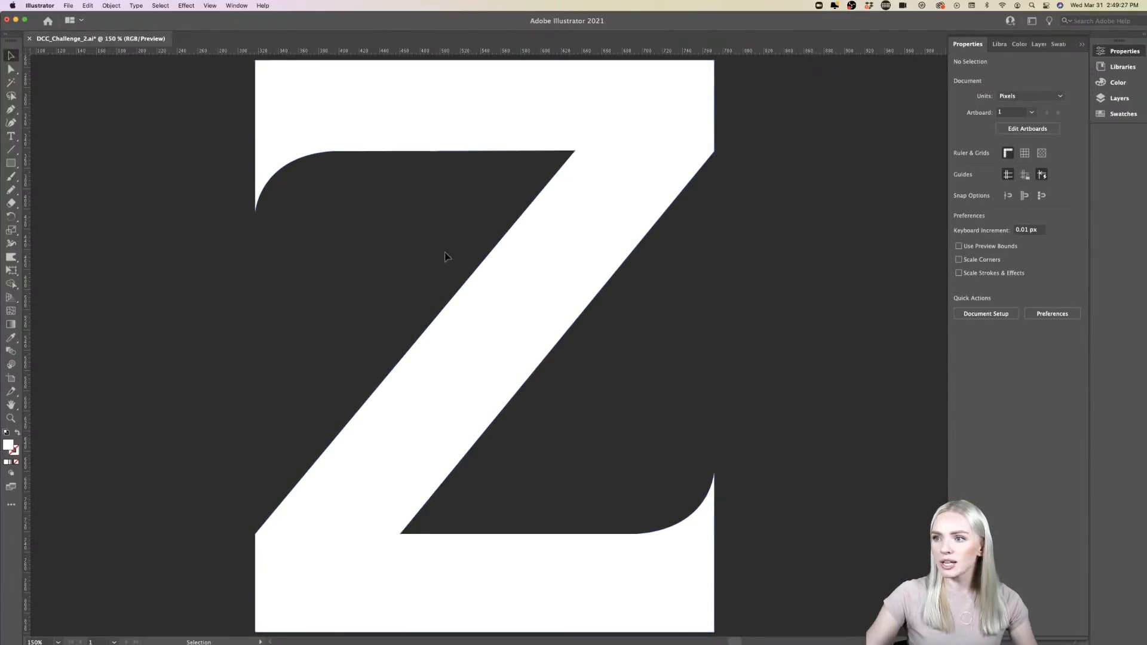
- Try lengthening the upper-left serif by moving its tip anchor straight down to about Y 471.31 px, and undo the change
left_click(10, 70)
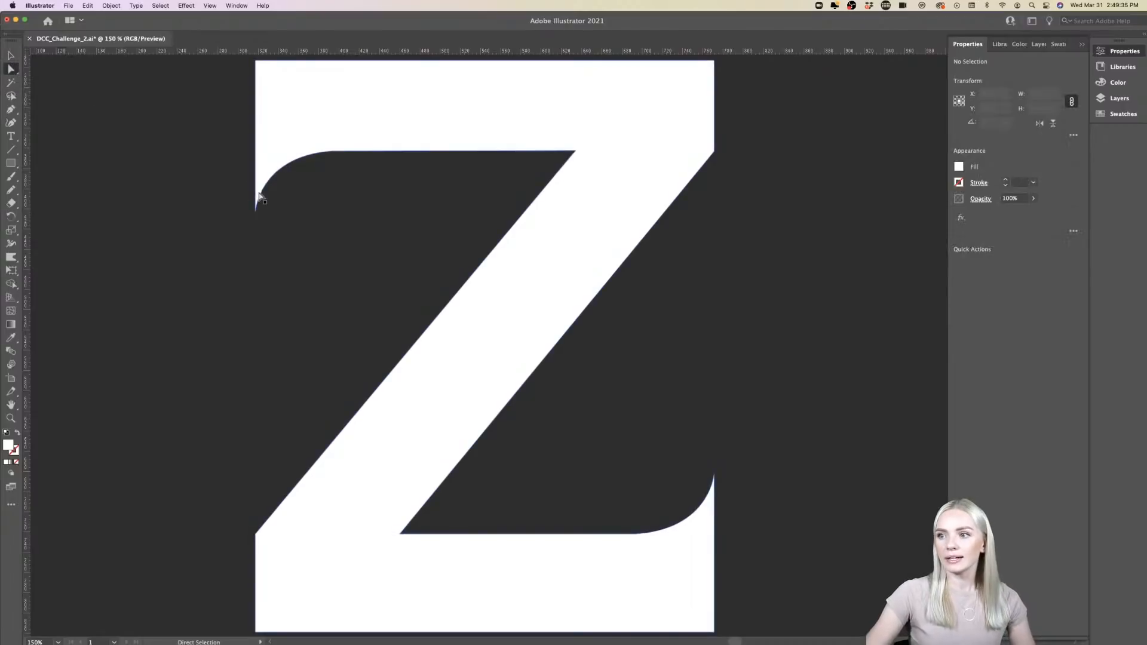
left_click(256, 211)
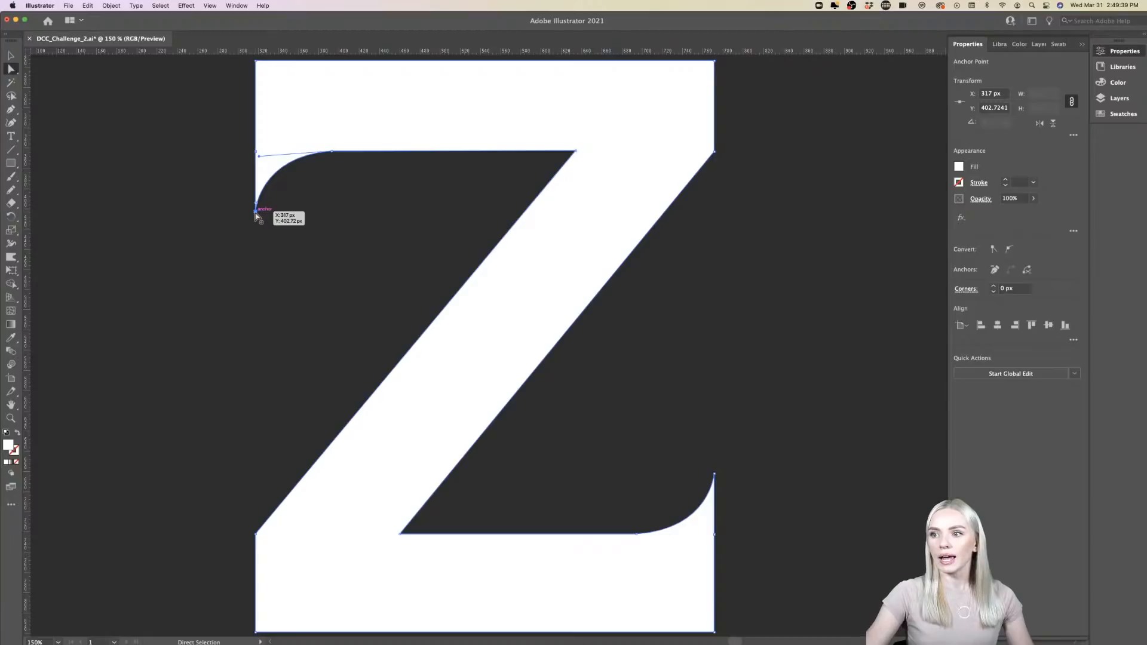
left_click_drag(257, 215, 256, 282)
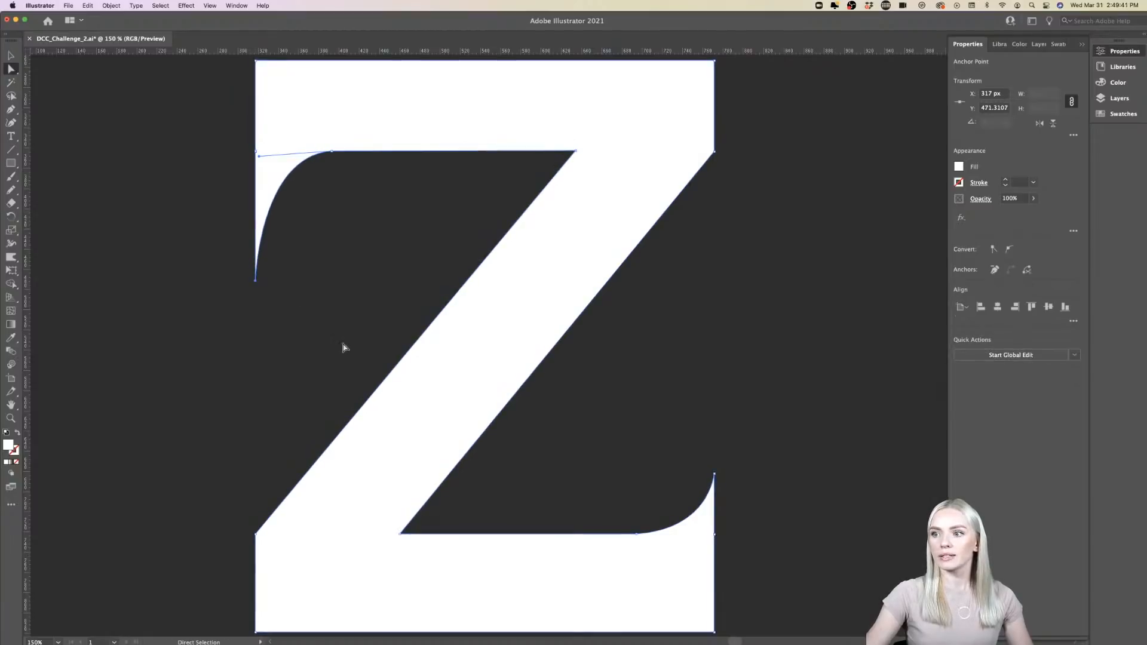
left_click(343, 348)
scroll(344, 348, "down", 5)
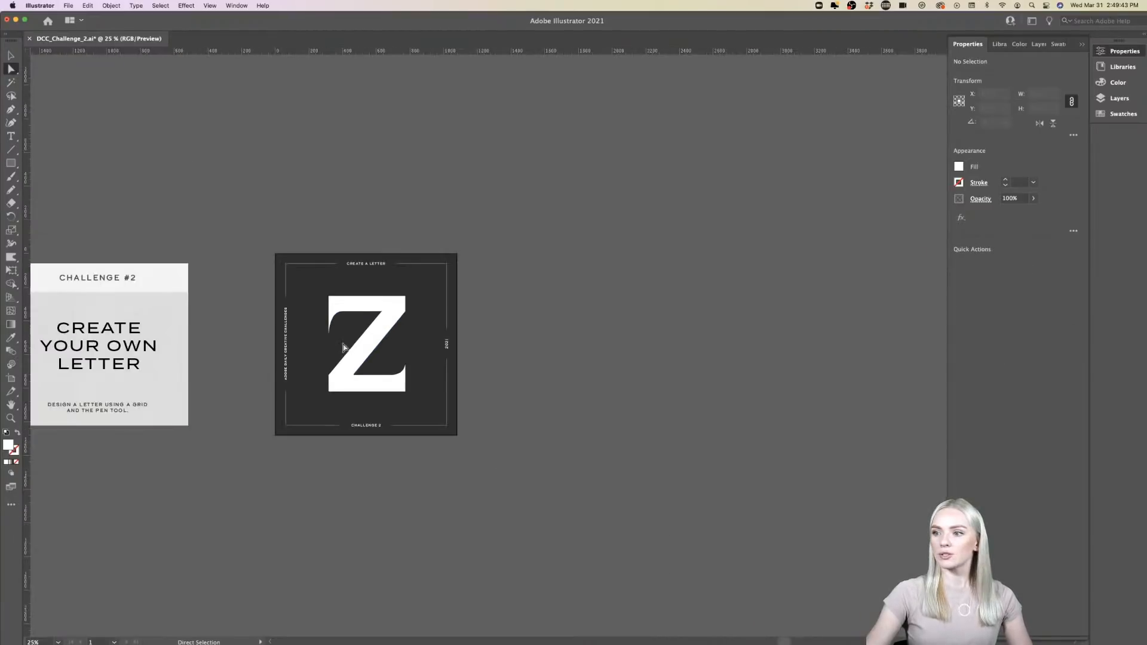
scroll(344, 348, "up", 3)
key("super+z")
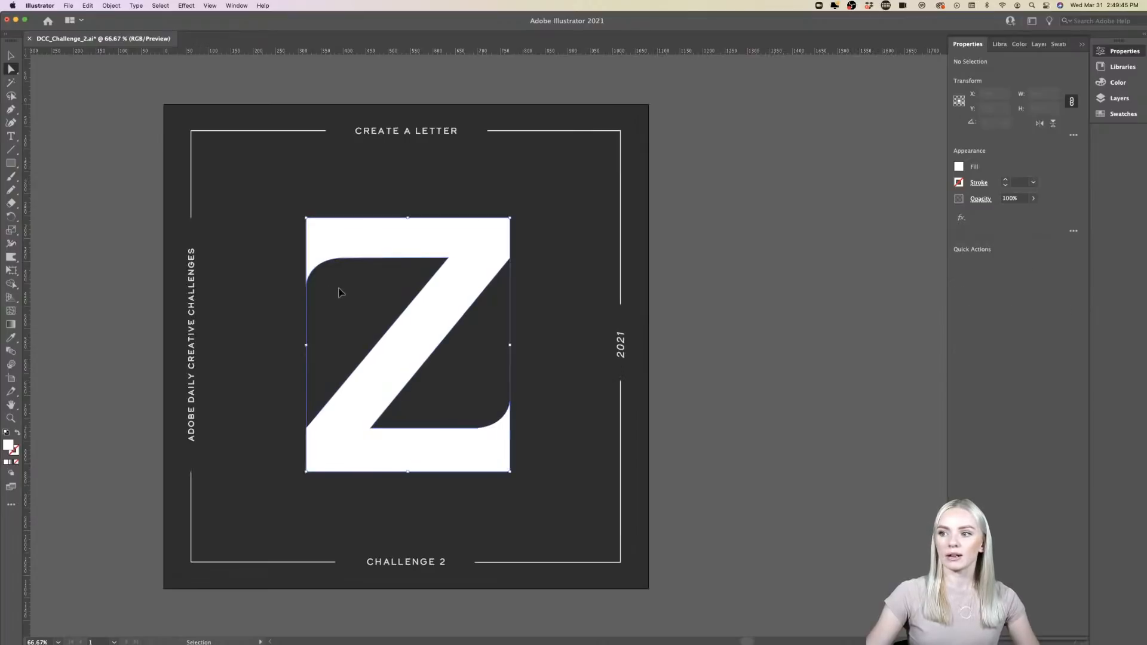
- Level the curve handle of the anchor where the upper-left serif meets the upper bar, making it horizontal and slightly shorter
left_click(331, 281)
scroll(331, 280, "up", 5)
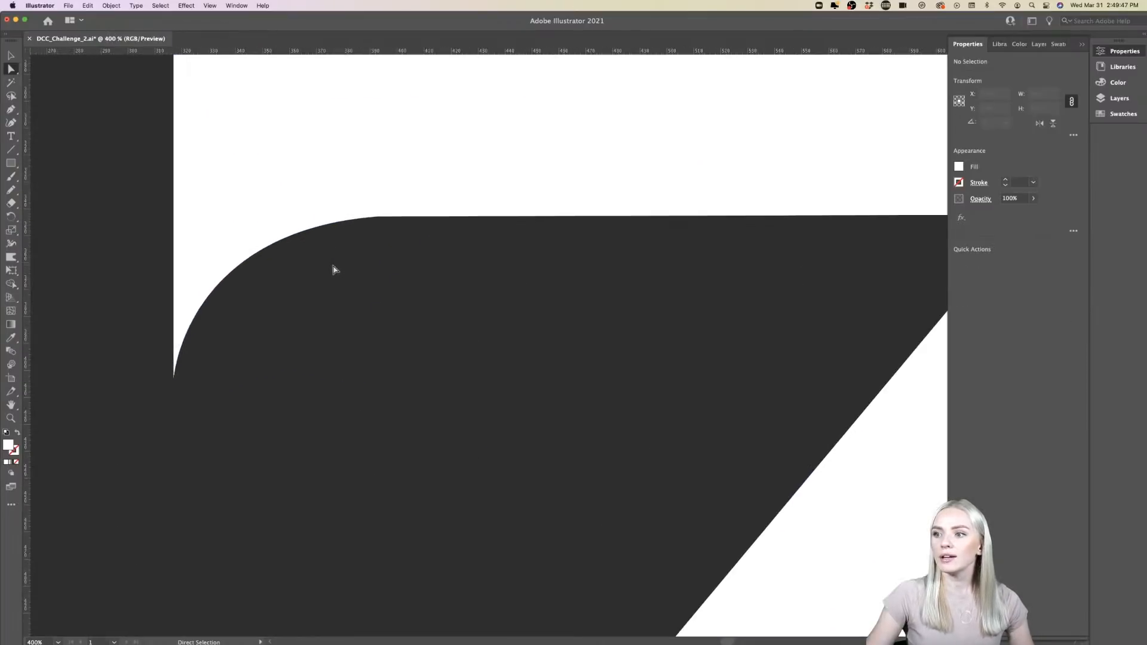
left_click(377, 219)
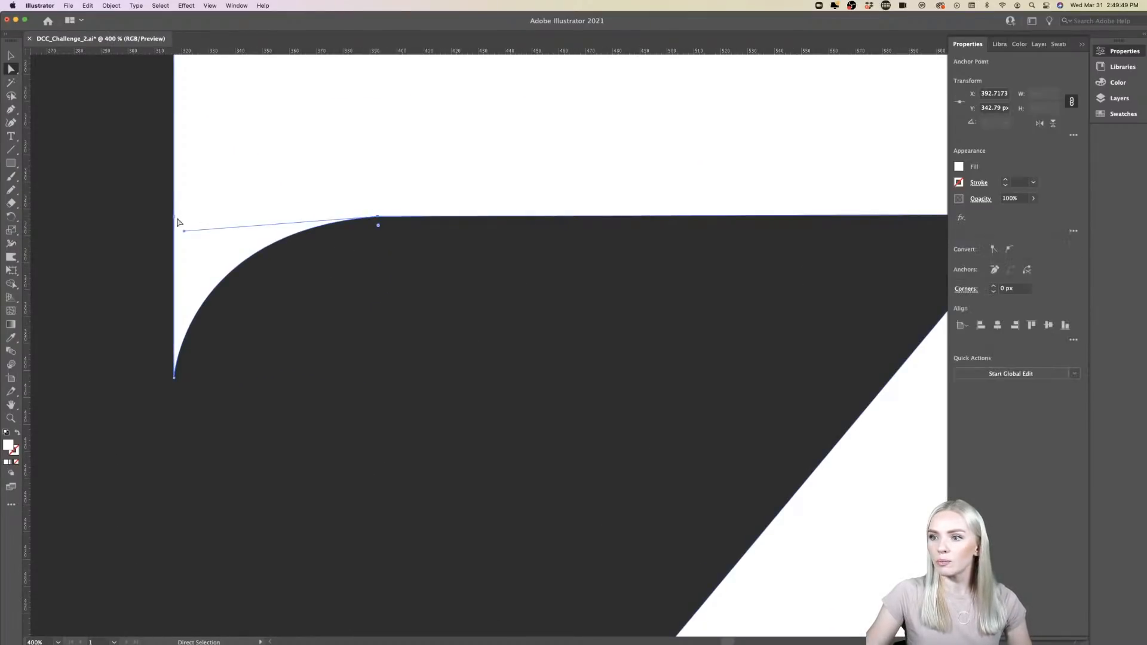
mouse_move(185, 231)
left_mouse_down()
mouse_move(187, 211)
mouse_move(204, 221)
left_mouse_up()
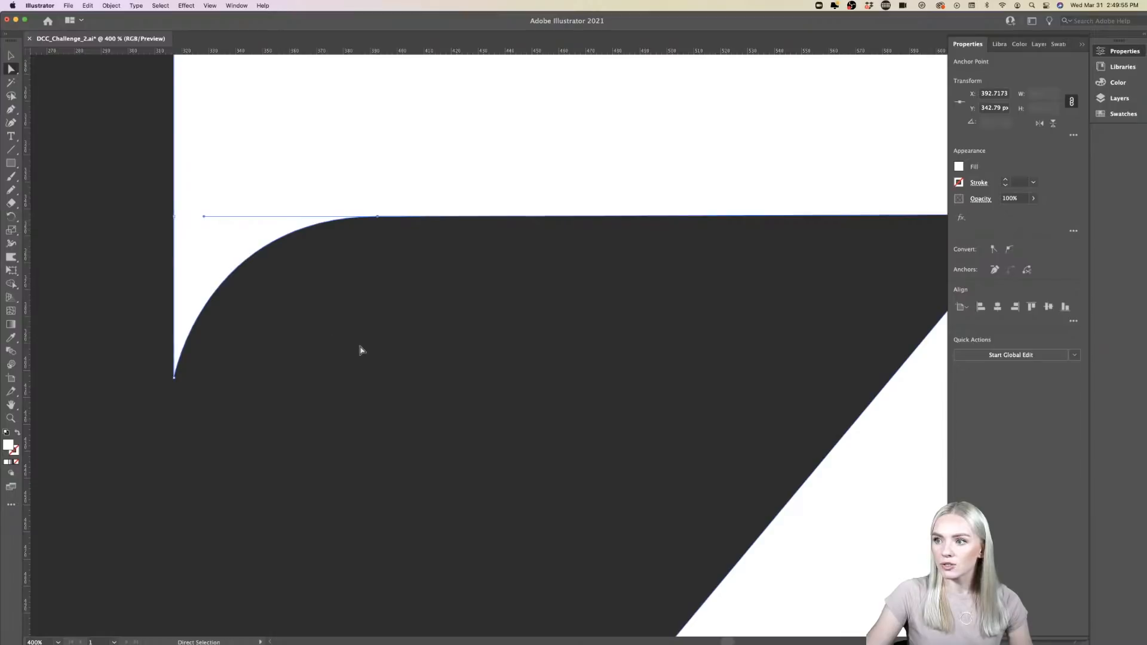
left_click(360, 347)
- Level the curve handle of the anchor where the lower-right serif meets the base, and check the whole Z
scroll(360, 347, "down", 8)
scroll(346, 326, "up", 6)
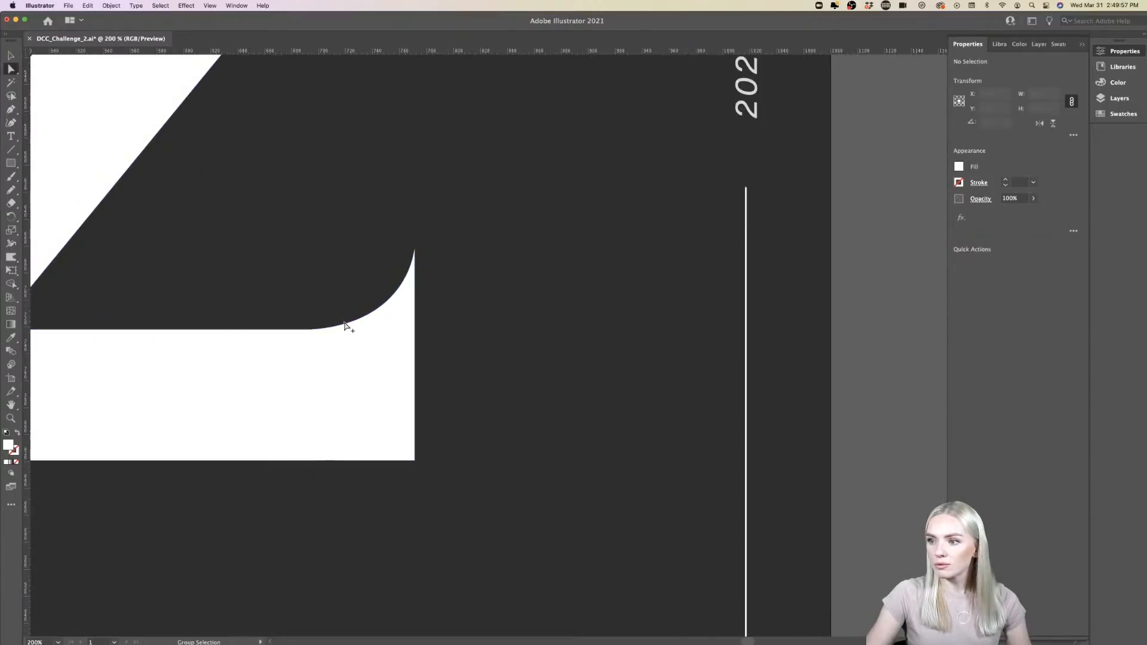
left_click(310, 329)
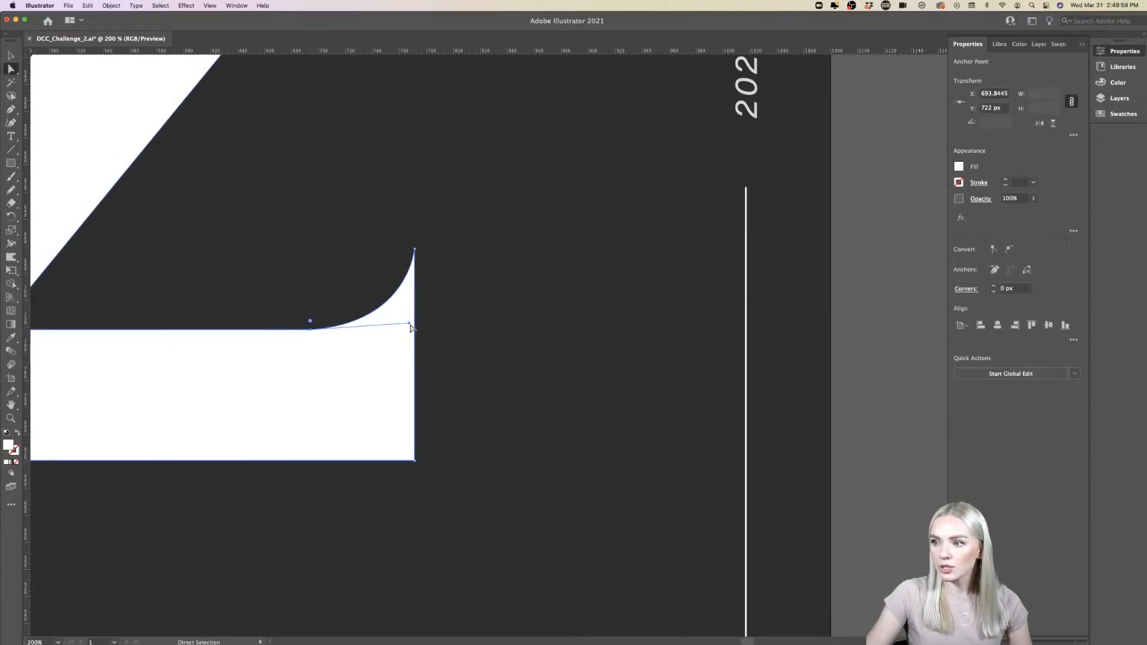
left_click_drag(412, 326, 410, 332)
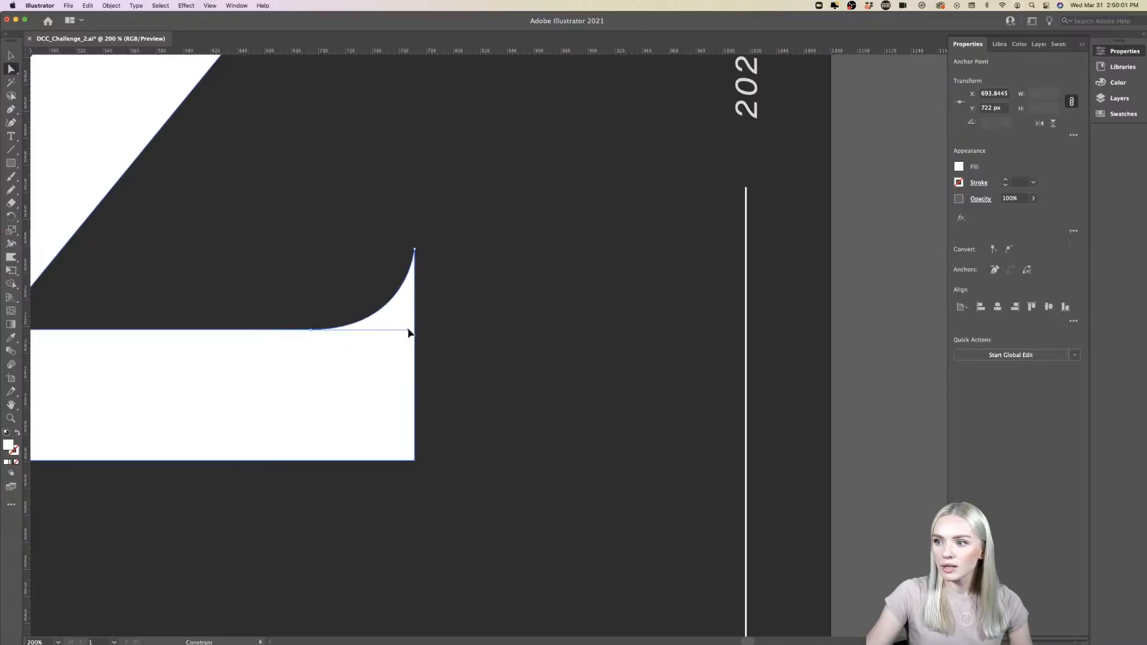
left_click(456, 359)
scroll(456, 361, "down", 4)
scroll(459, 367, "up", 2)
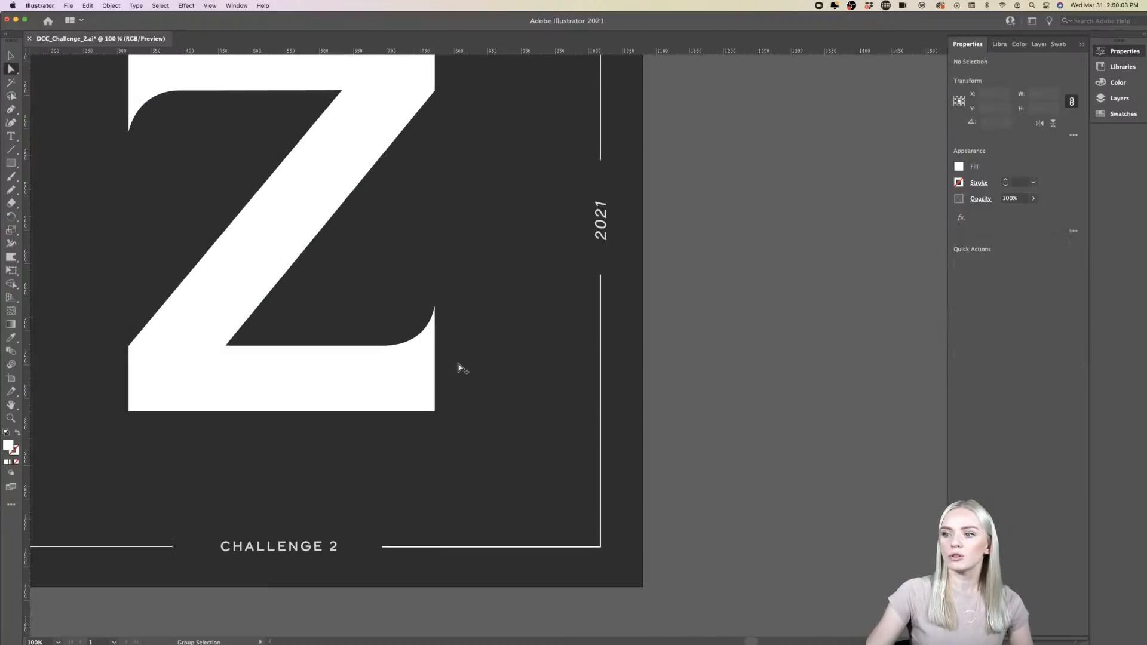
scroll(460, 367, "up", 5)
scroll(461, 367, "left", 4)
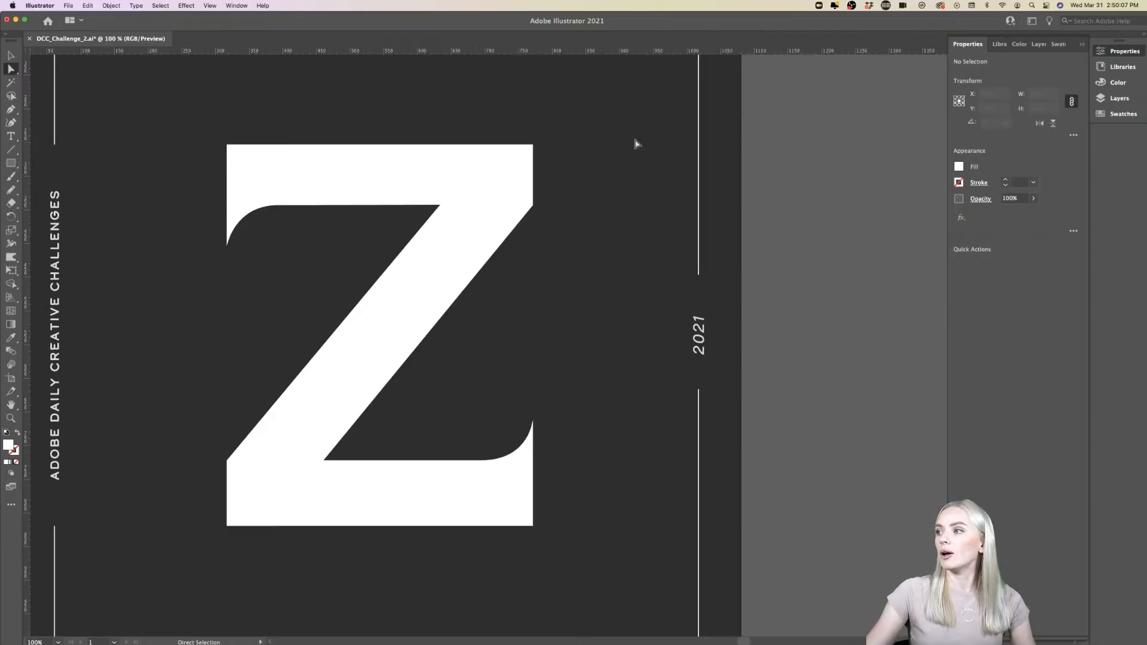
scroll(634, 179, "up", 2)
scroll(634, 180, "left", 4)
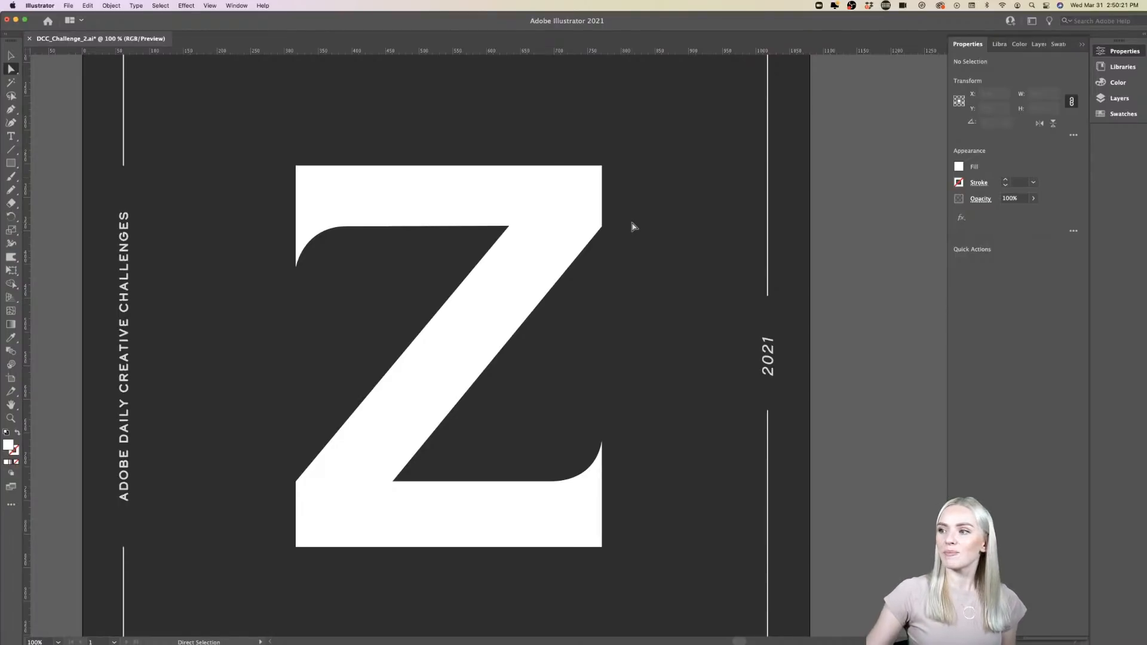
- Try drawing a closed, curved three-anchor shape with a white fill beside the artboard using the Pen tool, and undo it
scroll(632, 225, "right", 10)
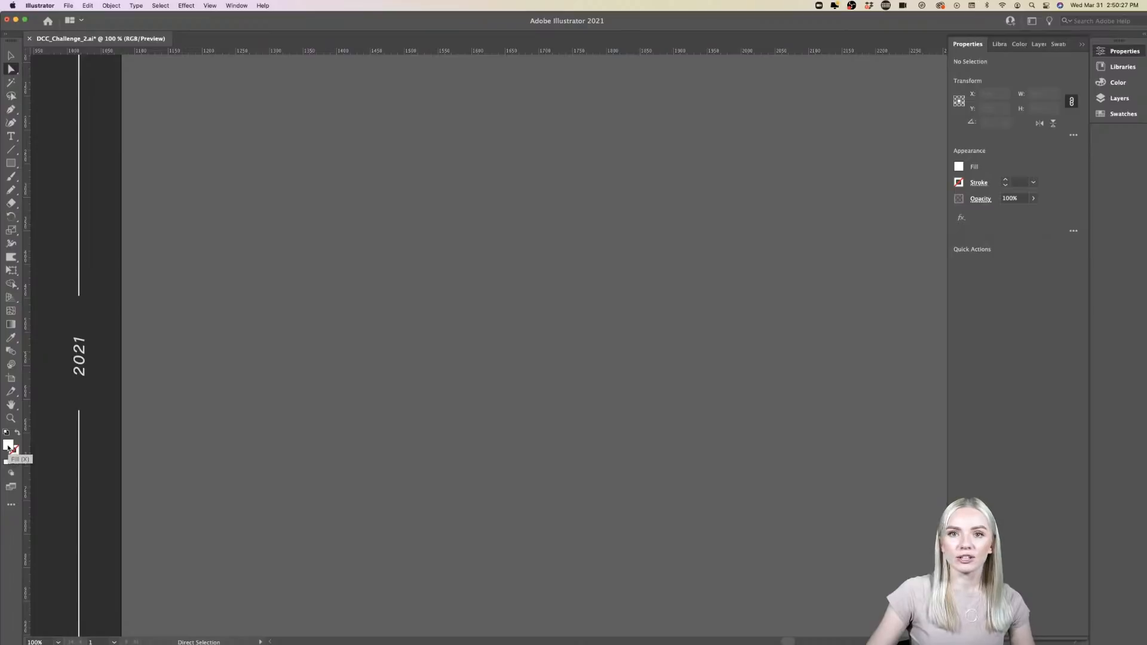
double_click(8, 446)
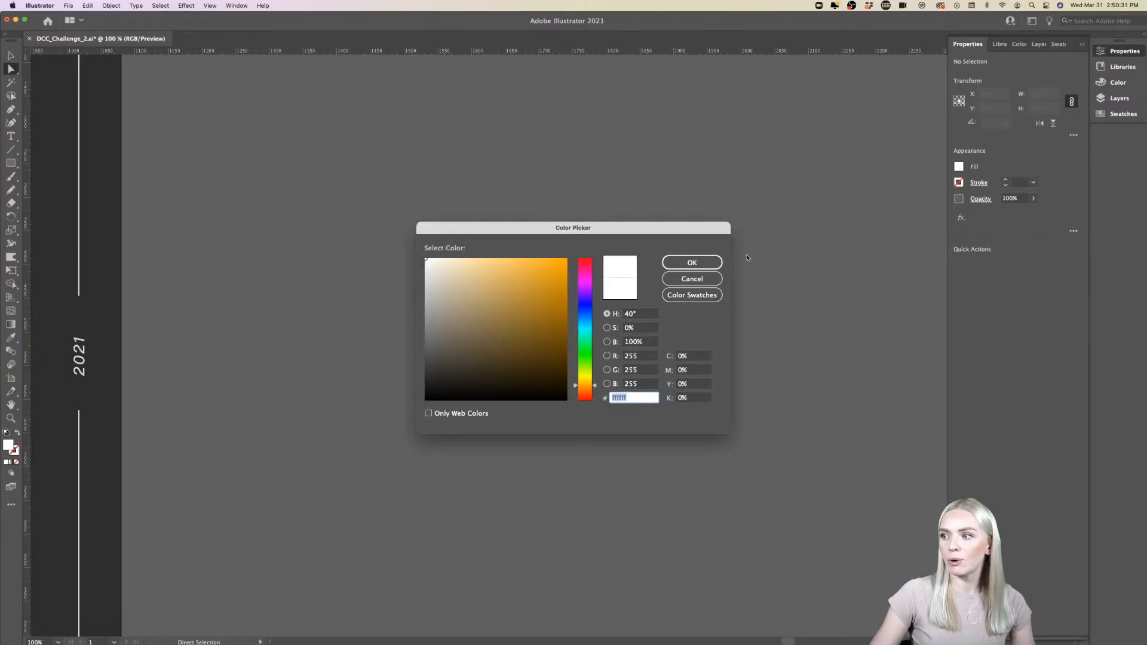
left_click(692, 262)
left_click(11, 109)
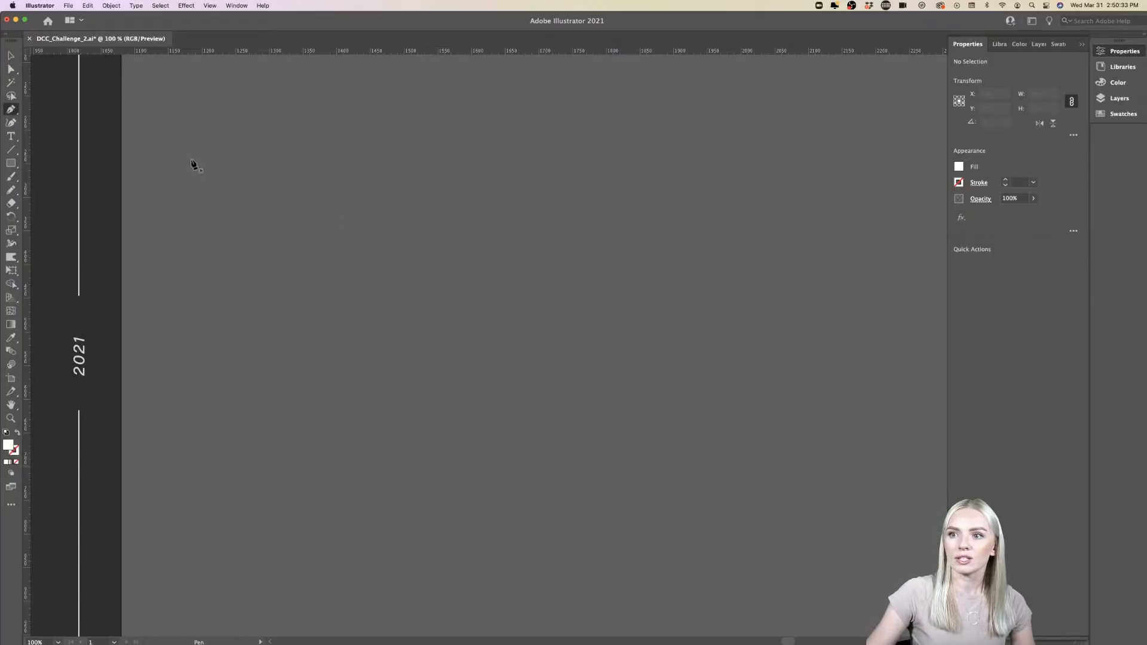
left_click(342, 203)
left_click_drag(478, 559, 480, 562)
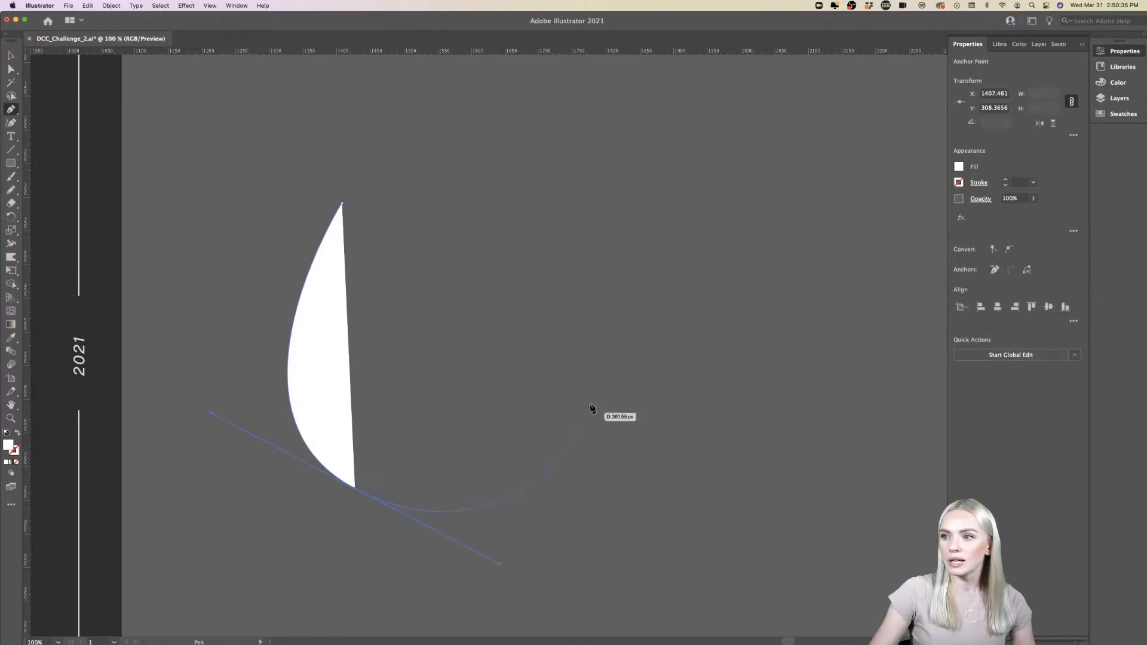
left_click_drag(599, 345, 466, 251)
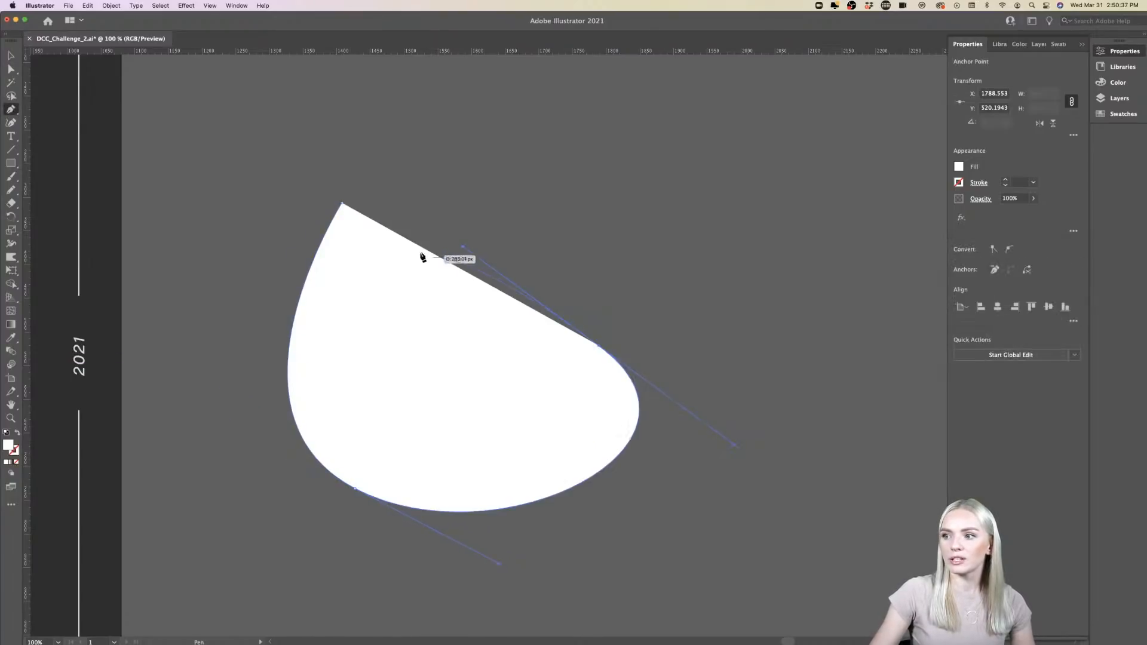
mouse_move(343, 204)
left_mouse_down()
mouse_move(361, 226)
mouse_move(343, 205)
left_mouse_up()
key("super")
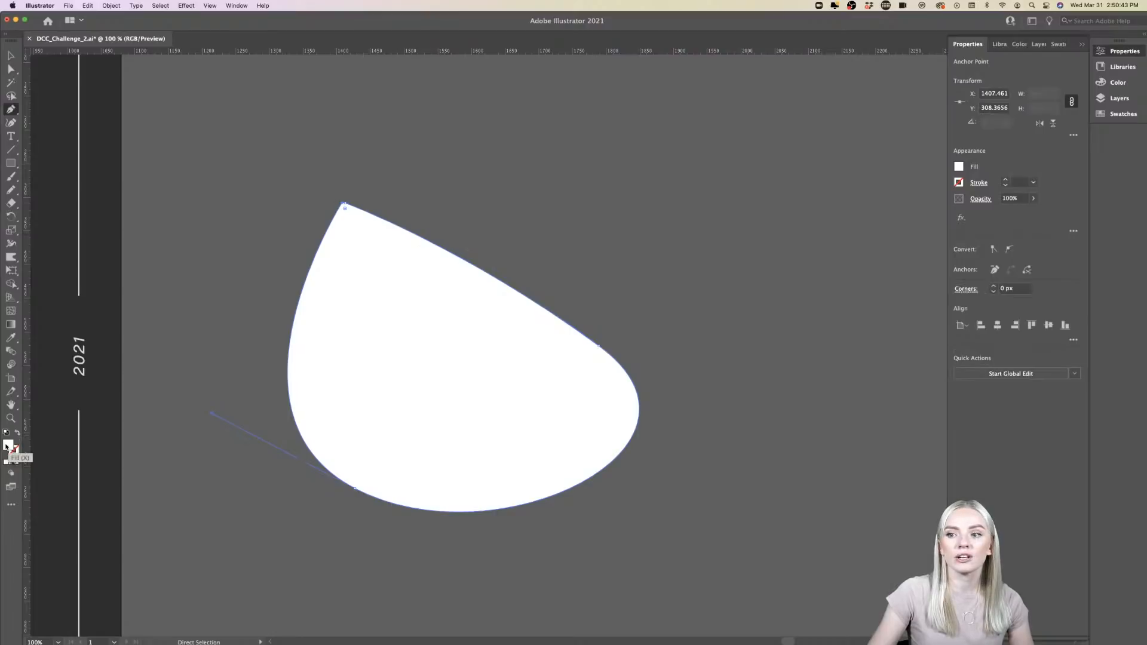
key("super+z")
key("super+z")
key("super+z")
key("super+z")
key("super+z")
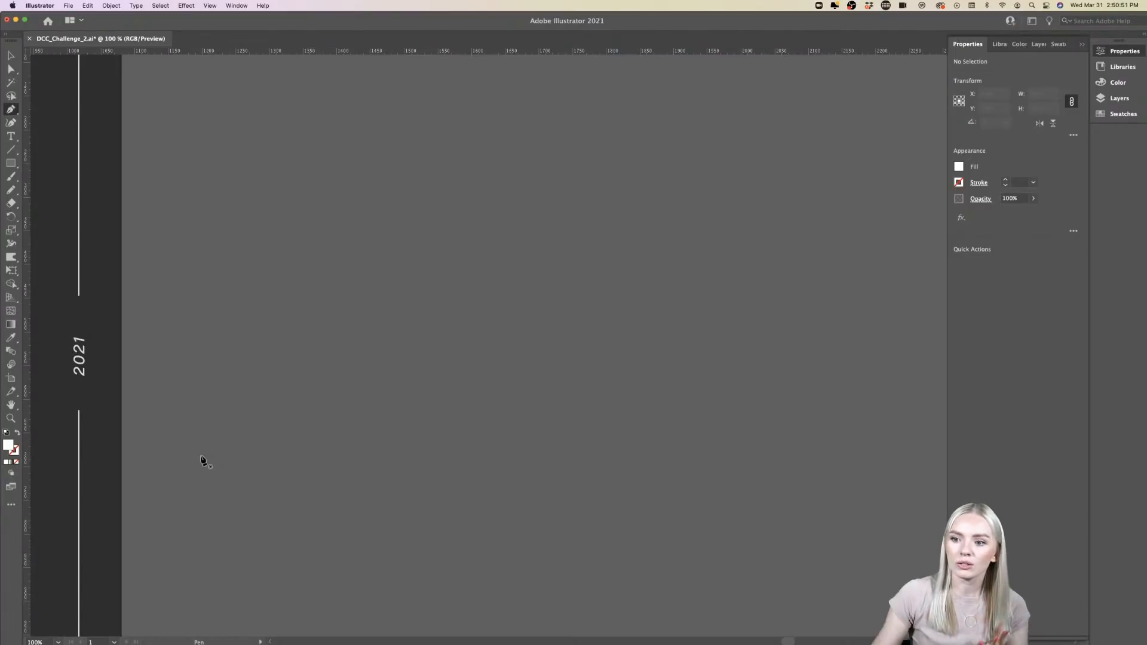
- Swap fill and stroke to get no fill and a white 1 pt stroke, and draw an open three-anchor Pen curve beside the artboard
key("super")
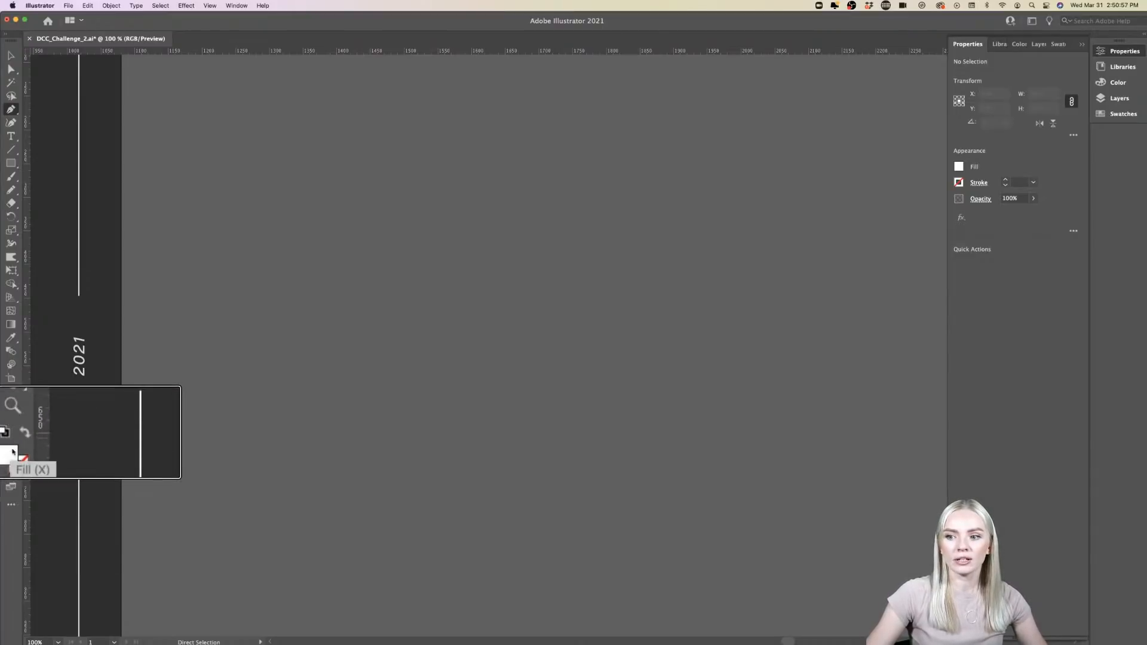
left_click(24, 433)
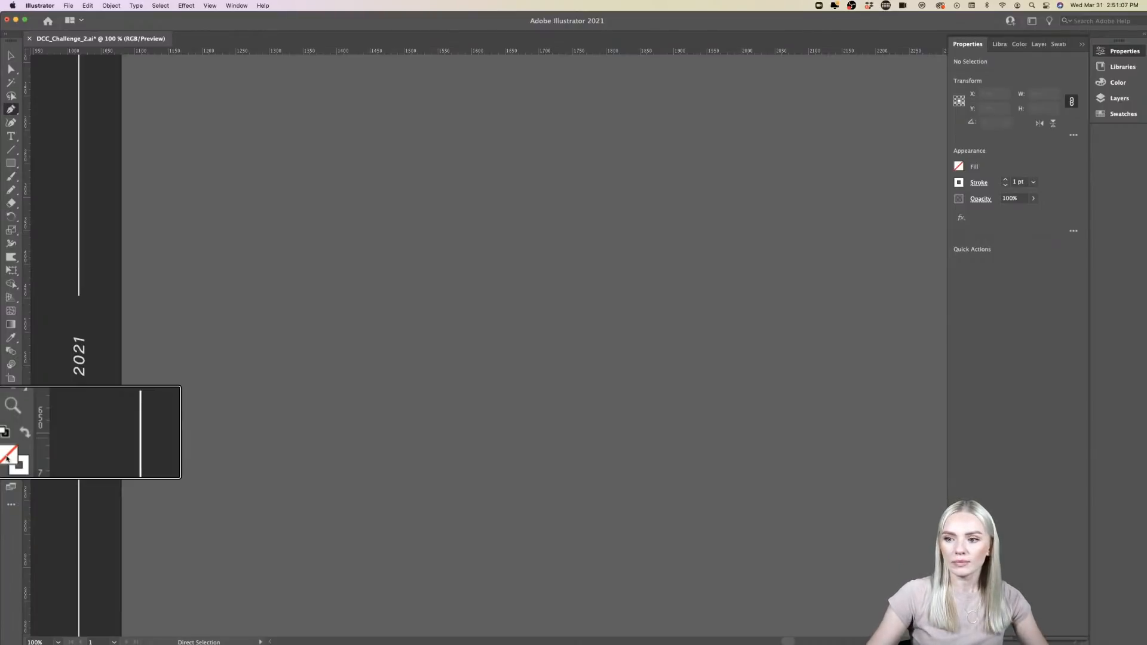
left_click(457, 129)
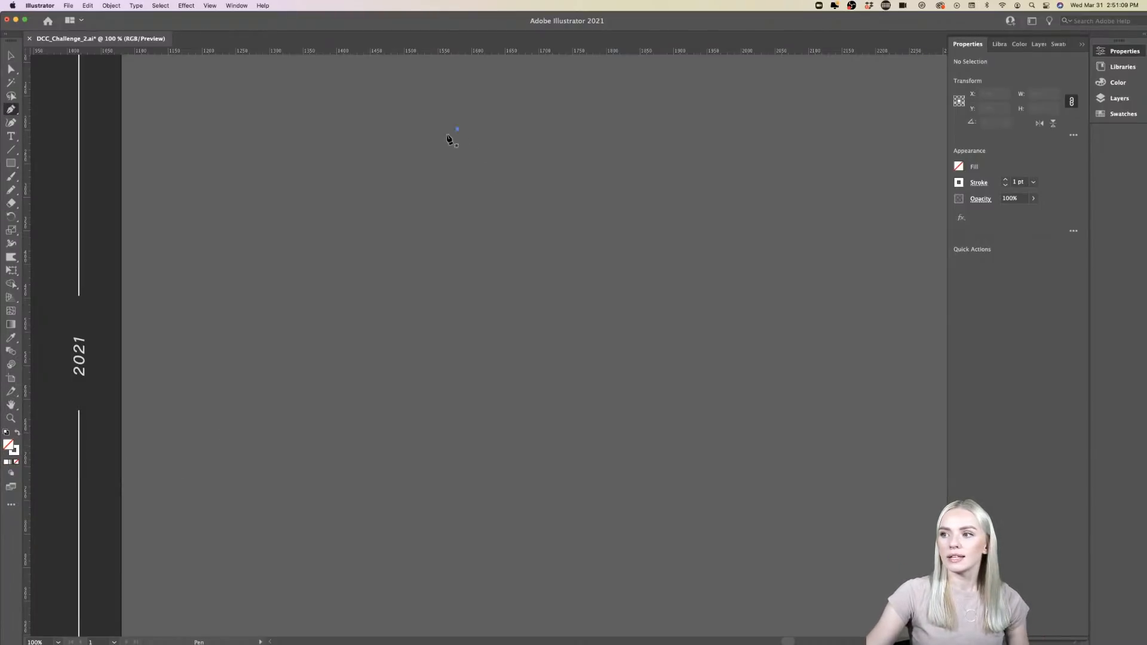
left_click_drag(361, 392, 361, 392)
left_click_drag(626, 380, 721, 284)
key("v")
left_click(717, 373)
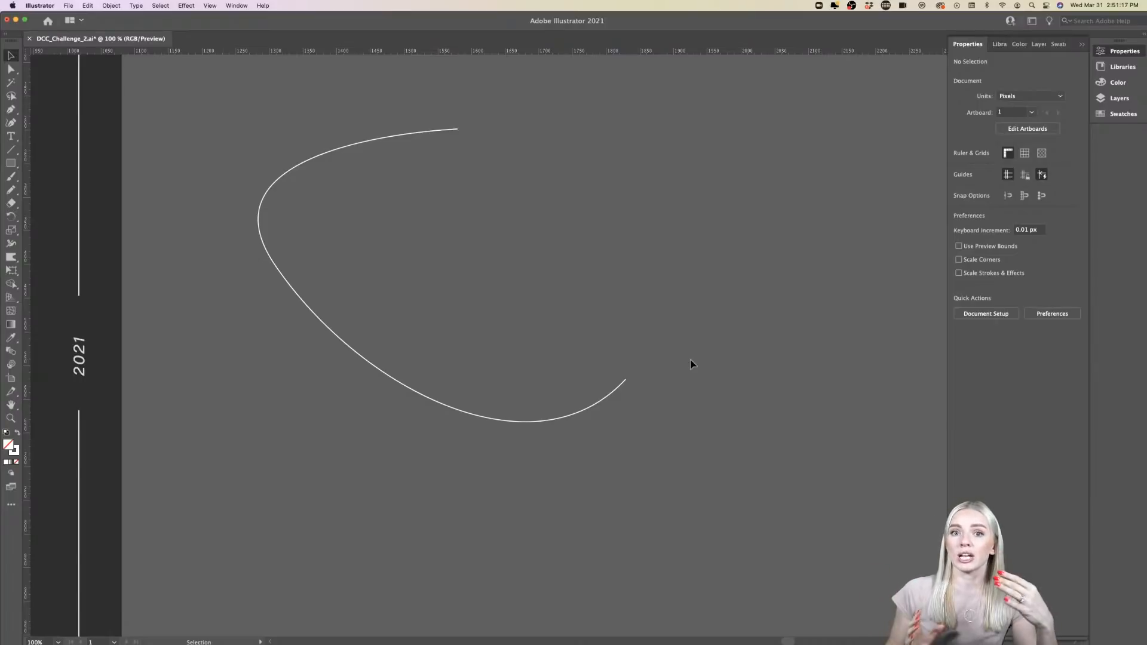
- Delete the open sample curve and return to the full artboard with the finished Z
left_click(615, 391)
key("Delete")
scroll(613, 392, "down", 6)
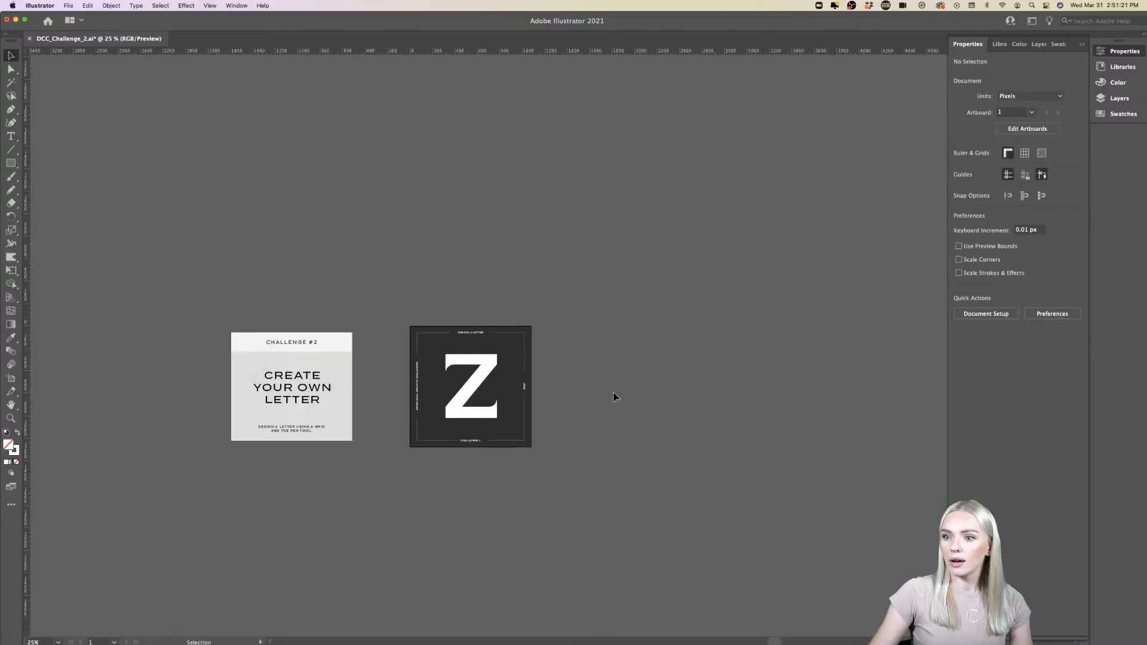
scroll(514, 392, "up", 3)
scroll(514, 394, "up", 3)
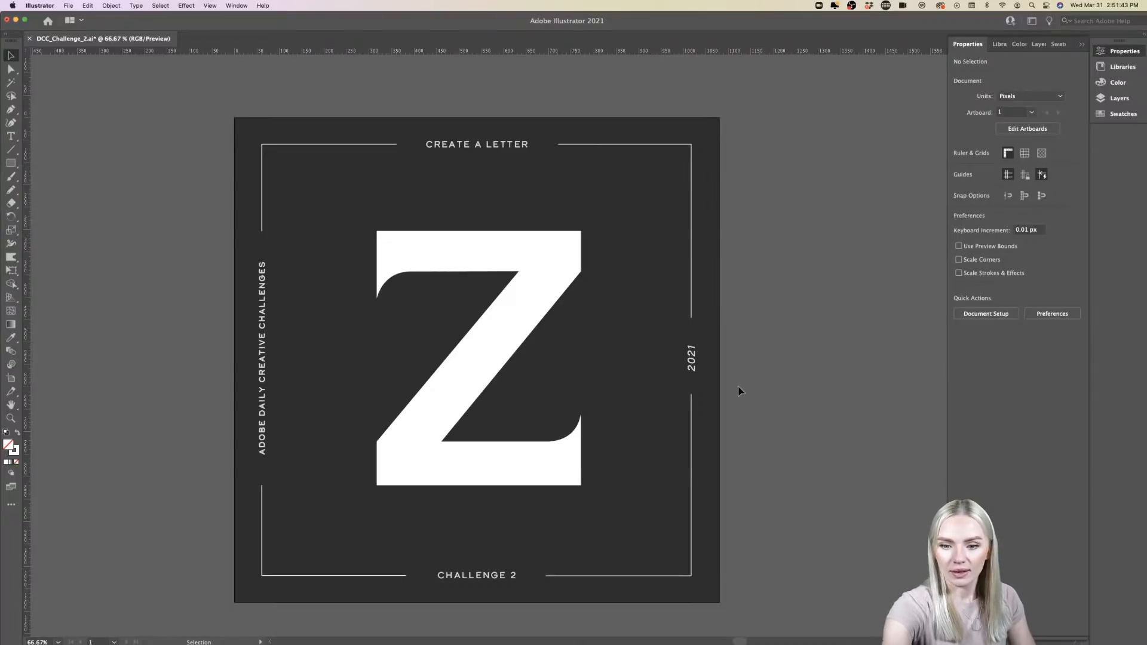
scroll(768, 376, "right", 2)
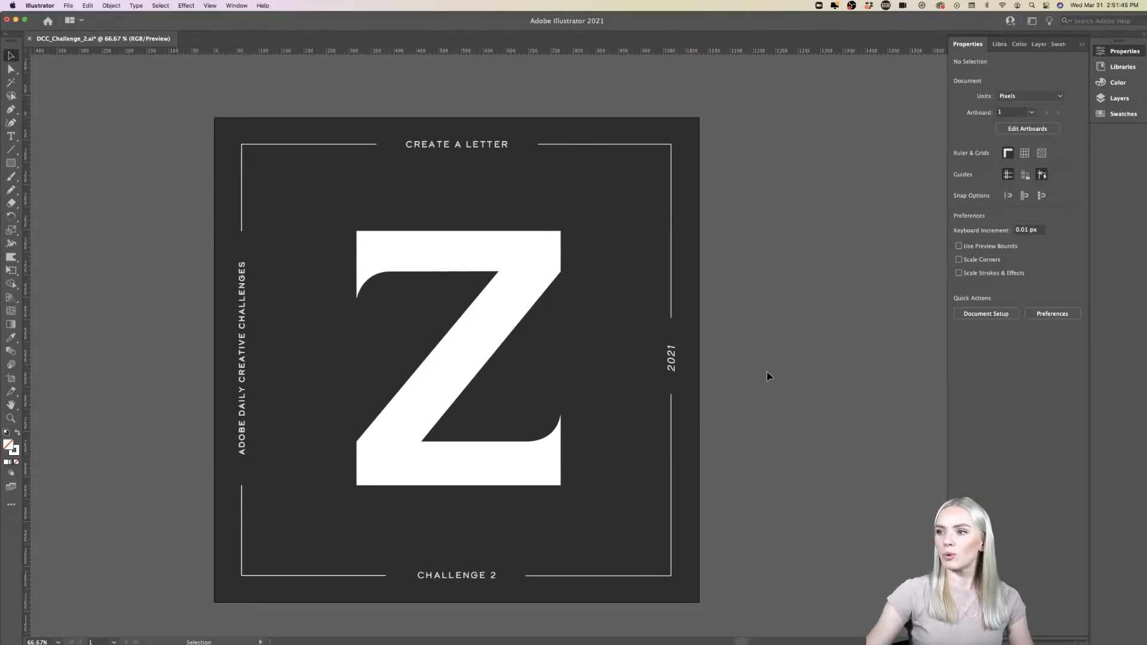
- Place a vertical ruler guide at about X 1769 px on the empty canvas beside the Z artboard
scroll(768, 376, "down", 3)
scroll(767, 376, "right", 6)
scroll(768, 376, "right", 3)
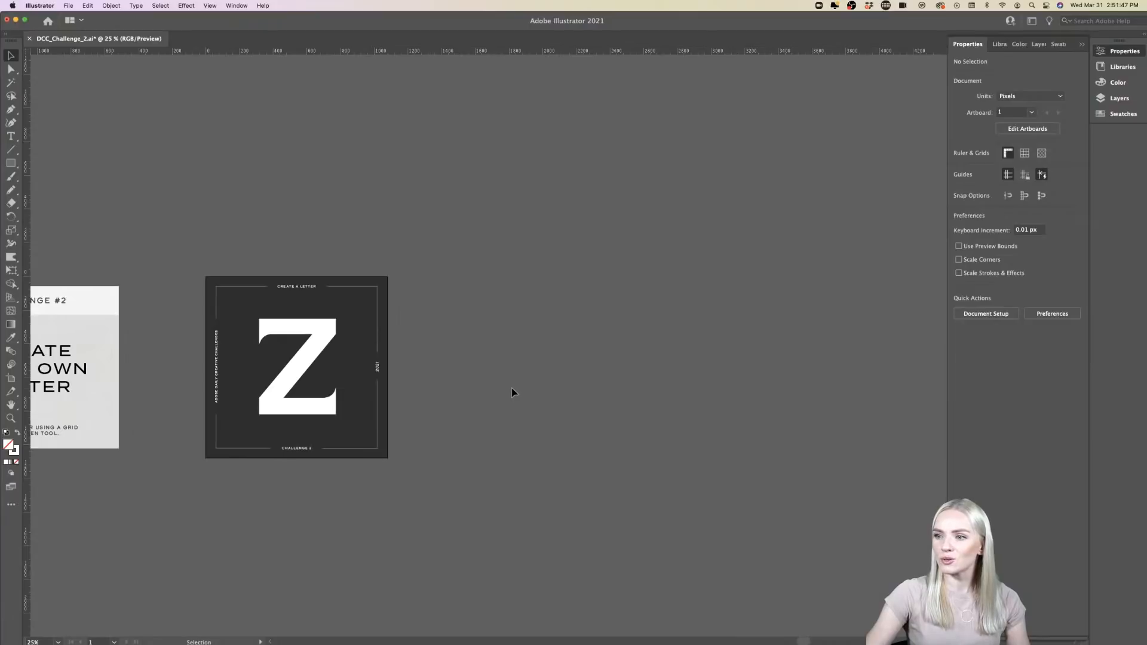
scroll(512, 388, "up", 1)
scroll(512, 388, "right", 2)
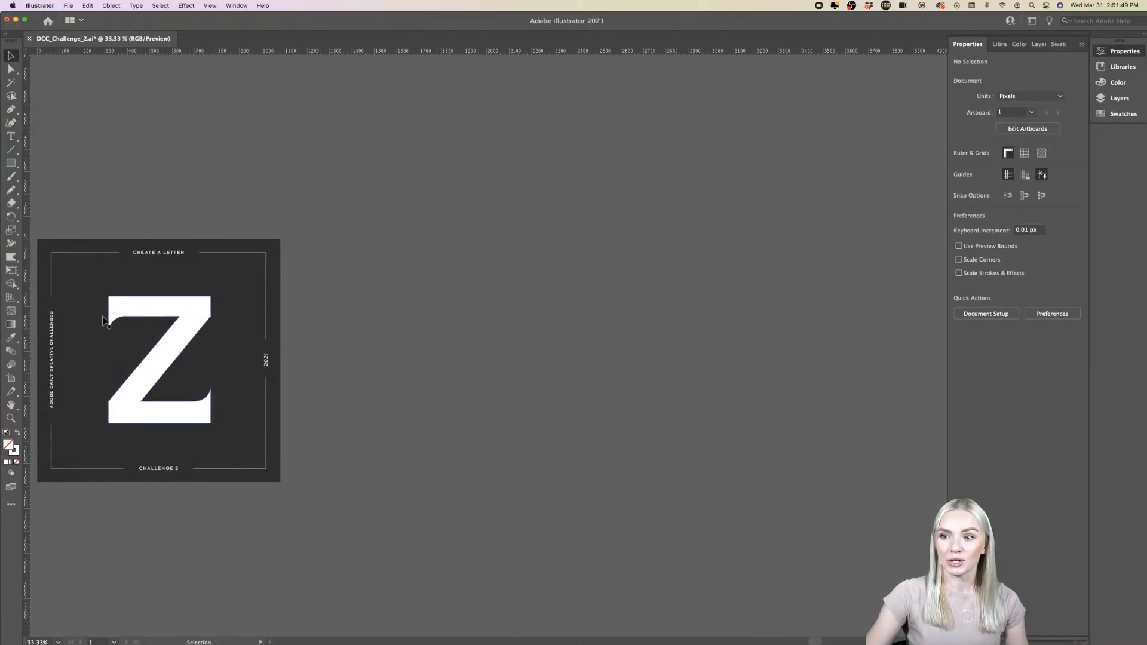
left_click_drag(25, 320, 436, 319)
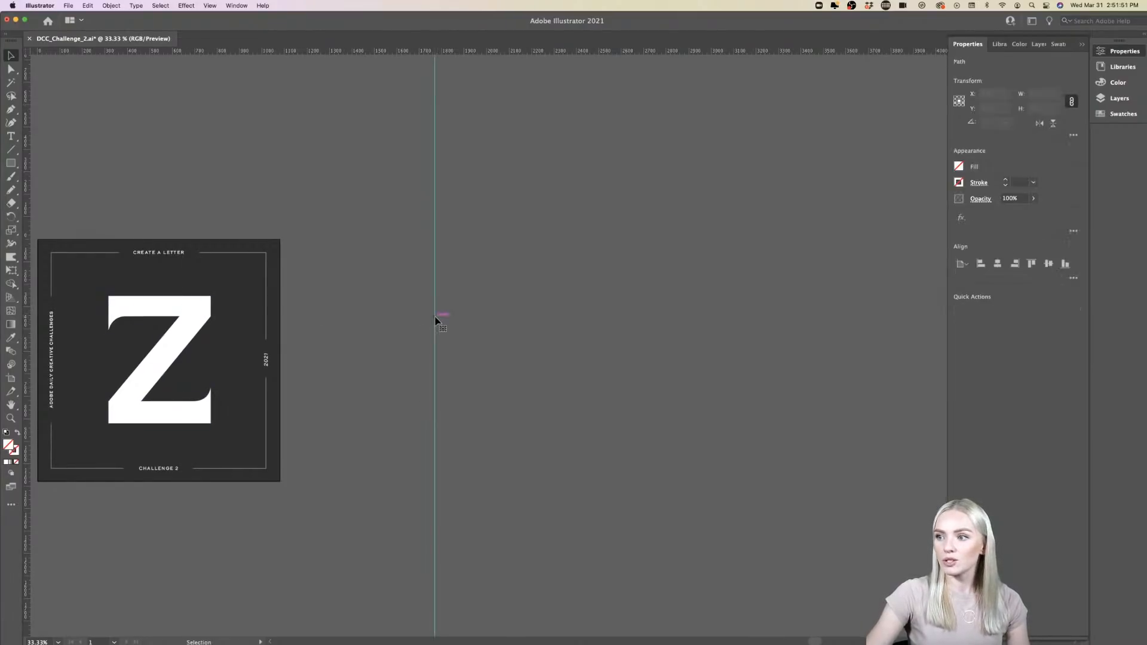
scroll(435, 320, "right", 1)
scroll(470, 329, "up", 1)
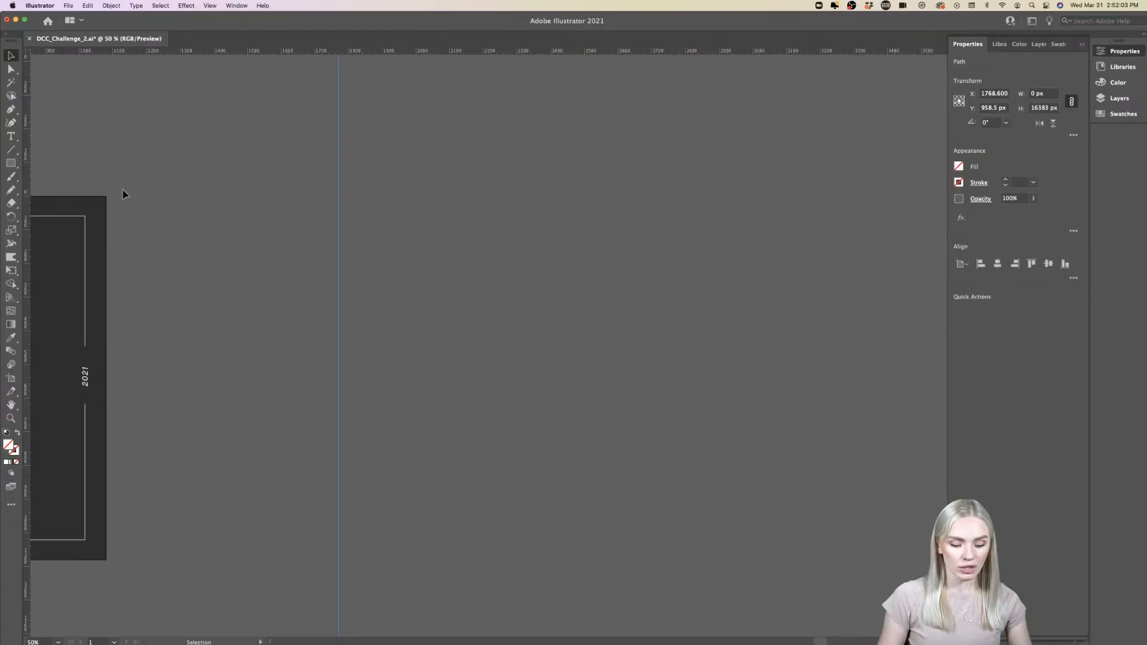
key("a")
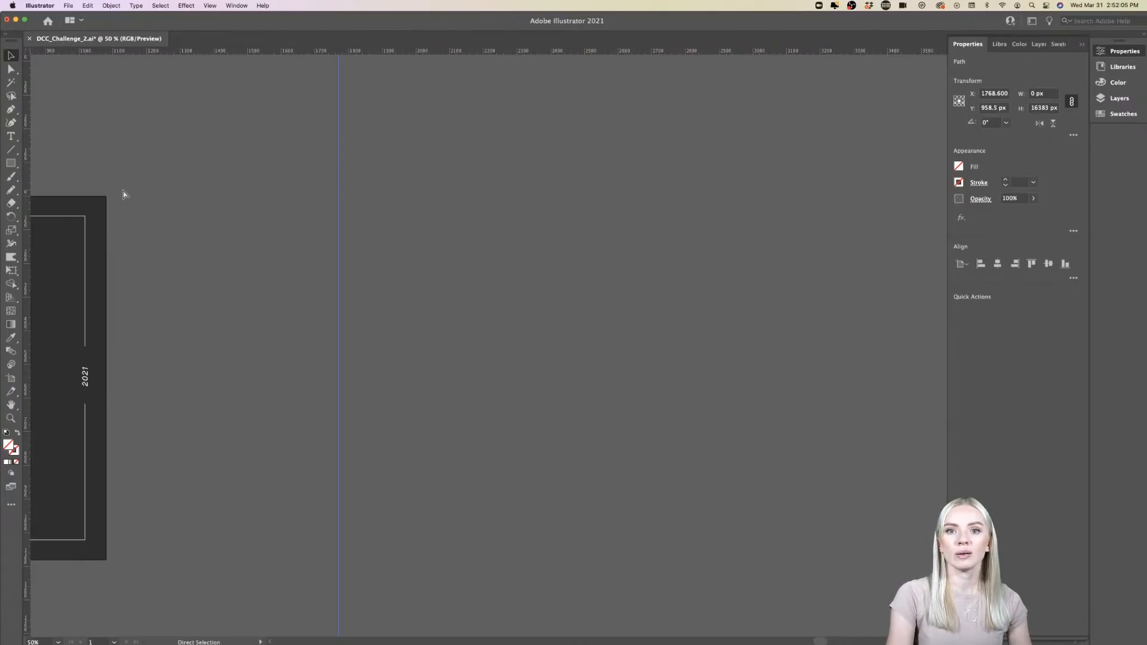
key("v")
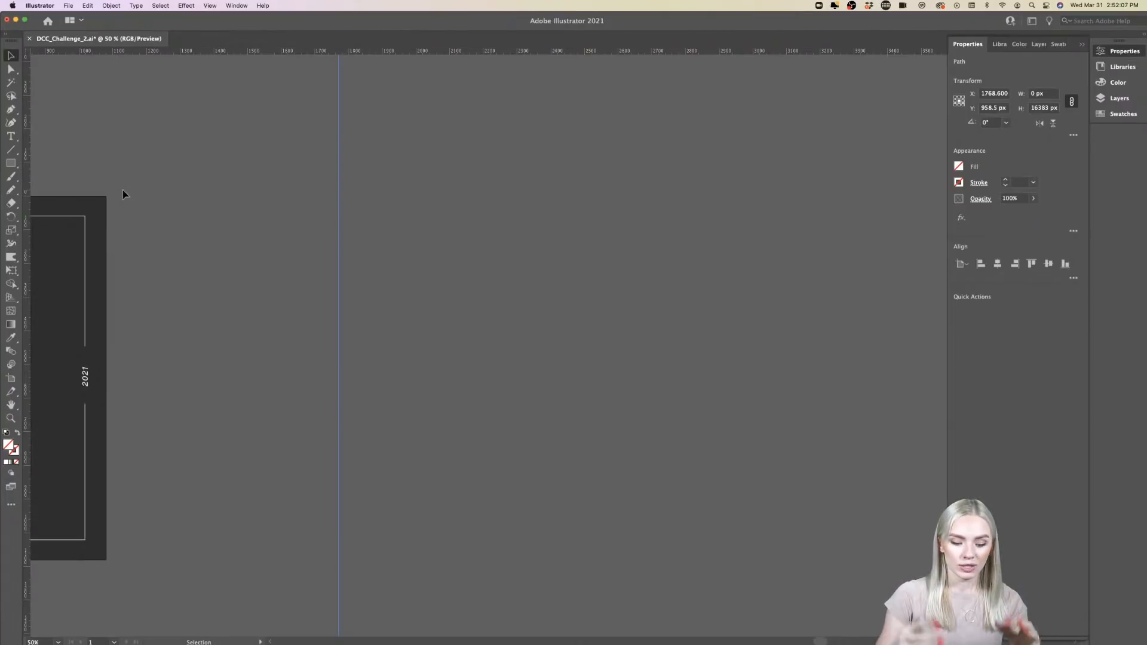
key("a")
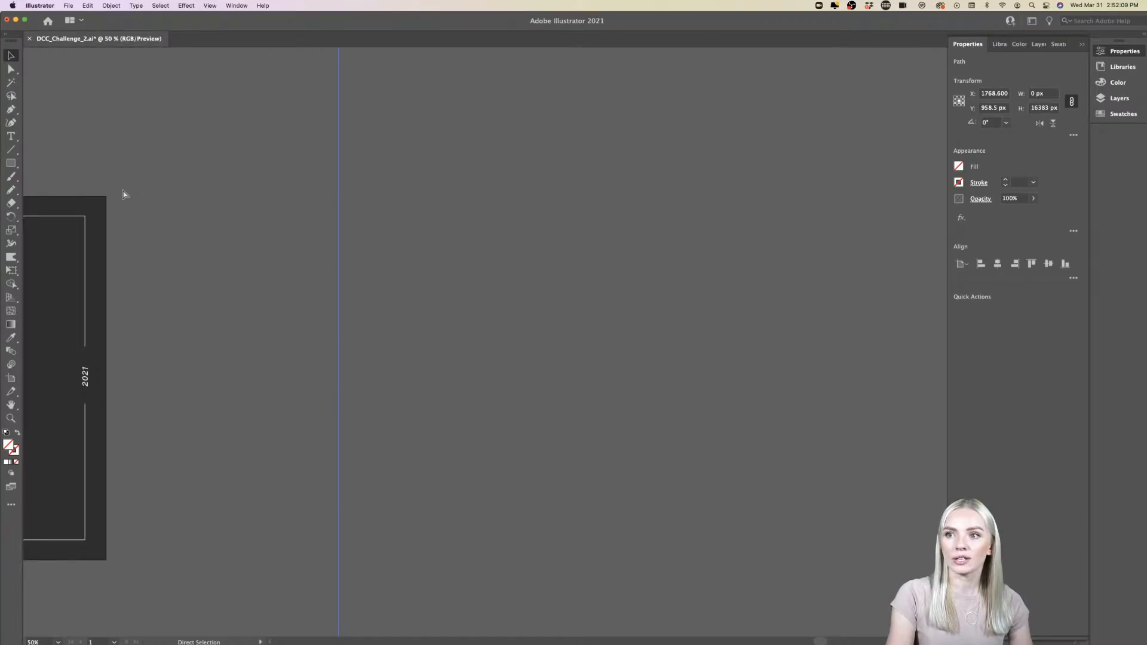
key("v")
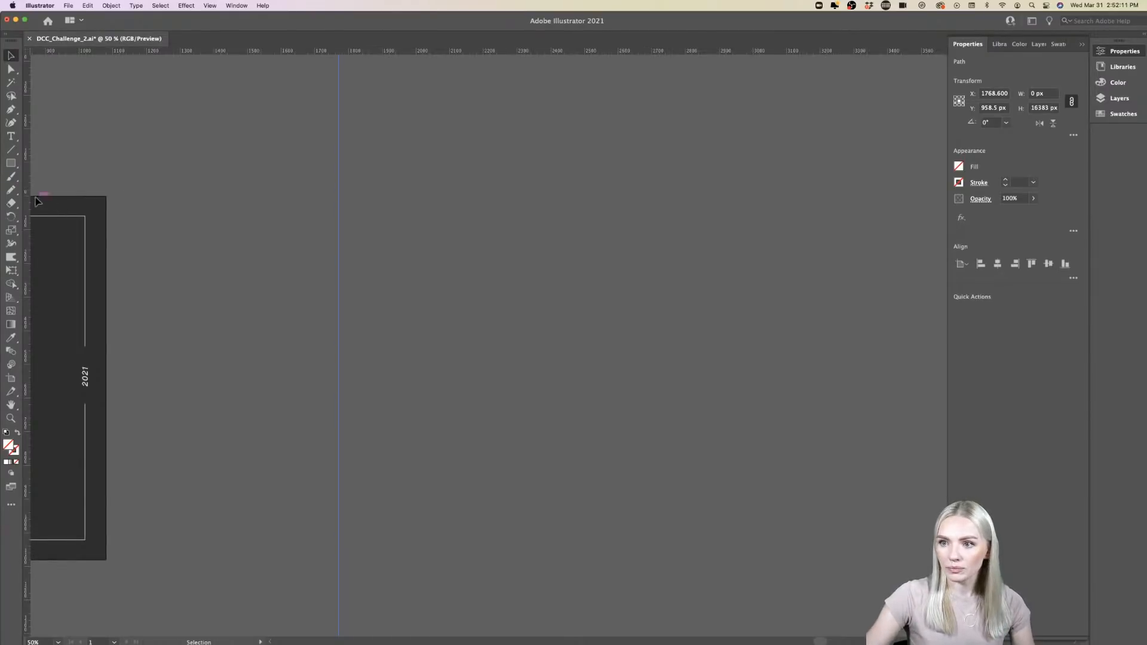
- Add three more vertical guides beyond the first one, at about X 1909, 2184 and 2324 px
left_click_drag(385, 253, 386, 254)
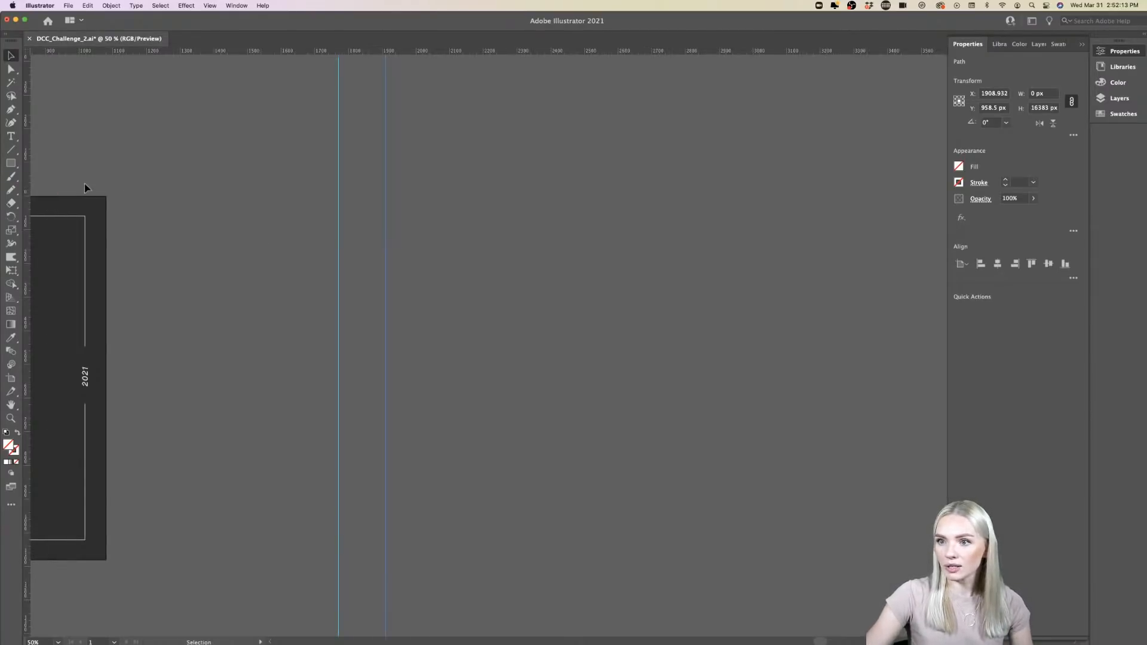
left_click_drag(442, 208, 478, 213)
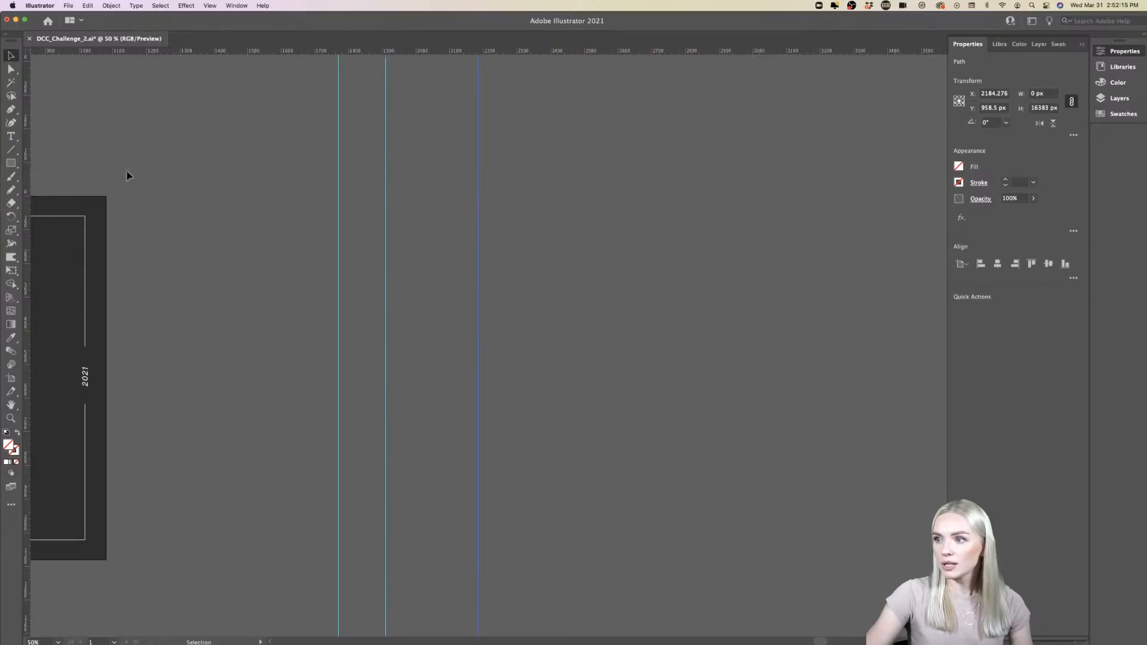
left_click_drag(27, 168, 171, 170)
left_click_drag(545, 181, 525, 183)
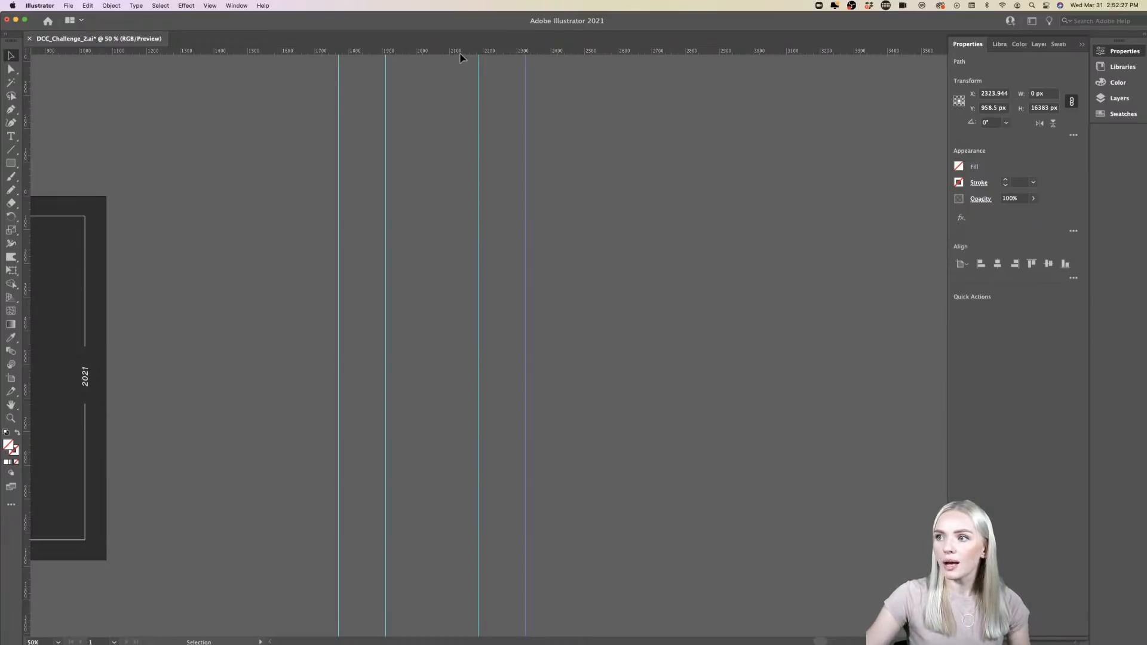
- Add two horizontal guides level with the artboard frame's top and bottom lines, at about Y 60 and 1022 px
left_click_drag(461, 53, 460, 81)
left_click_drag(464, 220, 466, 218)
left_click_drag(450, 52, 463, 541)
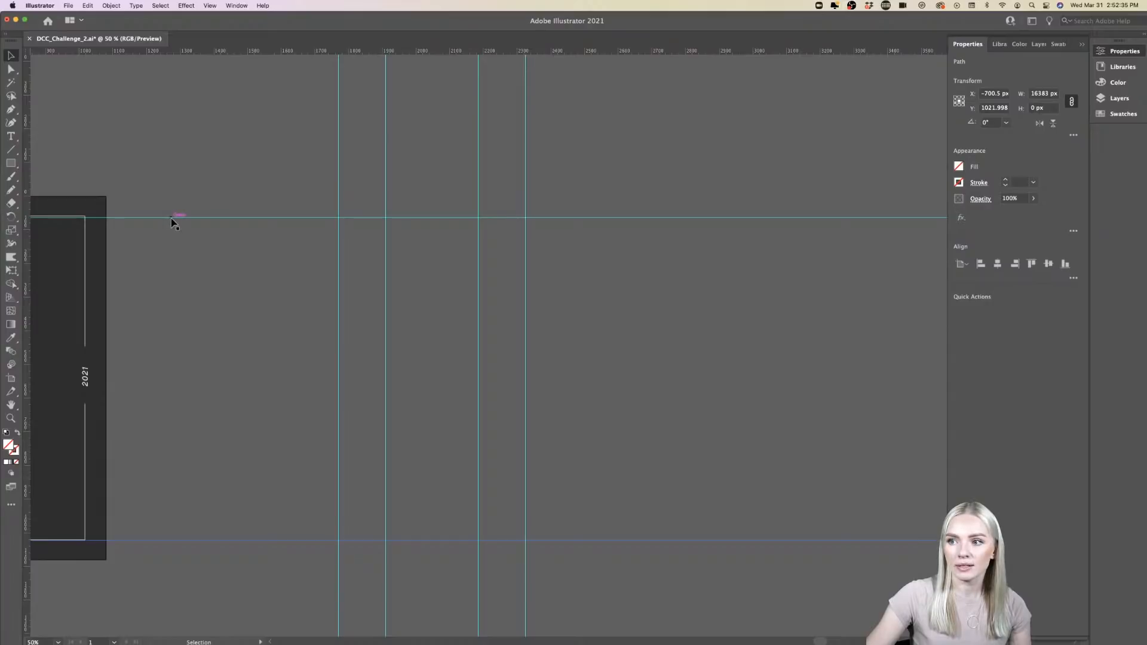
left_click_drag(171, 218, 50, 218)
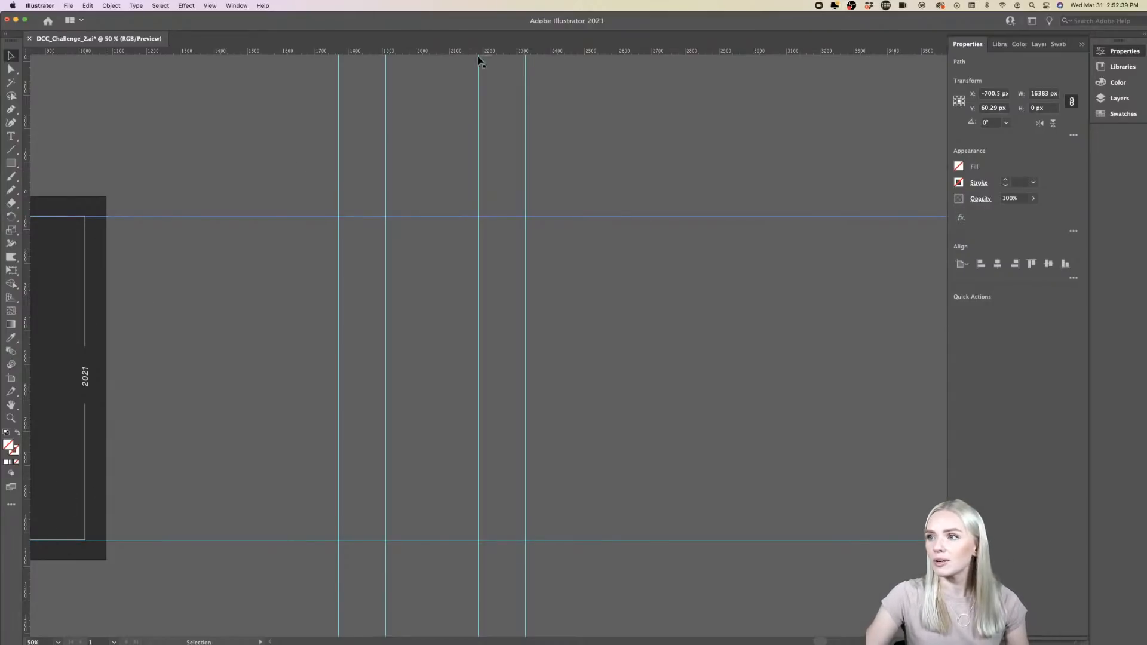
- Add four horizontal guides between the outer two, at about Y 308, 446, 614 and 797 px
key("super+v")
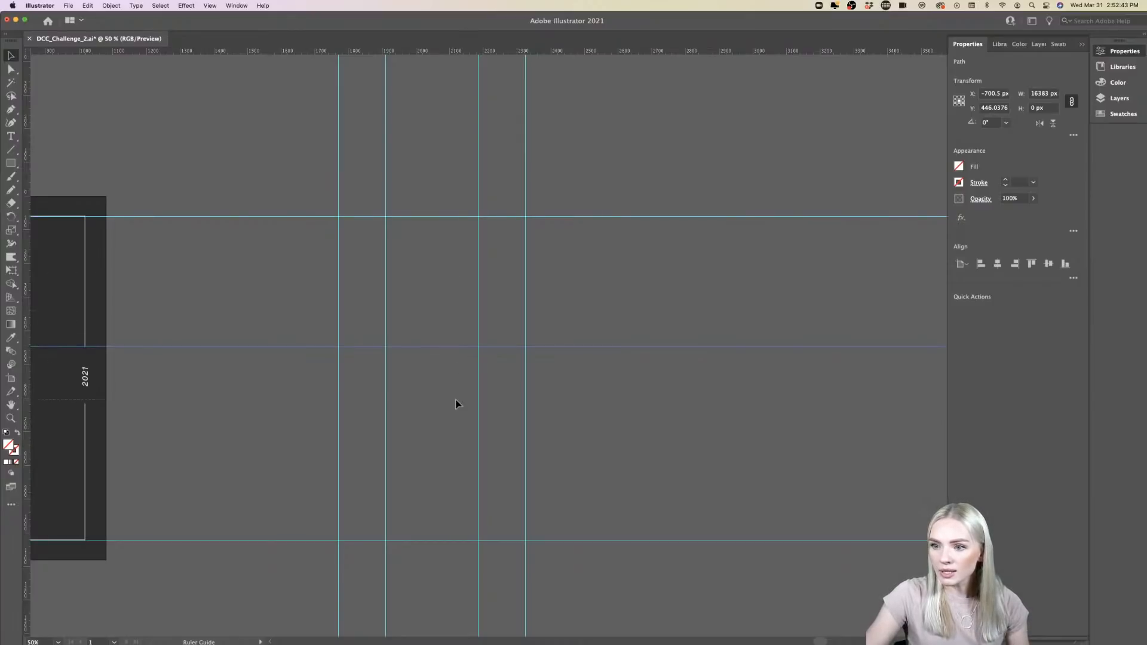
left_click_drag(455, 403, 455, 403)
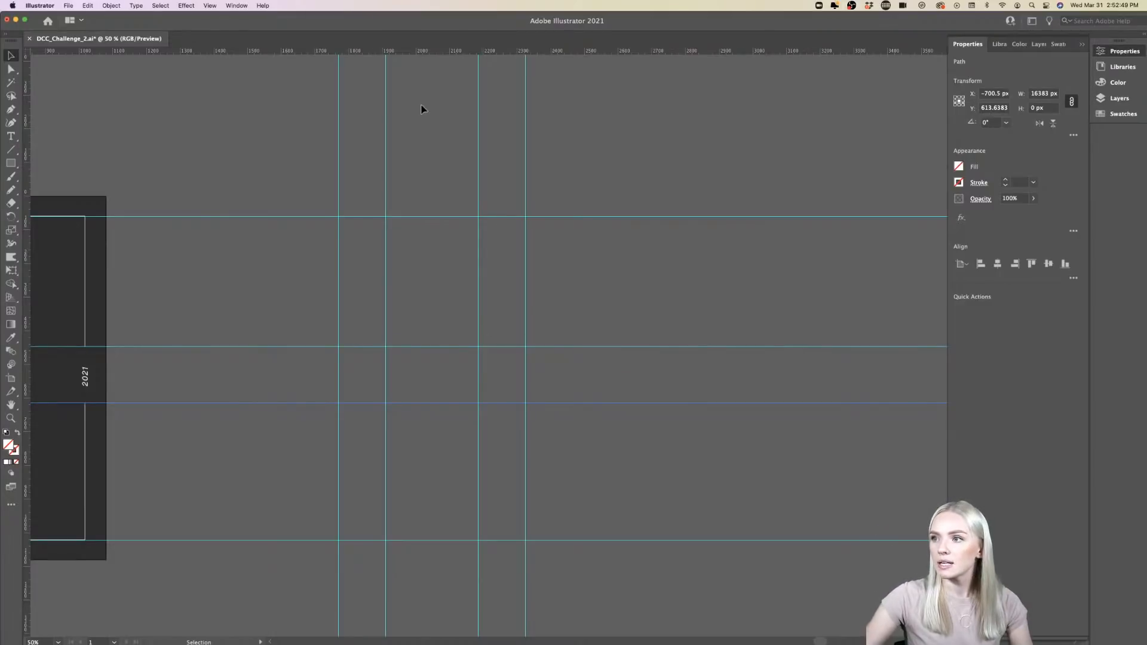
left_click_drag(422, 56, 436, 253)
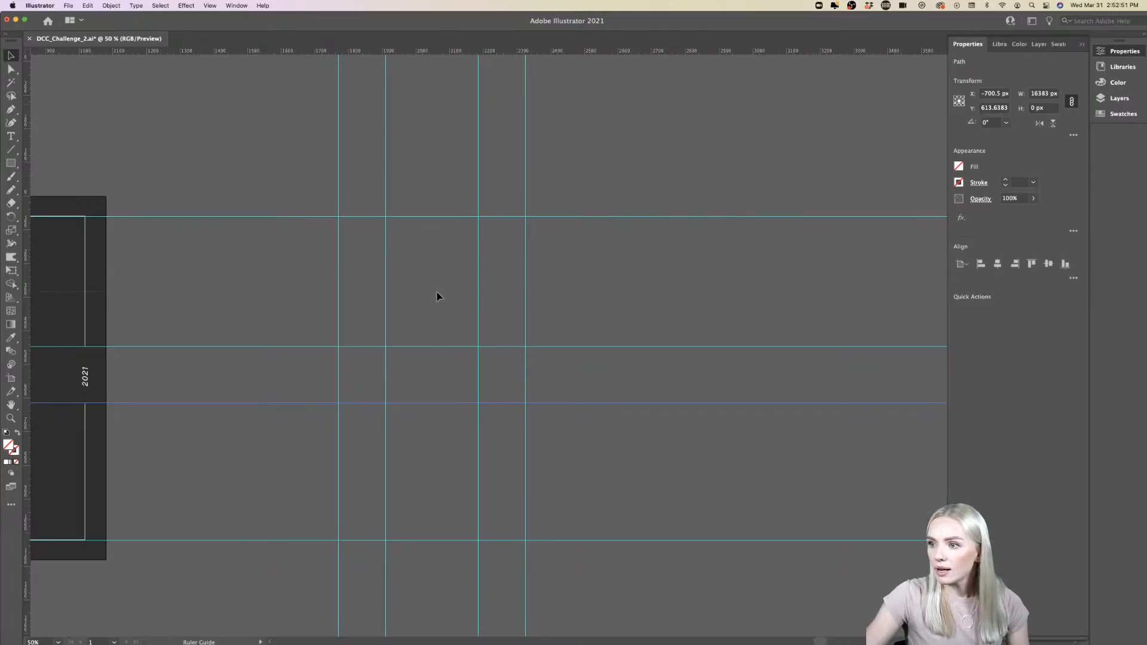
left_click_drag(437, 300, 437, 300)
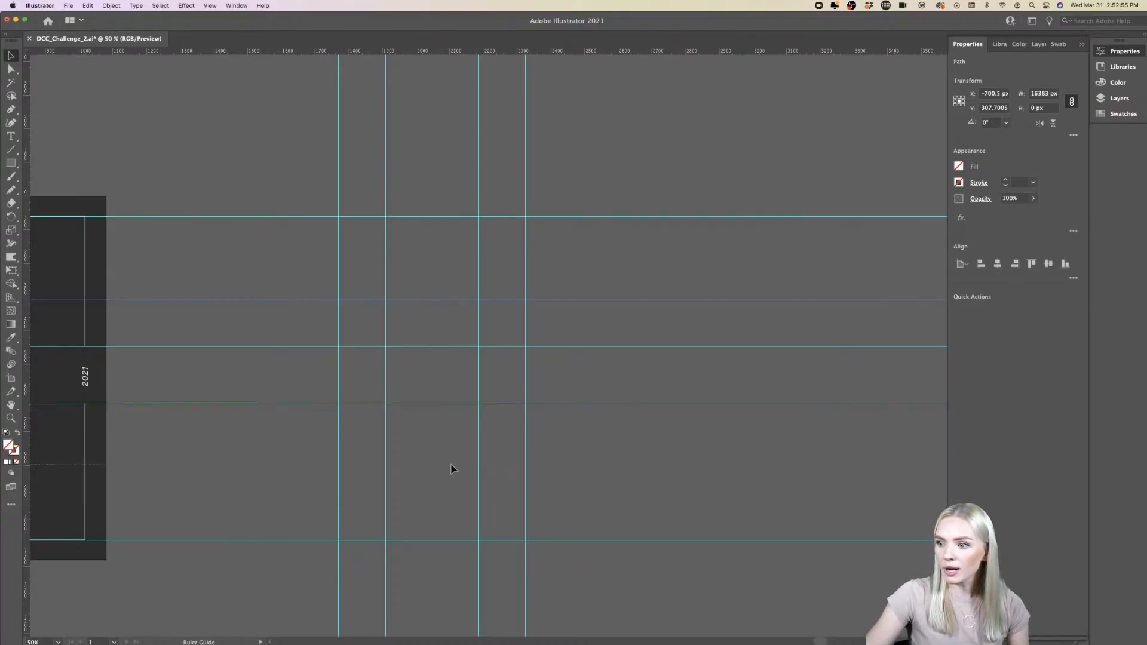
left_click_drag(451, 466, 451, 465)
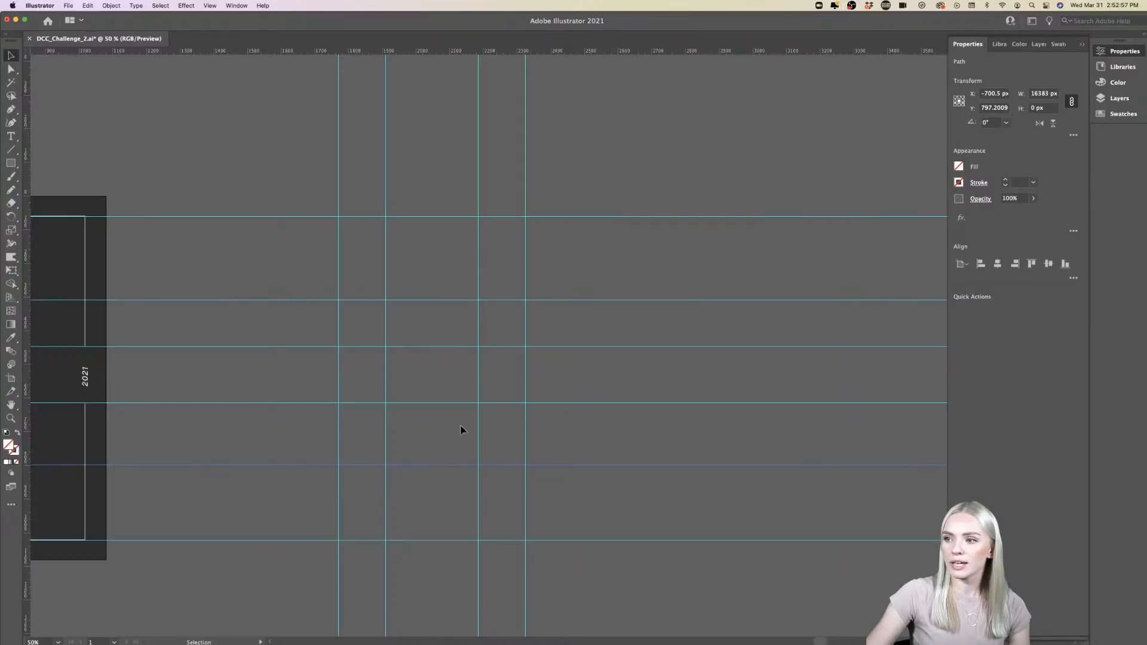
- Draw a white-filled spacing rectangle about 657 by 247 px between the top two horizontal guides, and copy it directly below the Y 797 px guide
left_click(11, 163)
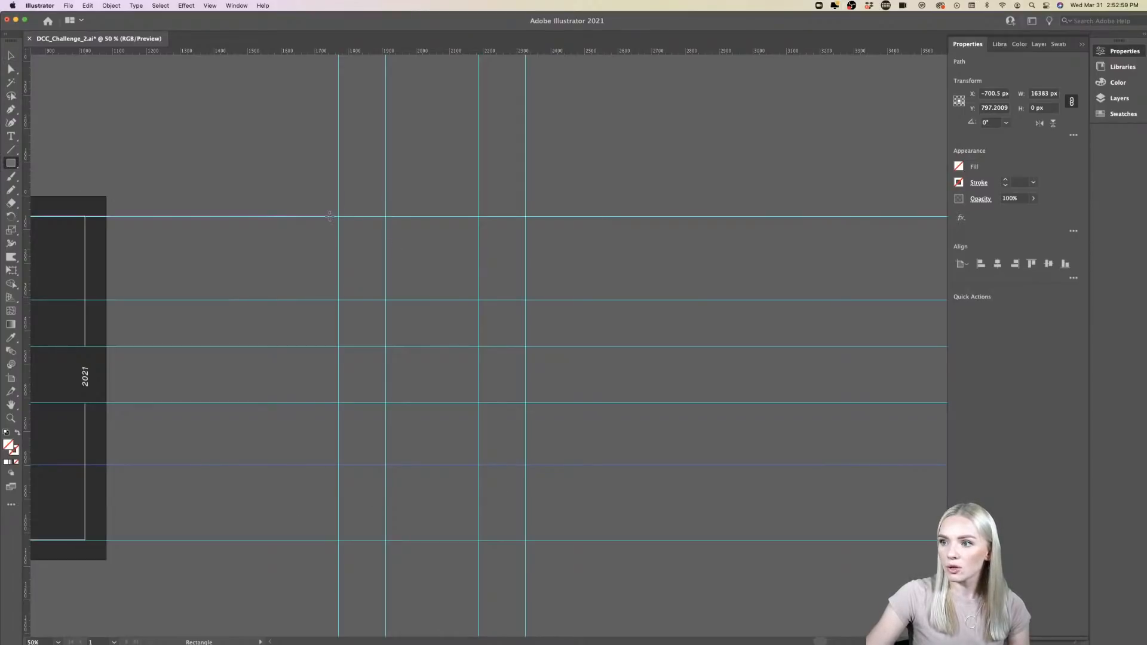
left_click_drag(331, 217, 551, 299)
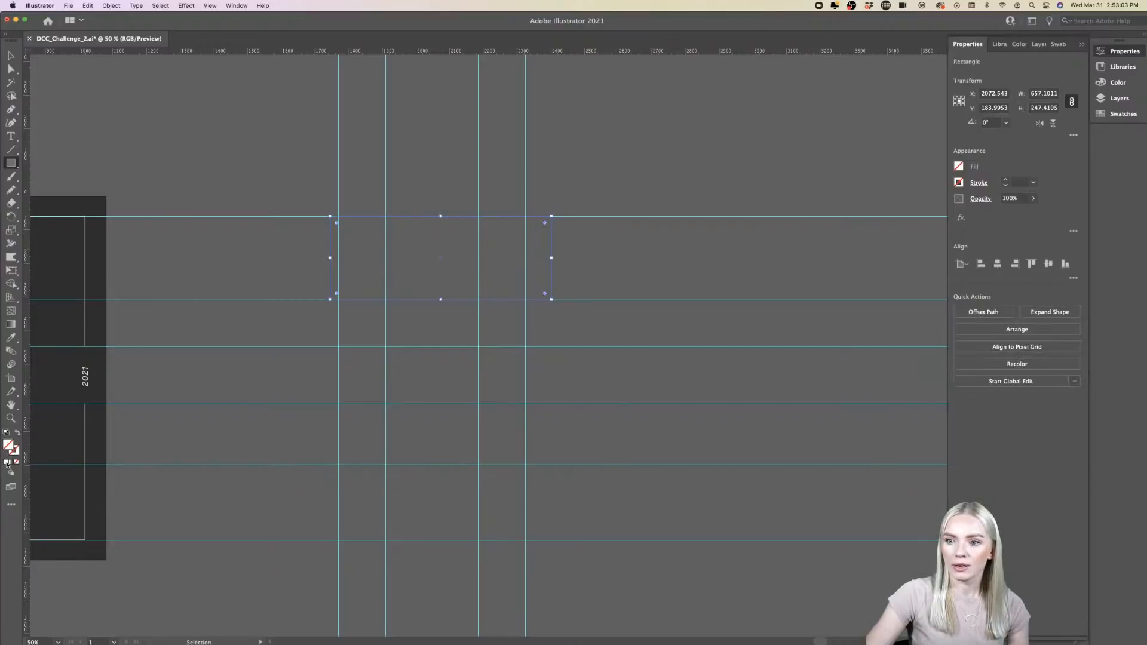
left_click(7, 463)
left_click(10, 55)
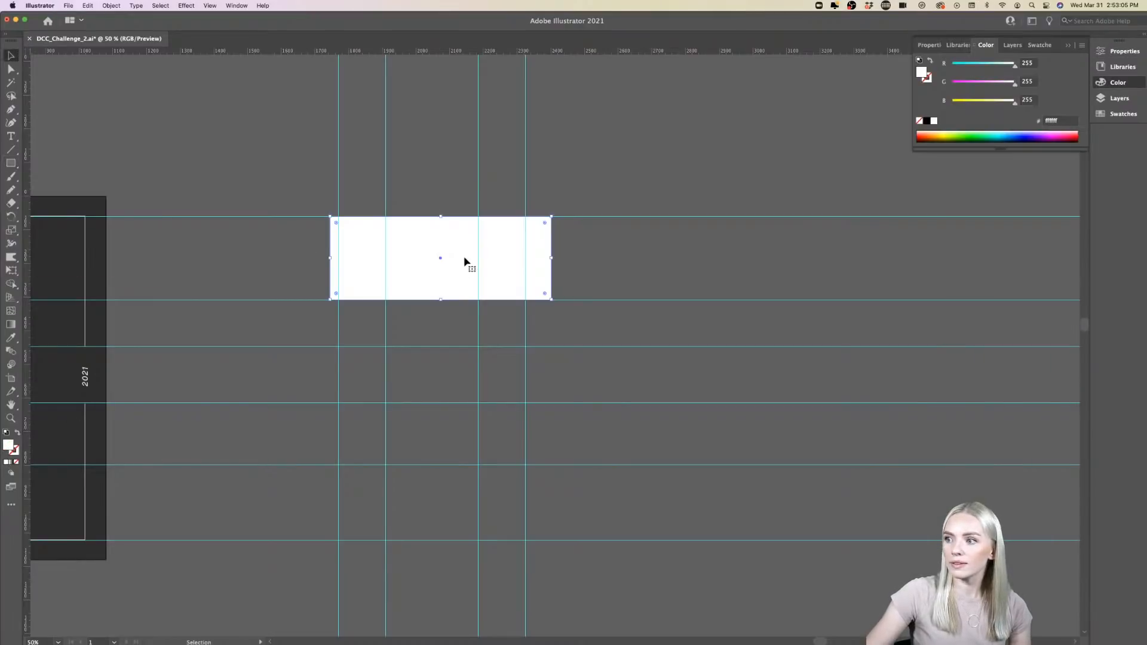
left_click_drag(466, 259, 462, 494)
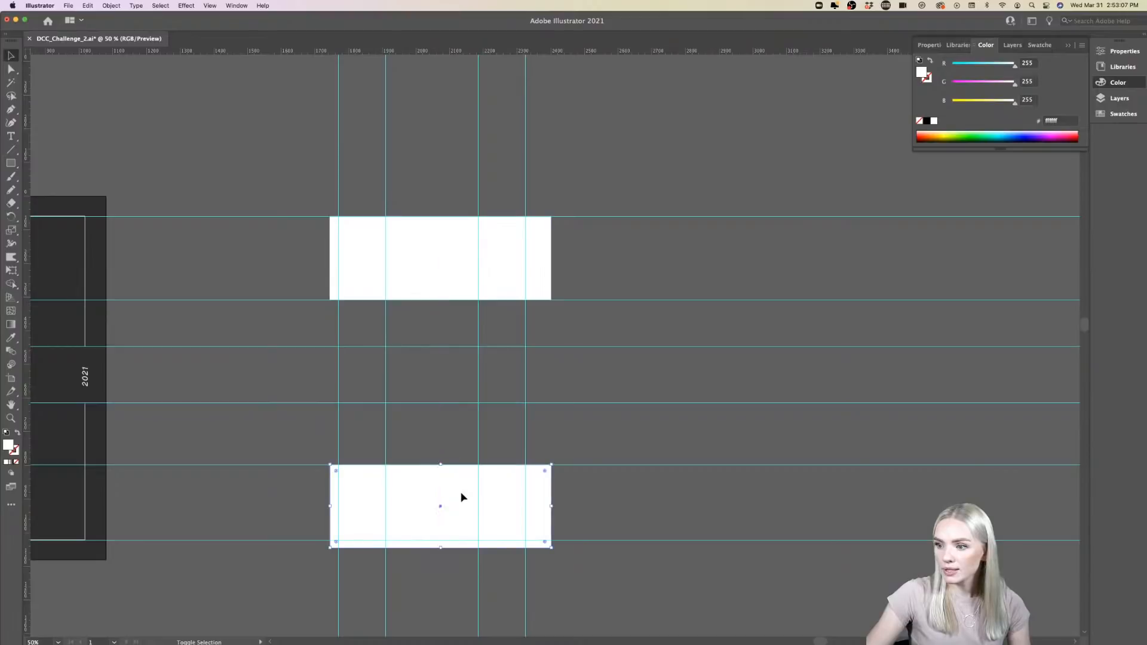
- Move the lowest horizontal guide to the lower rectangle's bottom edge, and delete both spacing rectangles
left_click_drag(573, 541, 571, 550)
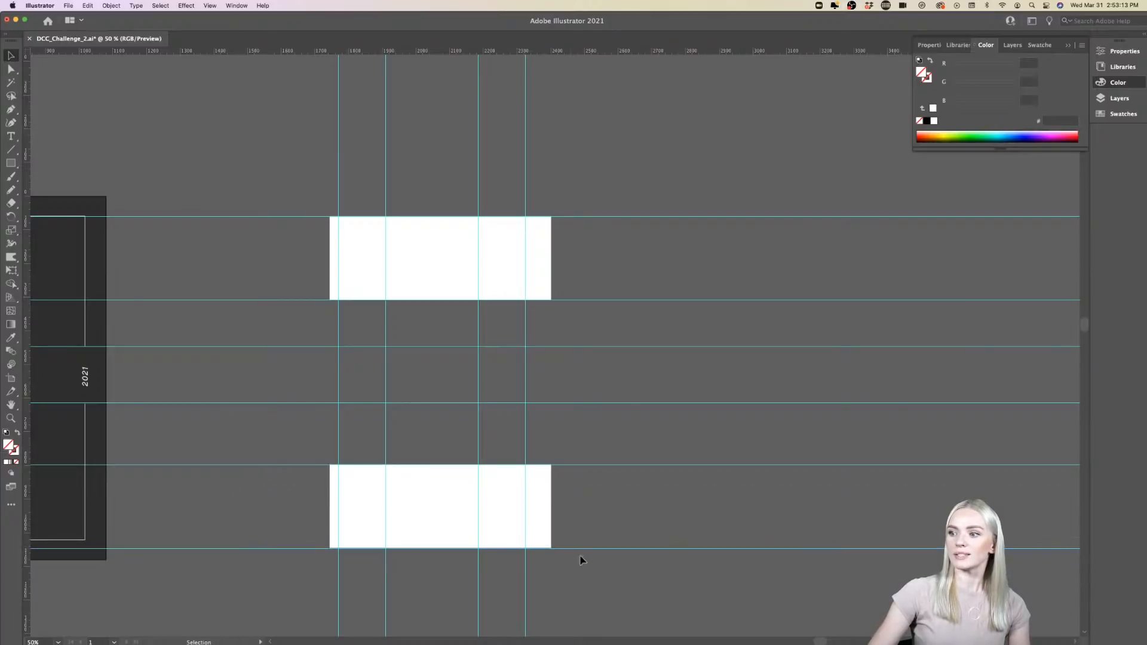
left_click(410, 476)
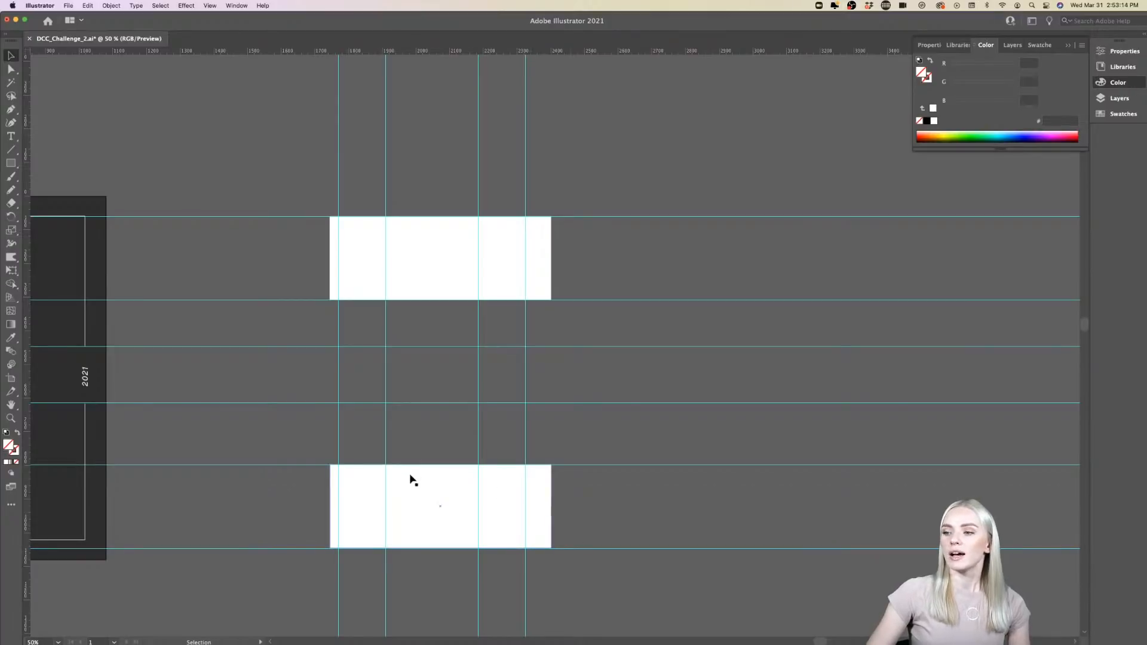
left_click(415, 266, "shift")
key("BackSpace")
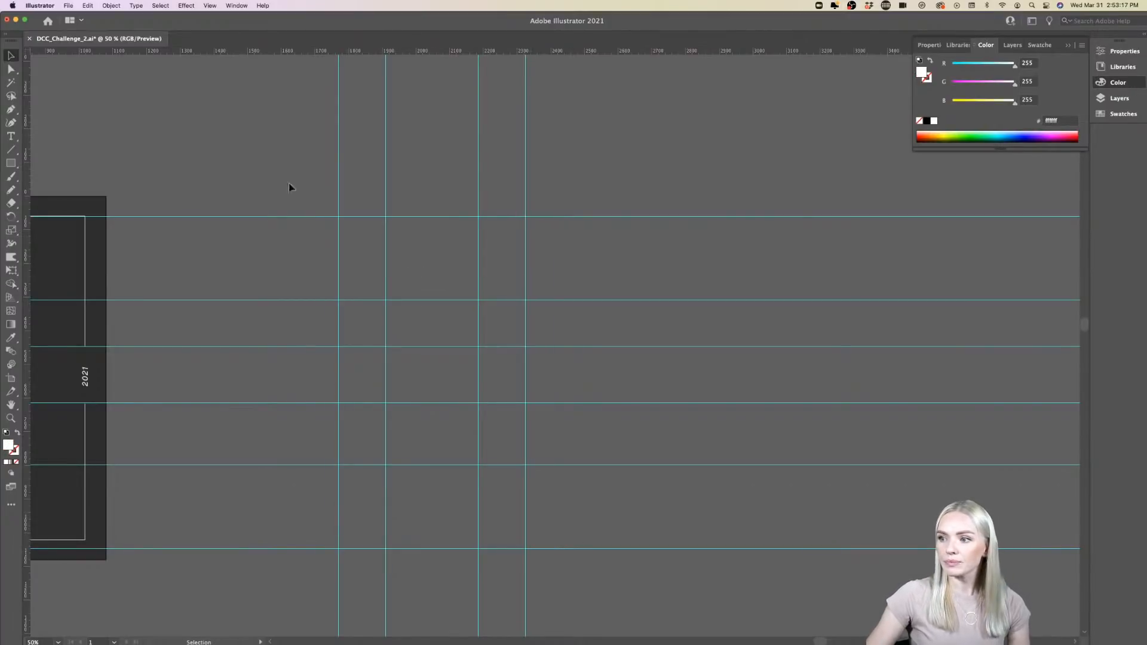
- Draw a closed white slanted stem with the Pen tool, from the two right vertical guides at the top to the two left ones at Y 446 px
left_click(10, 111)
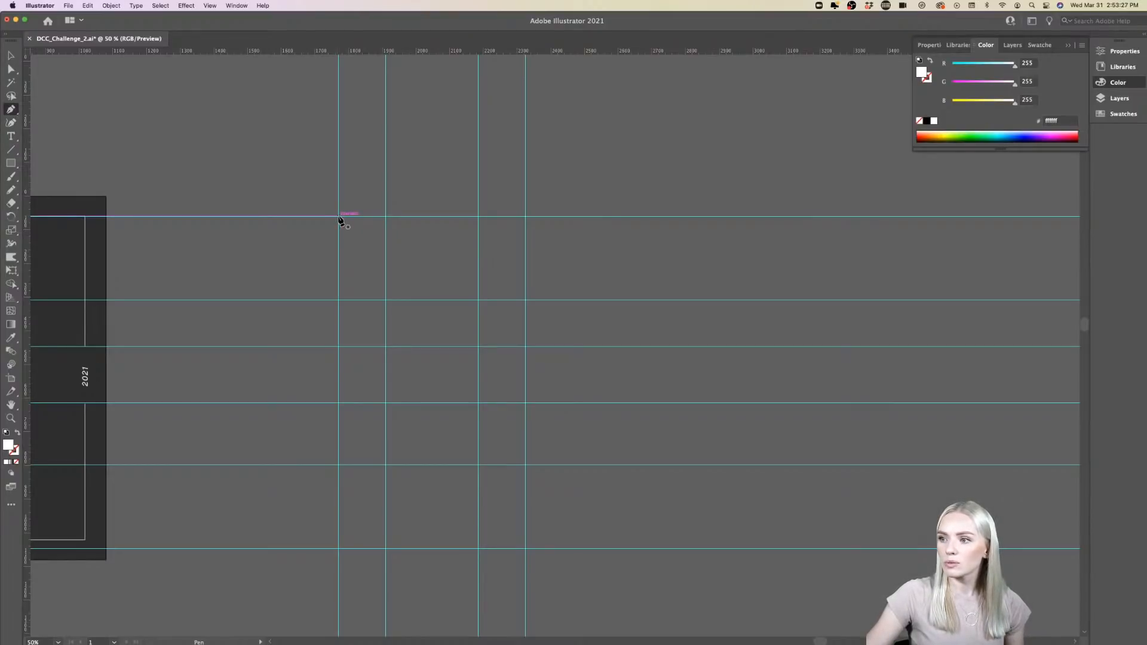
left_click(479, 217)
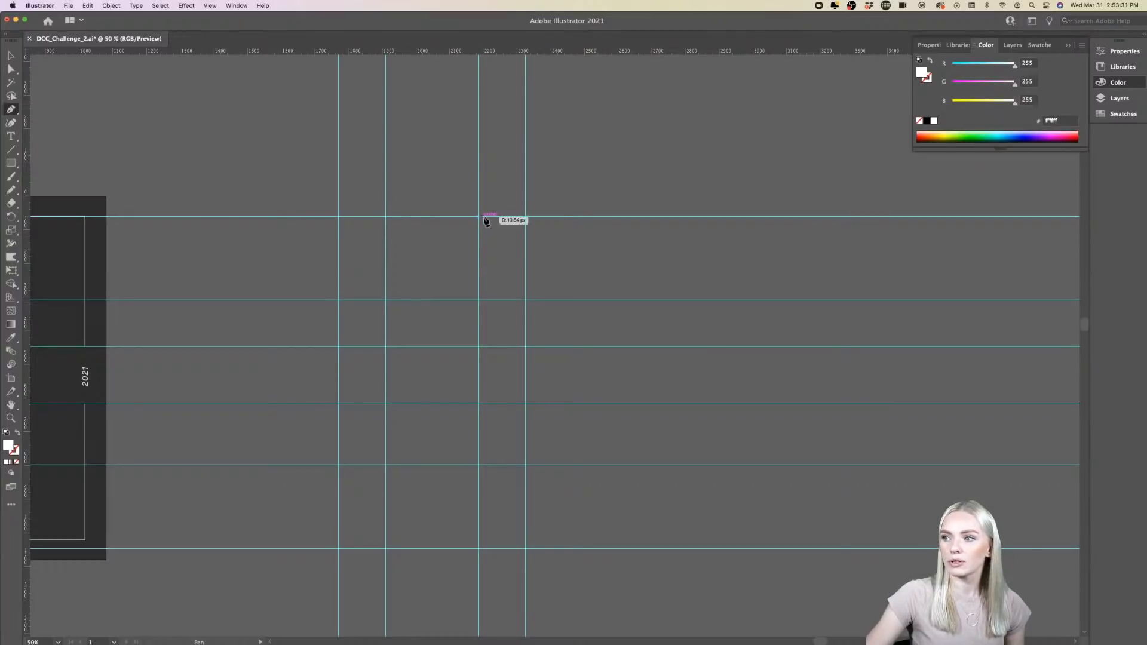
left_click(525, 217)
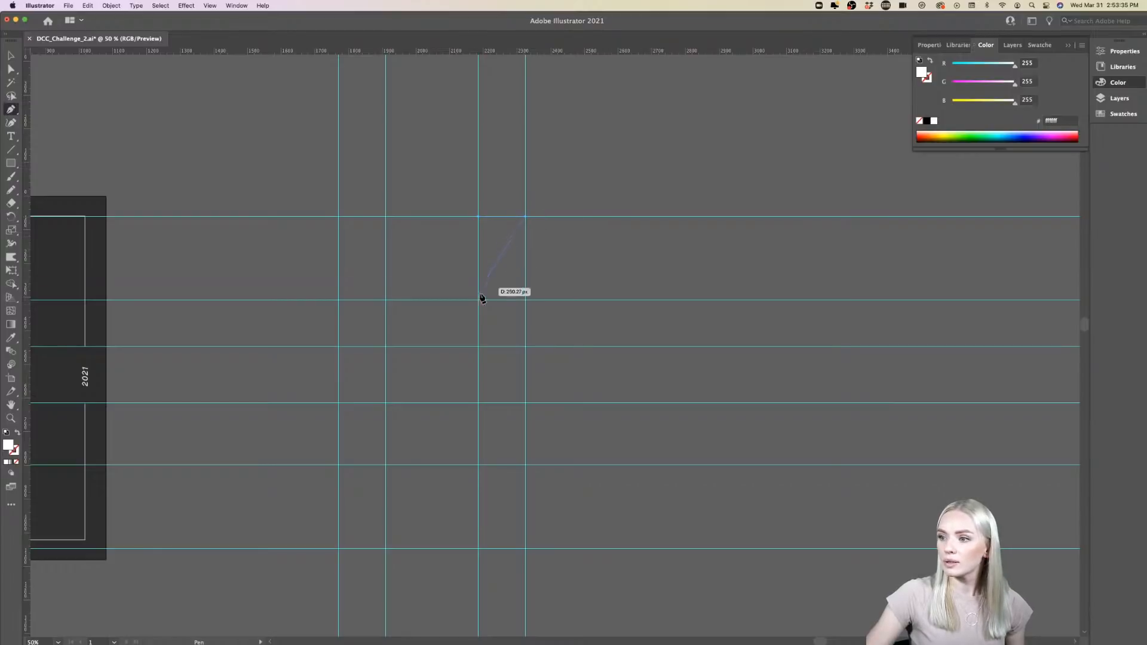
left_click(386, 346)
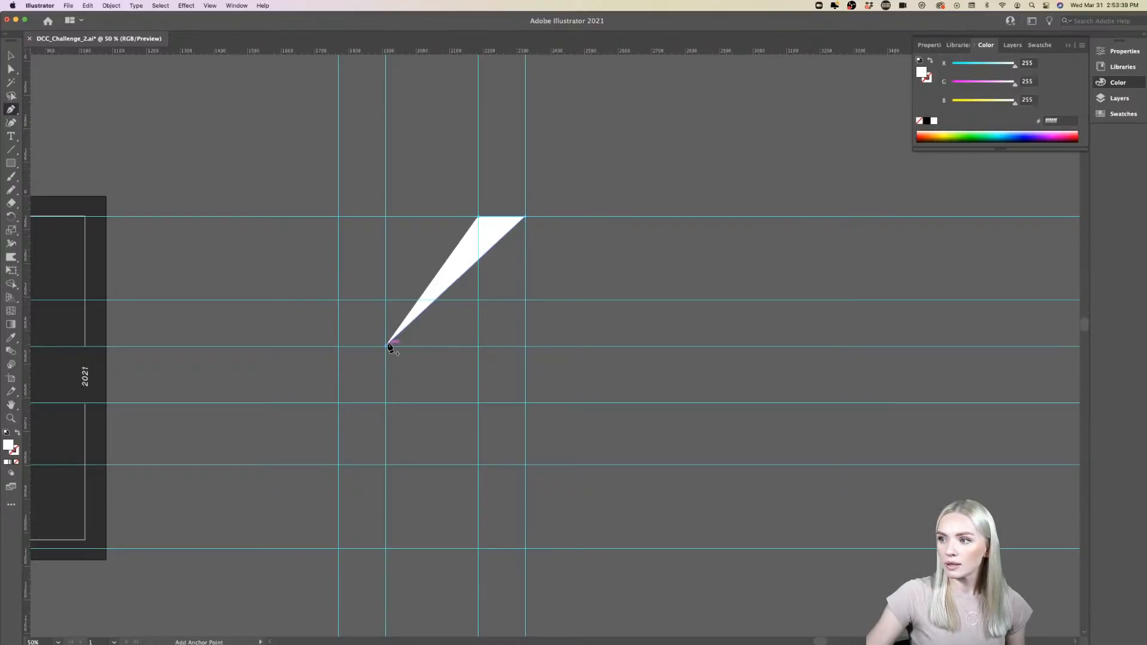
left_click(338, 347)
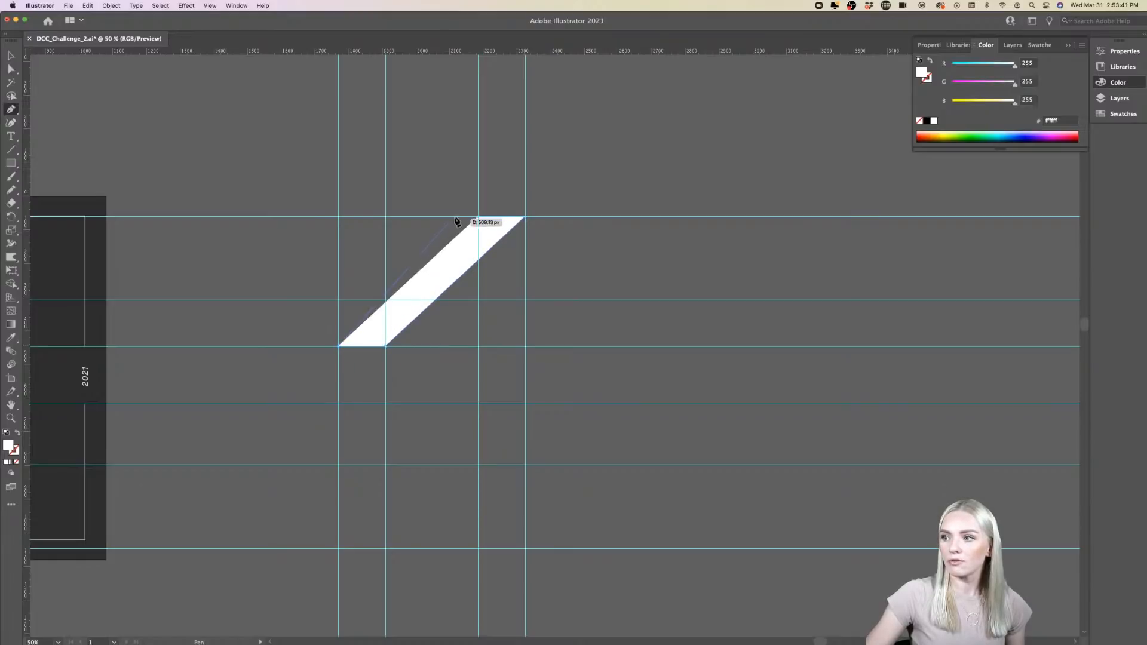
left_click(478, 217)
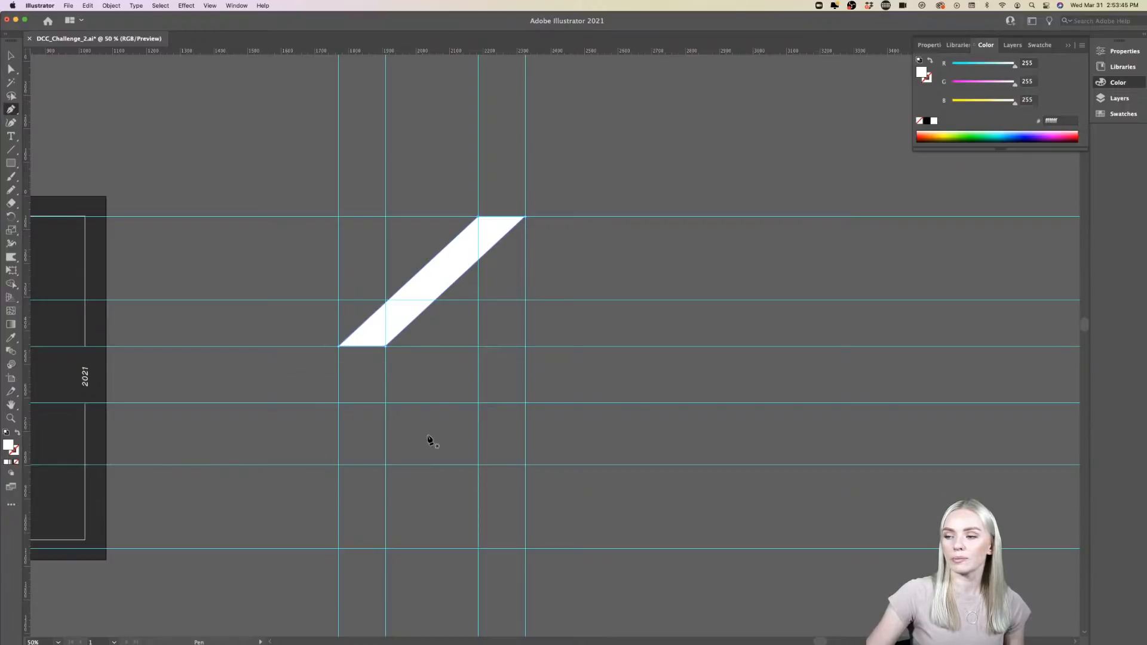
- Draw a white ellipse below the slanted stem, between the second and fifth horizontal guides, and widen it to span the outer vertical guides
key("super")
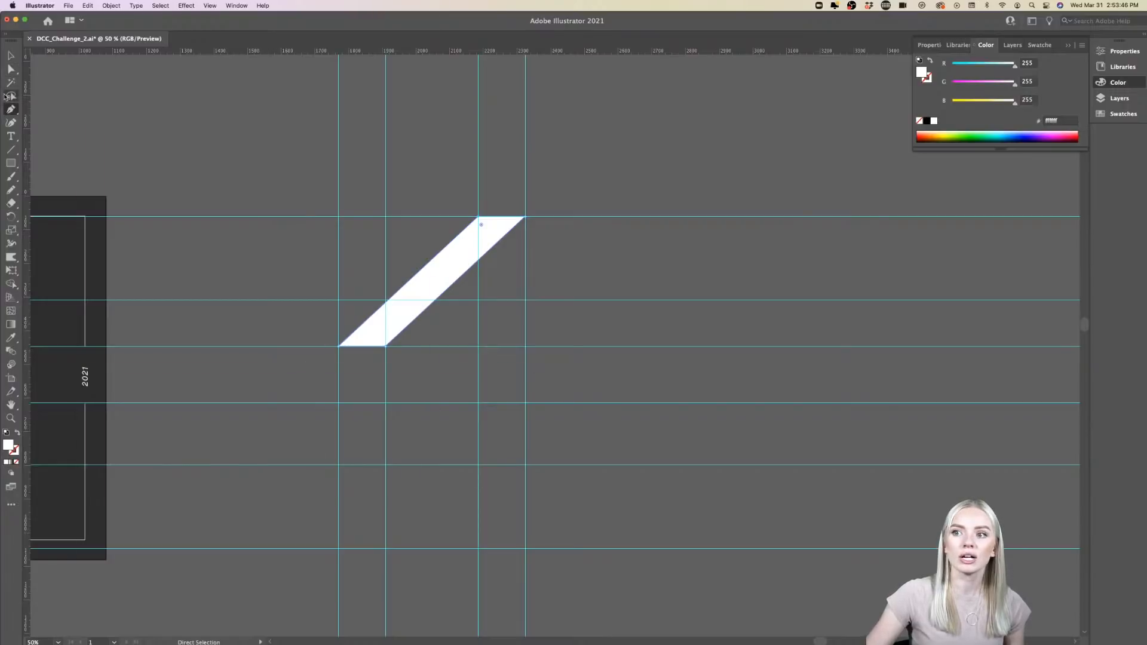
left_click(10, 163)
left_click(85, 188)
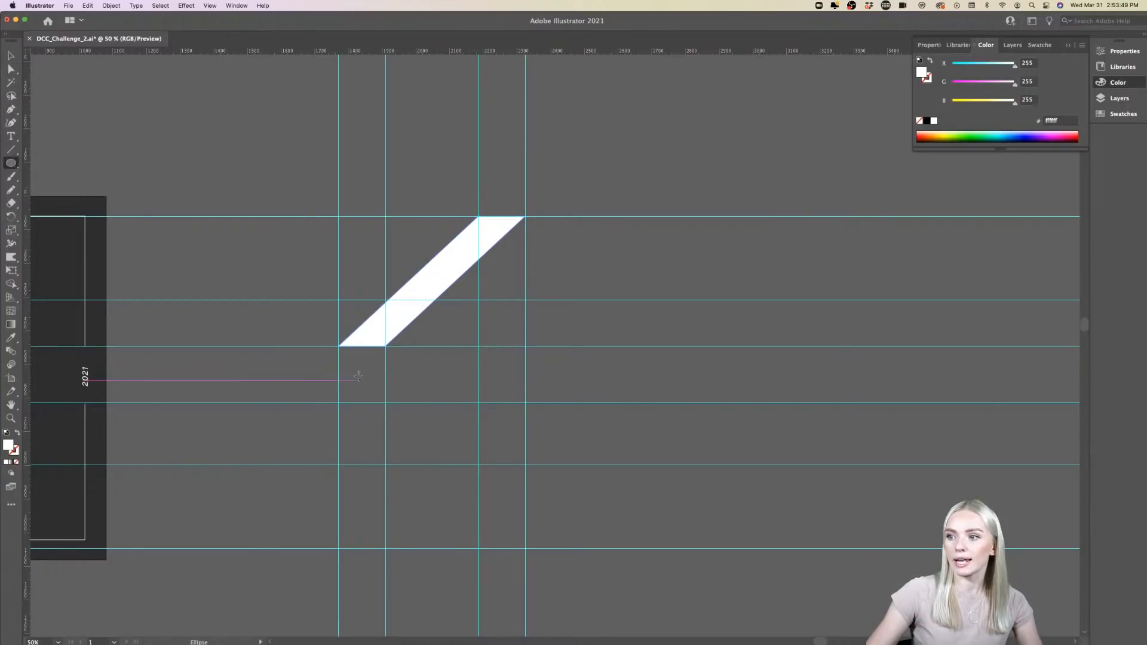
left_click_drag(343, 307, 500, 464)
left_click_drag(416, 306, 422, 299)
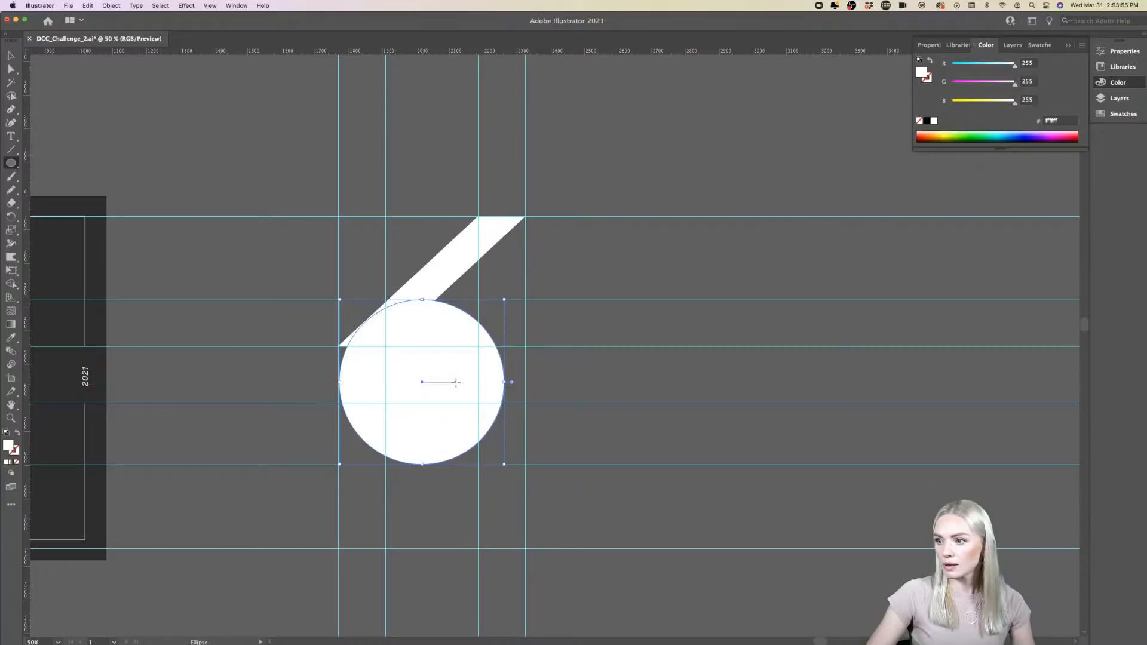
left_click_drag(508, 381, 523, 381)
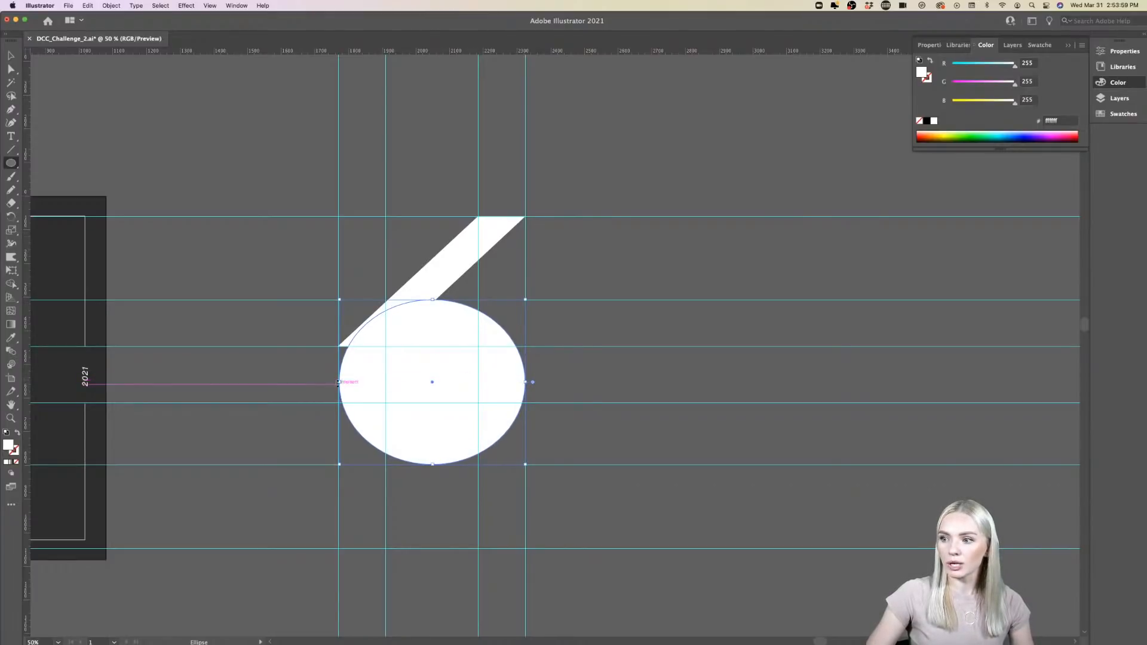
- Shift the slanted stem right until its lower-left corner meets the ellipse outline, and move its top edge back to the two right vertical guides
left_click_drag(339, 382, 339, 381)
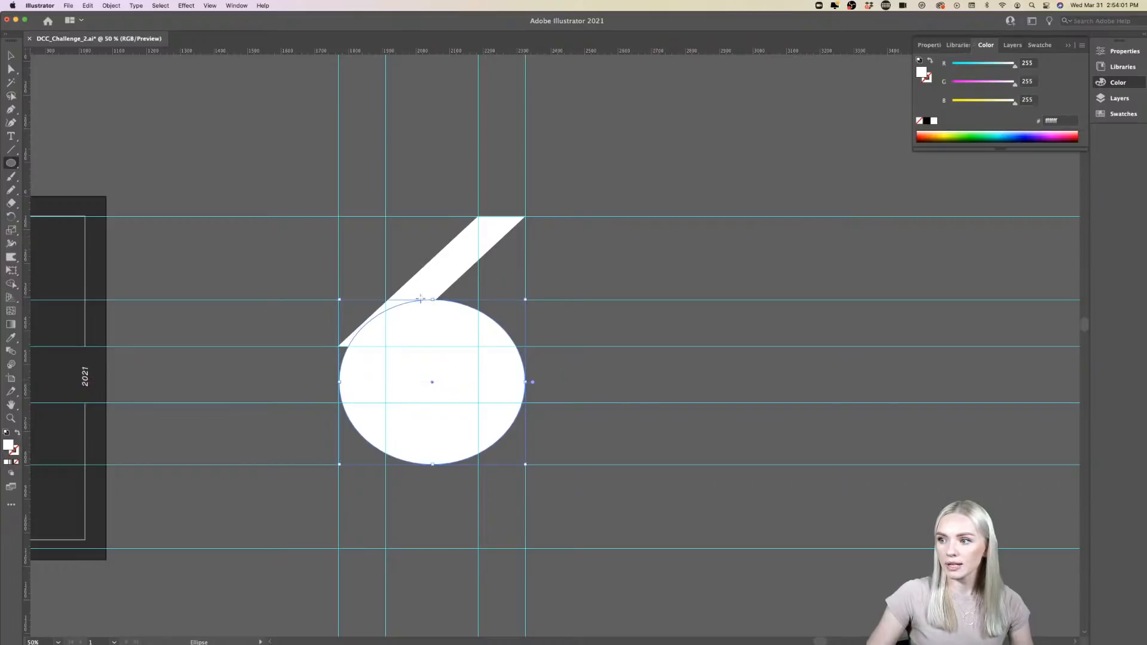
key("v")
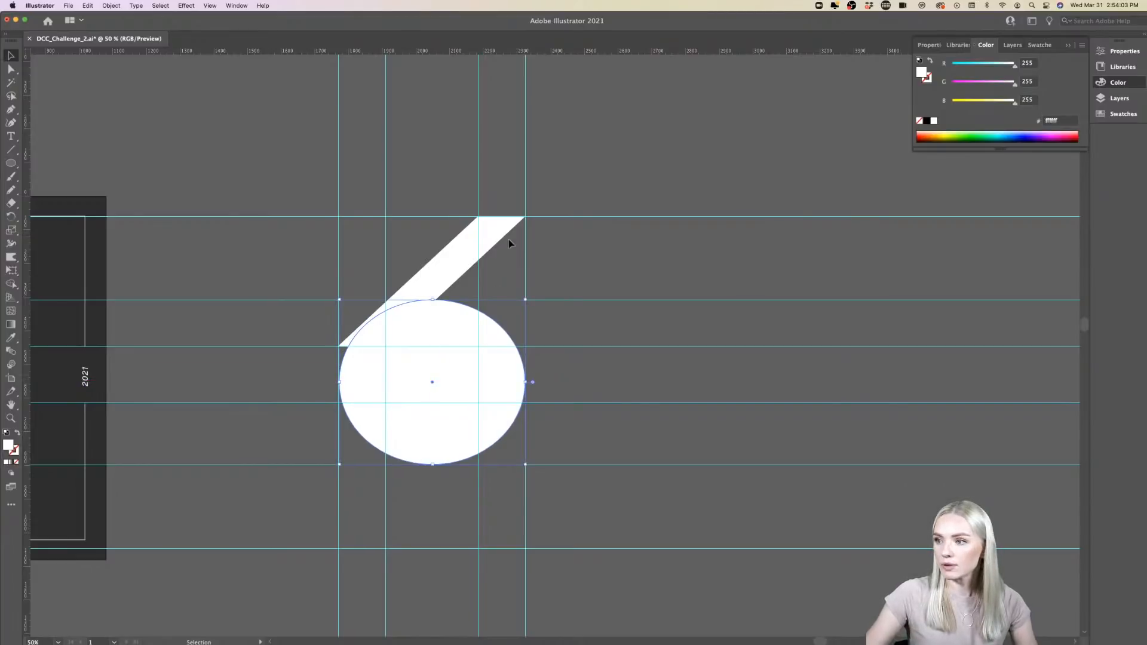
left_click(457, 257)
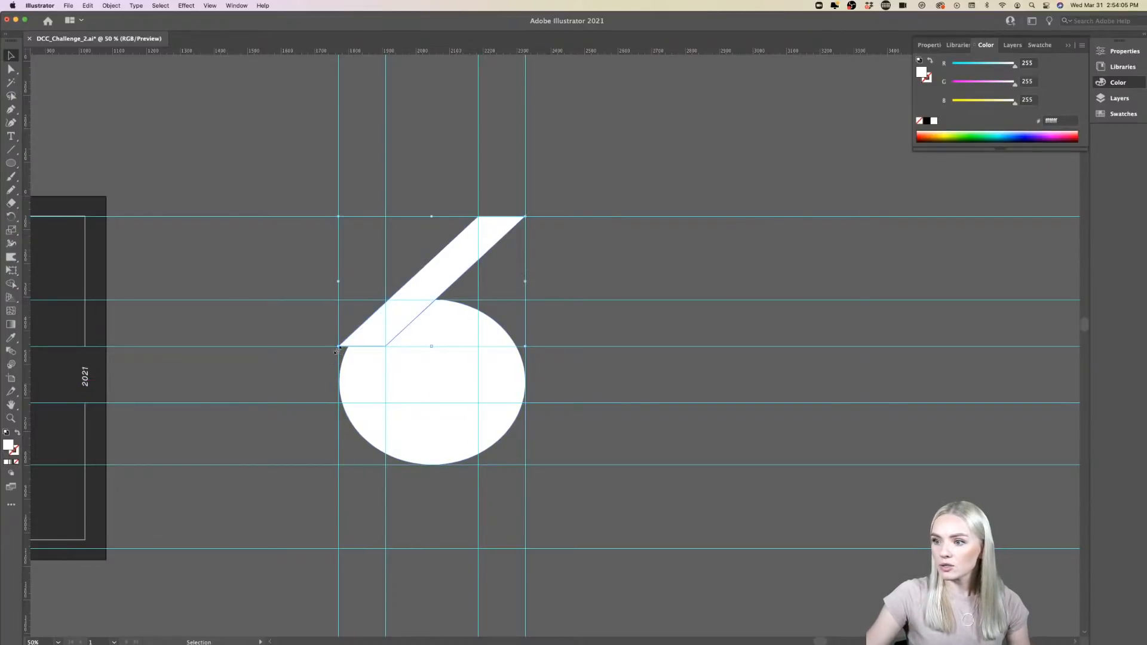
scroll(390, 336, "up", 2)
scroll(389, 336, "right", 3)
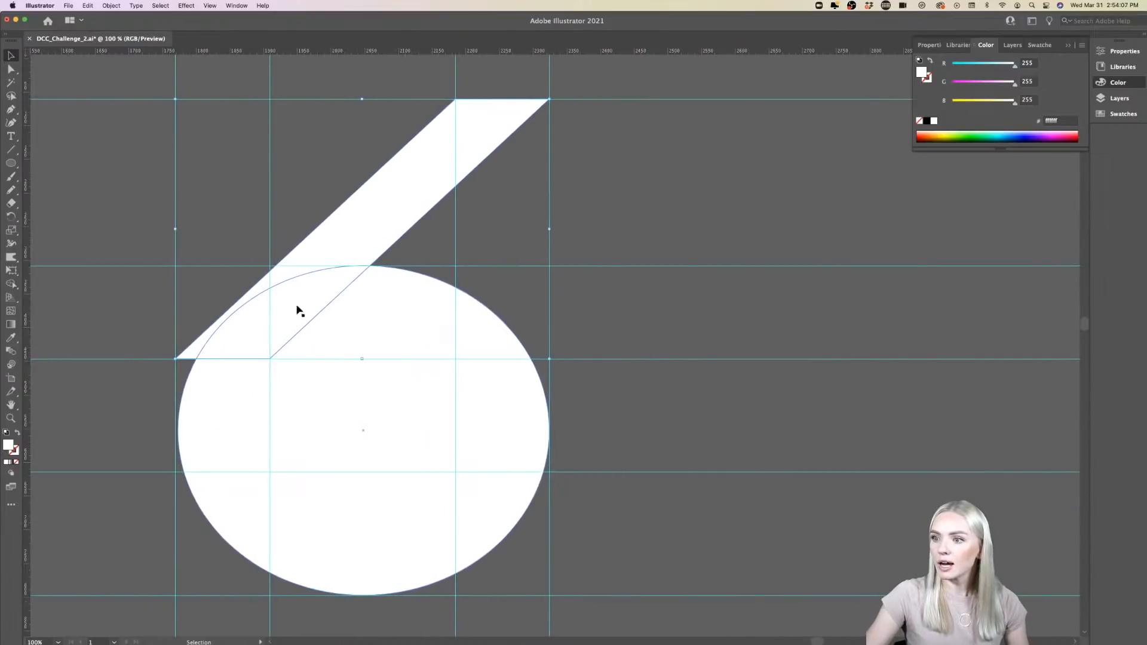
scroll(397, 191, "down", 1)
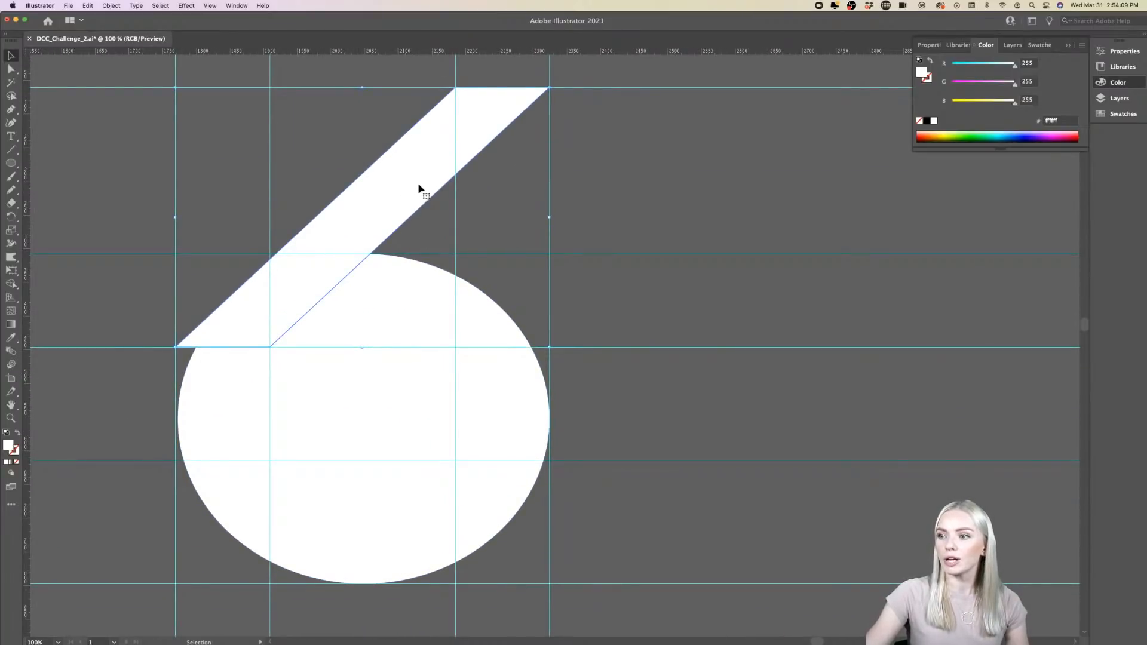
left_click(11, 69)
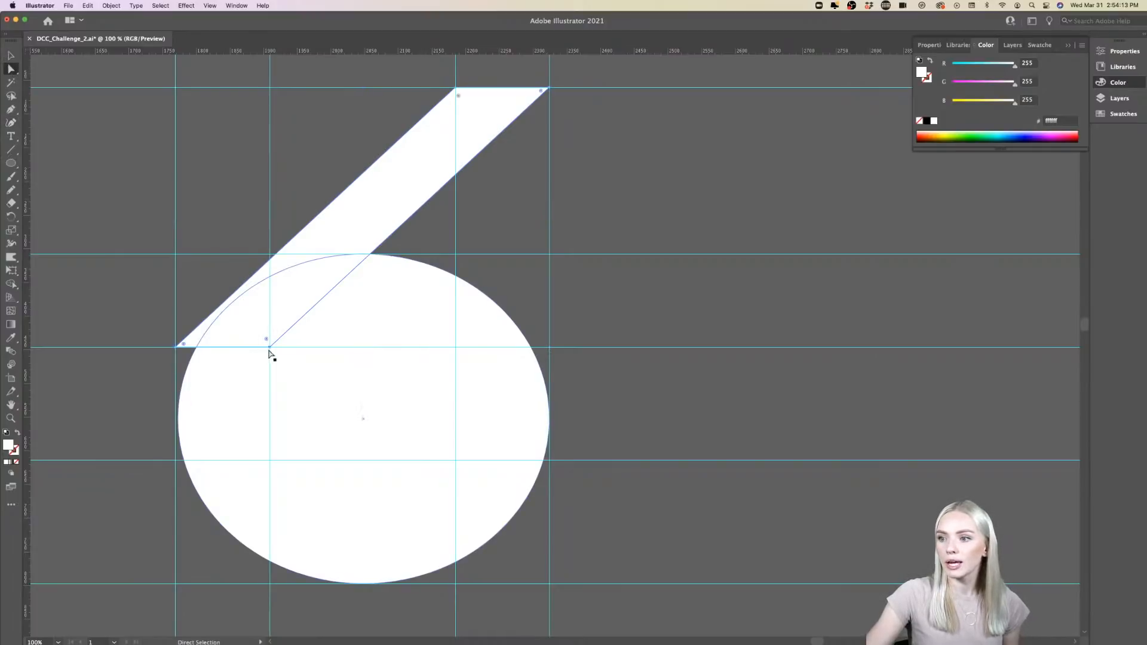
left_click_drag(269, 352, 291, 350)
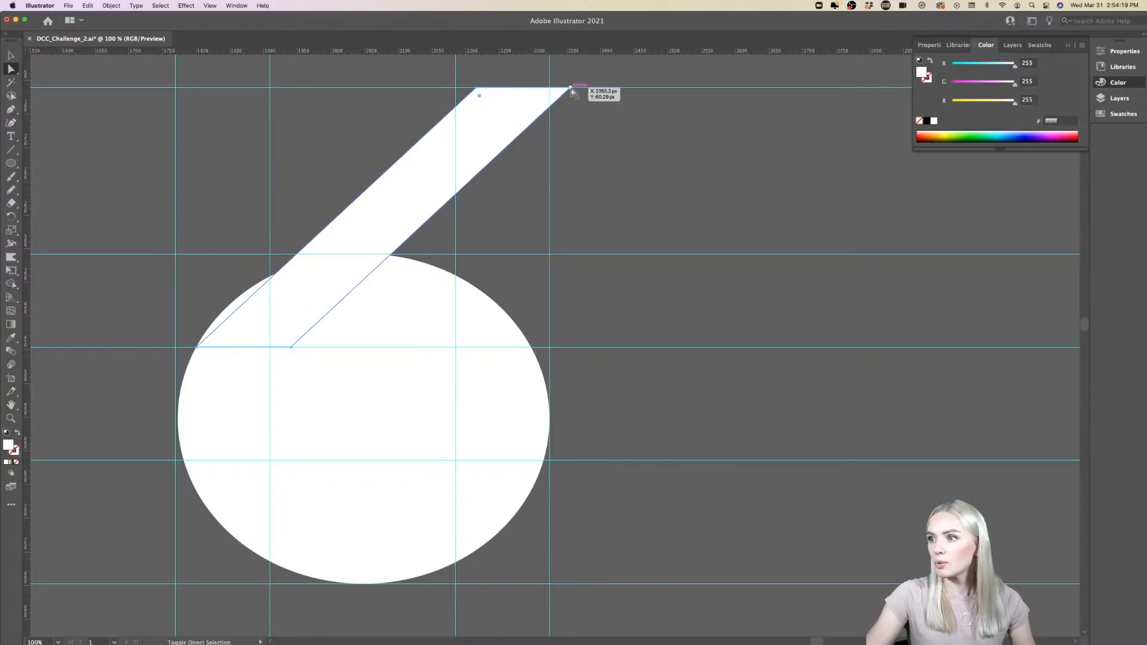
left_click_drag(566, 89, 550, 90)
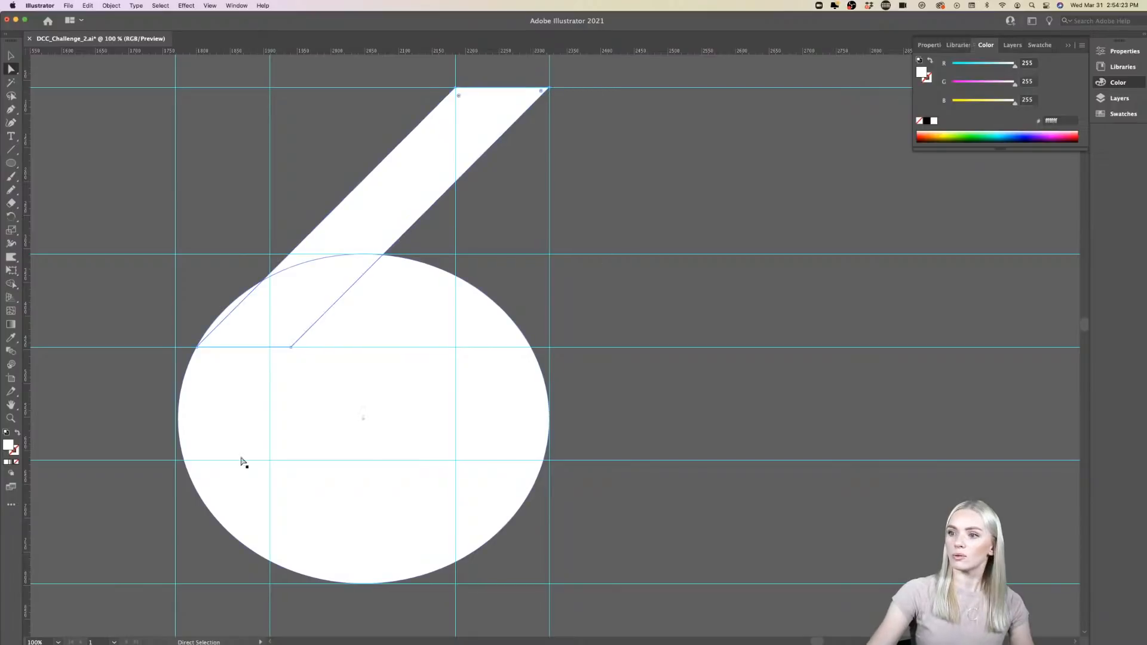
- Move the stem's lower-left corner up along the ellipse outline, and extend its top-left corner leftward to widen the stem's top
left_click_drag(195, 349, 223, 314)
left_click(707, 306)
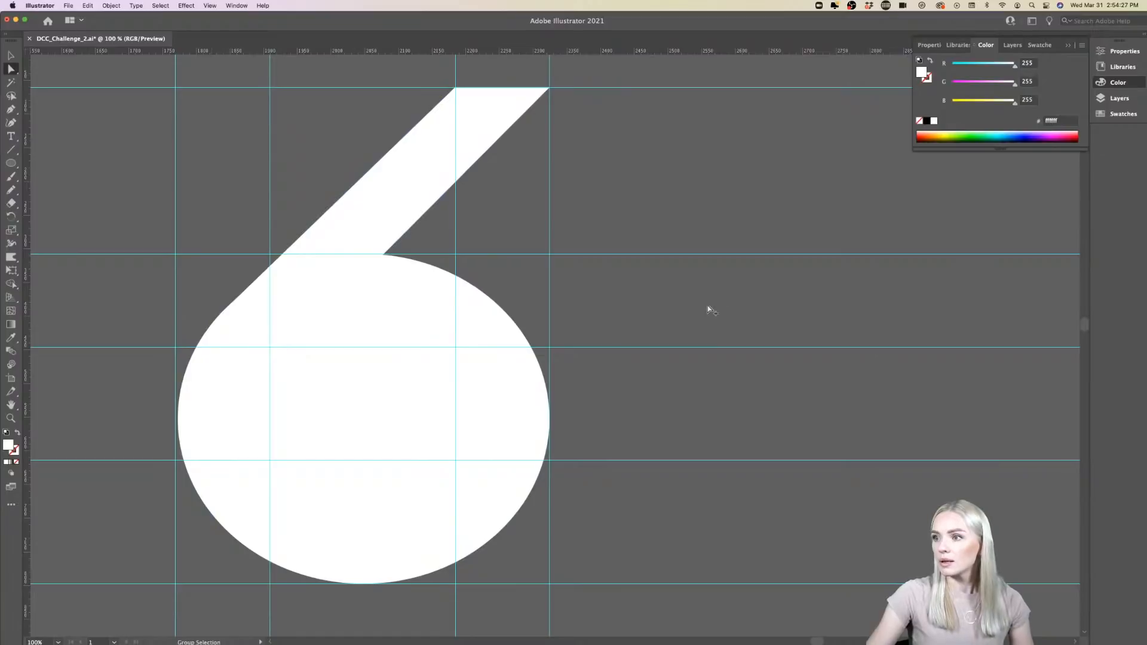
scroll(707, 306, "down", 2)
scroll(708, 306, "up", 2)
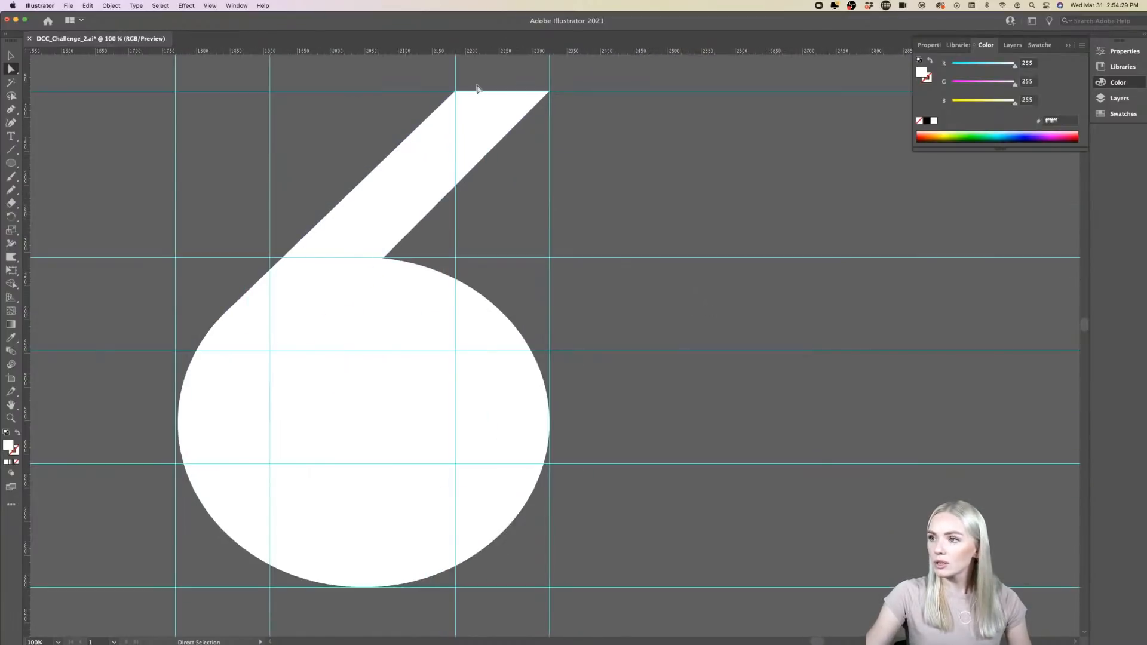
left_click_drag(456, 94, 374, 94)
scroll(723, 370, "down", 5)
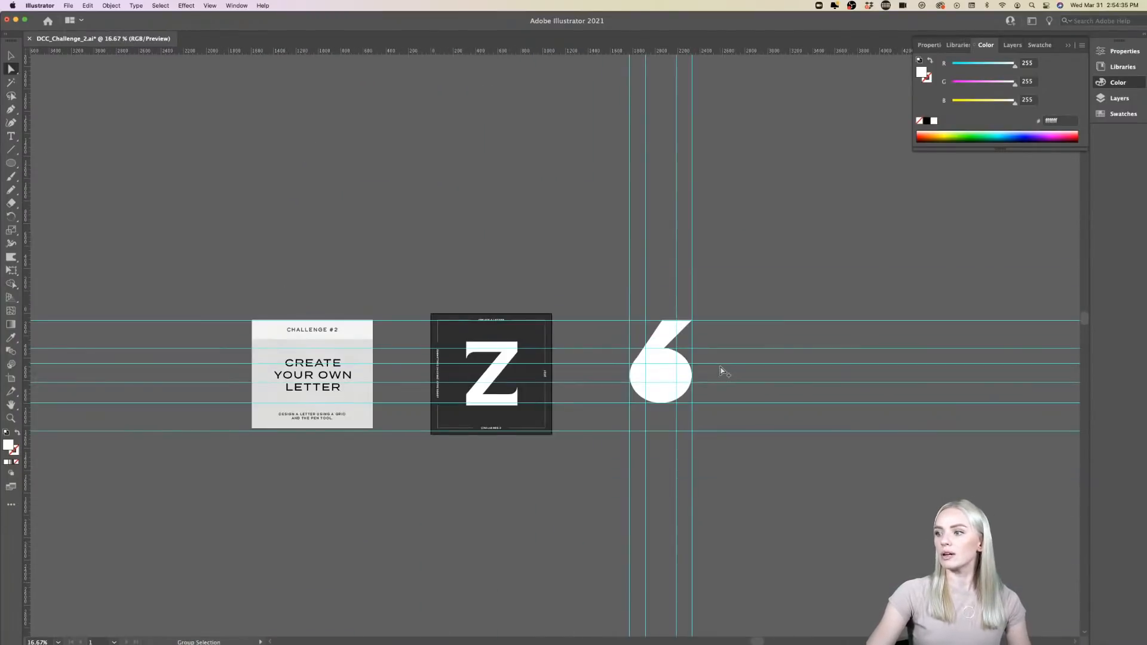
scroll(720, 370, "up", 8)
scroll(720, 370, "down", 3)
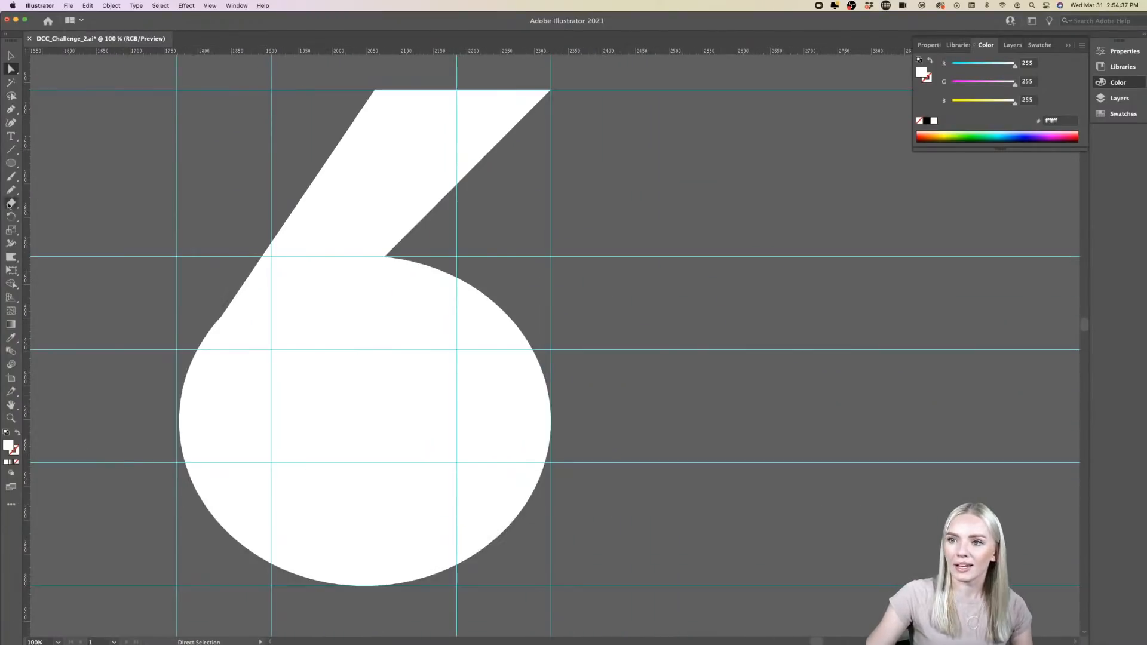
- Draw a small ellipse inside the large one, fitted between the two inner vertical guides and the third and fourth horizontal guides
left_click(8, 163)
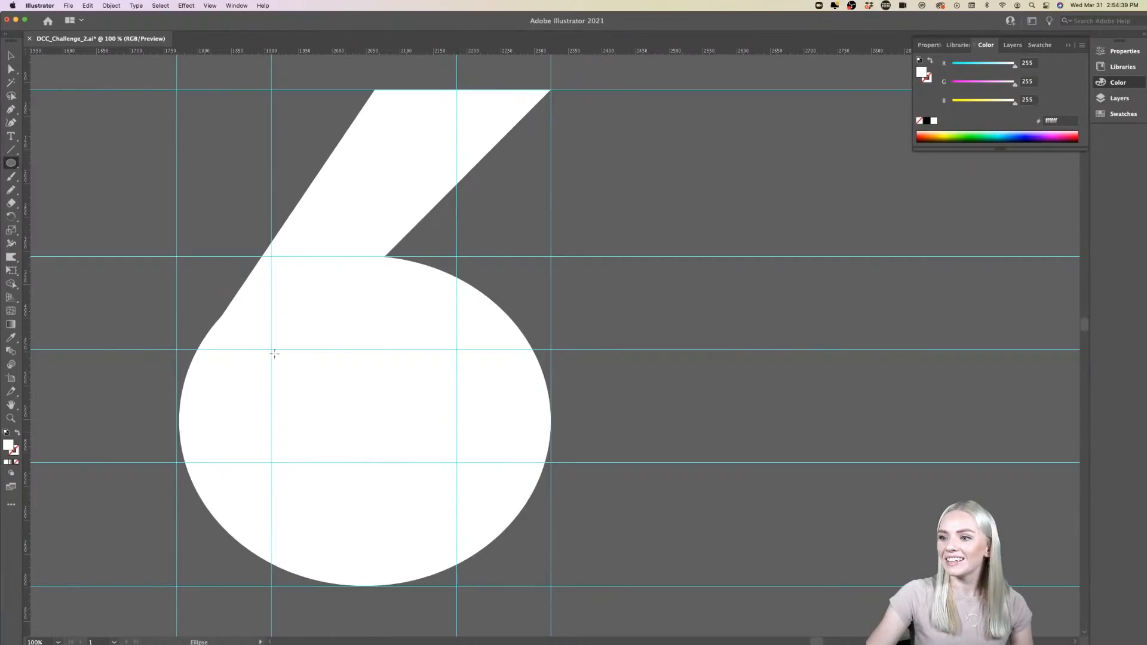
left_click_drag(271, 351, 453, 462)
left_click_drag(454, 407, 457, 407)
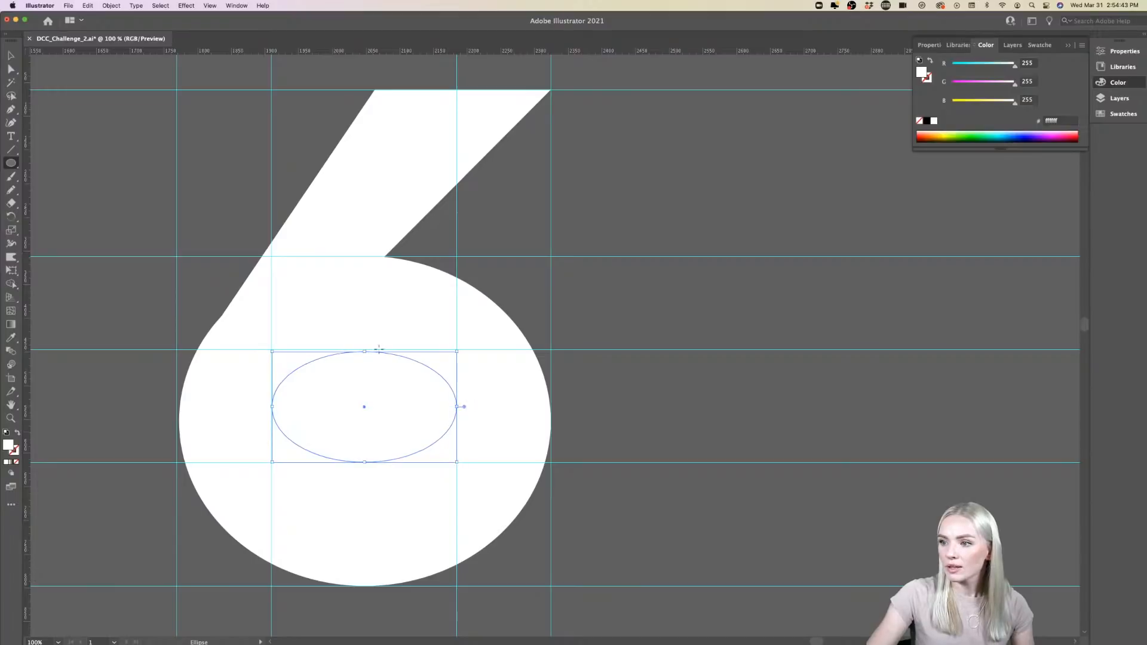
left_click_drag(367, 352, 367, 349)
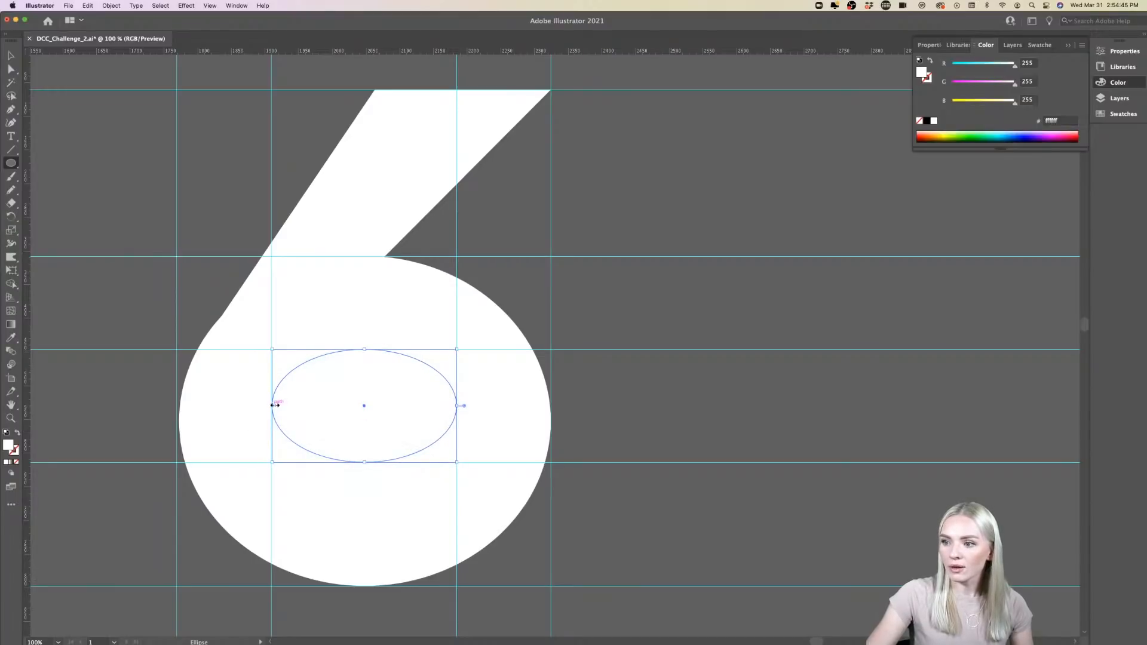
left_click_drag(273, 405, 273, 406)
- Cut the small ellipse out of the large one with Minus Front to form the 6's counter, and deselect the shape
key("v")
left_click(478, 427, "shift")
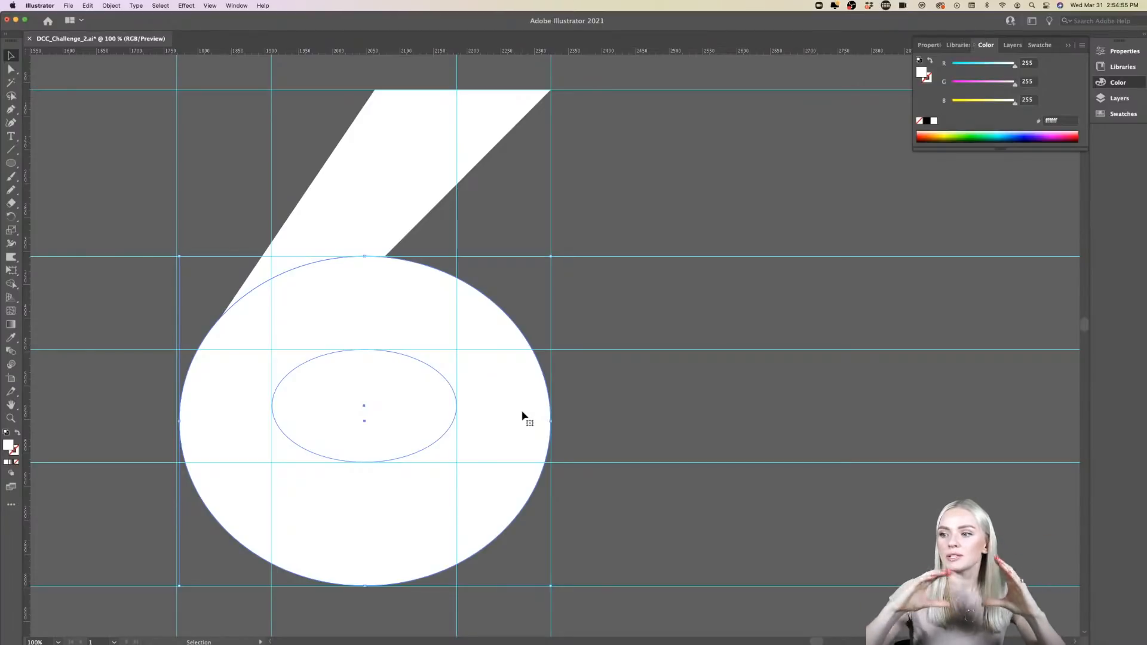
left_click(1122, 52)
left_click(979, 311)
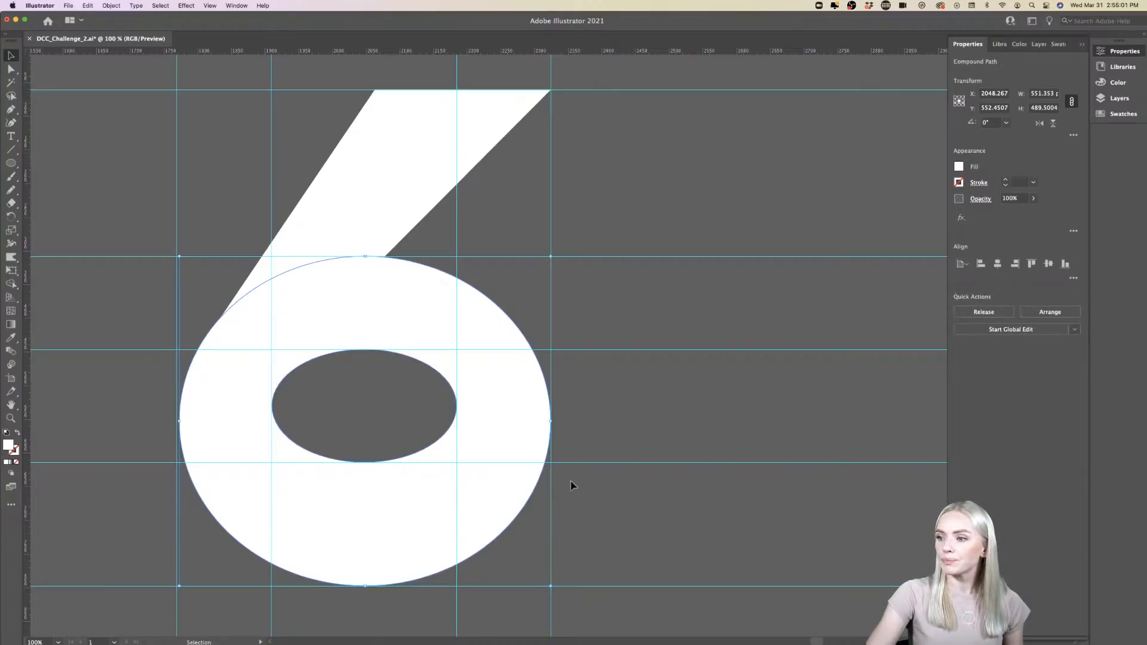
key("super+z")
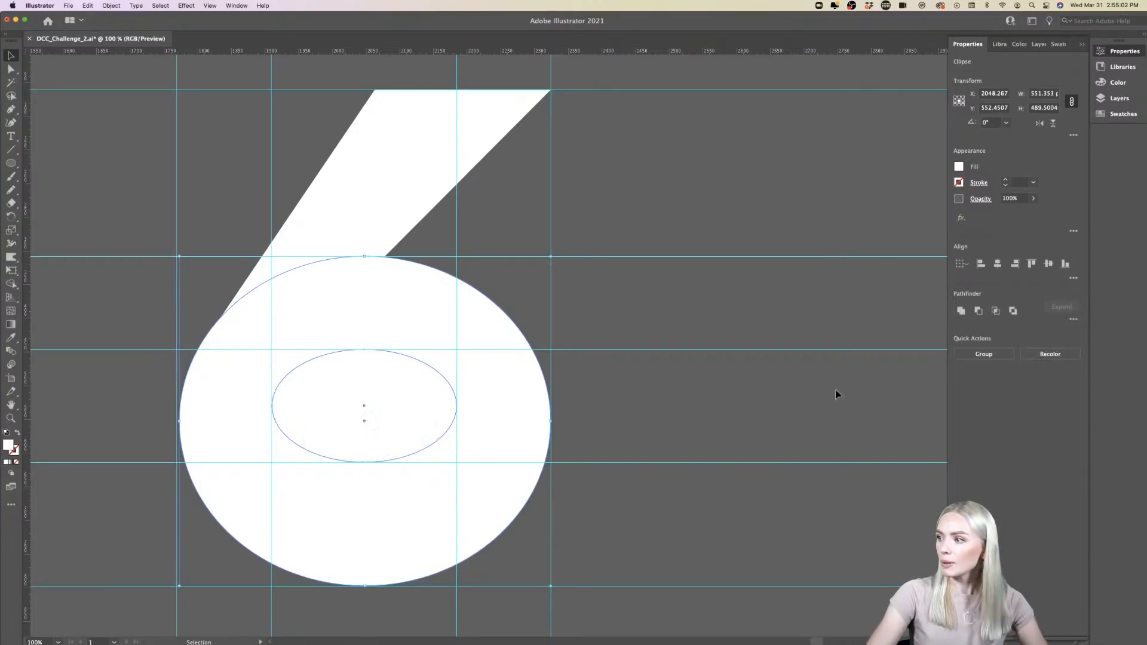
left_click(980, 312)
left_click(748, 423)
scroll(747, 423, "down", 4)
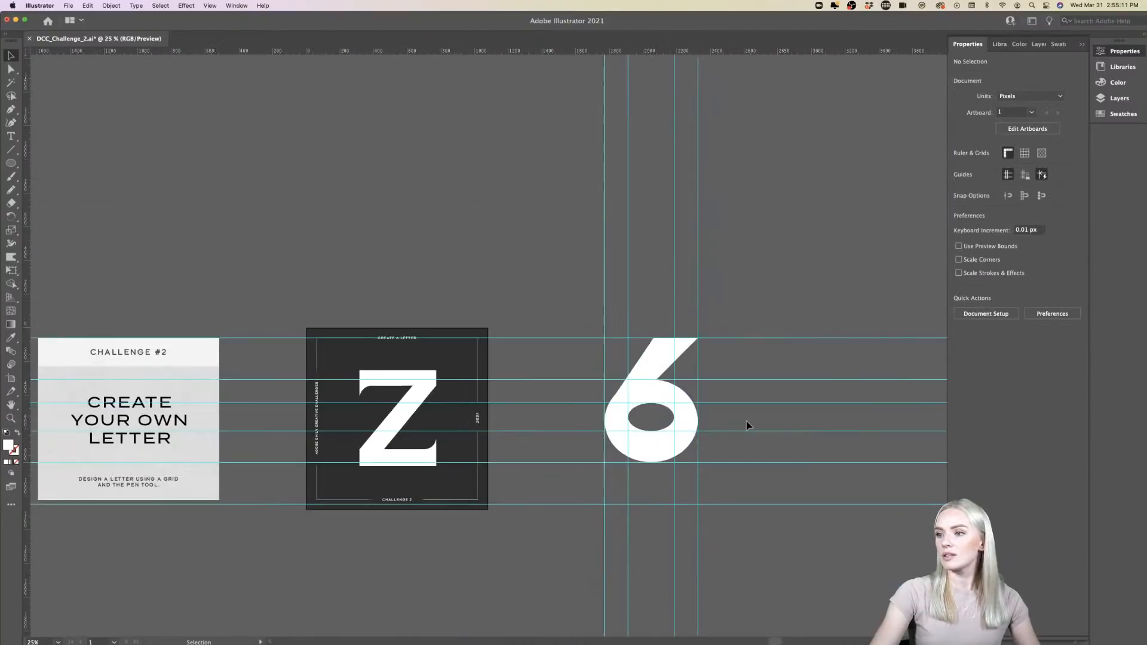
- Examine the finished 6 up close, and bring the letter Z artboard back into view
scroll(747, 421, "up", 4)
scroll(747, 421, "right", 2)
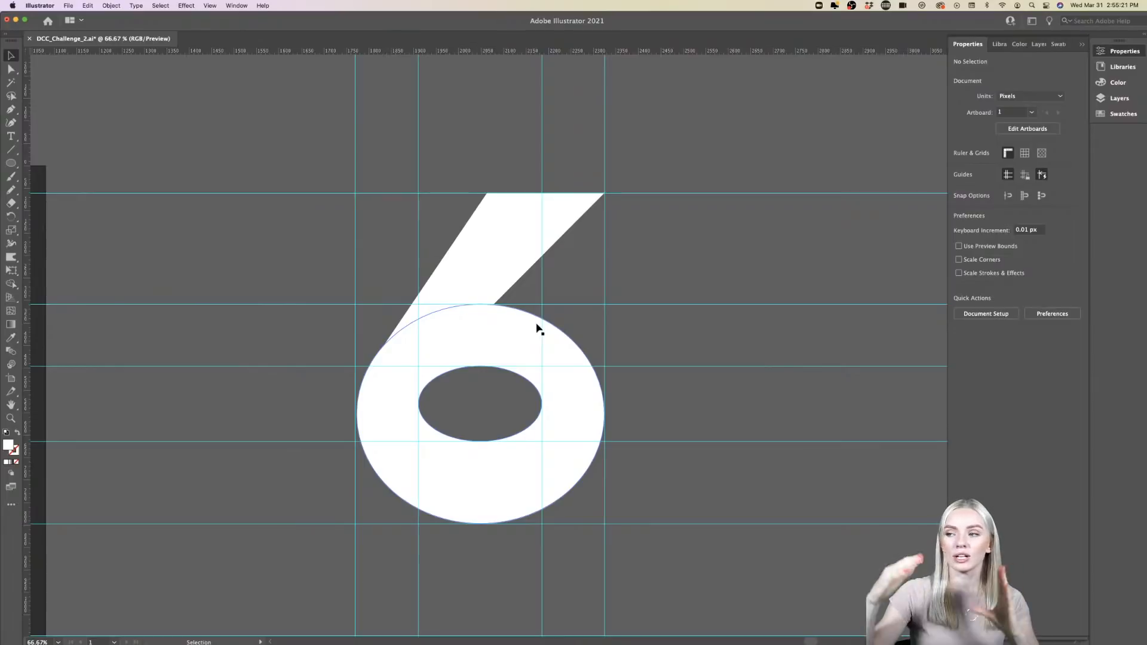
scroll(537, 328, "right", 1)
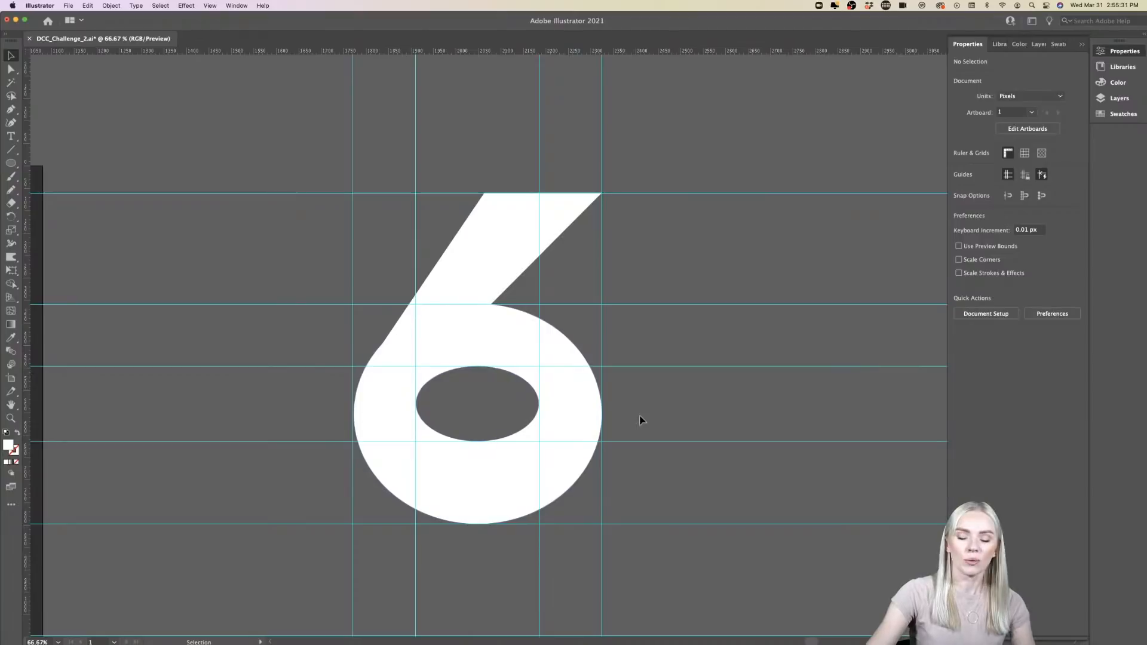
scroll(639, 420, "left", 10)
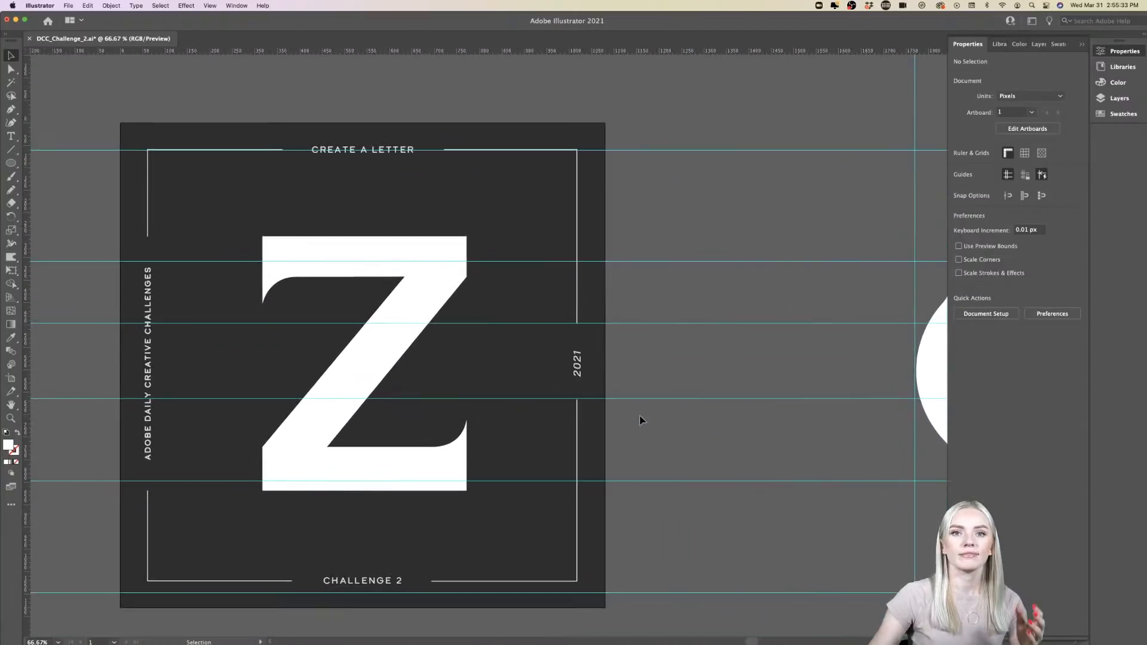
scroll(639, 420, "left", 3)
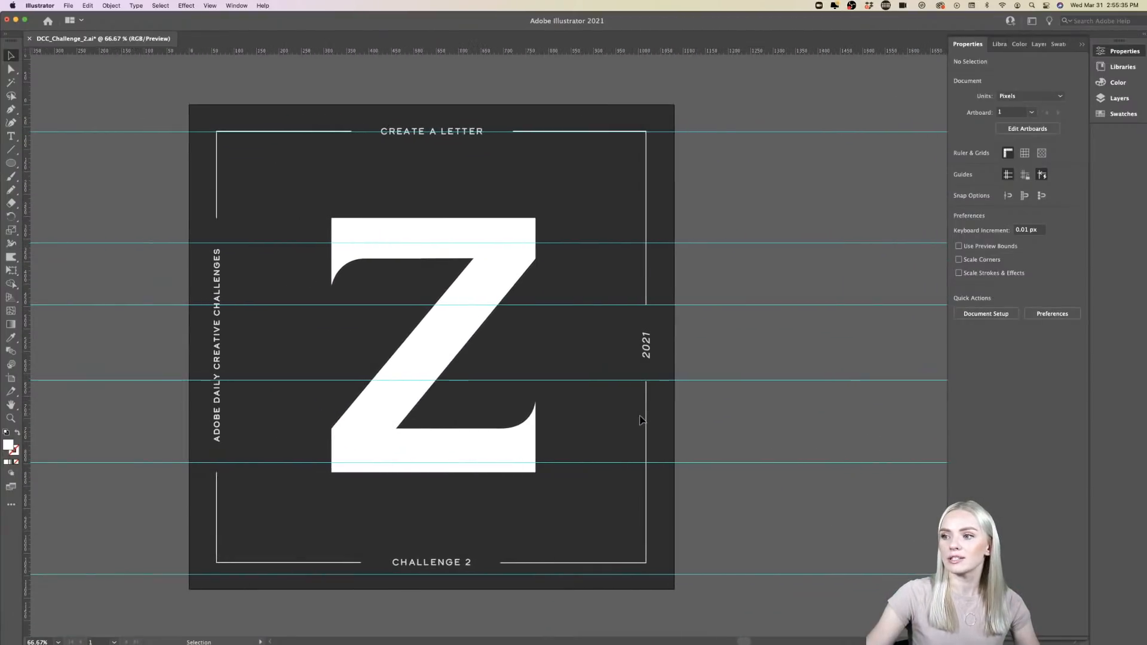